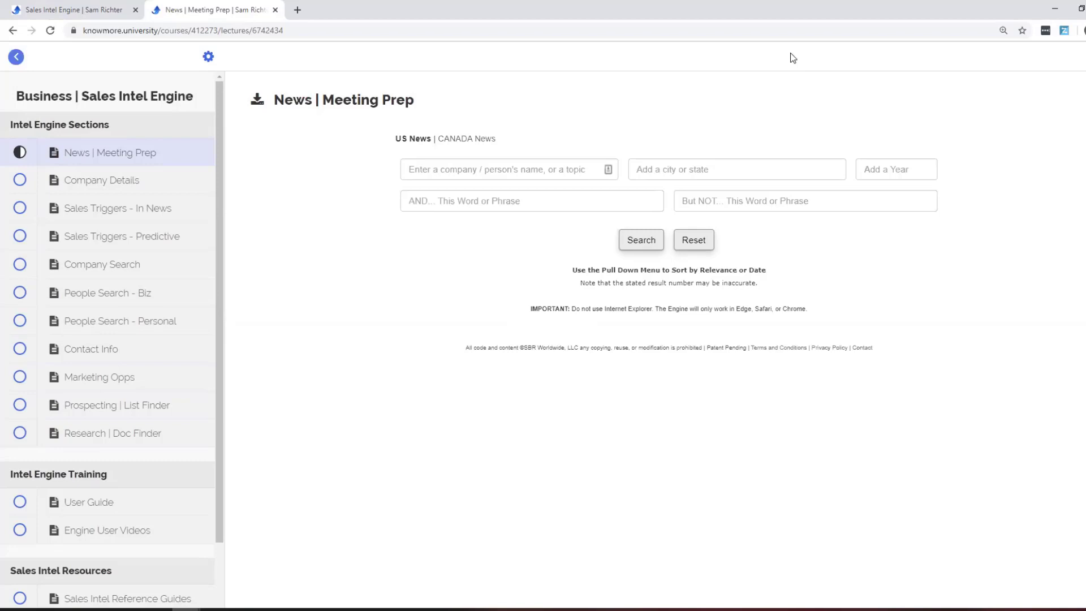
Run a US news search for the company 3m.
left_click(592, 166)
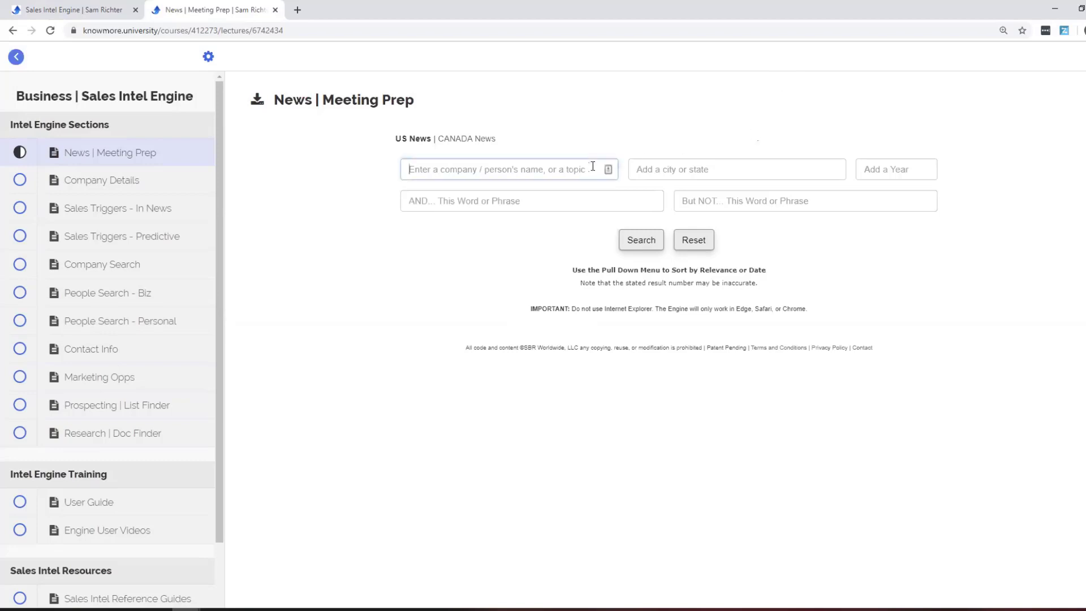
type("Bm")
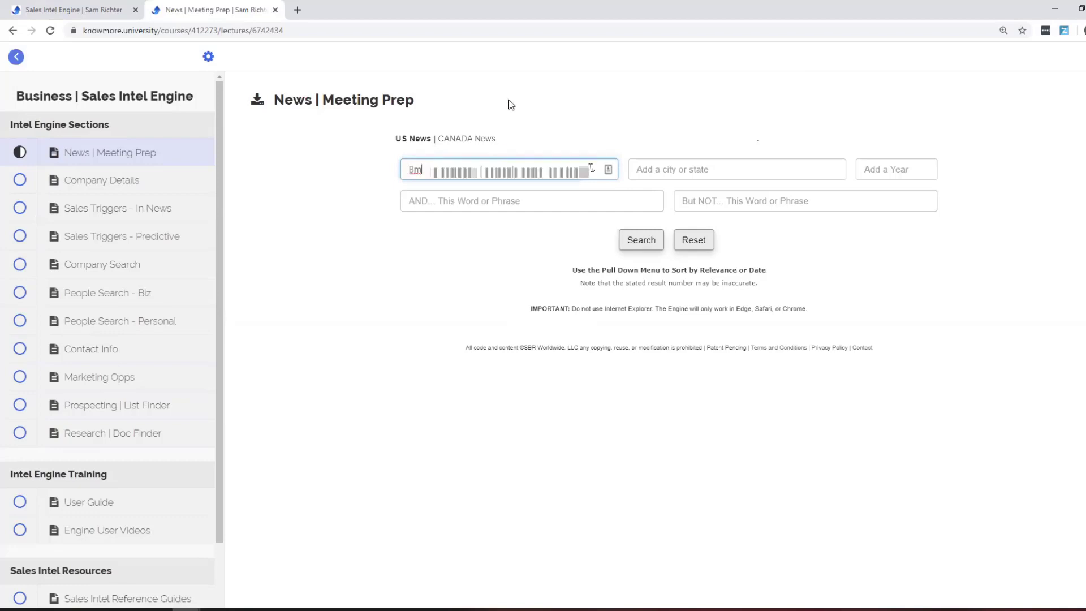
left_click(629, 240)
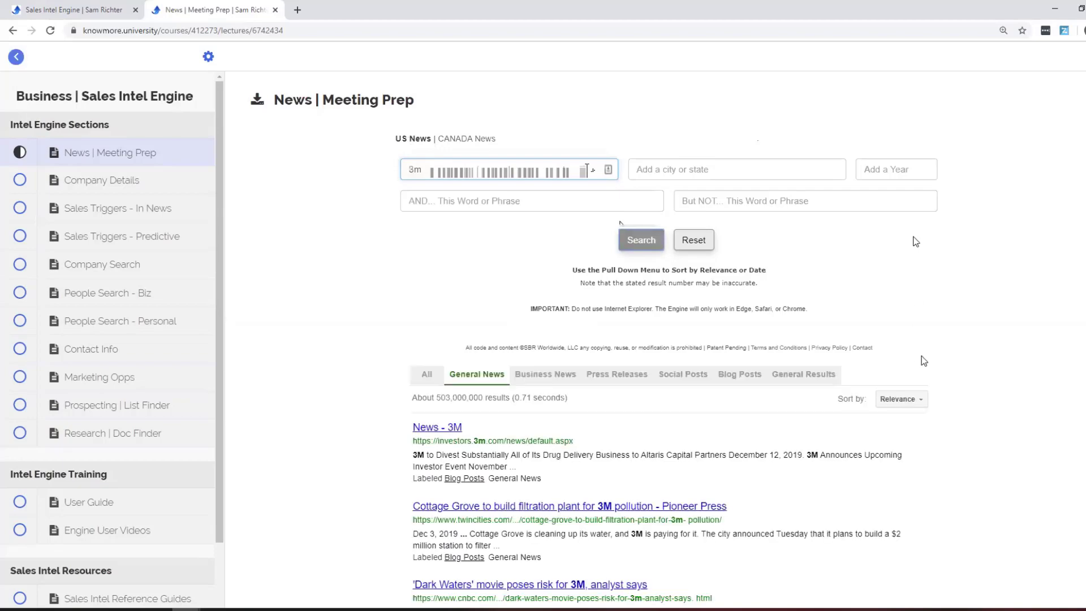
scroll(921, 355, "down", 2)
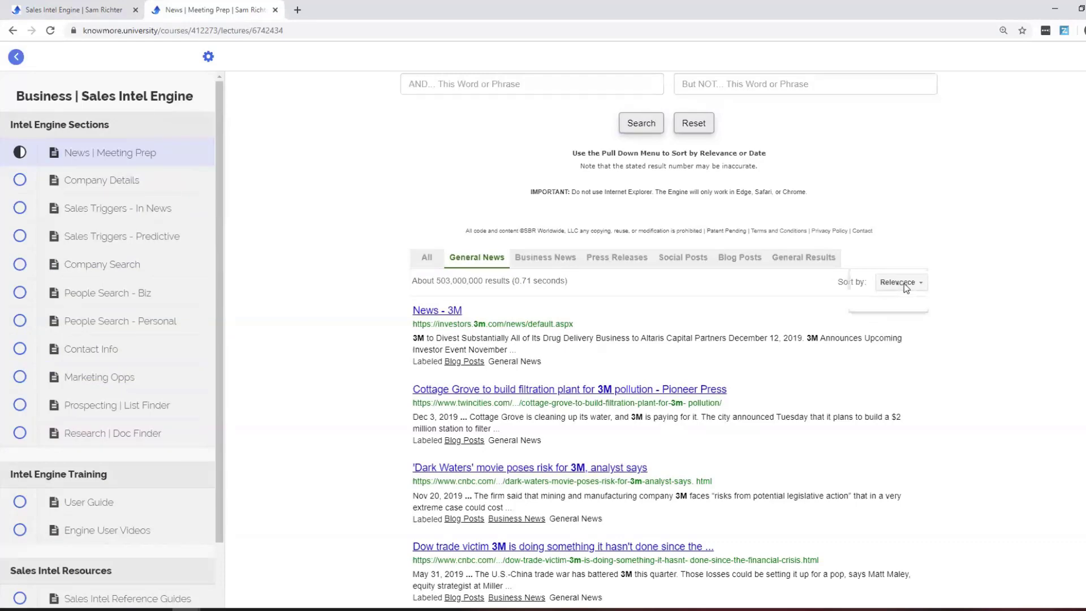
Sort the 3M news results by date, then switch back to relevance.
left_click(904, 283)
left_click(896, 306)
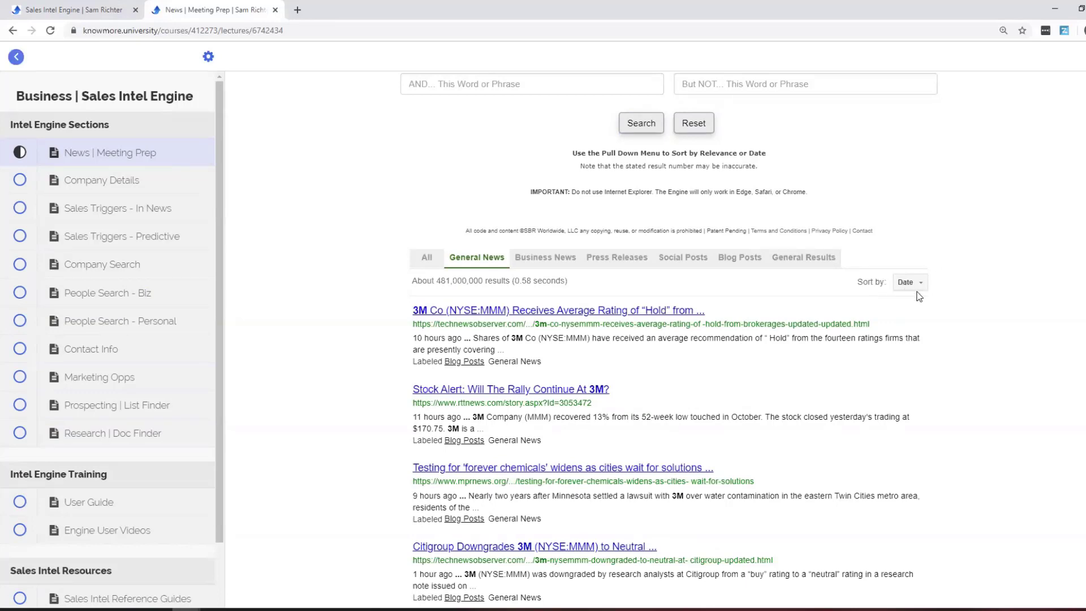
left_click(916, 287)
left_click(907, 269)
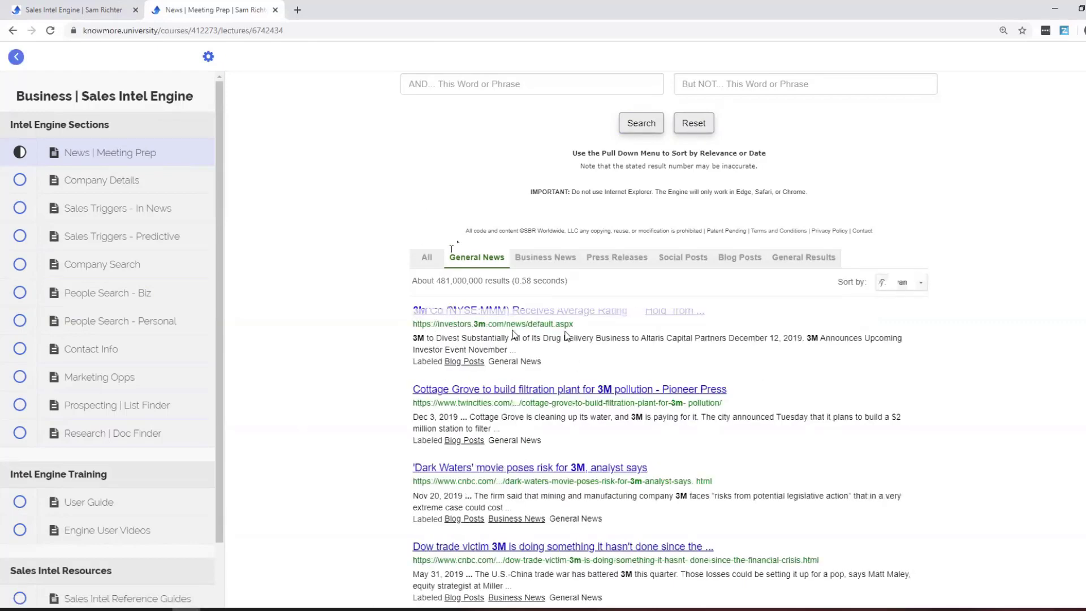
Review the 3M Business News, Press Releases, Social, Blogs and General results in turn.
left_click(538, 259)
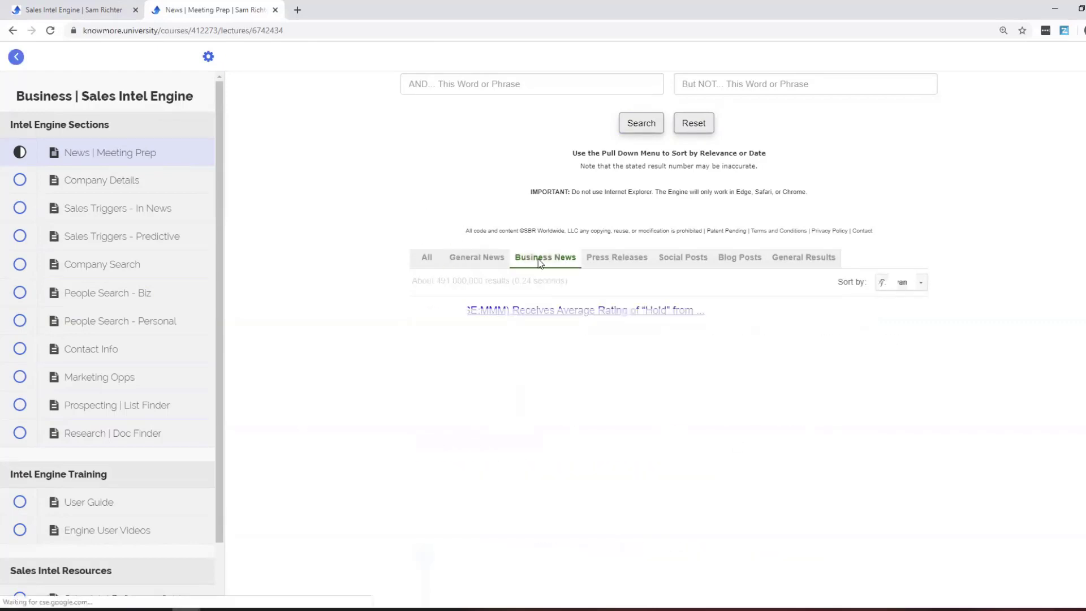
left_click(628, 256)
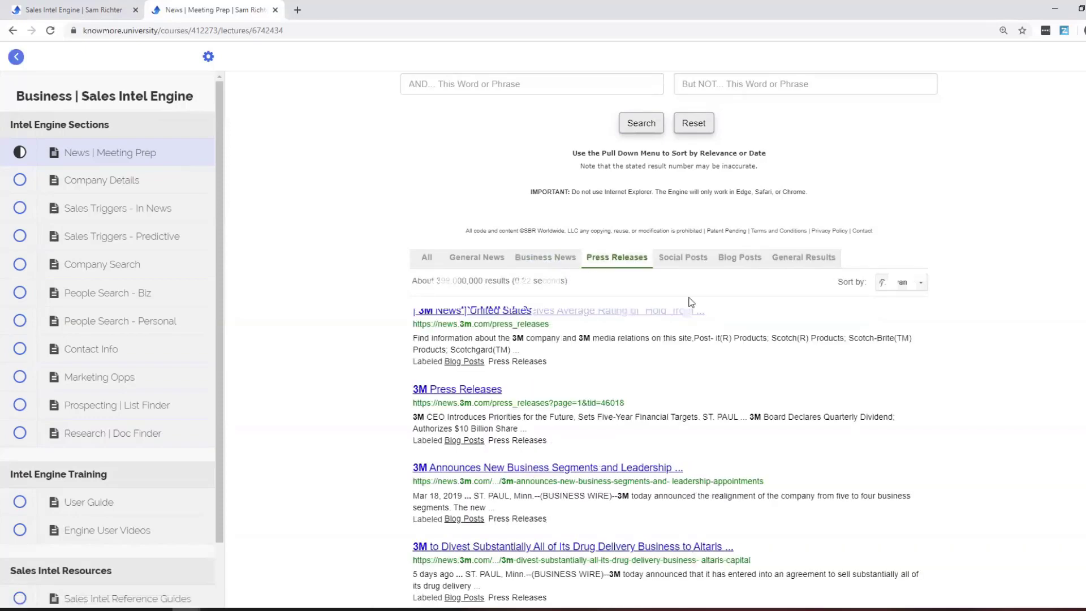
left_click(696, 258)
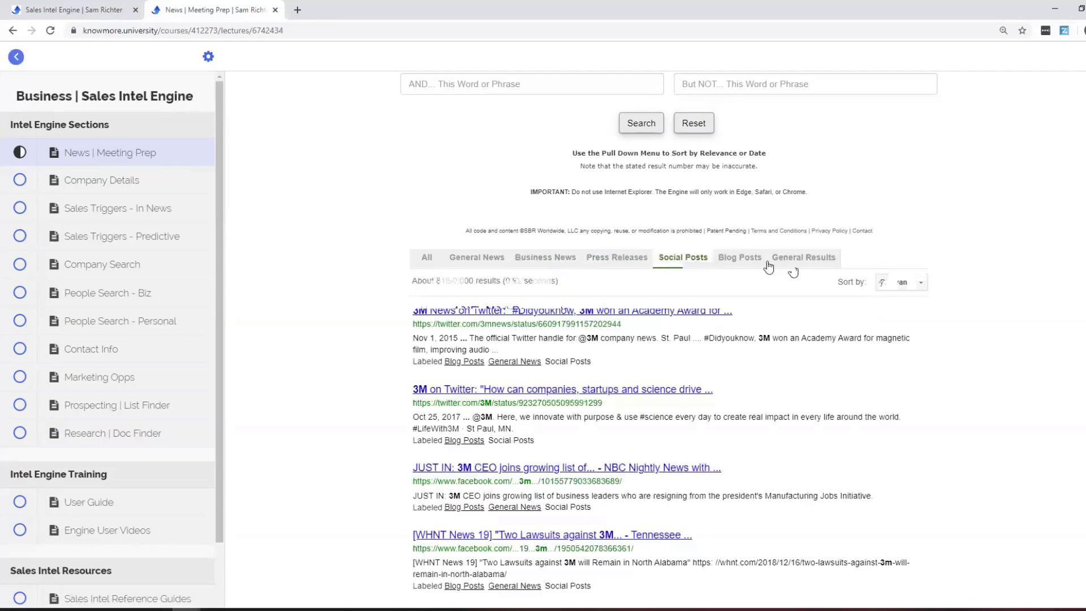
left_click(741, 262)
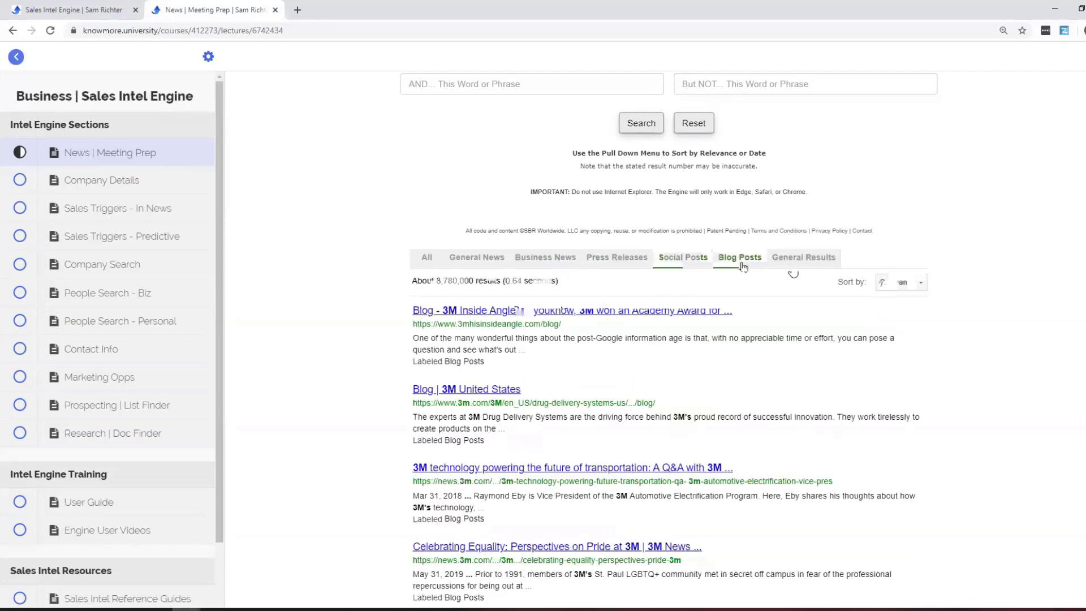
left_click(787, 260)
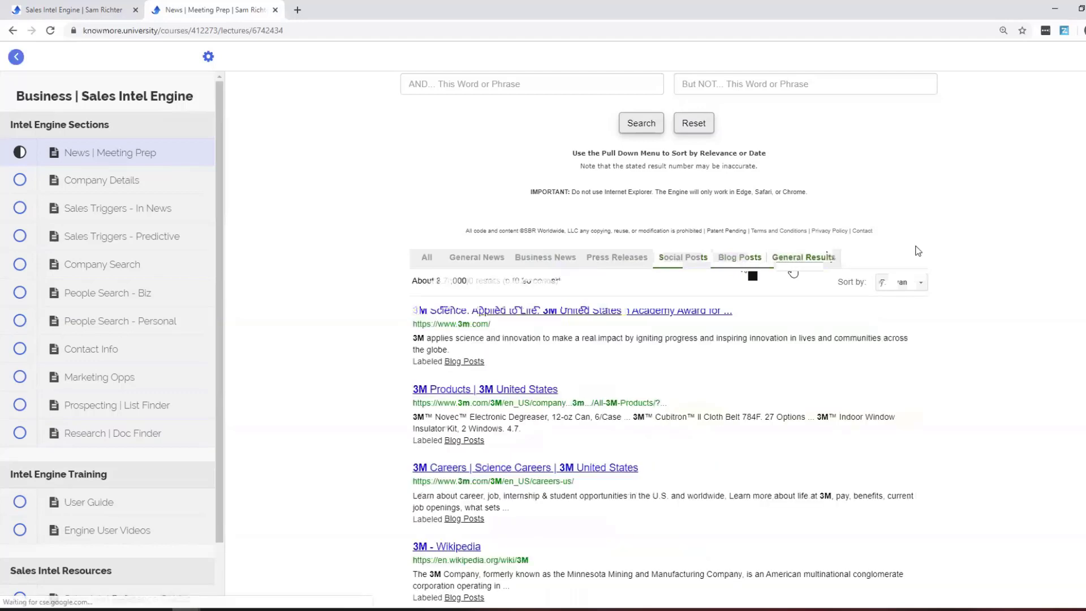
scroll(1011, 293, "up", 2)
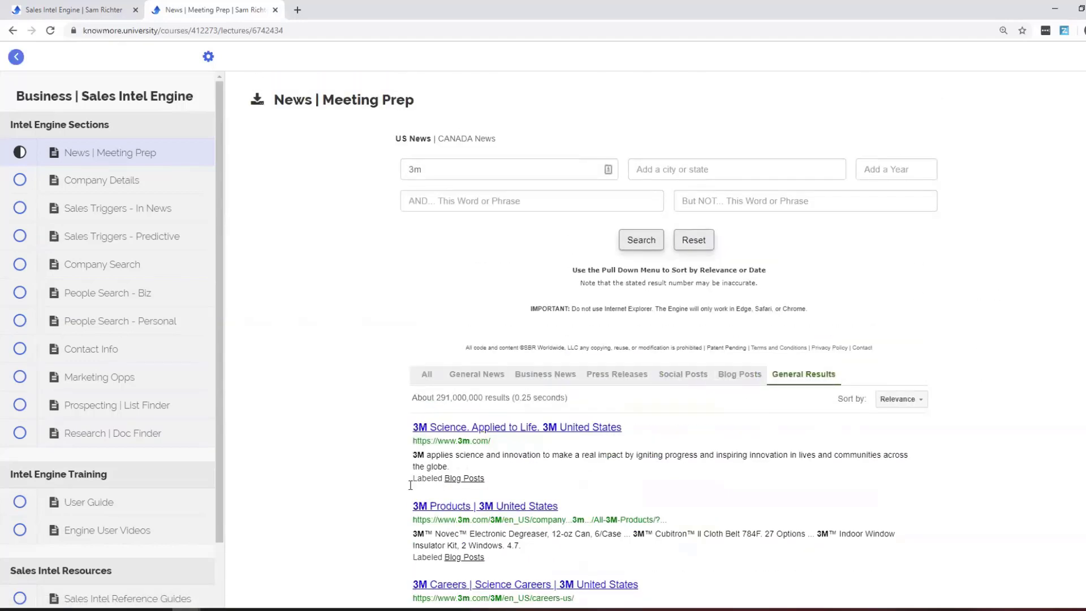
Replace the 3m search term with actifi and rerun the news search.
left_click(429, 373)
double_click(518, 170)
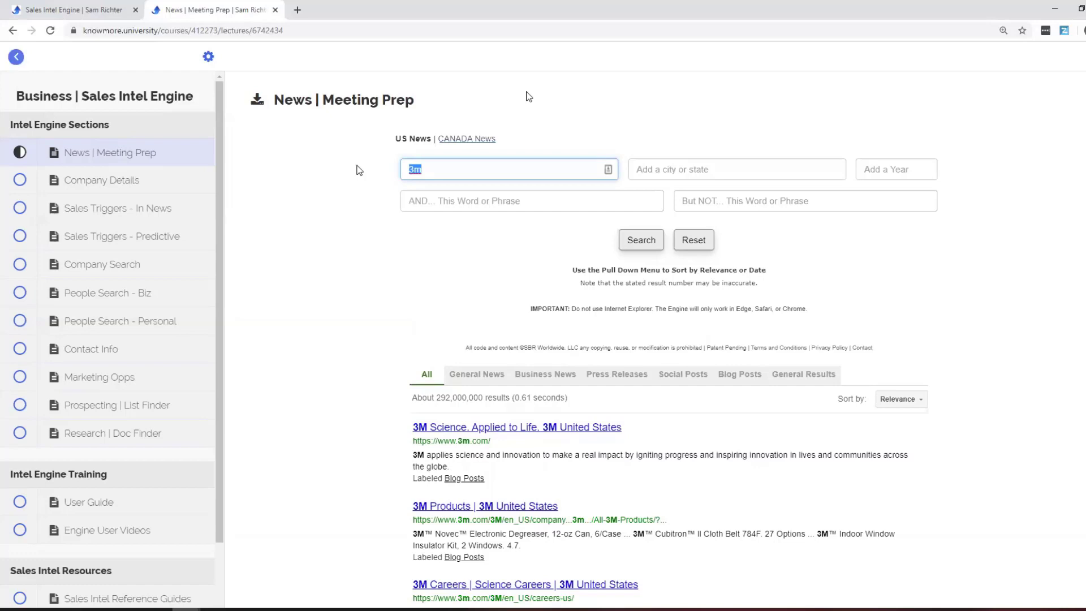
type("actifi")
left_click(640, 238)
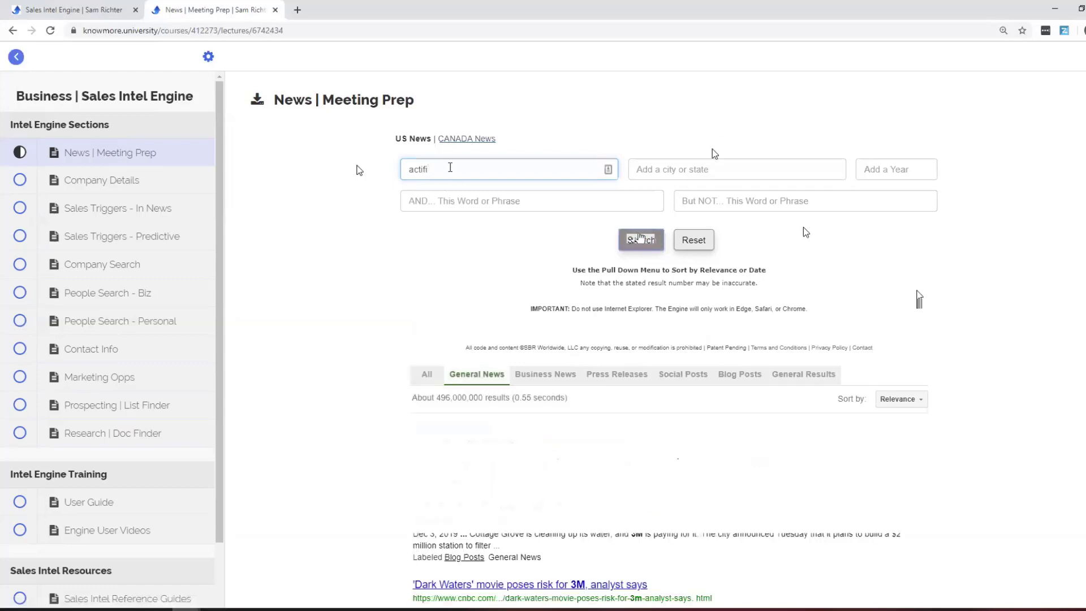
left_click(701, 246)
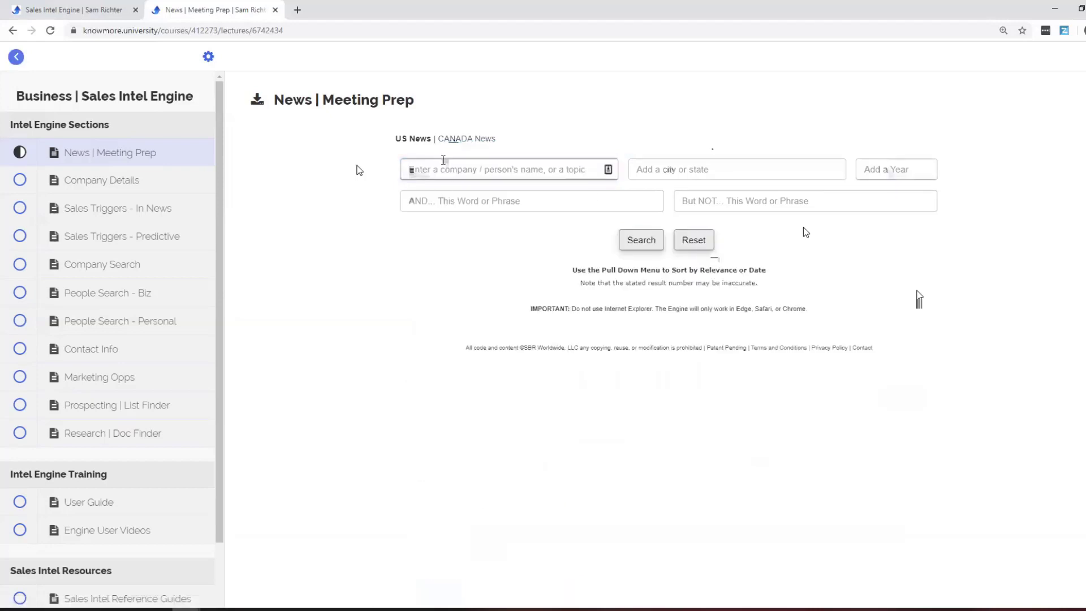
left_click(444, 162)
type("actifi")
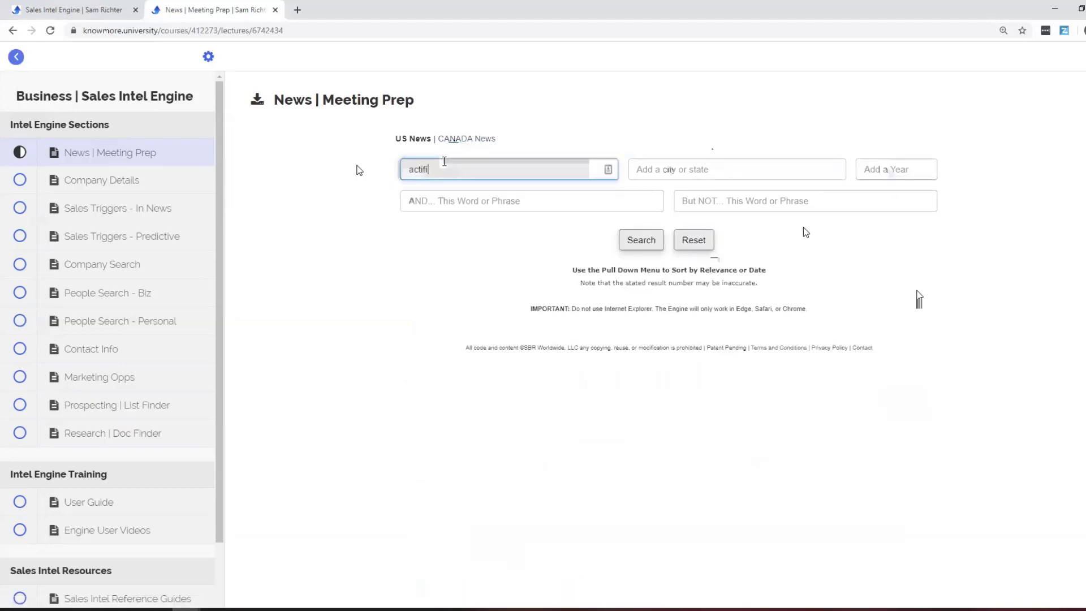
left_click(641, 249)
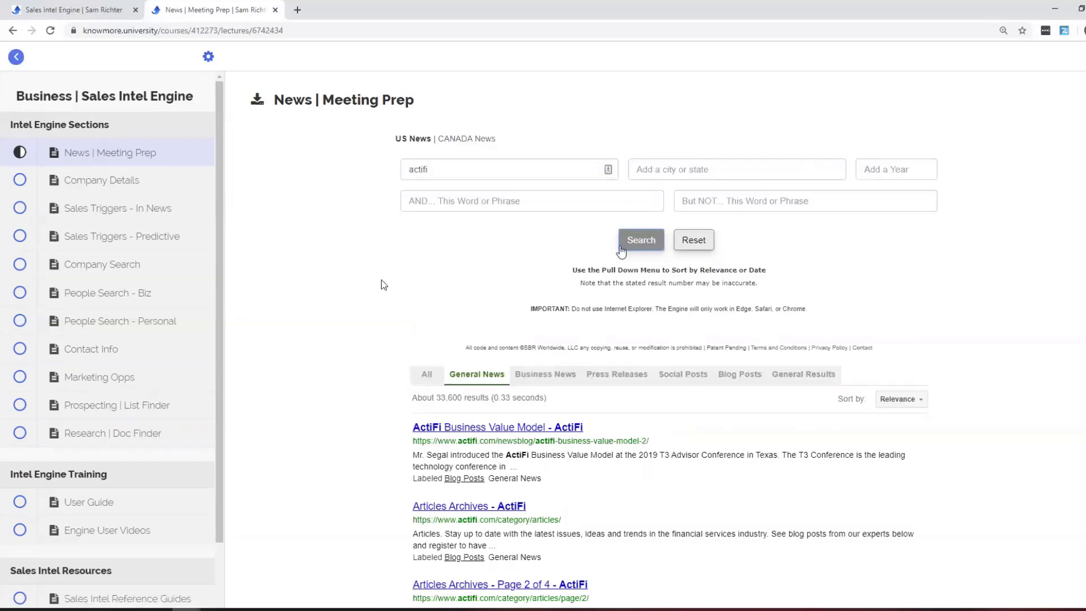
Show ActiFi business news sorted by date, then view its press releases.
scroll(378, 286, "down", 1)
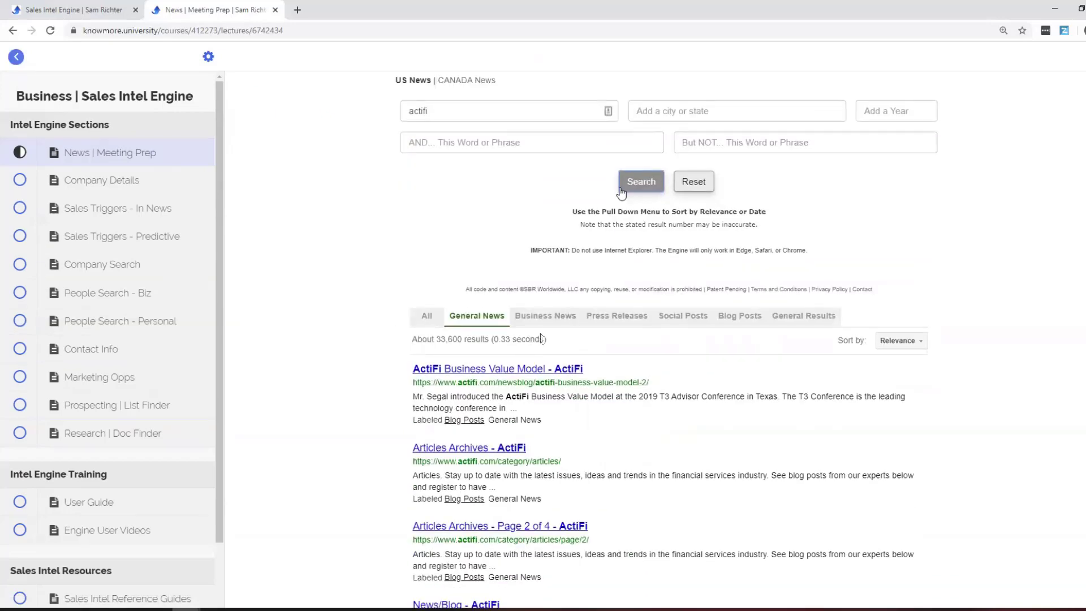
left_click(545, 316)
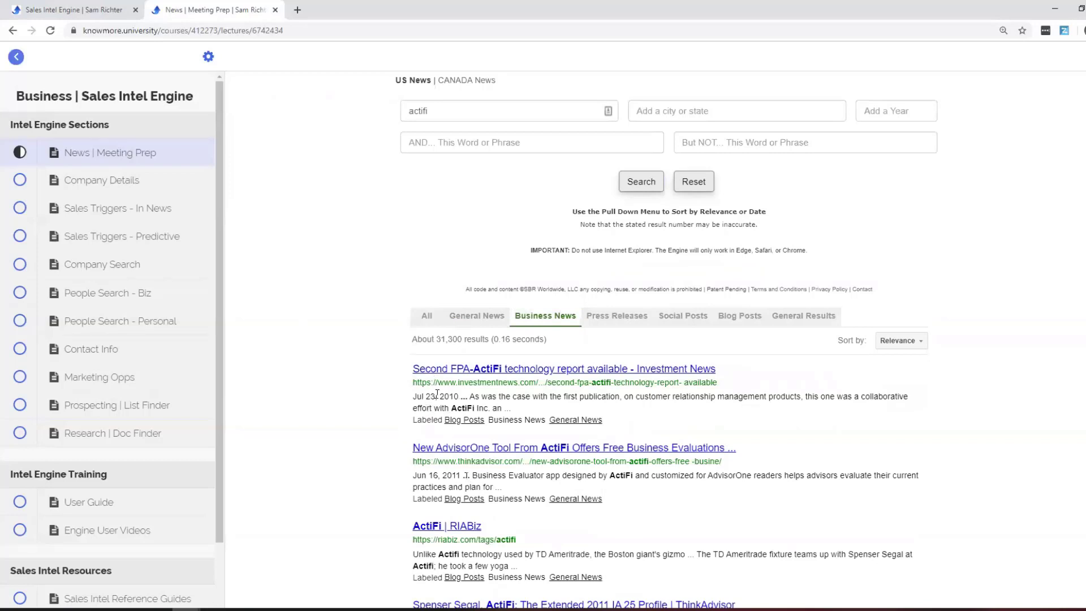
left_click_drag(437, 396, 456, 396)
left_click(891, 358)
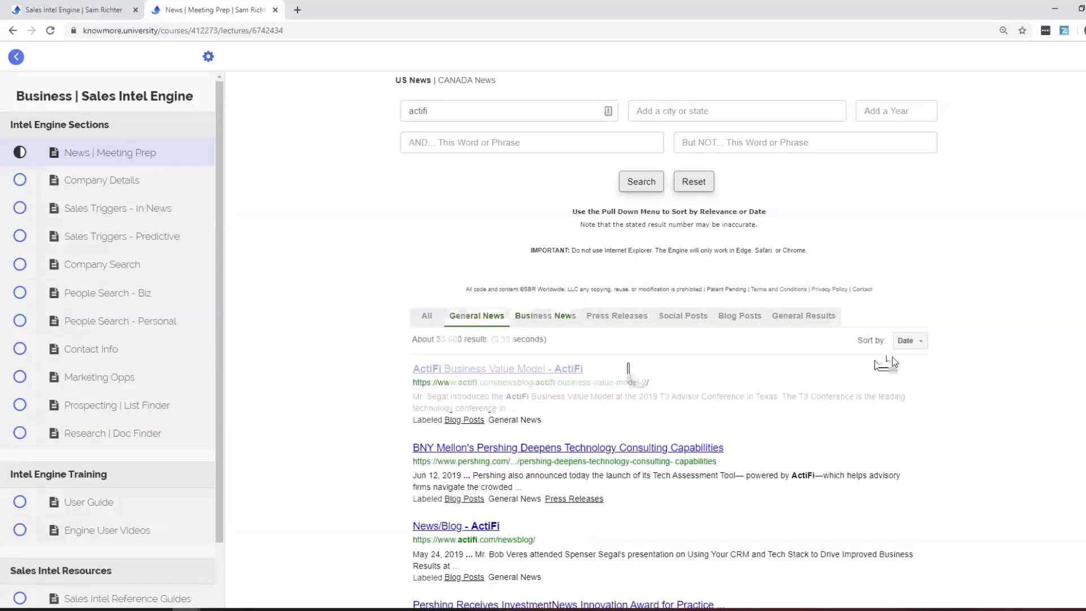
left_click(534, 324)
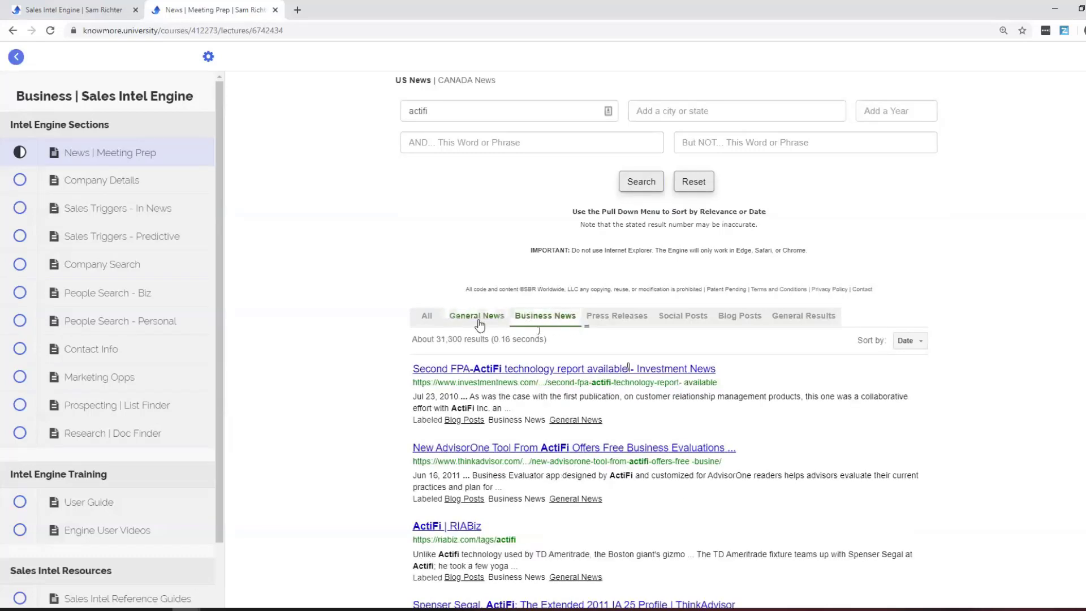
left_click(608, 317)
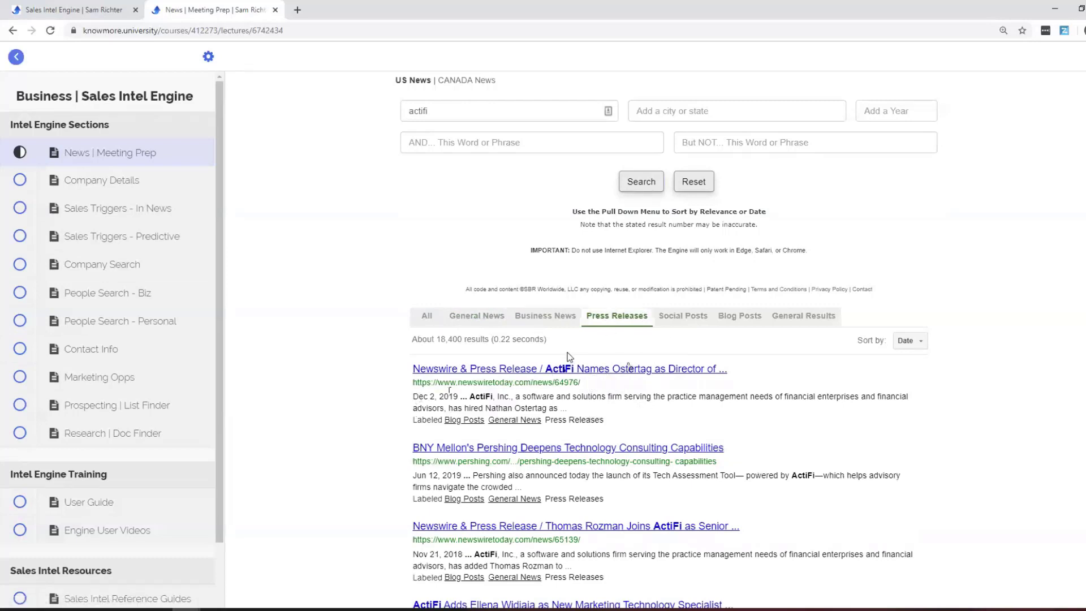
left_click_drag(489, 407, 545, 408)
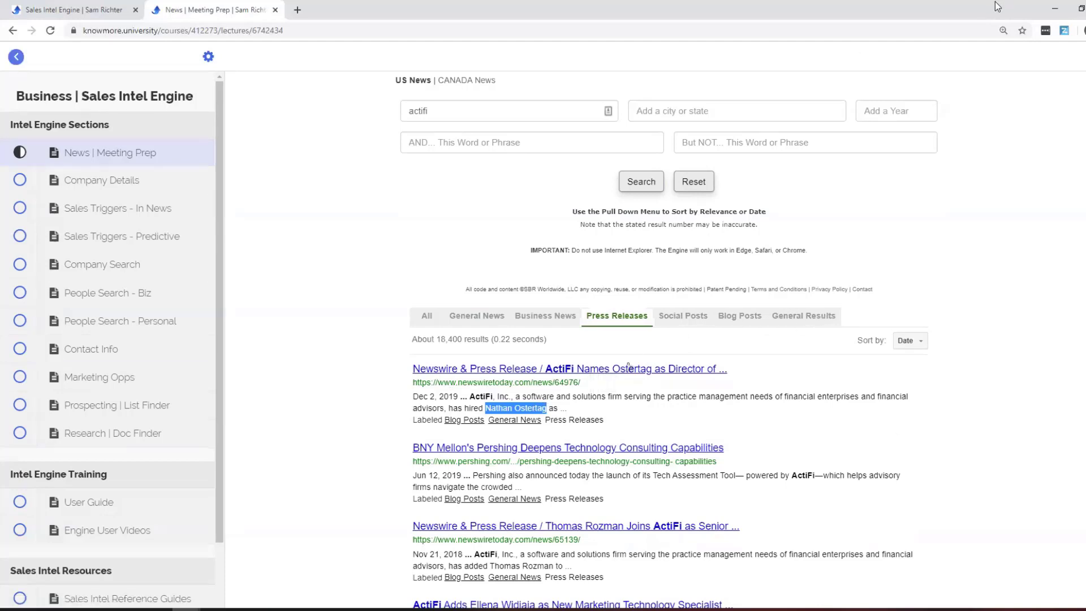
left_click(295, 308)
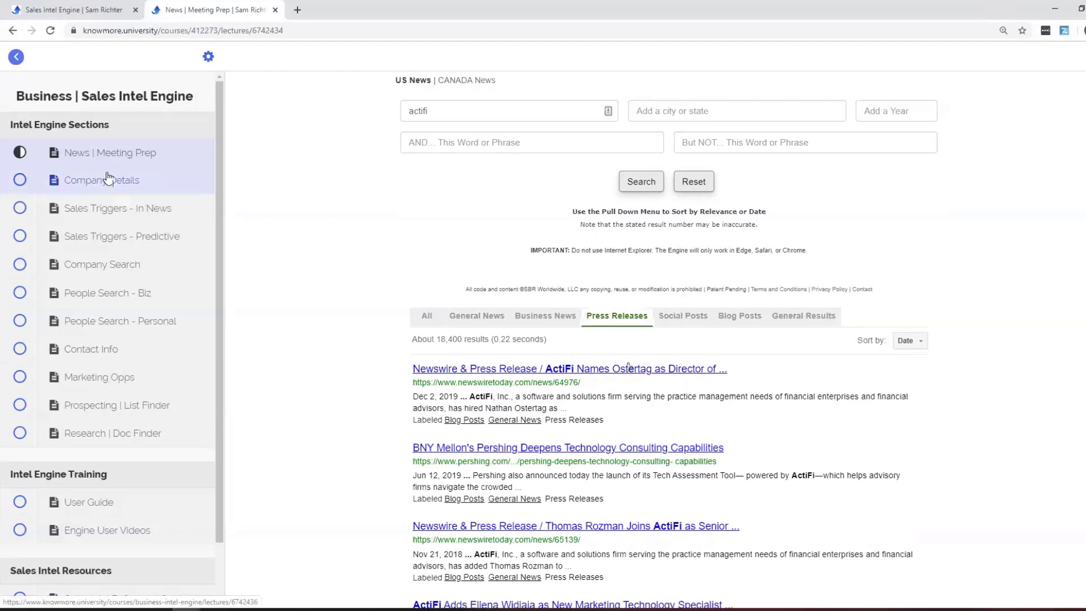
Search Company Details for company name 3m and scroll through the Overview results.
left_click(107, 179)
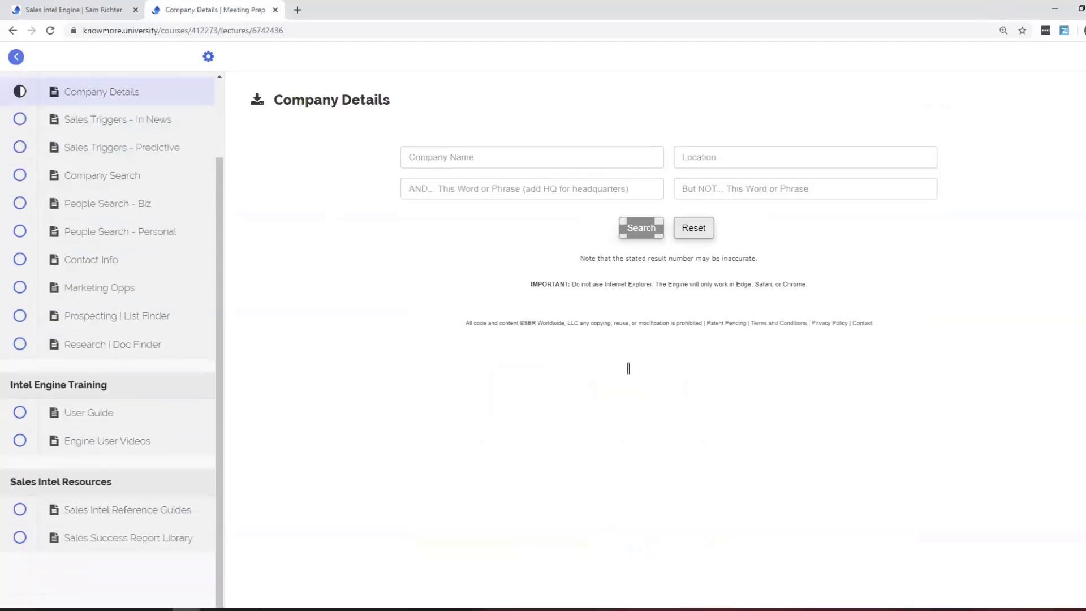
left_click(513, 150)
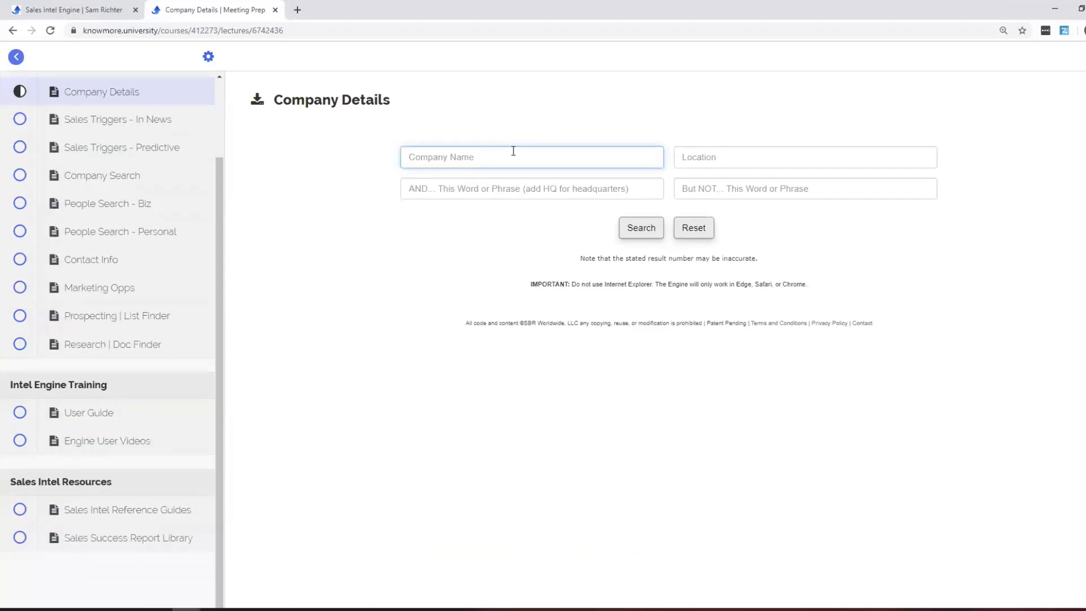
type("3m")
left_click(627, 231)
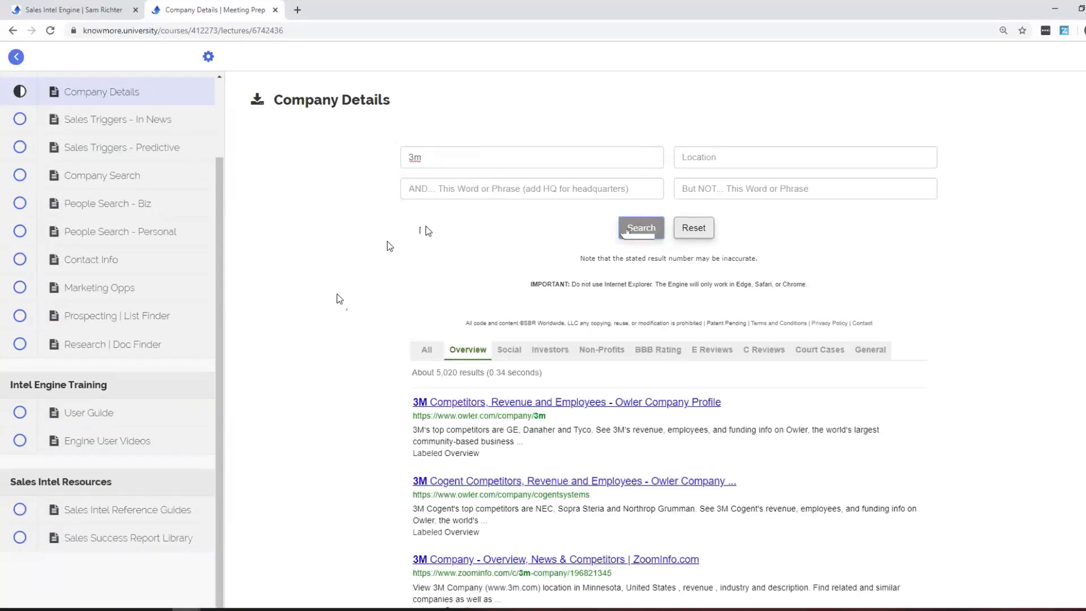
scroll(339, 298, "down", 1)
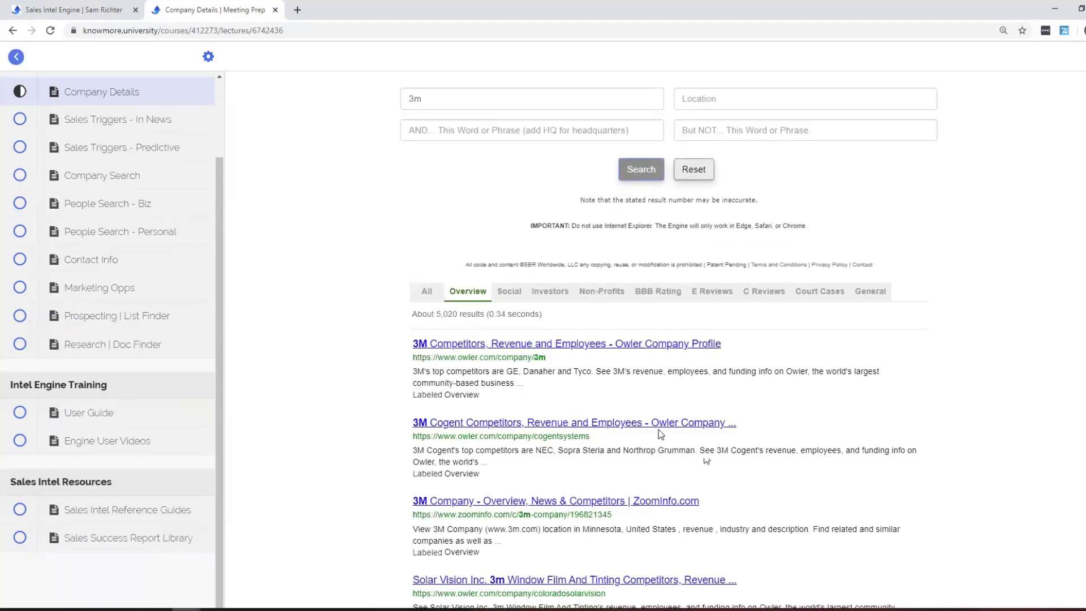
scroll(740, 426, "down", 1)
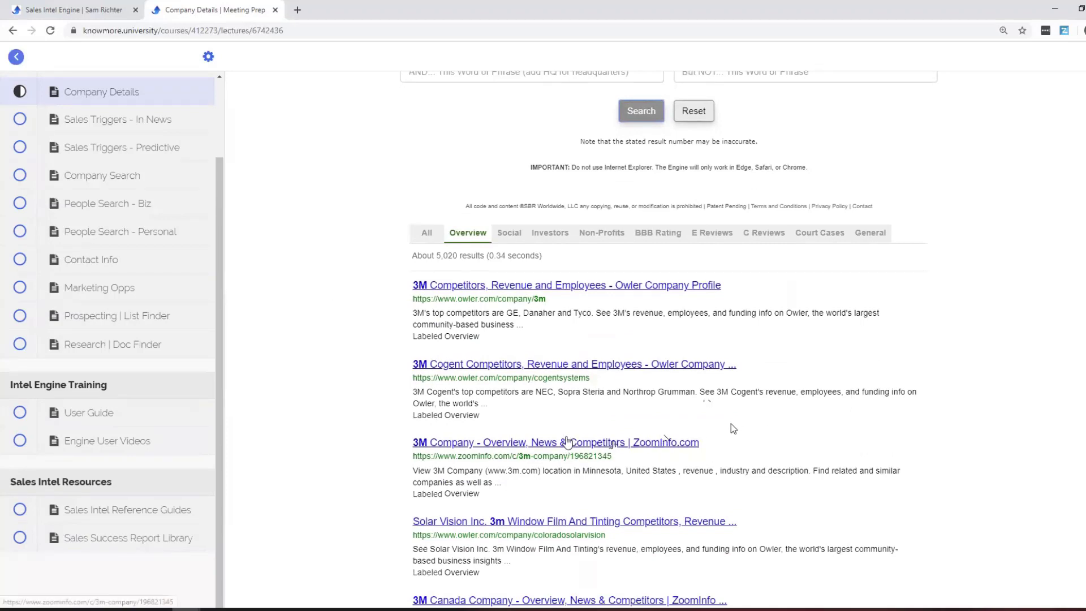
left_click(567, 443)
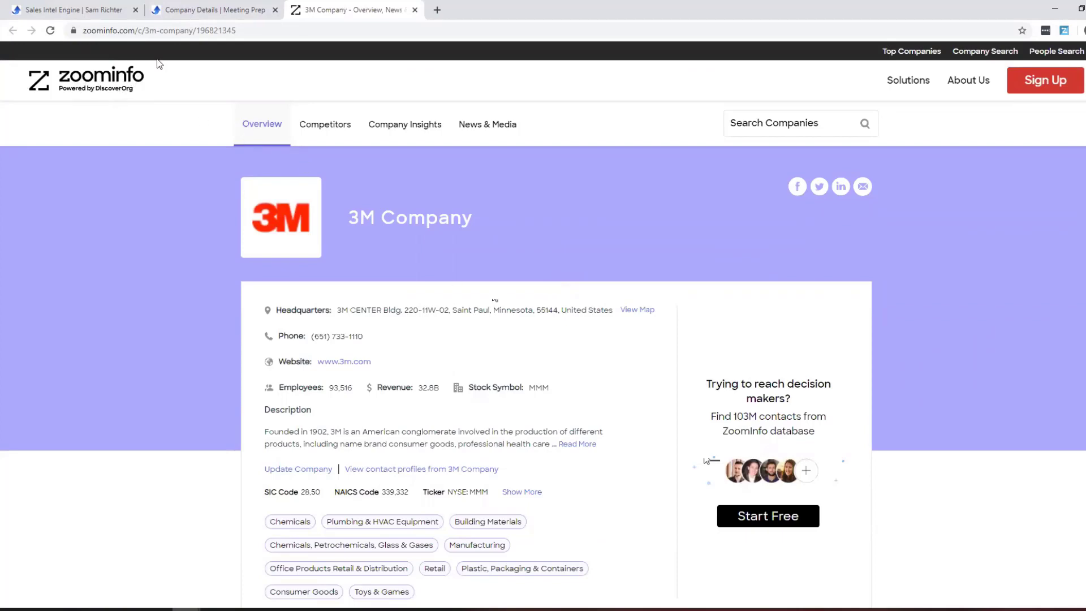
left_click(415, 11)
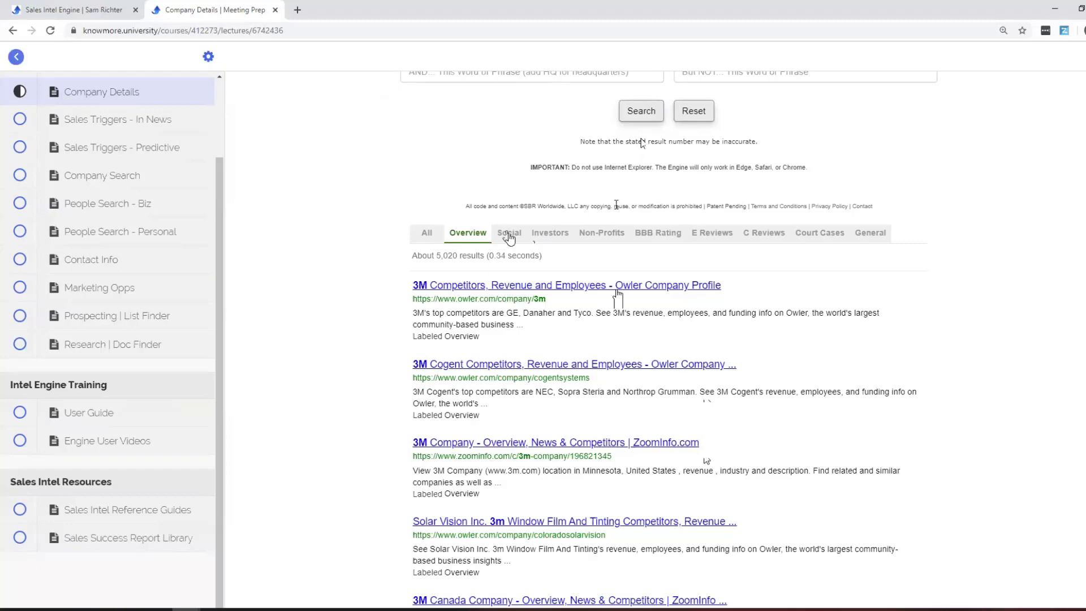
Review the 3M Social, Investors and Non-Profits result categories.
scroll(508, 237, "up", 2)
left_click(521, 346)
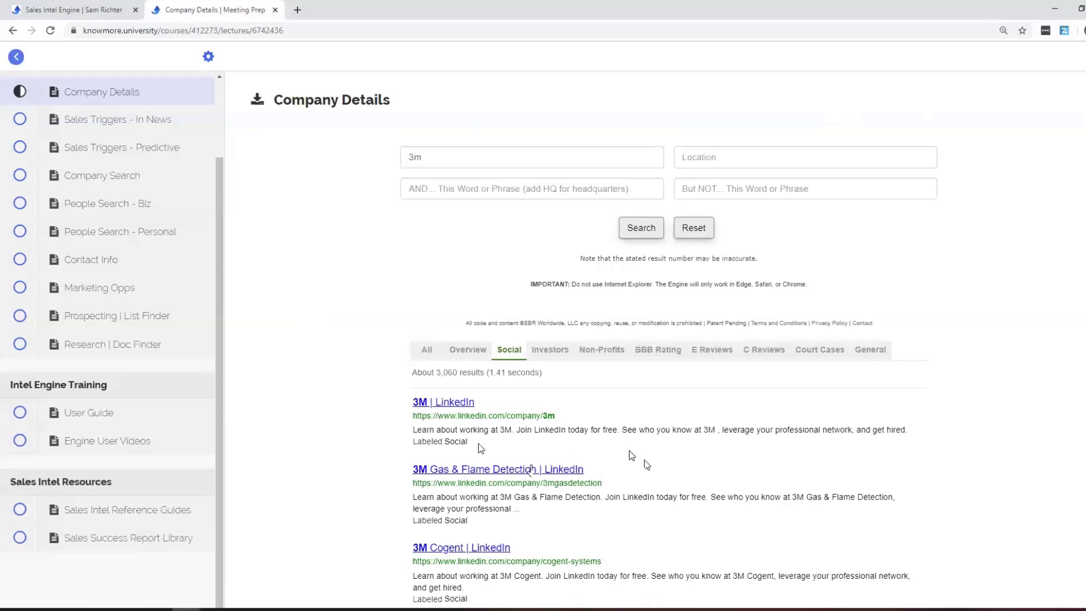
scroll(388, 509, "down", 1)
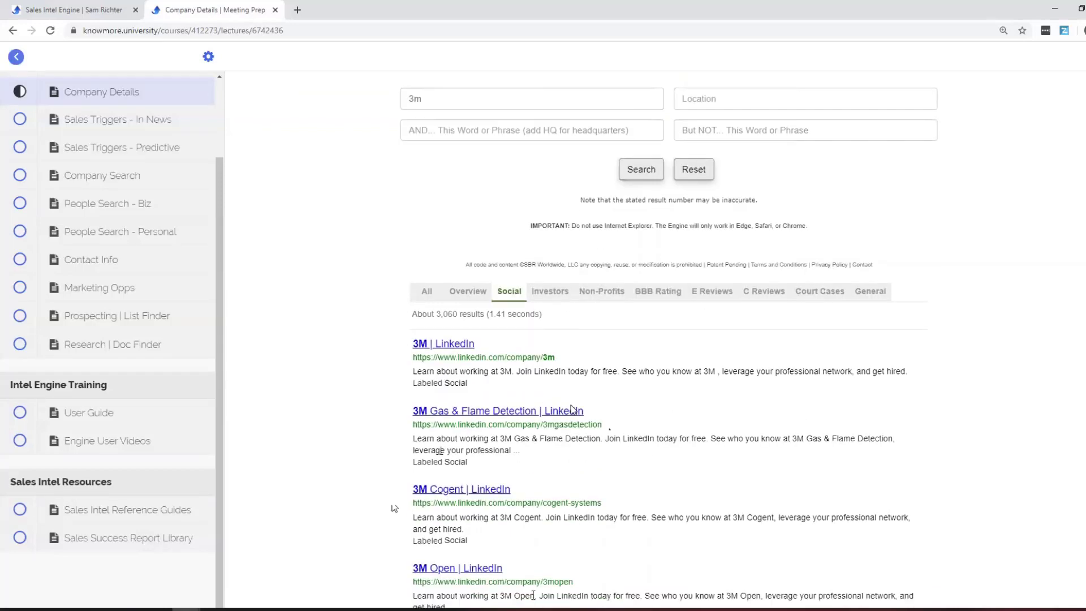
scroll(575, 487, "up", 1)
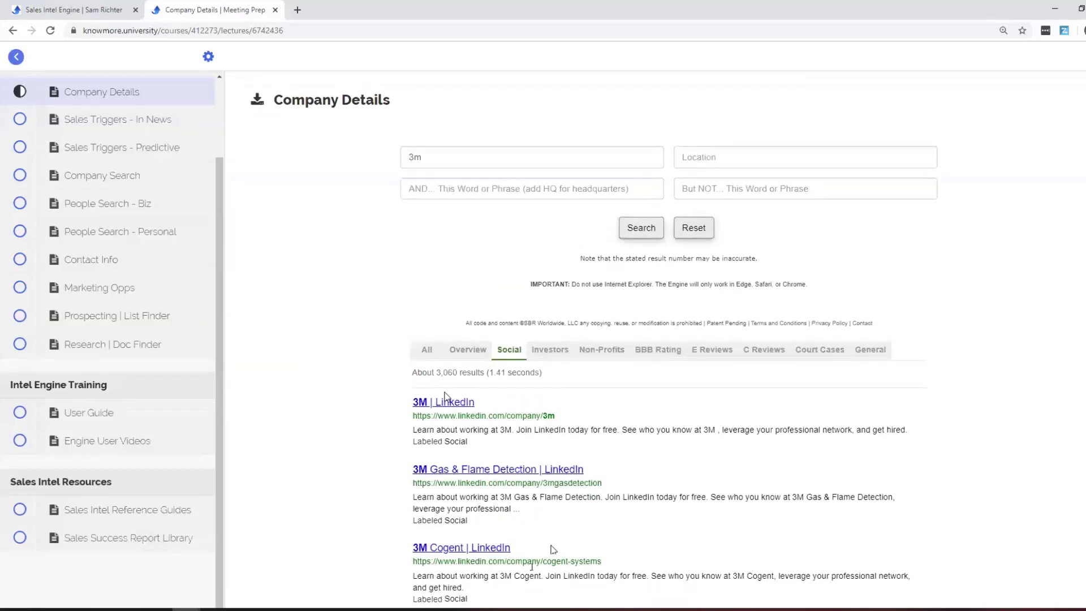
left_click(546, 349)
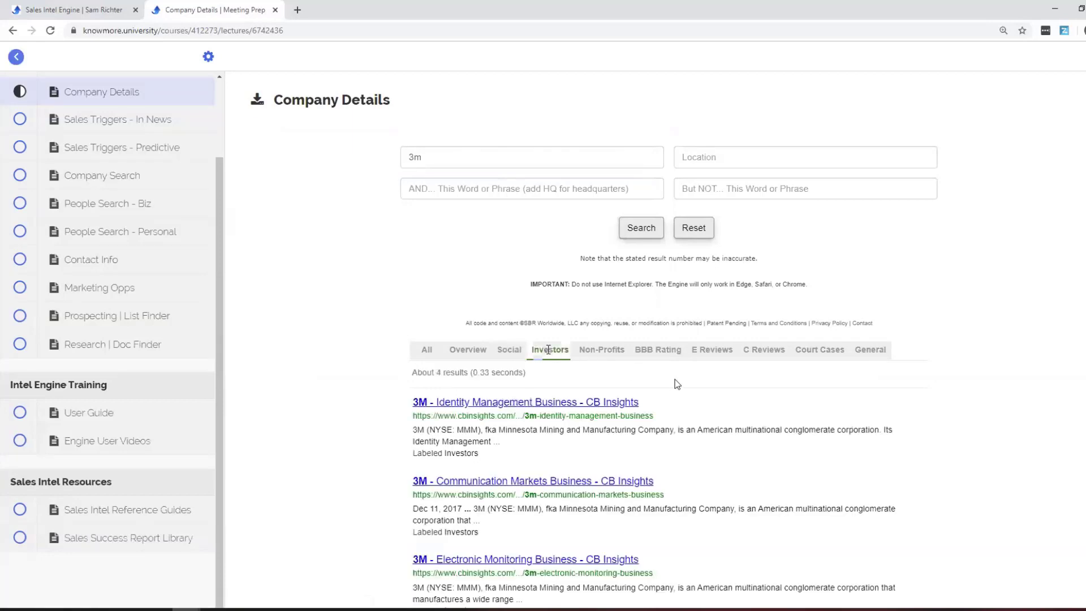
left_click(609, 353)
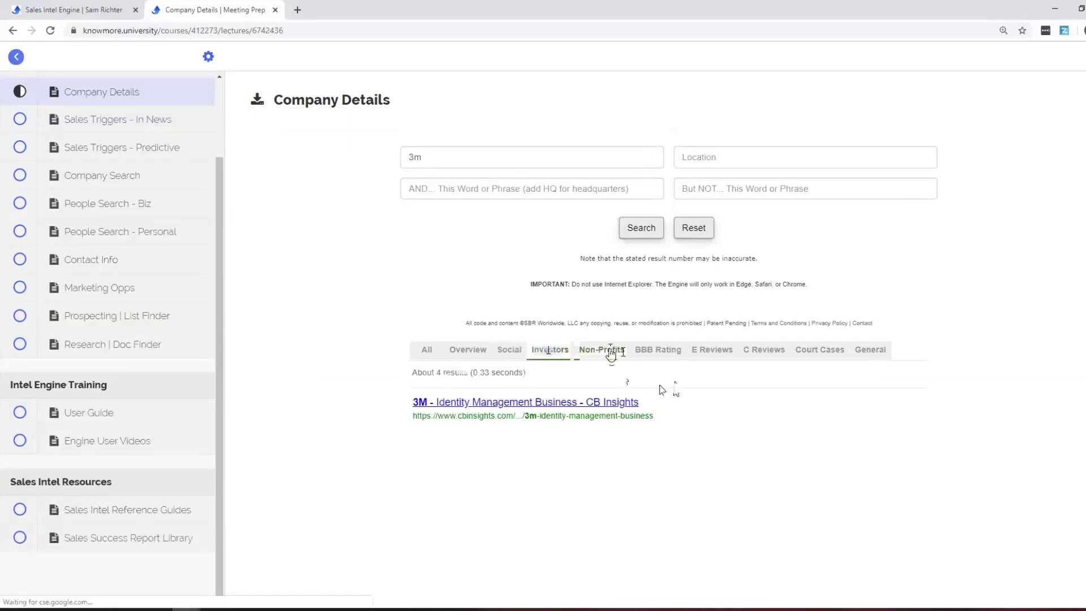
scroll(851, 352, "down", 1)
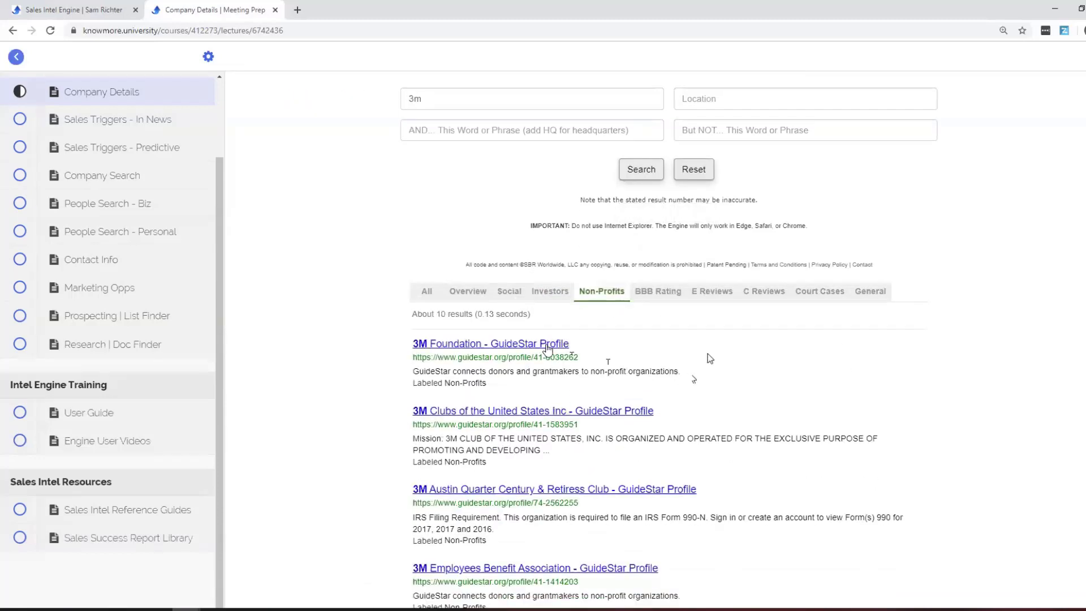
scroll(712, 356, "down", 2)
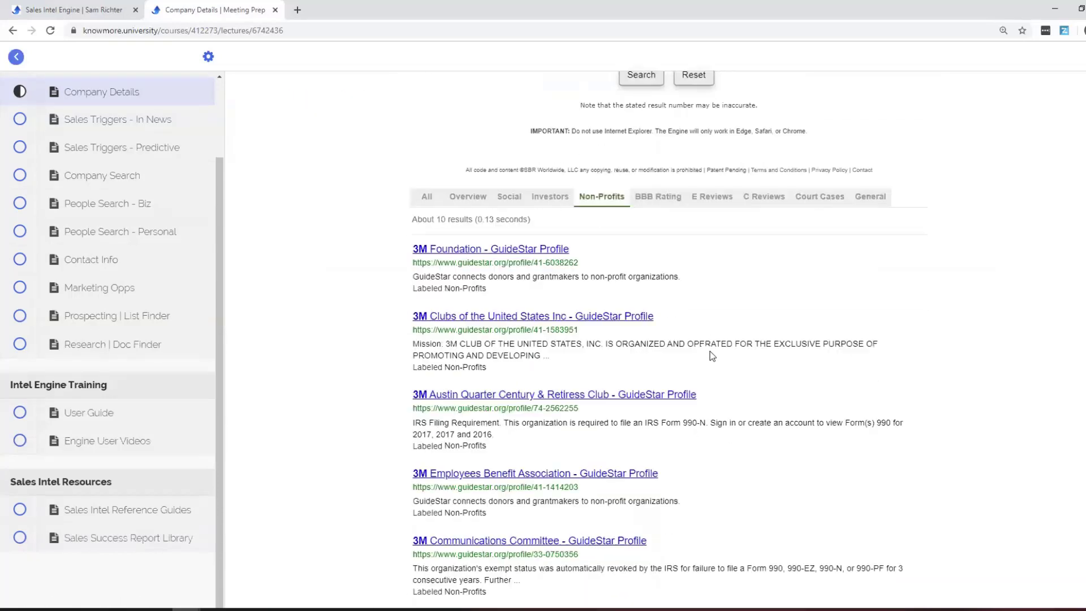
scroll(712, 355, "down", 1)
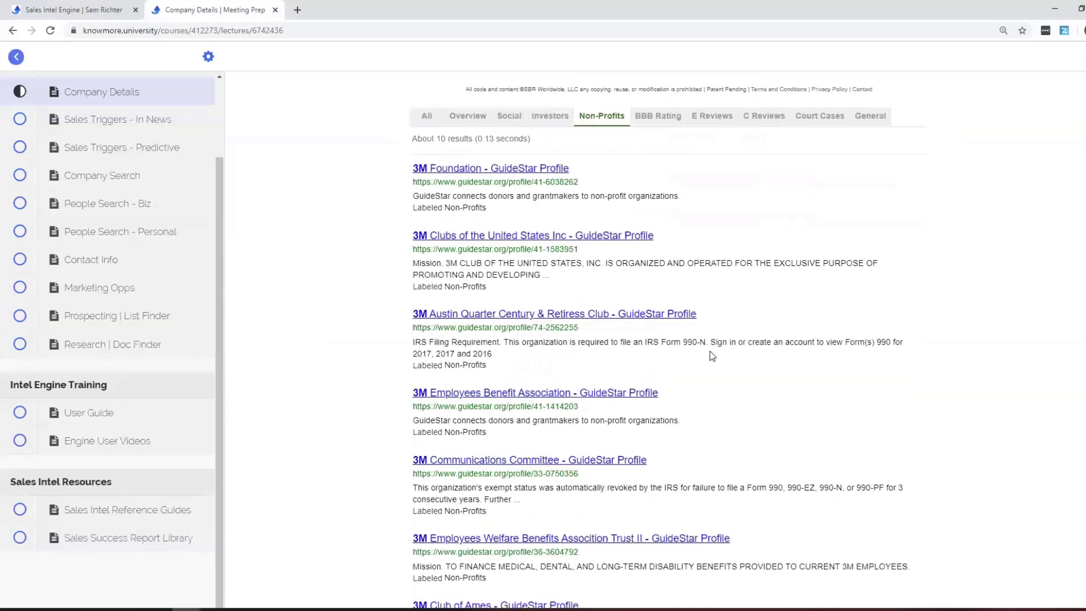
scroll(712, 355, "up", 4)
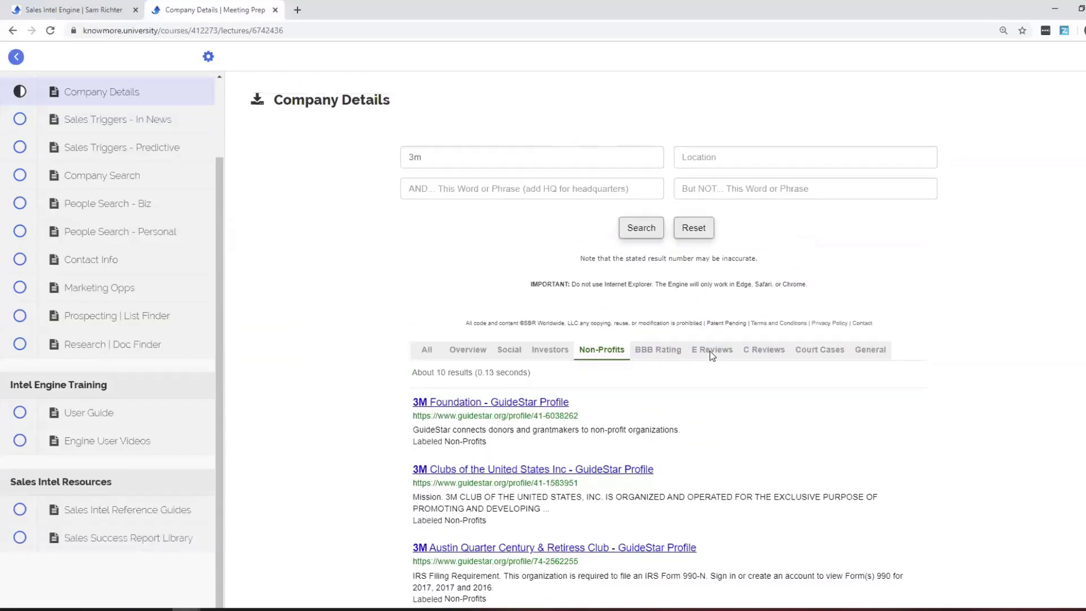
Review the 3M BBB Rating, E Reviews, C Reviews, Court Cases and General results.
left_click(673, 353)
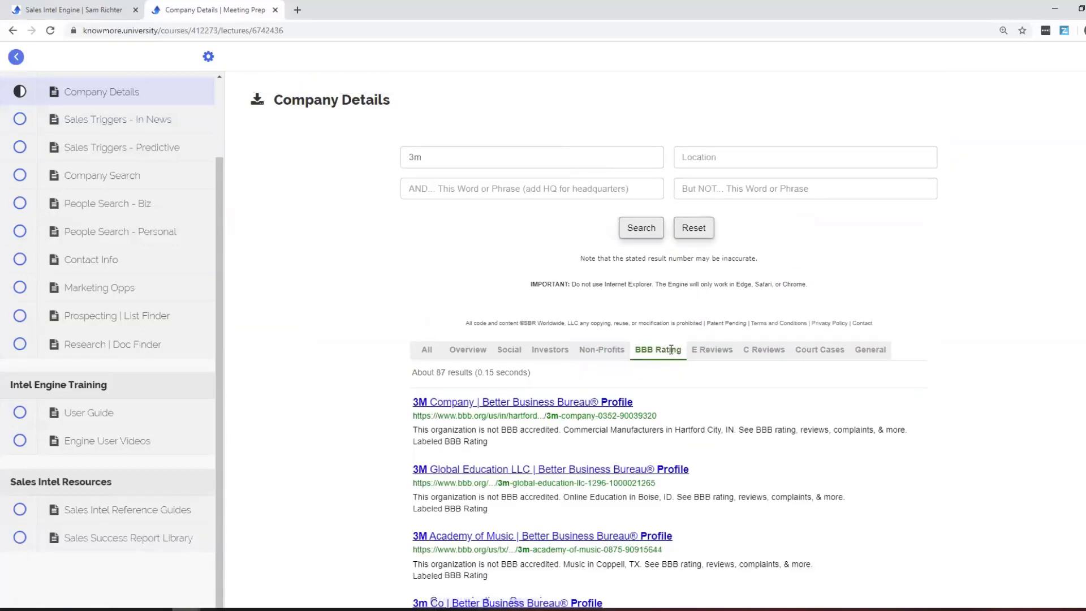
left_click(723, 351)
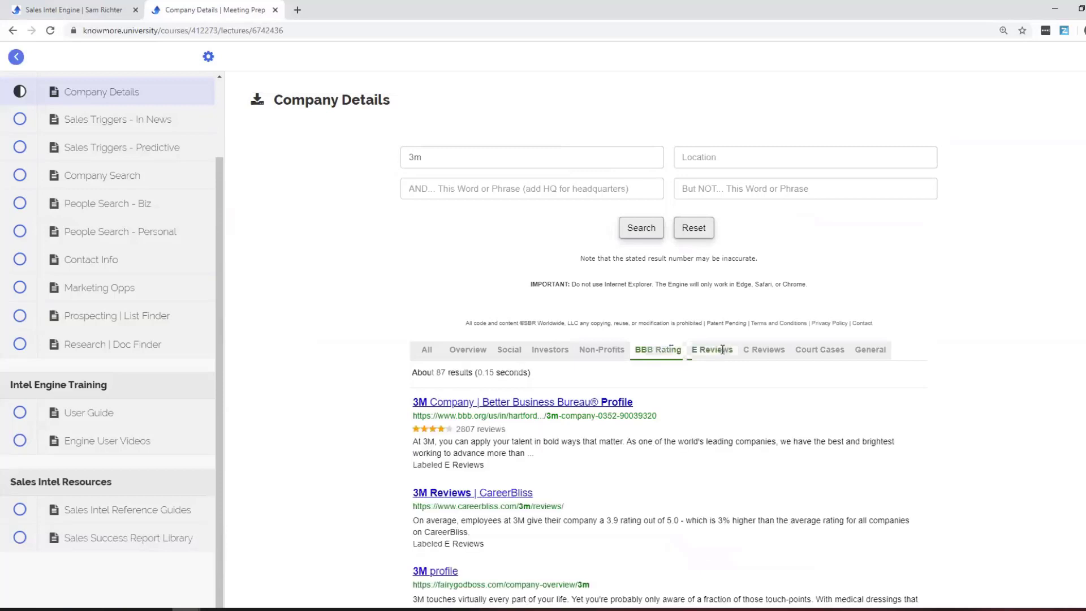
left_click(775, 351)
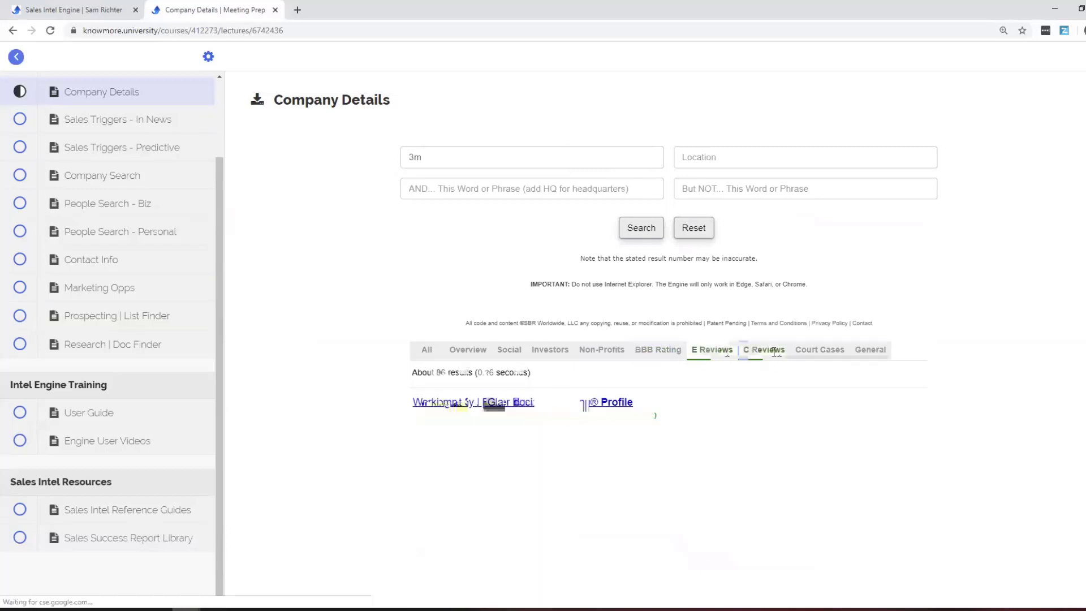
left_click(819, 352)
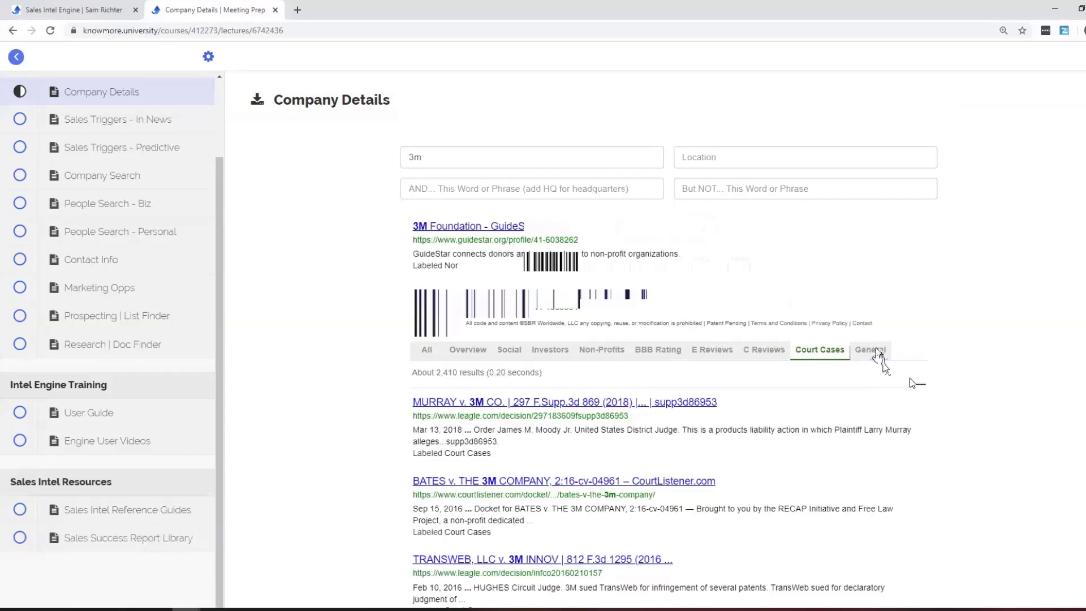
left_click(874, 351)
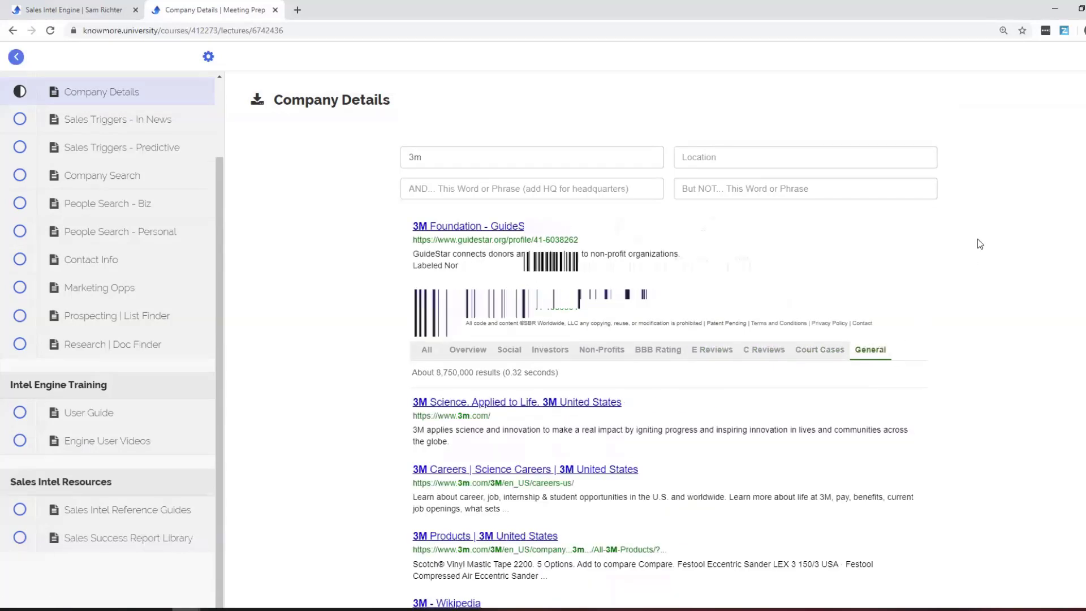
scroll(977, 240, "down", 4)
scroll(980, 243, "down", 3)
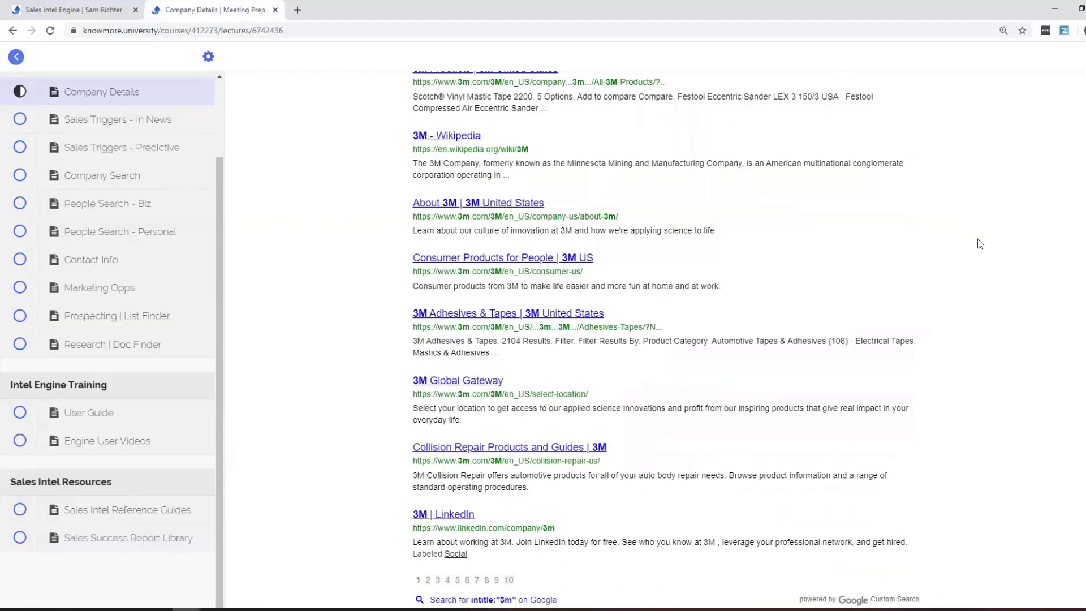
scroll(977, 238, "down", 1)
scroll(977, 239, "up", 1)
scroll(980, 244, "up", 8)
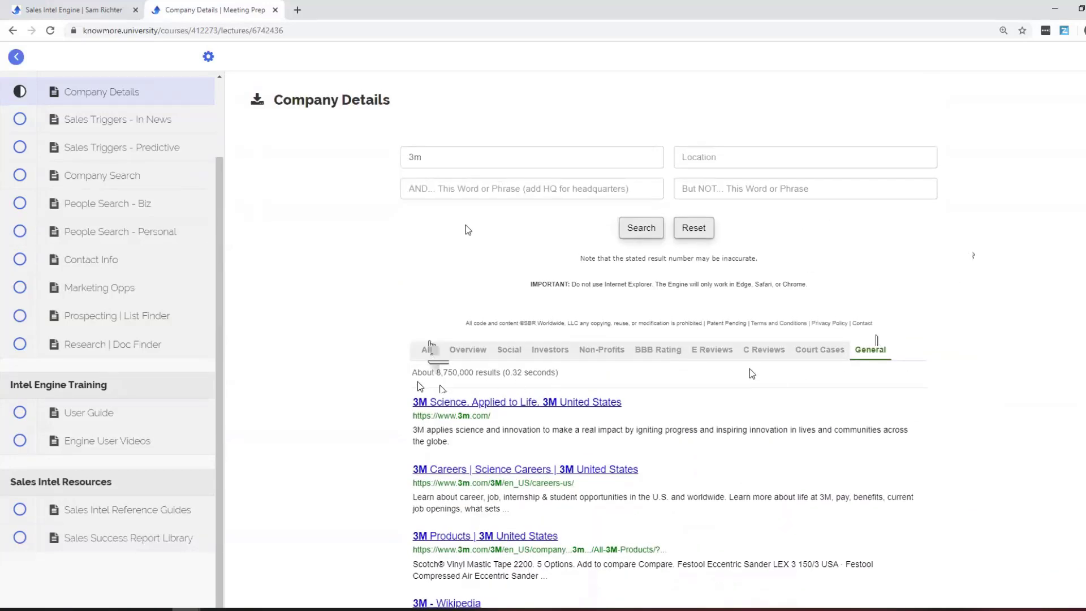
Search Company Details for actifi and briefly view its ZoomInfo profile.
double_click(484, 160)
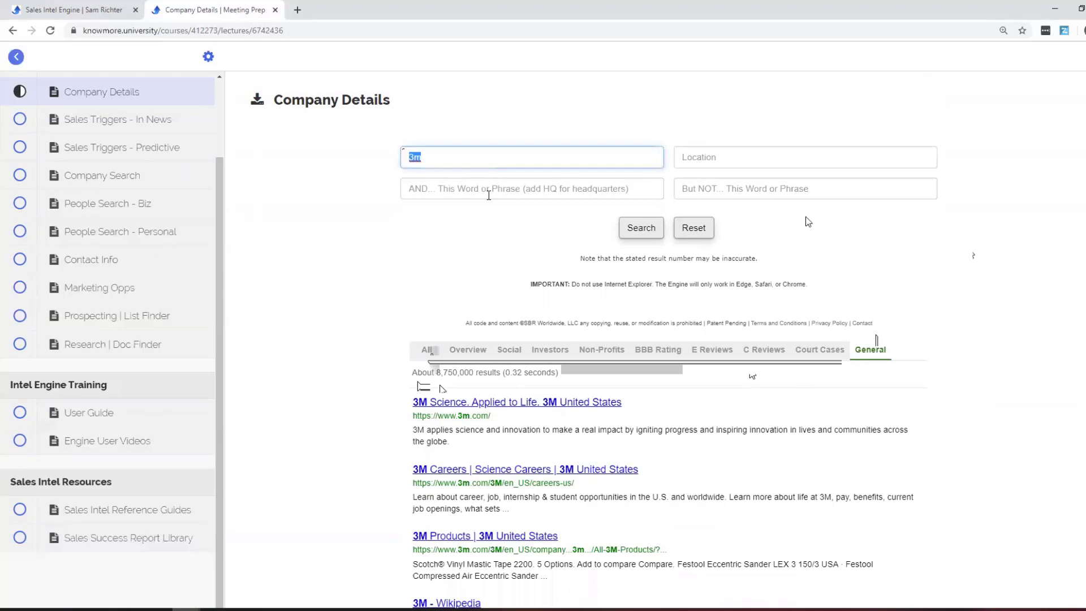
type("actifi")
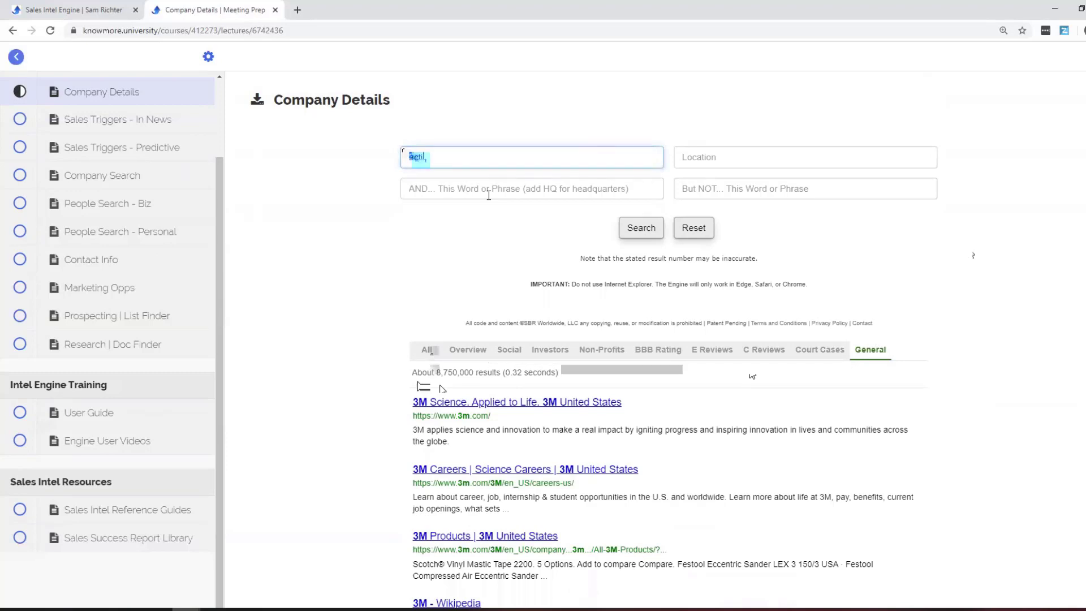
left_click(618, 234)
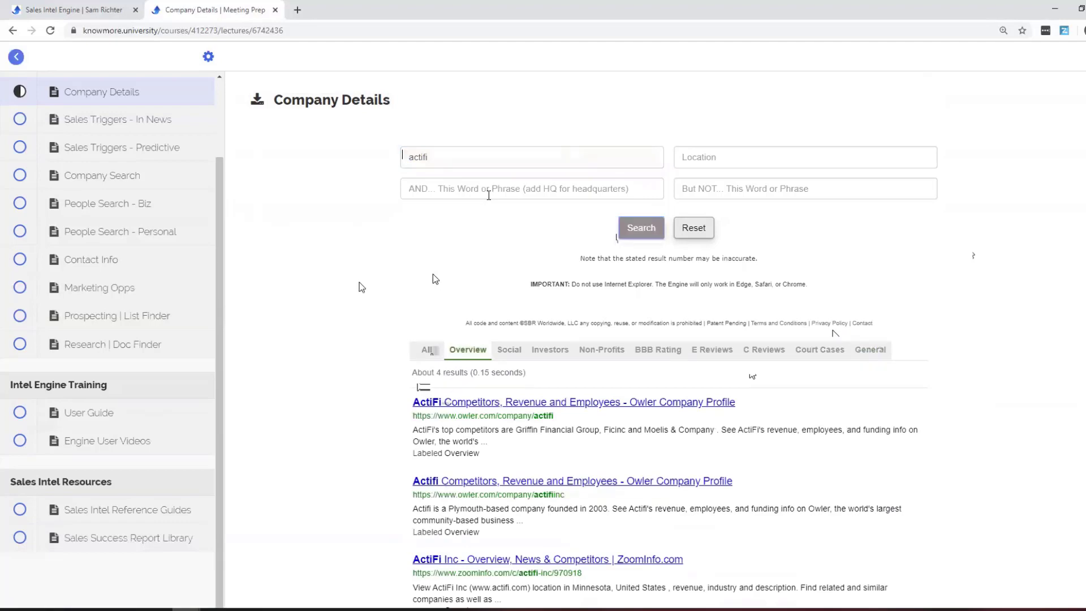
scroll(358, 283, "down", 2)
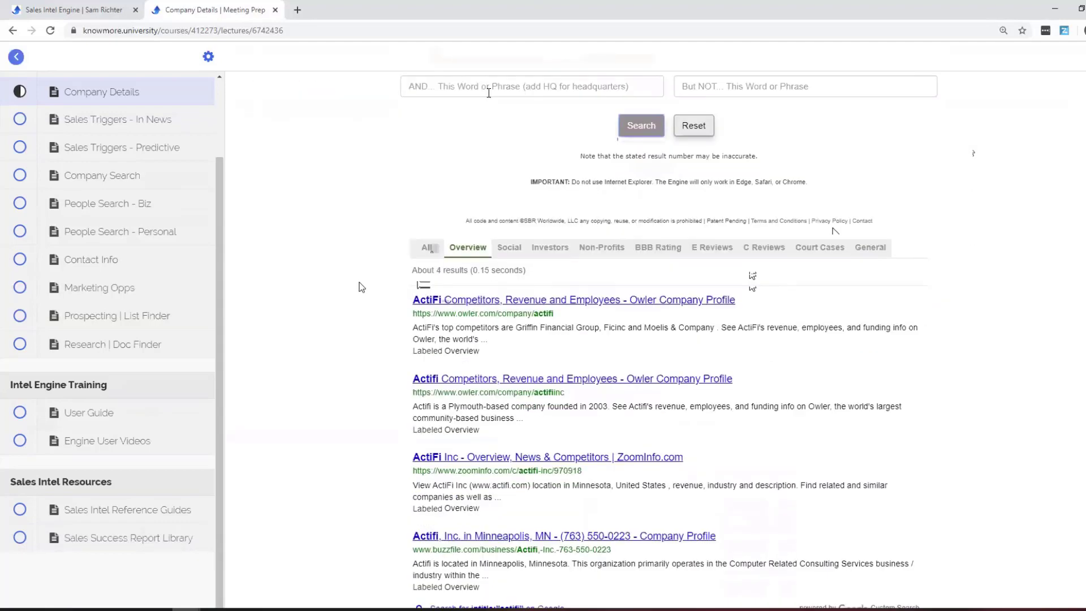
left_click(665, 441)
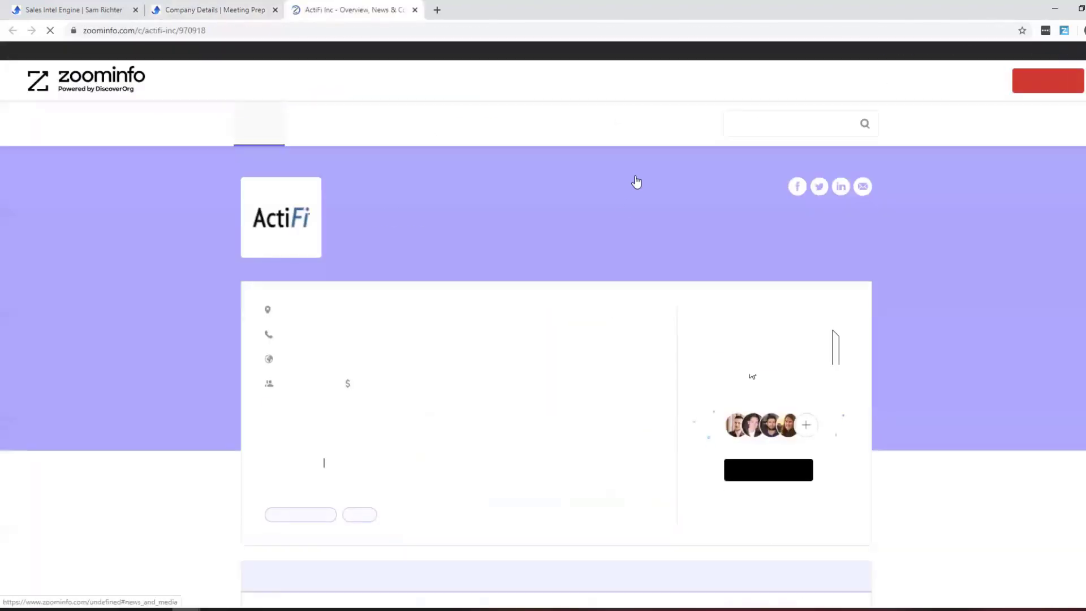
left_click(414, 10)
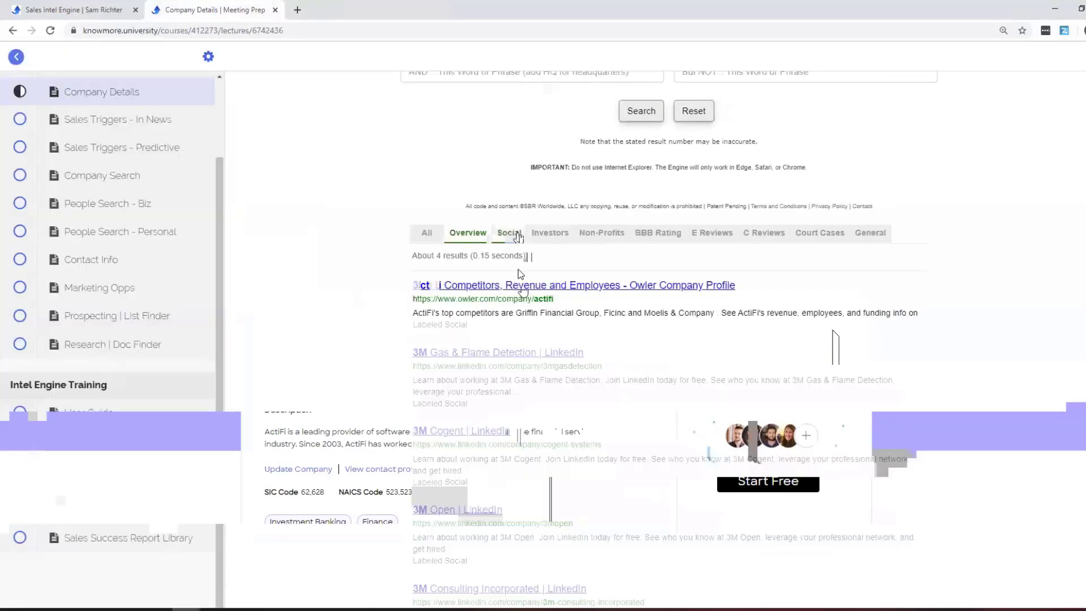
Review ActiFi's Social, BBB Rating, E Reviews and General result categories.
left_click(509, 233)
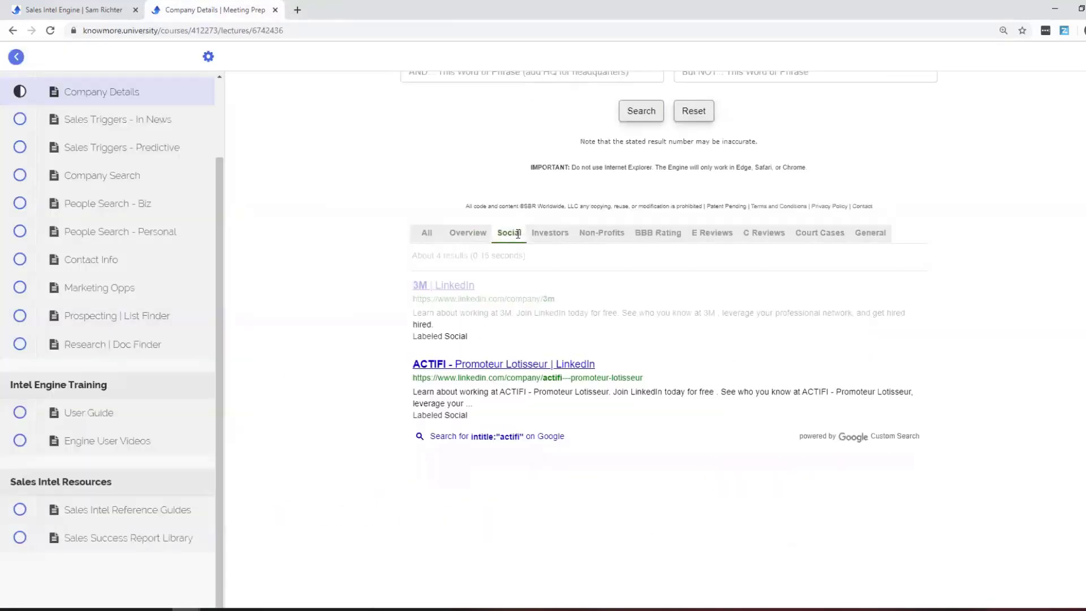
left_click(658, 235)
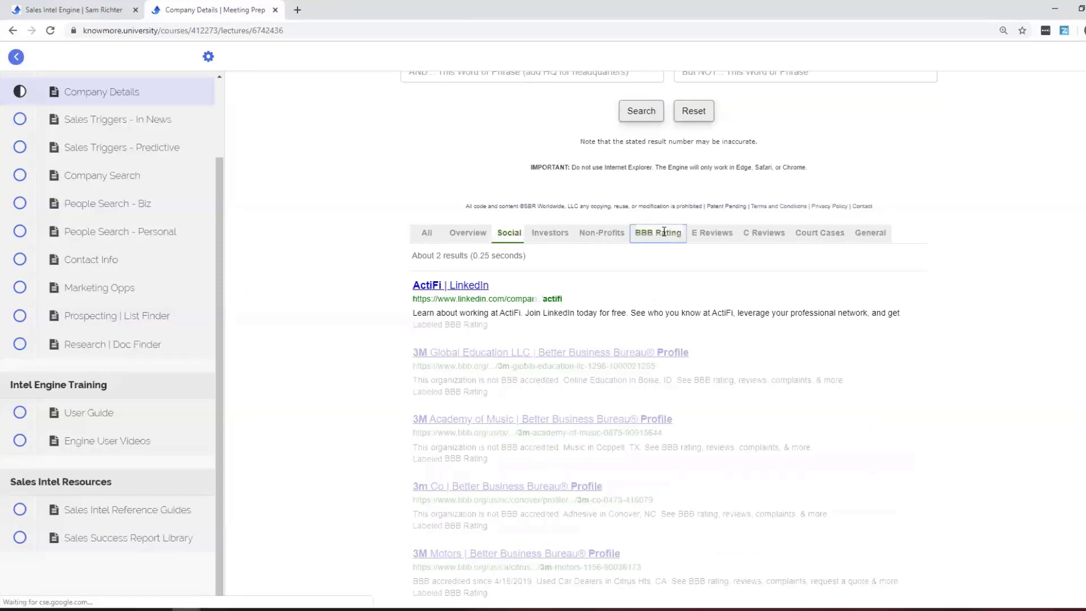
left_click(715, 234)
left_click(875, 236)
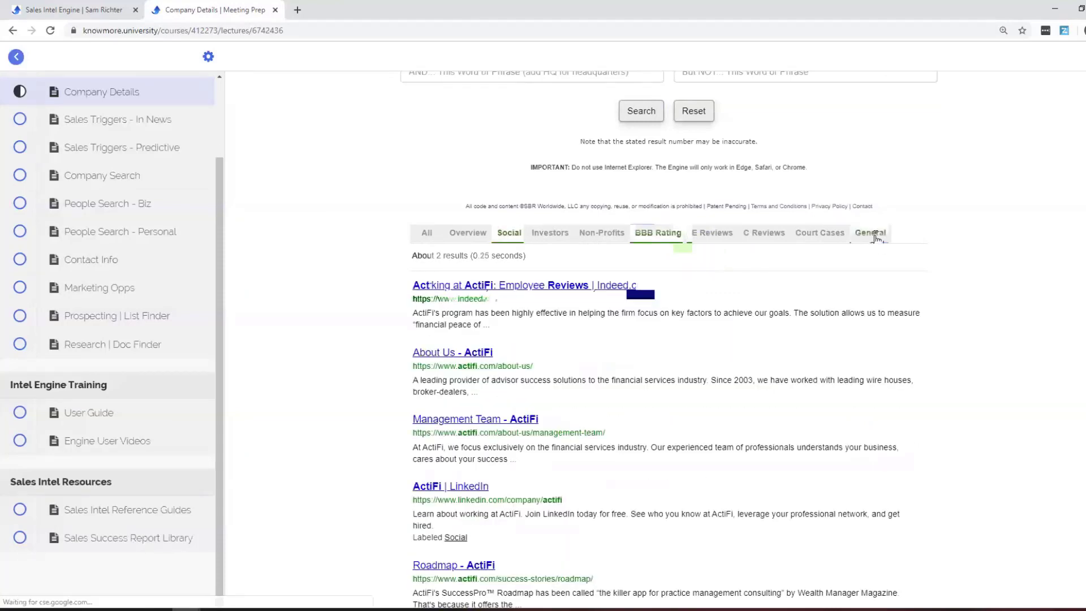
scroll(1014, 269, "down", 5)
scroll(1014, 269, "up", 7)
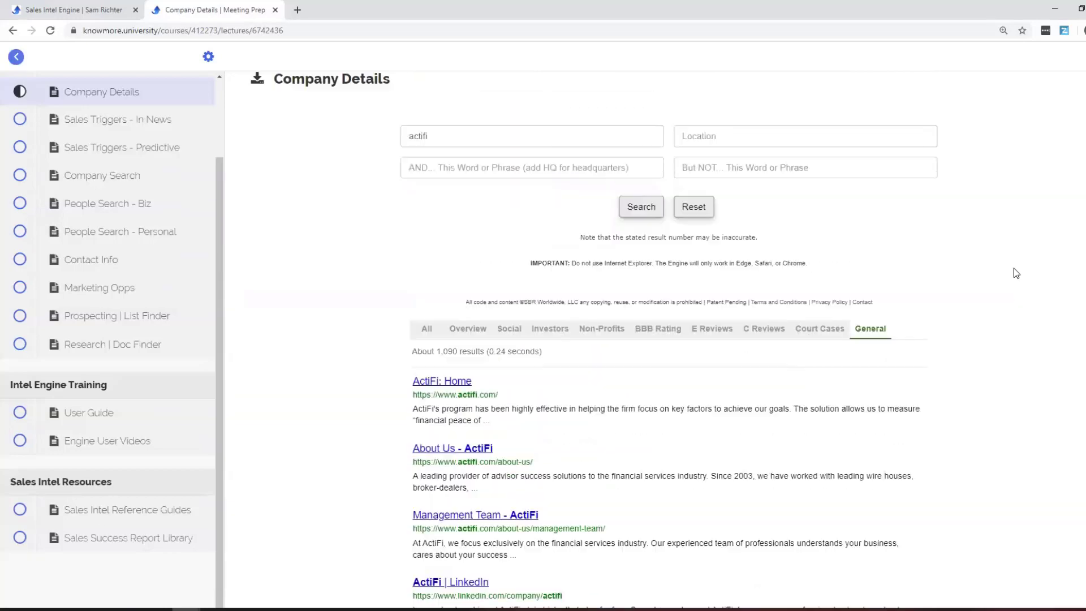
scroll(1014, 268, "up", 1)
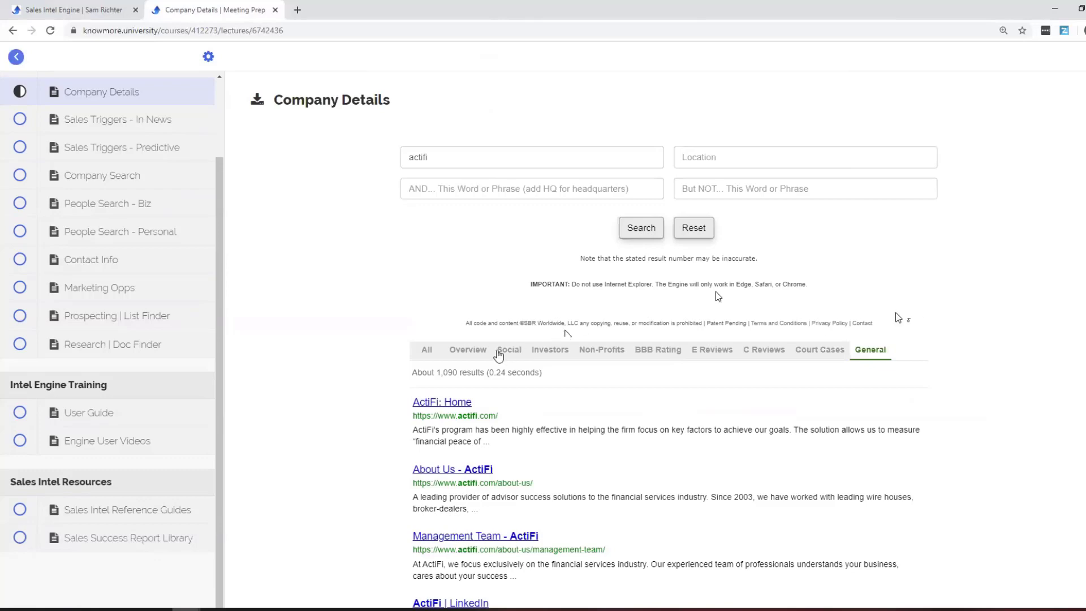
Show ActiFi's Overview results and reopen its ZoomInfo company profile.
left_click(469, 351)
scroll(407, 303, "down", 1)
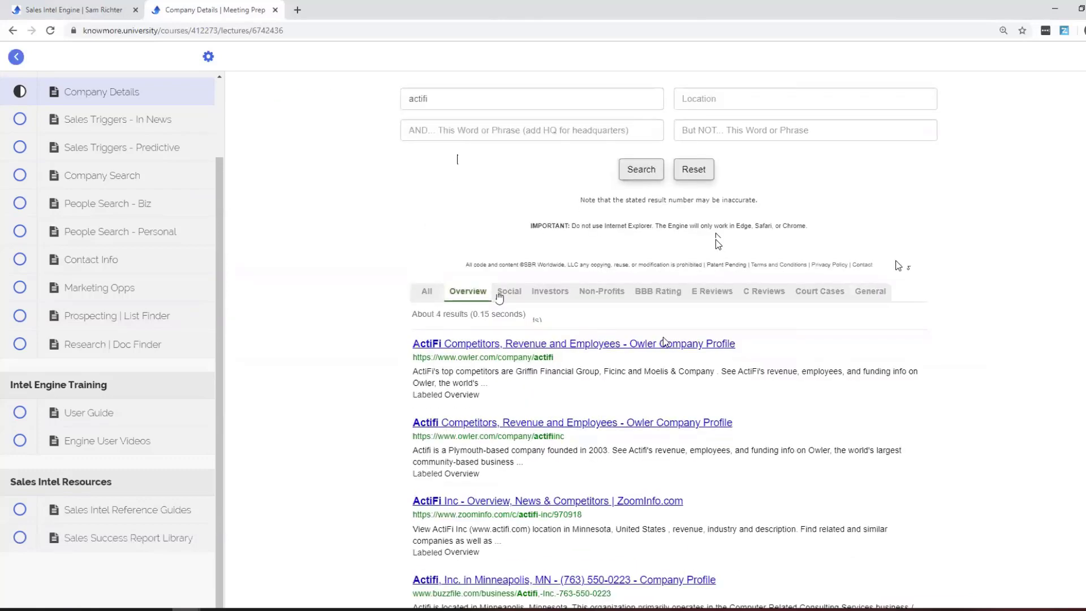
scroll(640, 419, "down", 1)
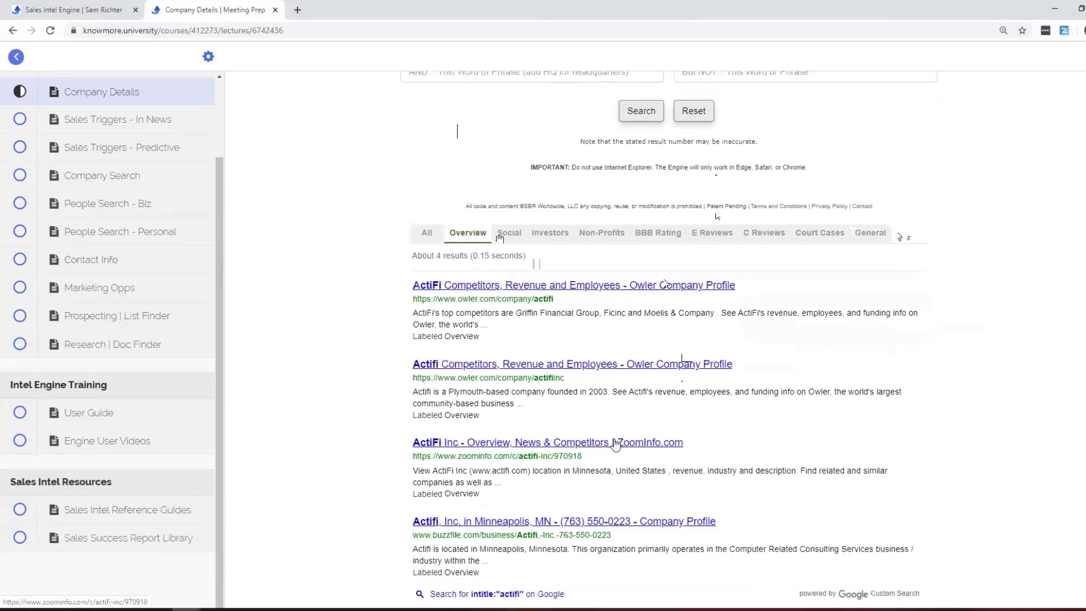
left_click(571, 445)
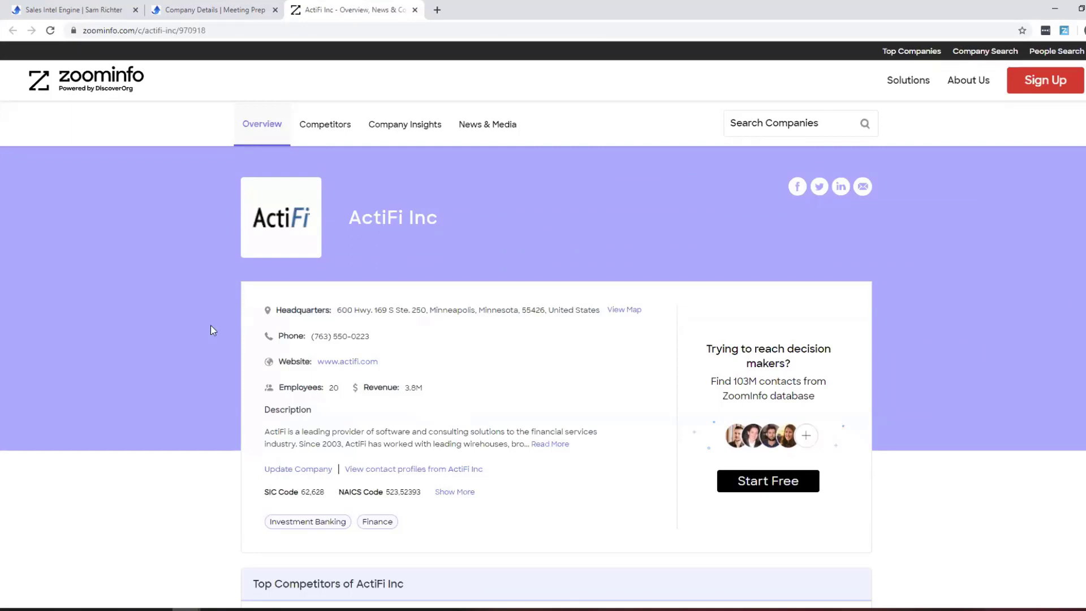
Close the ZoomInfo ActiFi Inc tab to return to the actifi Overview results.
left_click(416, 10)
scroll(157, 141, "up", 3)
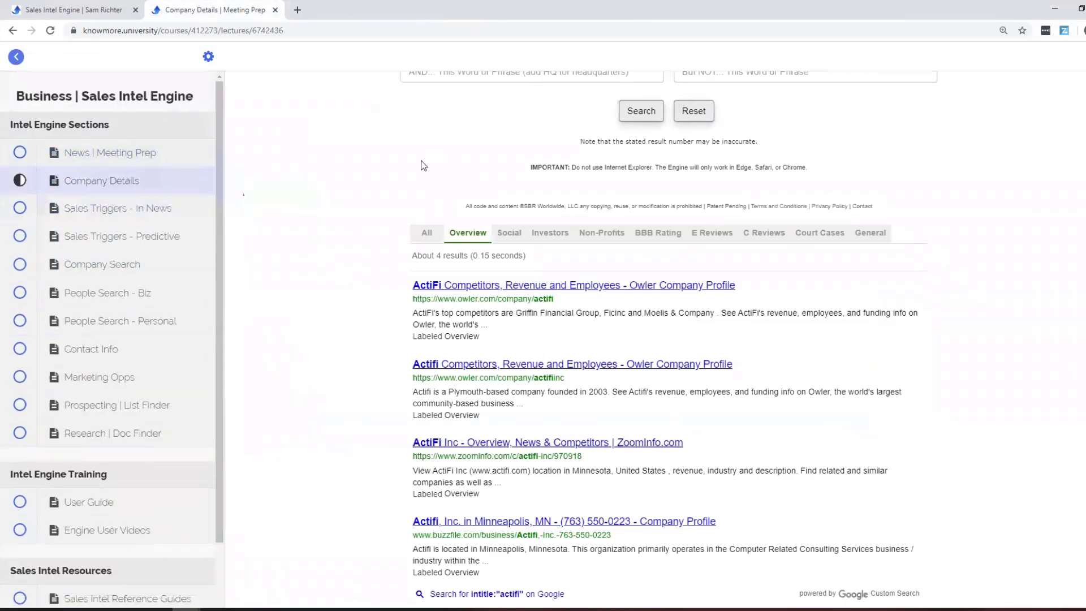
Go to the Sales Triggers - In News section from the sidebar.
left_click(161, 208)
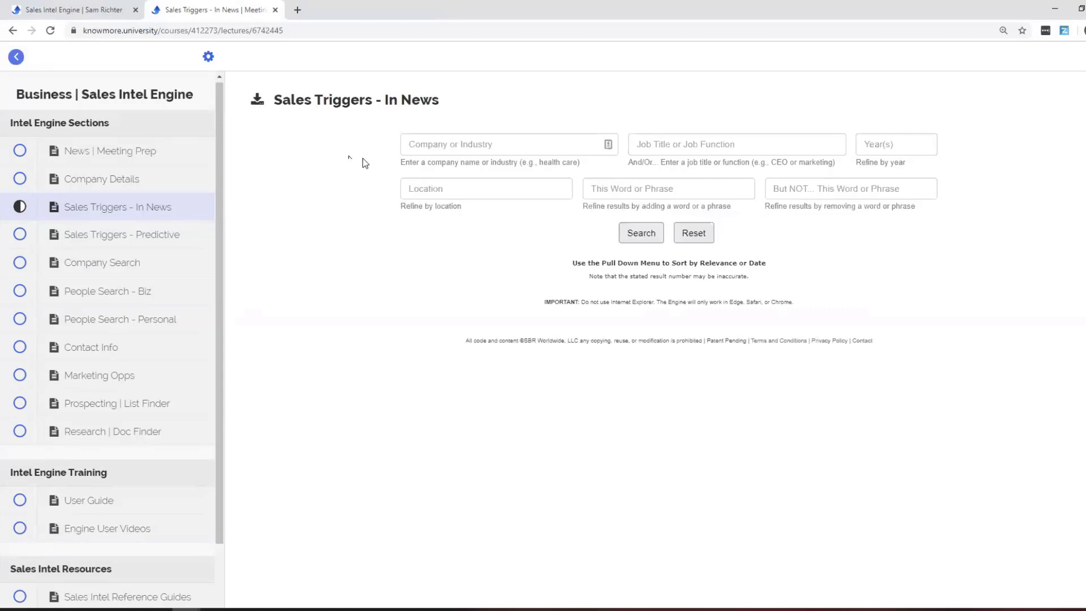
Search news triggers for industry healthcare, year 2019, location Minneapolis.
left_click(447, 146)
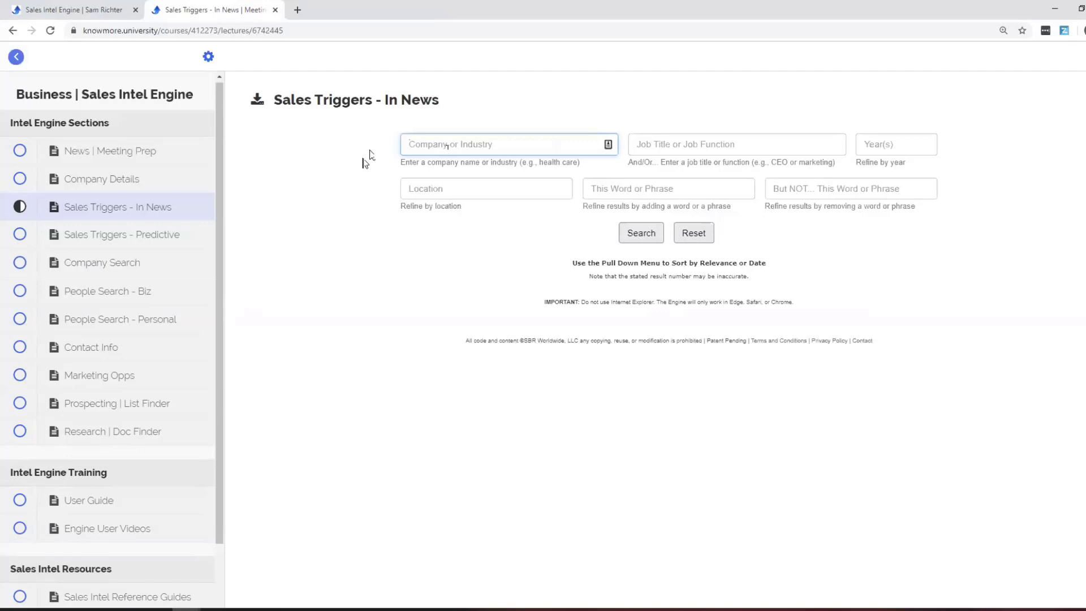
type("Gealthcare")
key("Tab")
key("Tab")
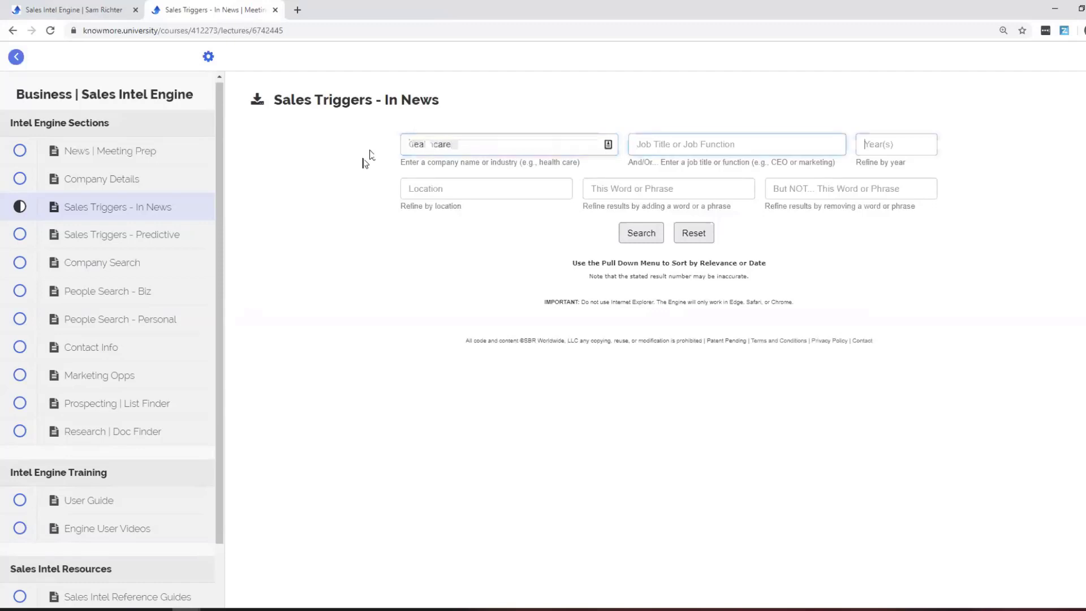
type("2019")
key("Tab")
type("unnneapolis")
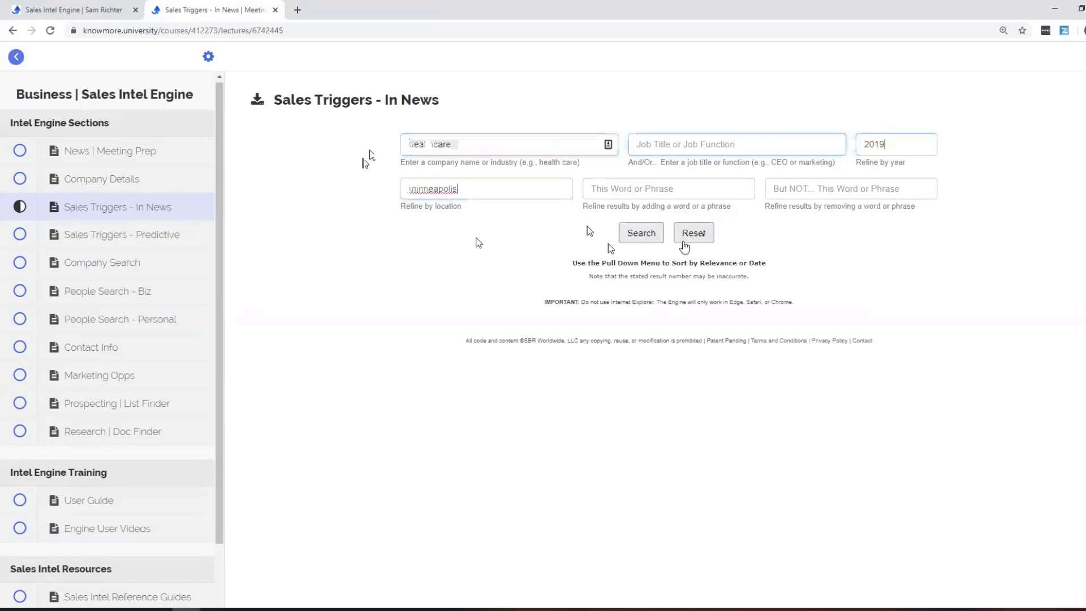
left_click(656, 237)
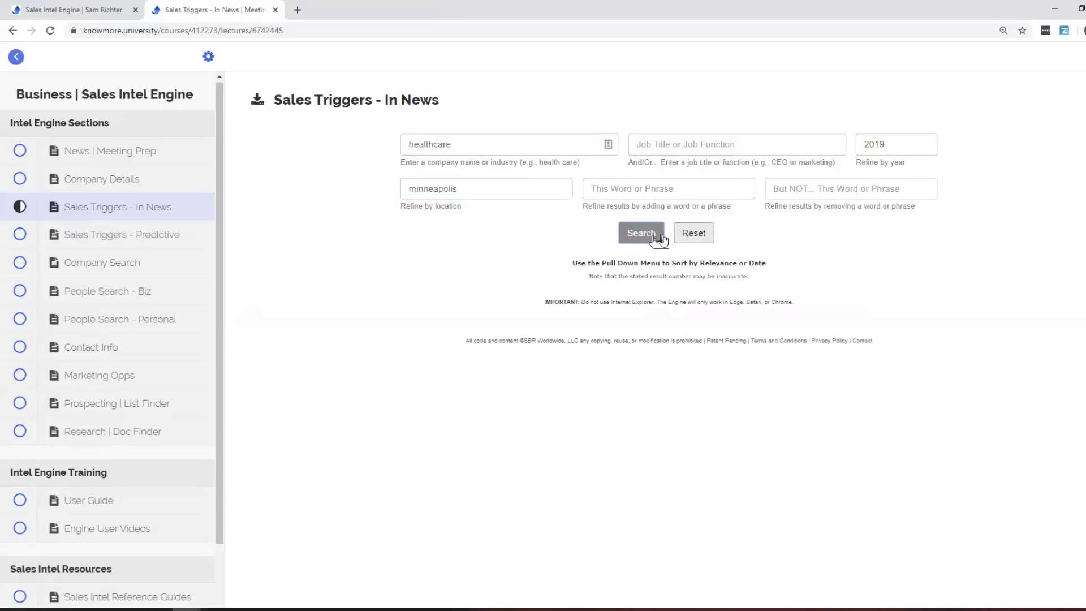
scroll(983, 279, "down", 3)
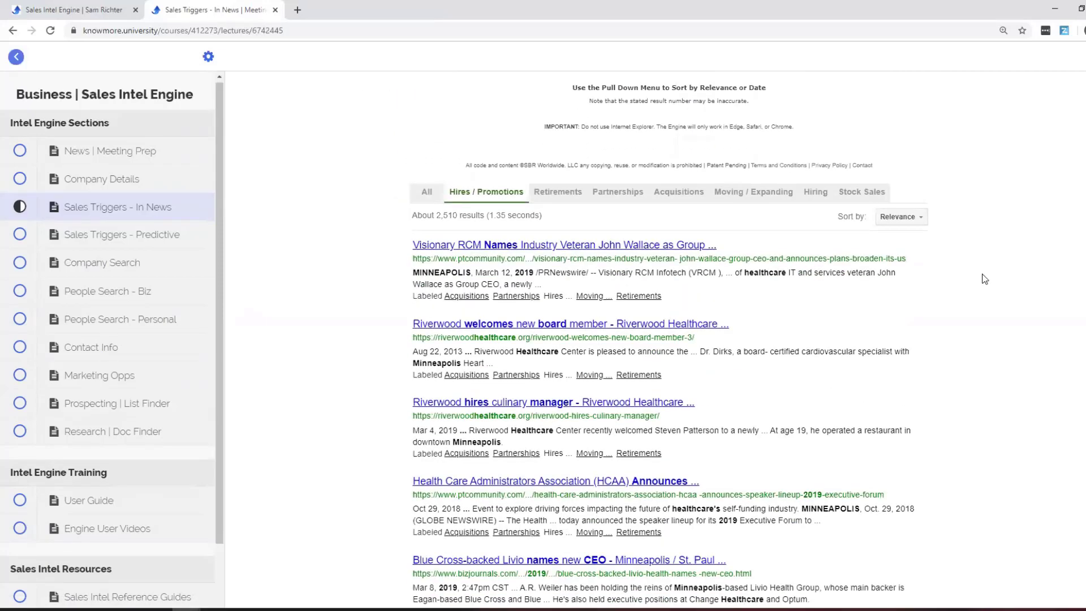
scroll(679, 266, "up", 1)
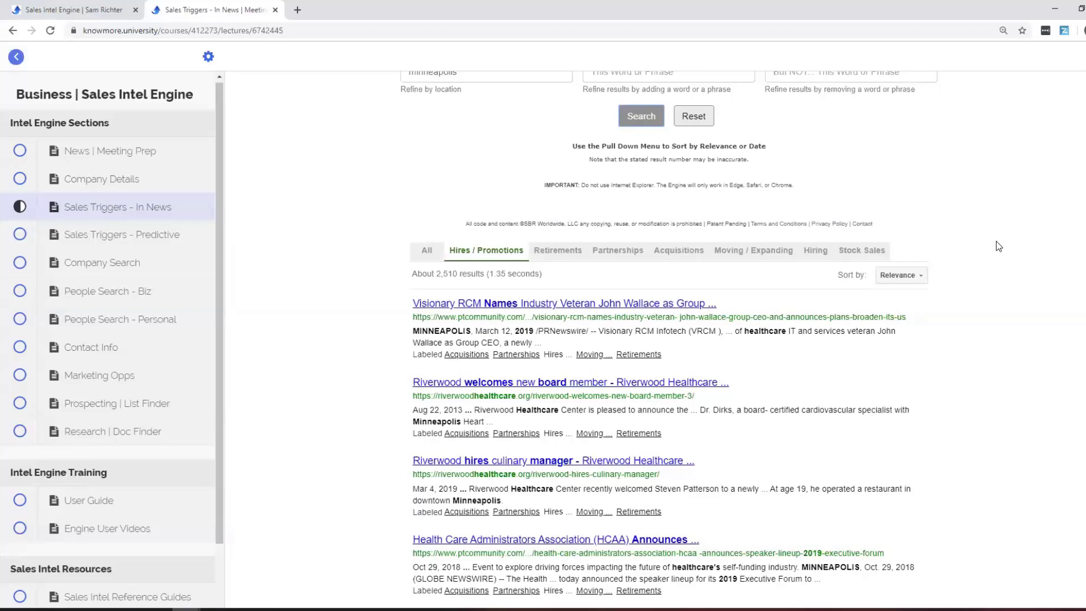
Review Retirements, Partnerships, Acquisitions, Moving / Expanding, Hiring and Stock Sales results, then open Sales Triggers - Predictive.
left_click(561, 253)
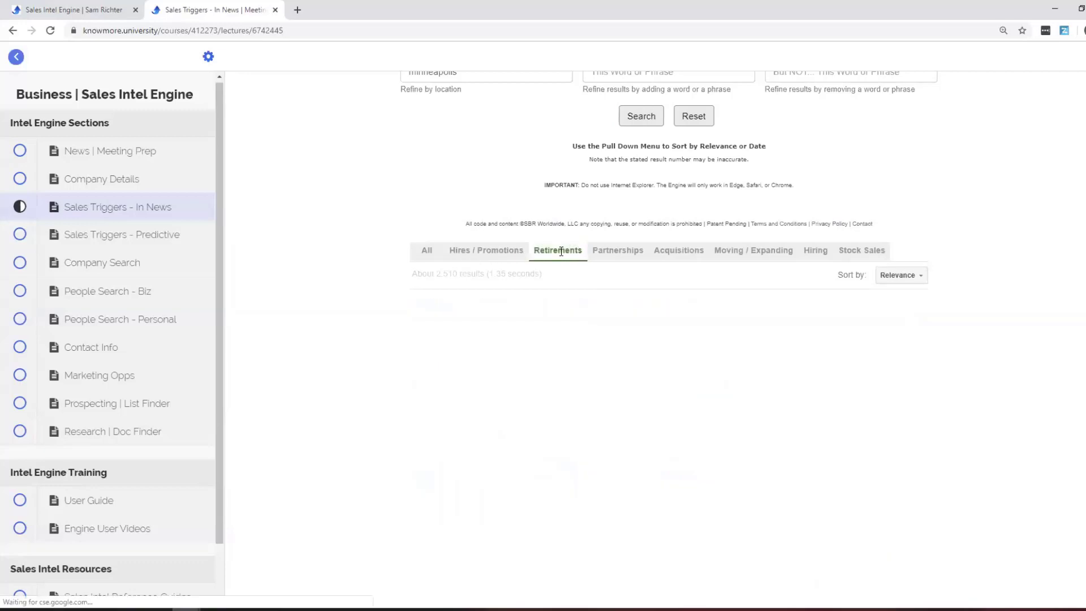
left_click(632, 254)
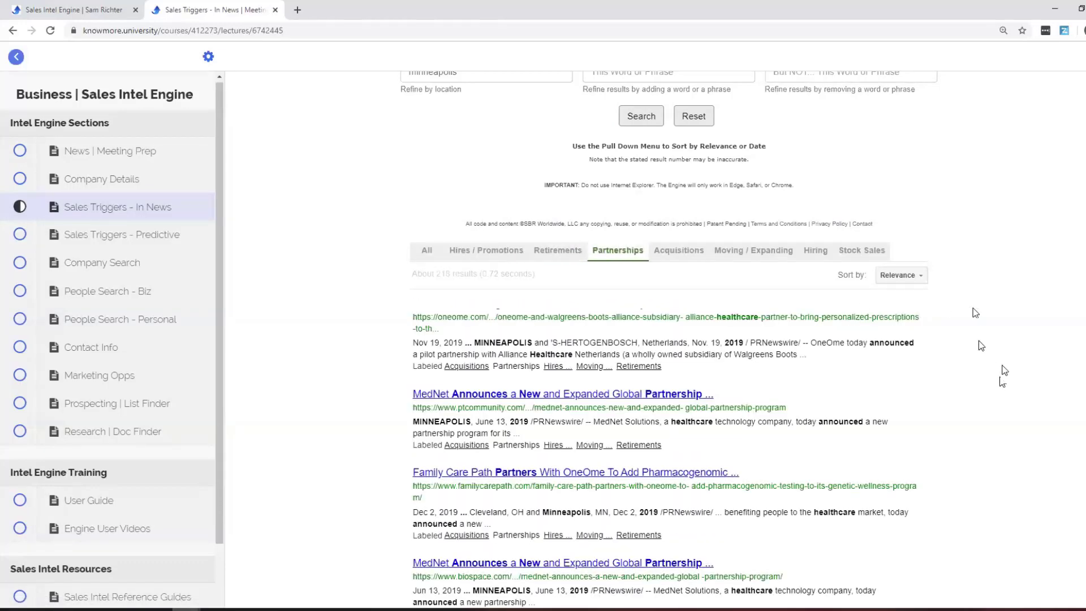
left_click(662, 250)
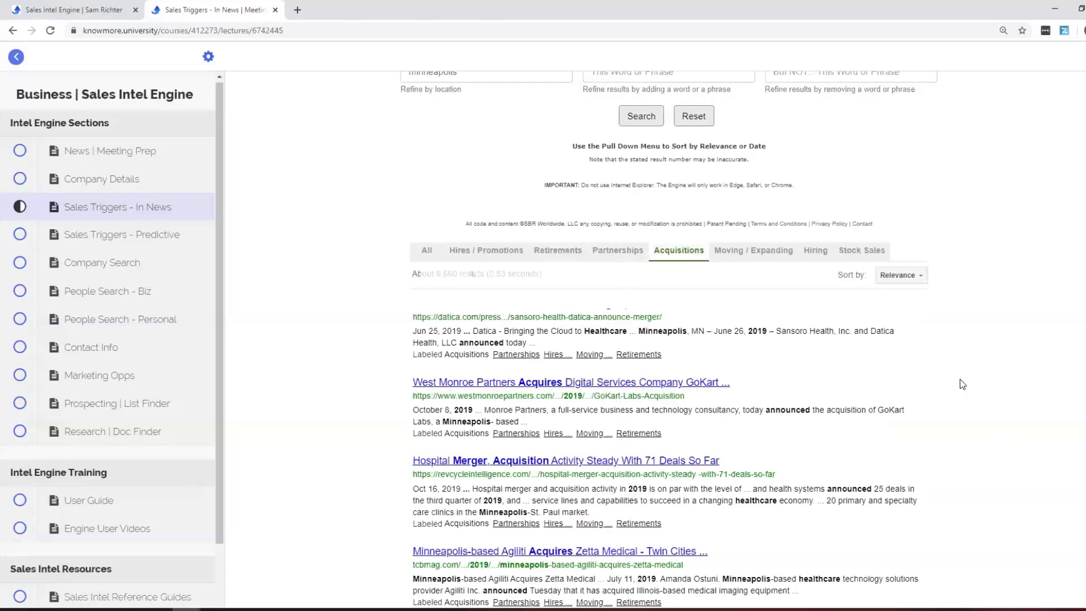
left_click(770, 253)
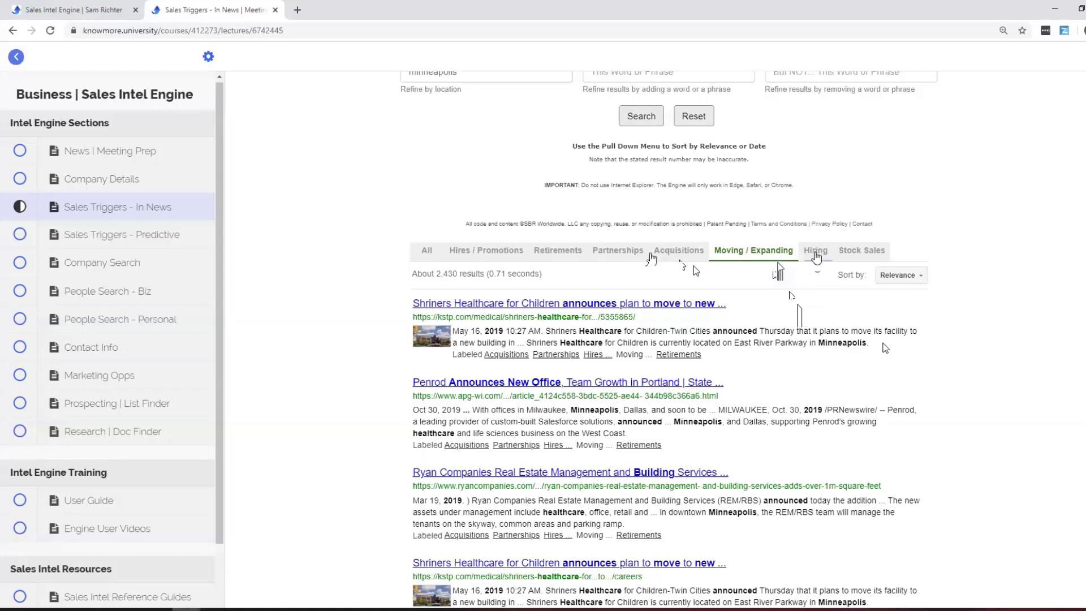
left_click(816, 254)
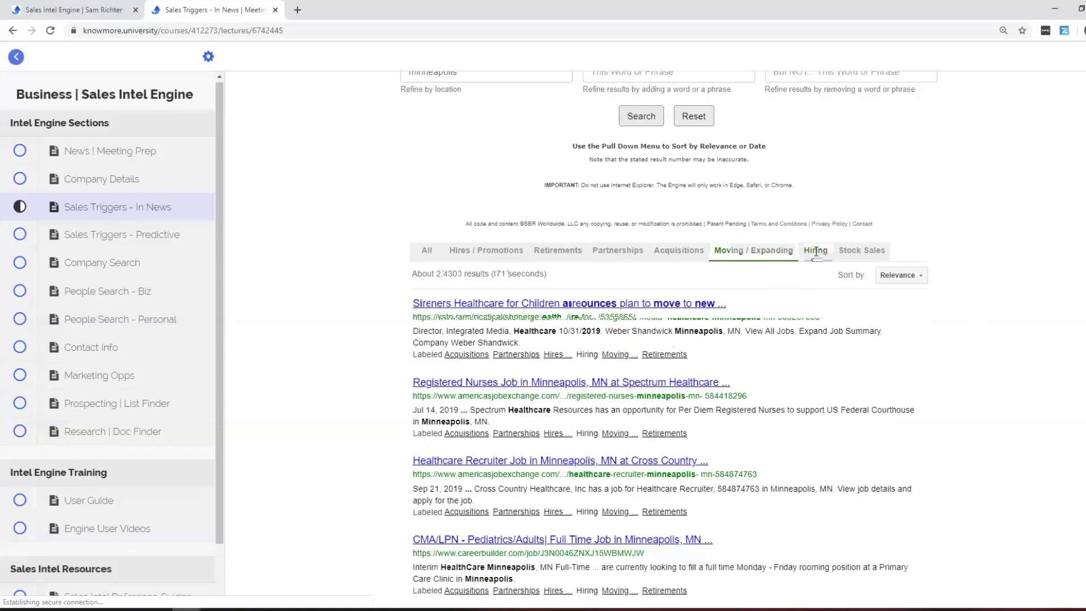
left_click(848, 252)
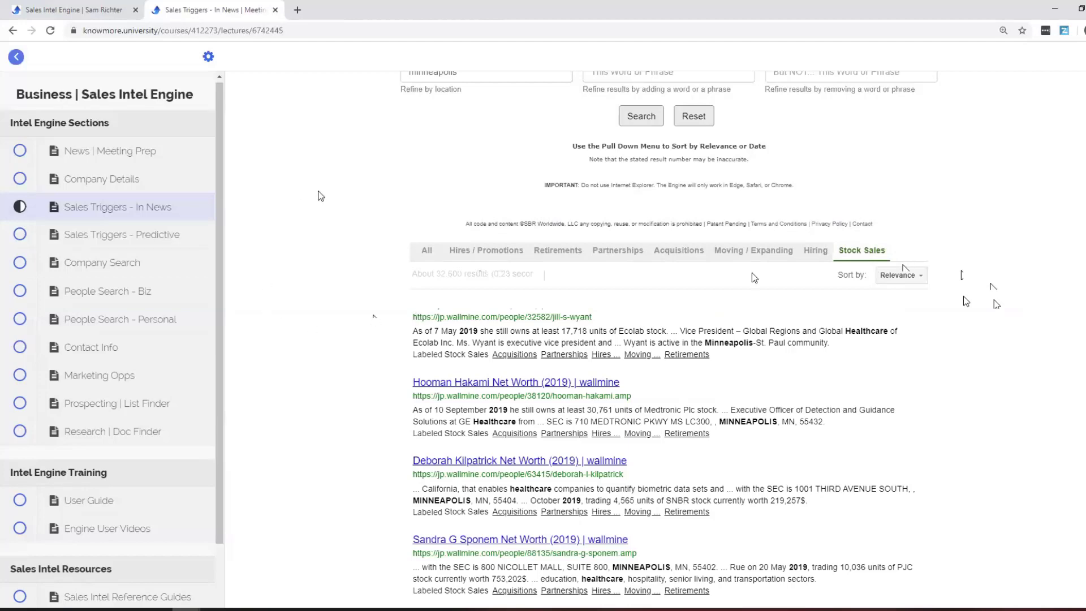
left_click(154, 243)
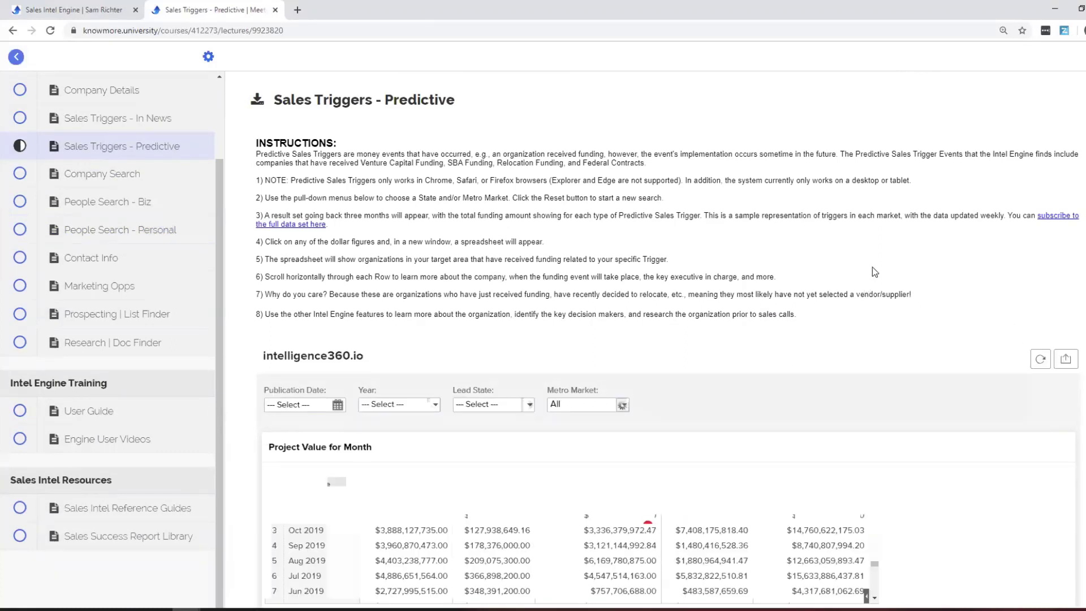
Open the Nov 2019 Venture Capital Funding/IPO amount from the Project Value for Month table.
scroll(872, 267, "down", 1)
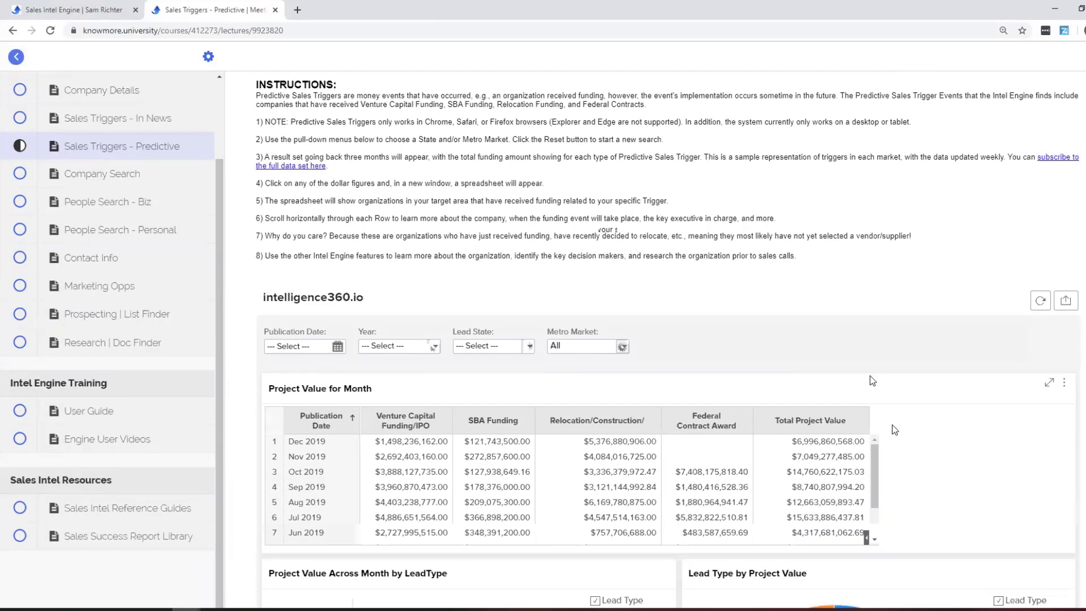
scroll(887, 436, "down", 1)
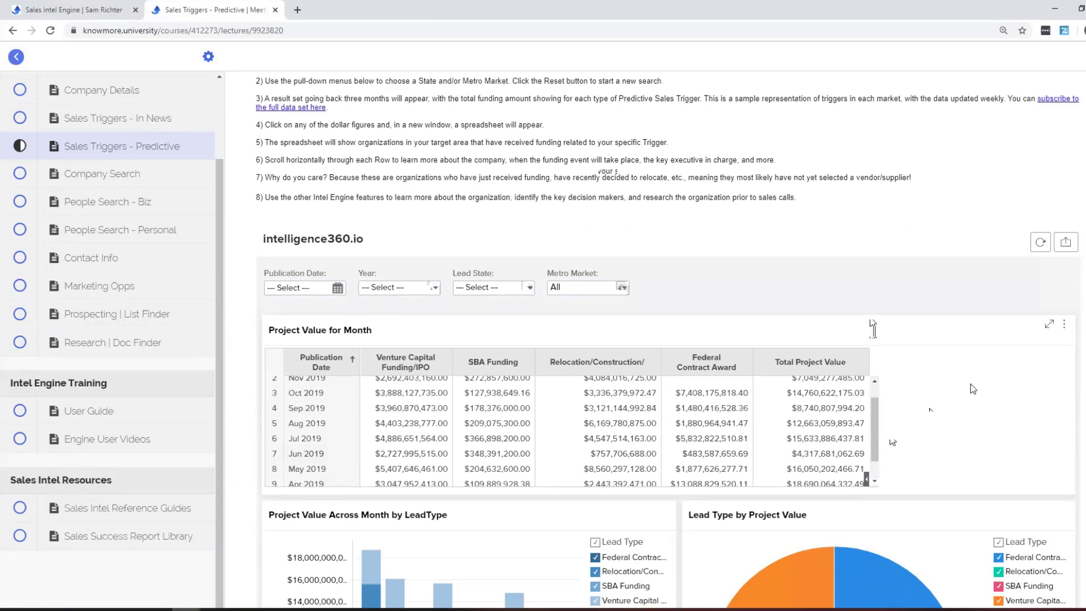
scroll(851, 433, "up", 1)
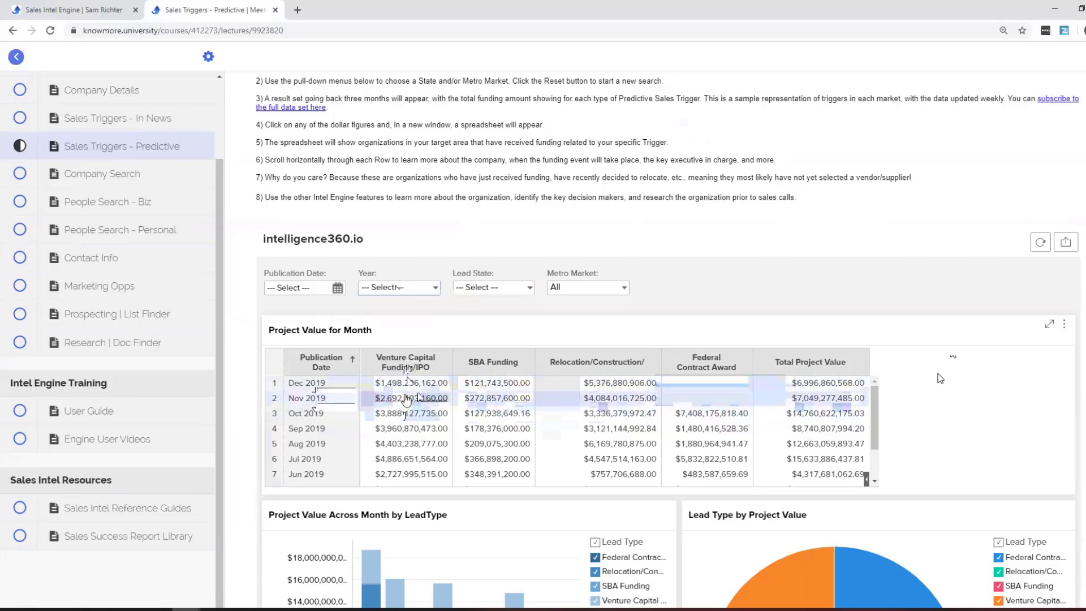
left_click(406, 399)
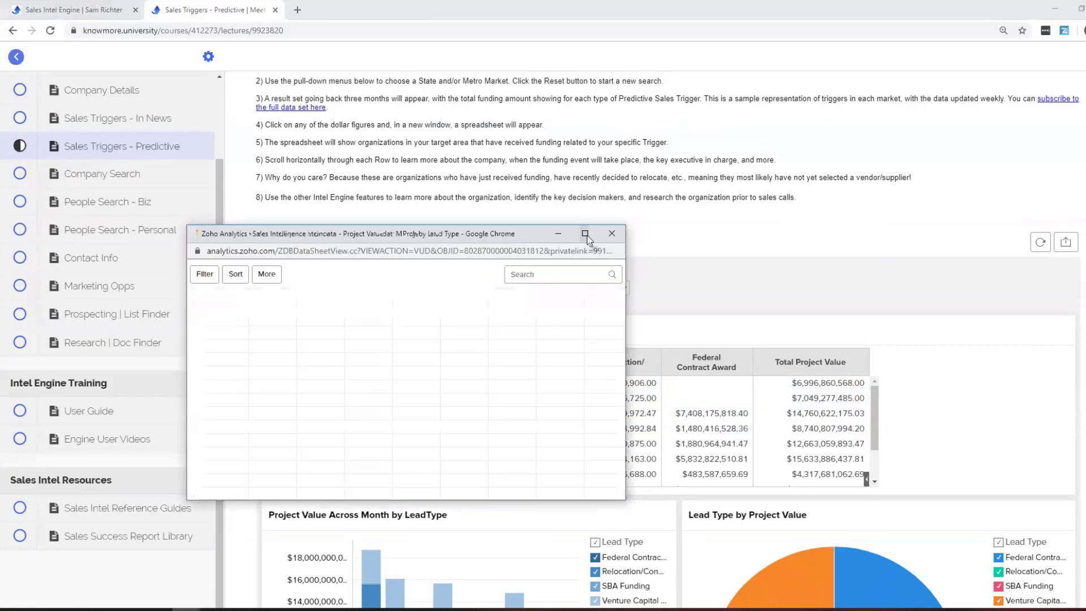
Maximize the Nov 2019 venture capital funding sheet and scroll through all its columns and back.
left_click(585, 234)
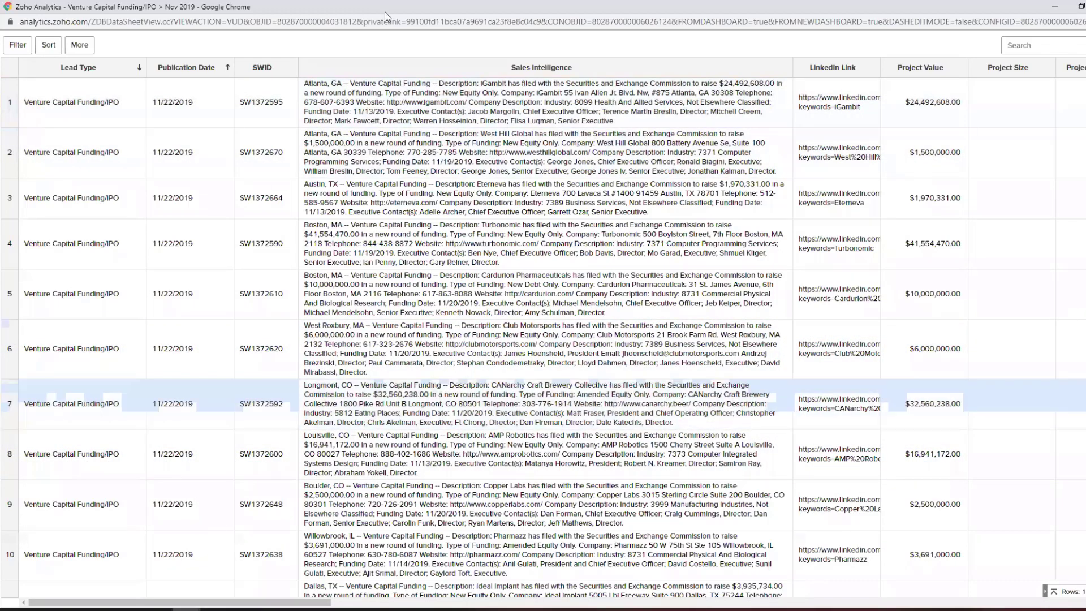
left_click_drag(320, 605, 462, 605)
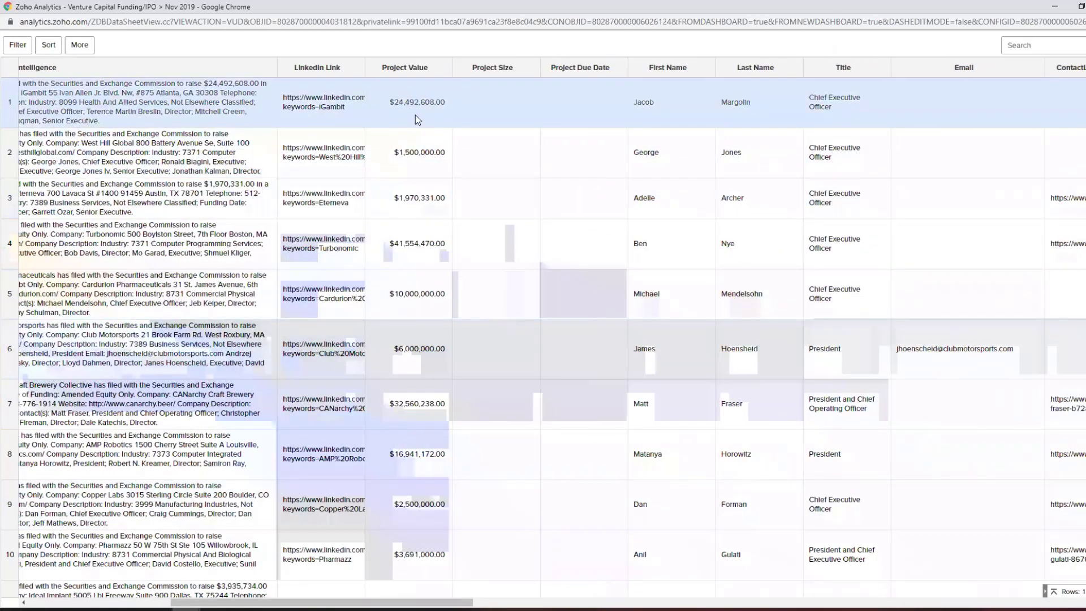
left_click_drag(375, 604, 477, 604)
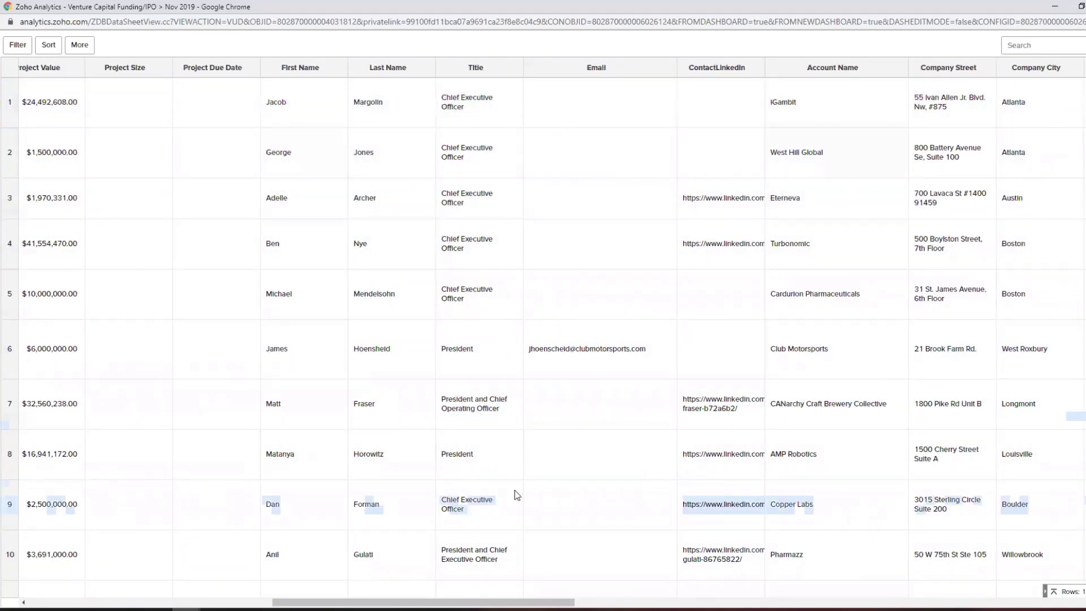
left_click_drag(509, 604, 716, 604)
scroll(543, 333, "right", 10)
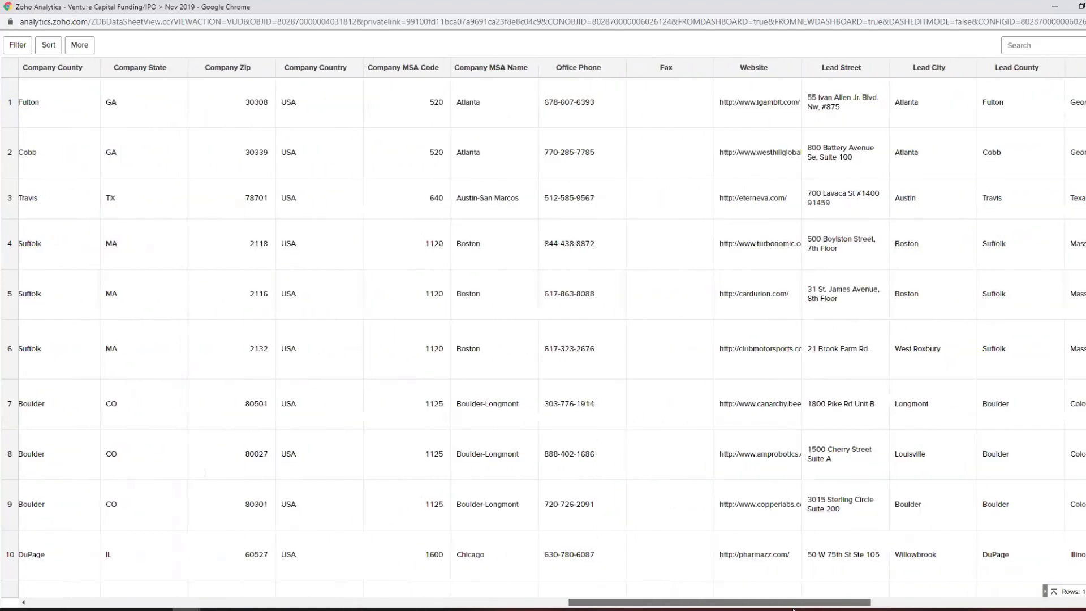
scroll(543, 334, "right", 10)
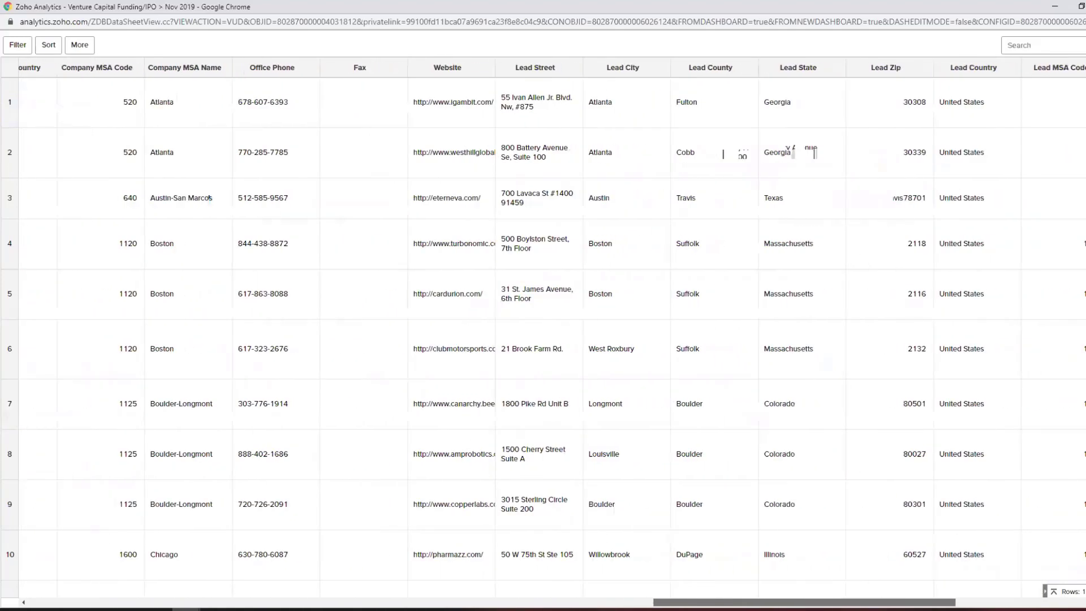
scroll(542, 334, "right", 5)
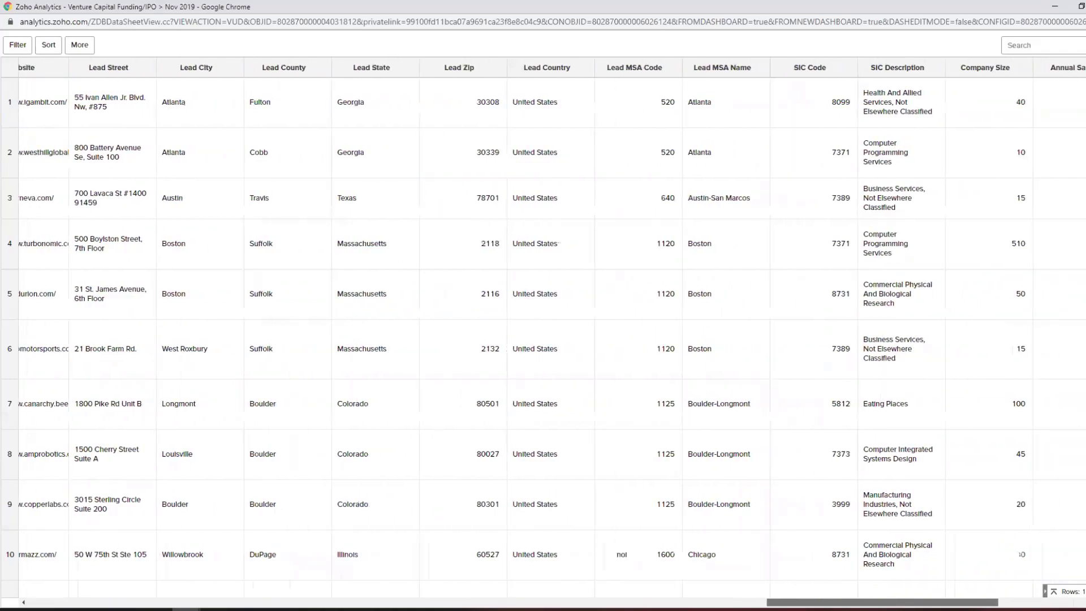
left_click_drag(956, 603, 383, 579)
scroll(383, 579, "left", 13)
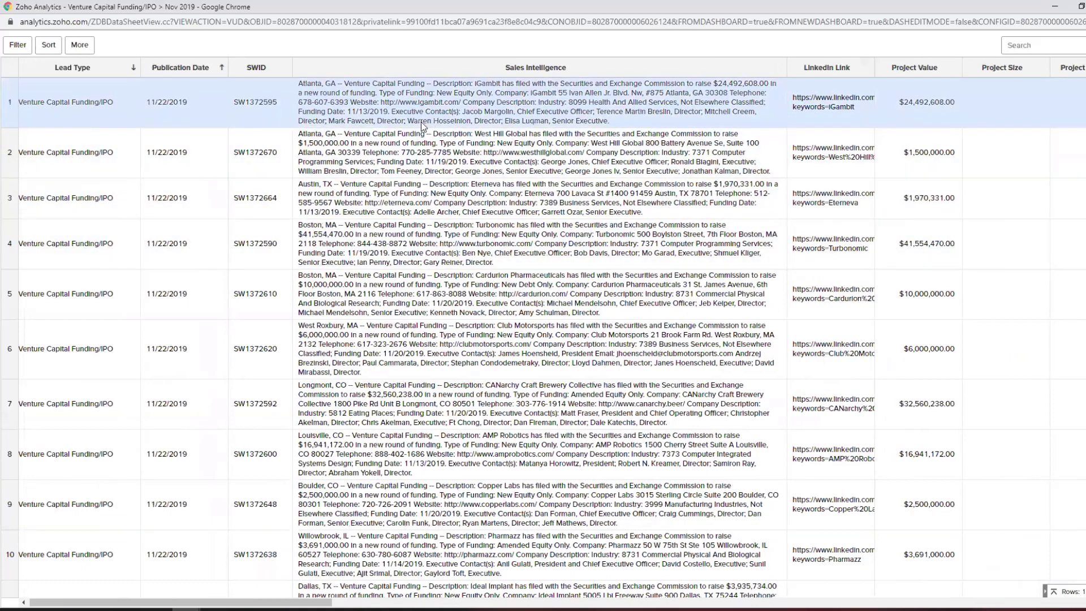
Close the venture funding window, then view and close the December 2019 SBA funding details.
double_click(929, 11)
left_click(1073, 63)
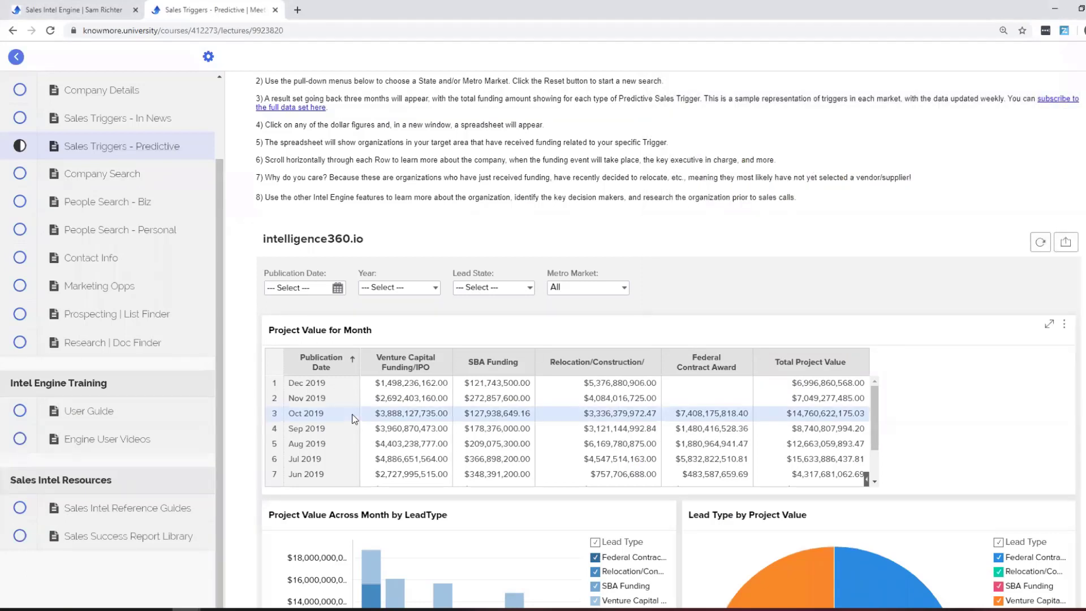
left_click(510, 385)
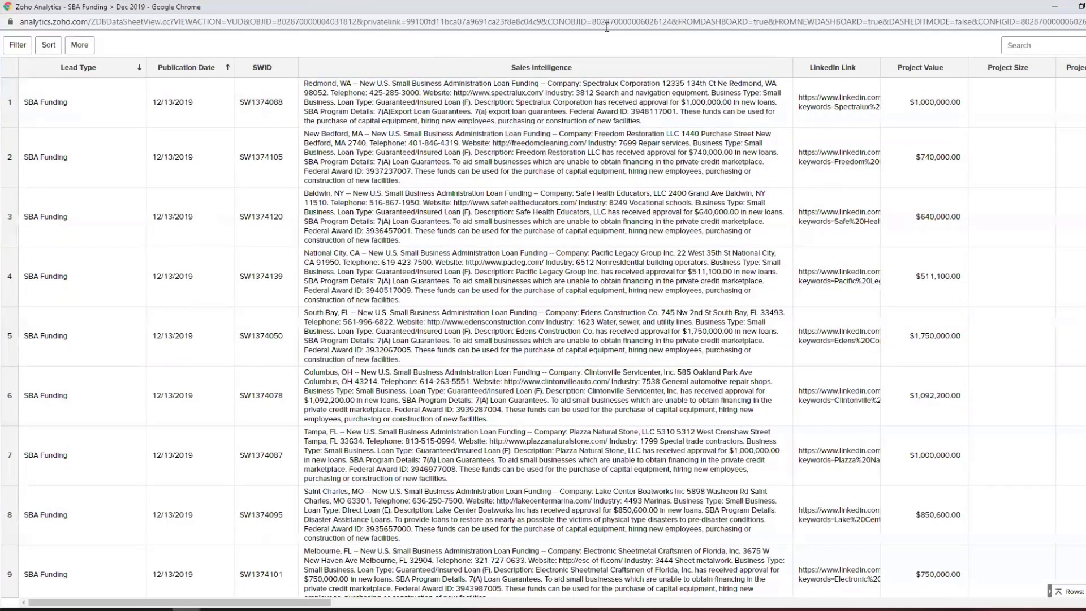
double_click(478, 8)
left_click(534, 136)
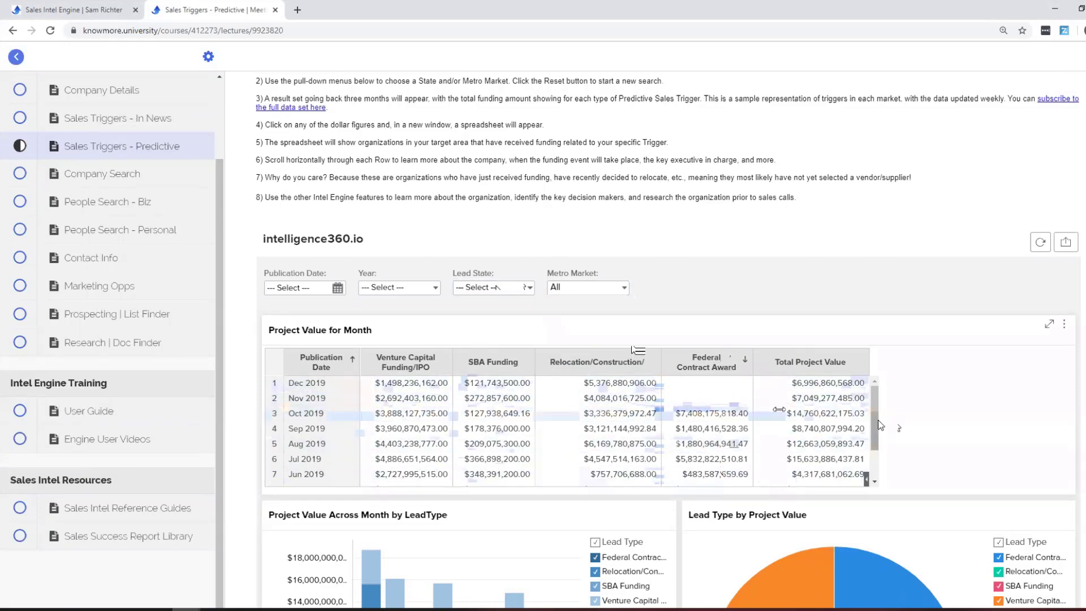
Filter the Predictive funding table to Lead State Arizona, review it, and go to Company Search.
left_click_drag(877, 420, 872, 371)
left_click(500, 286)
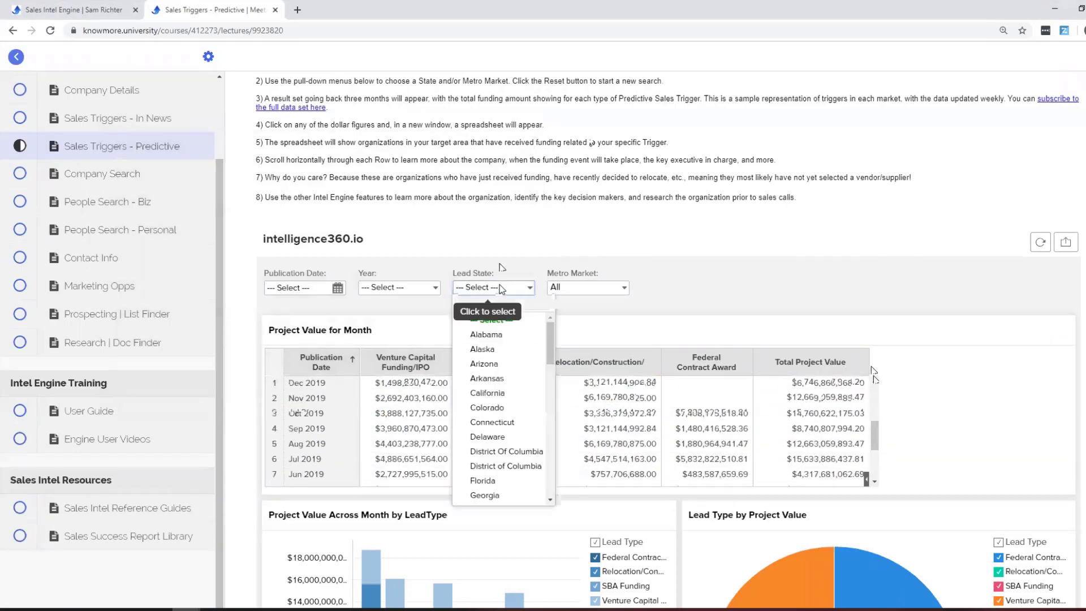
left_click(507, 364)
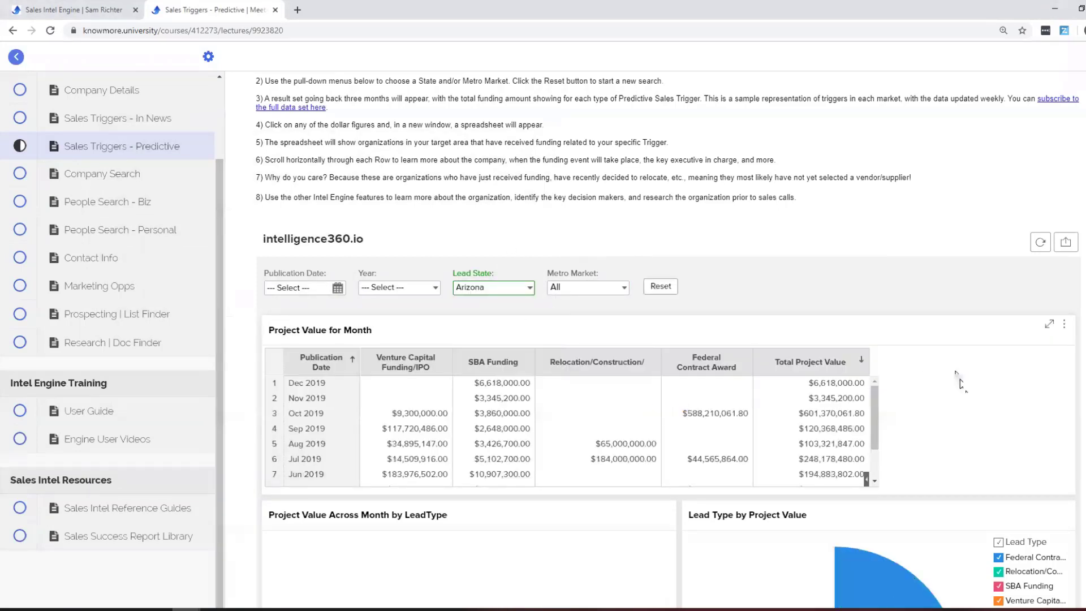
scroll(809, 442, "down", 1)
scroll(809, 442, "up", 1)
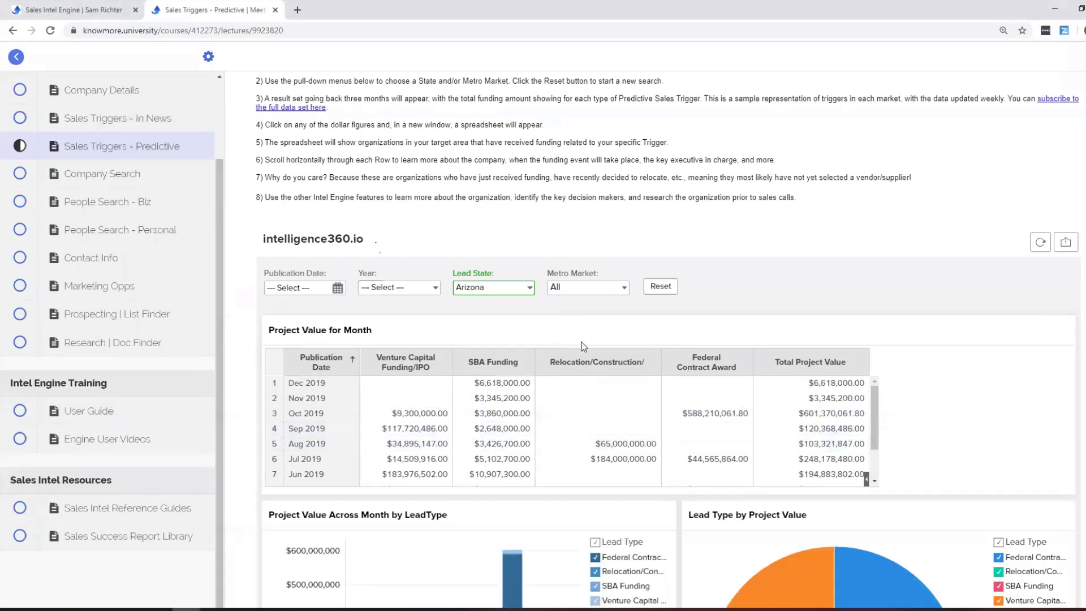
left_click(136, 180)
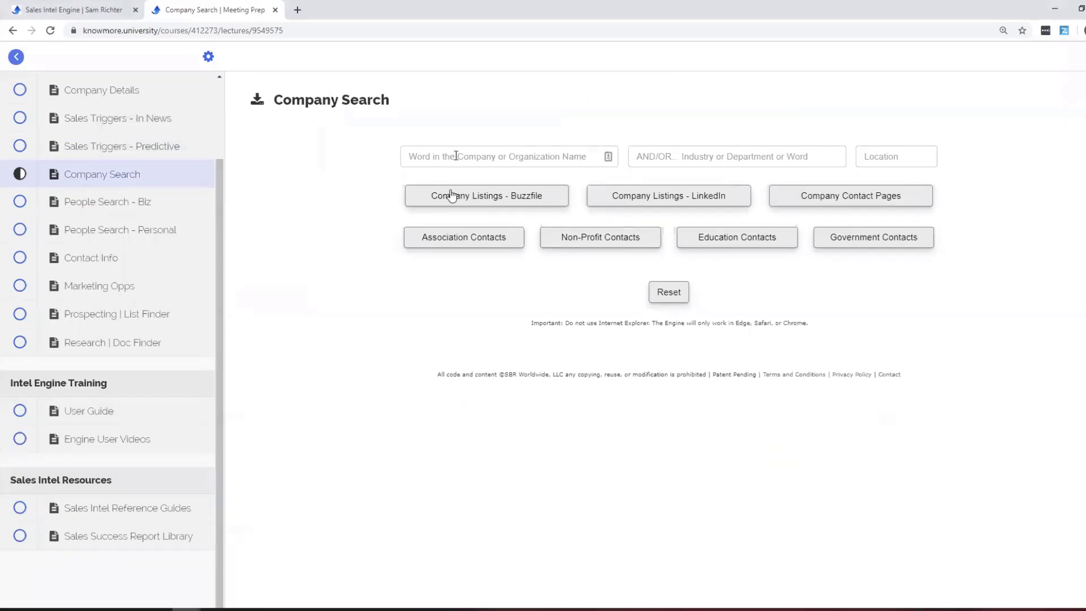
Search Buzzfile company listings for hotel in denver, then close the results tab.
left_click(456, 153)
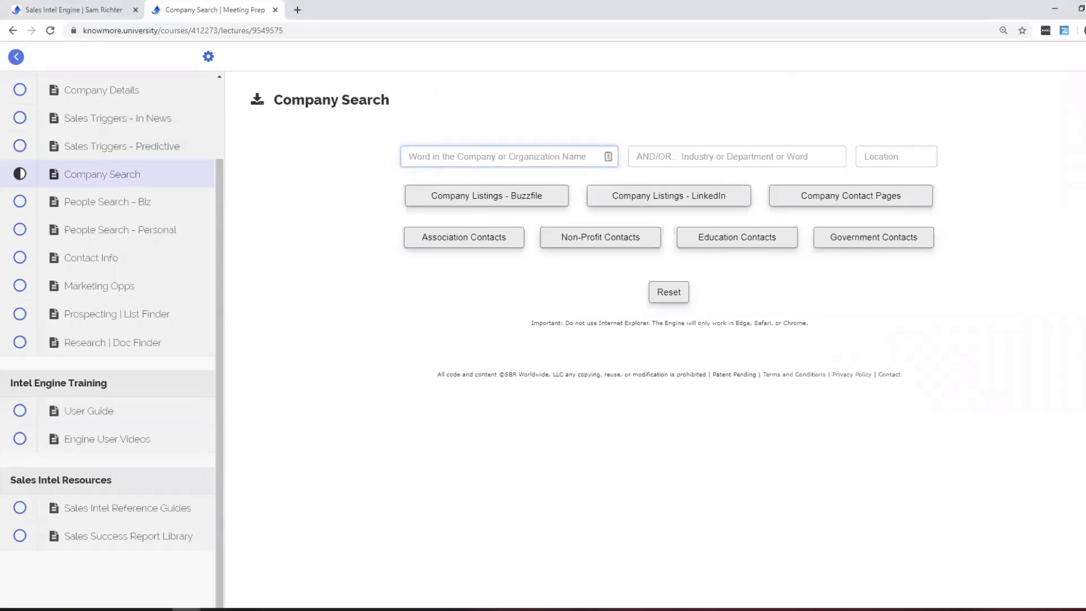
type("hotl")
type("el")
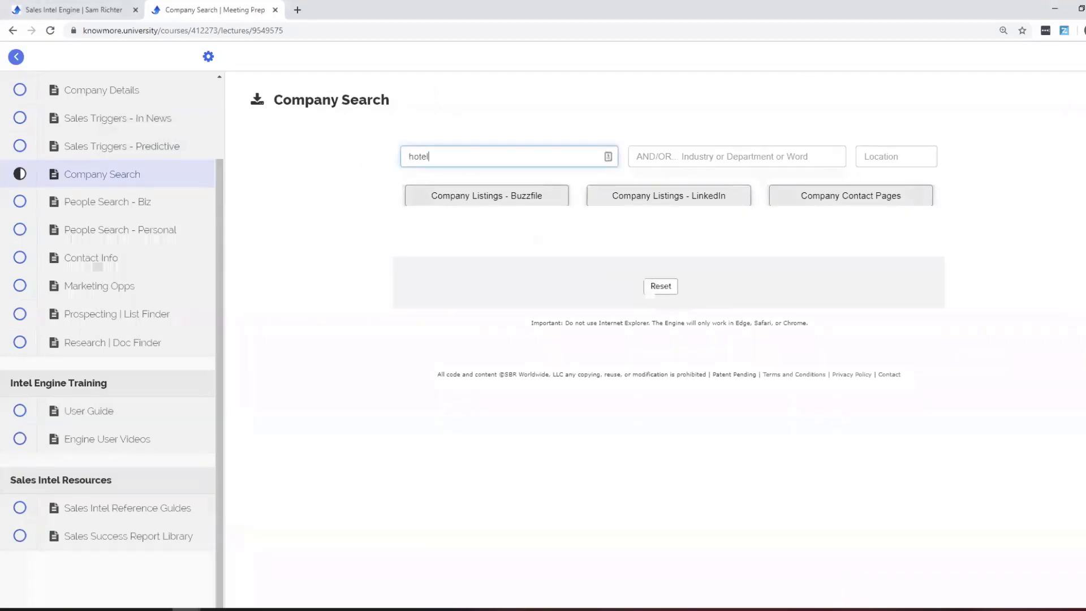
key("Tab")
key("Tab")
type("denver")
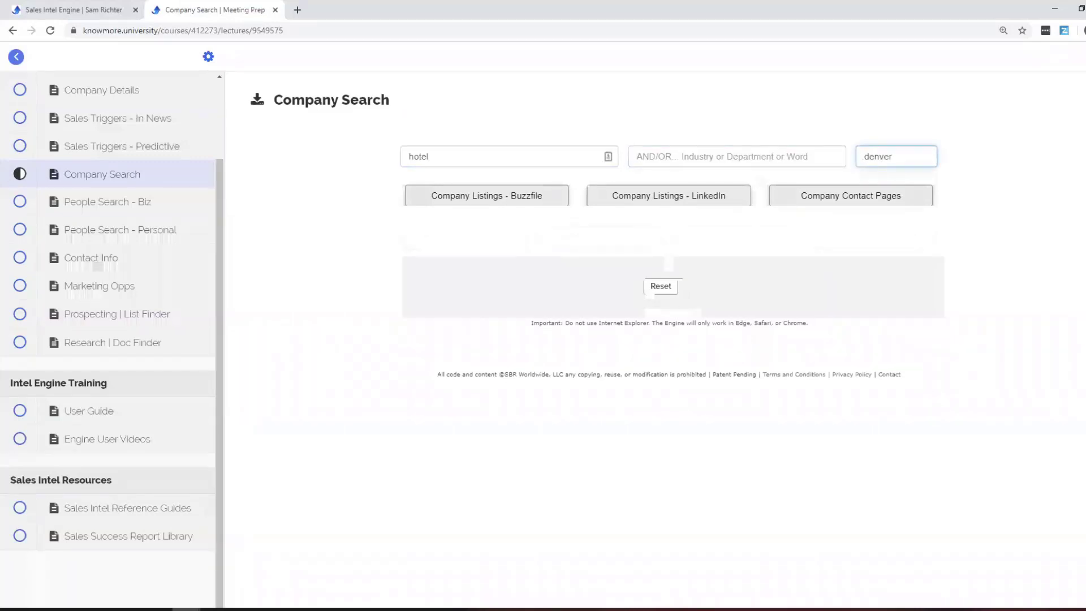
left_click(479, 200)
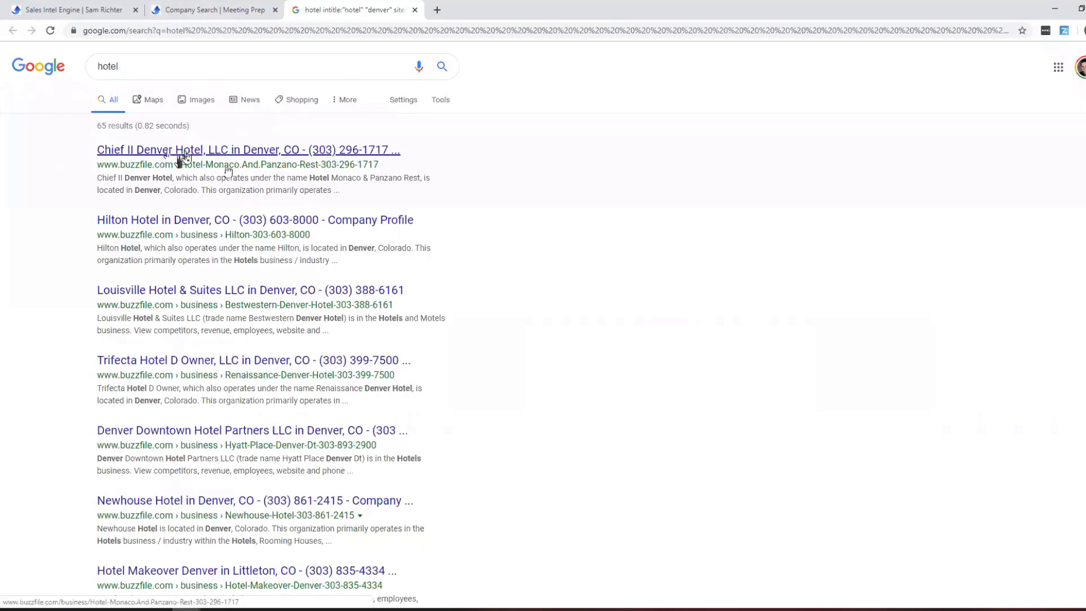
left_click(414, 9)
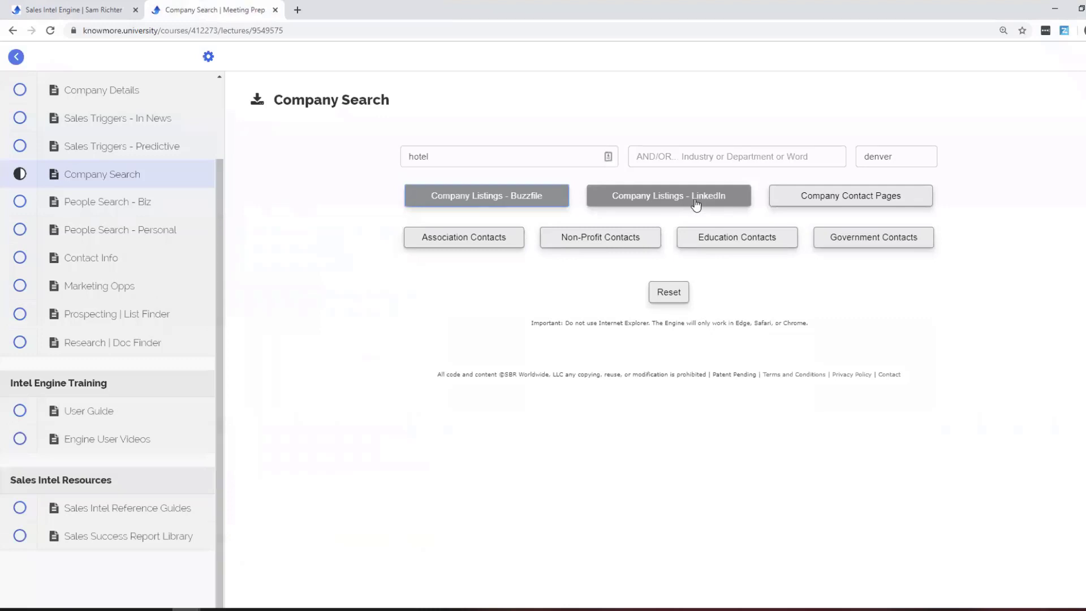
Open the Hotel Denver LinkedIn company page, list all 10 employees, then close the tab.
left_click(696, 201)
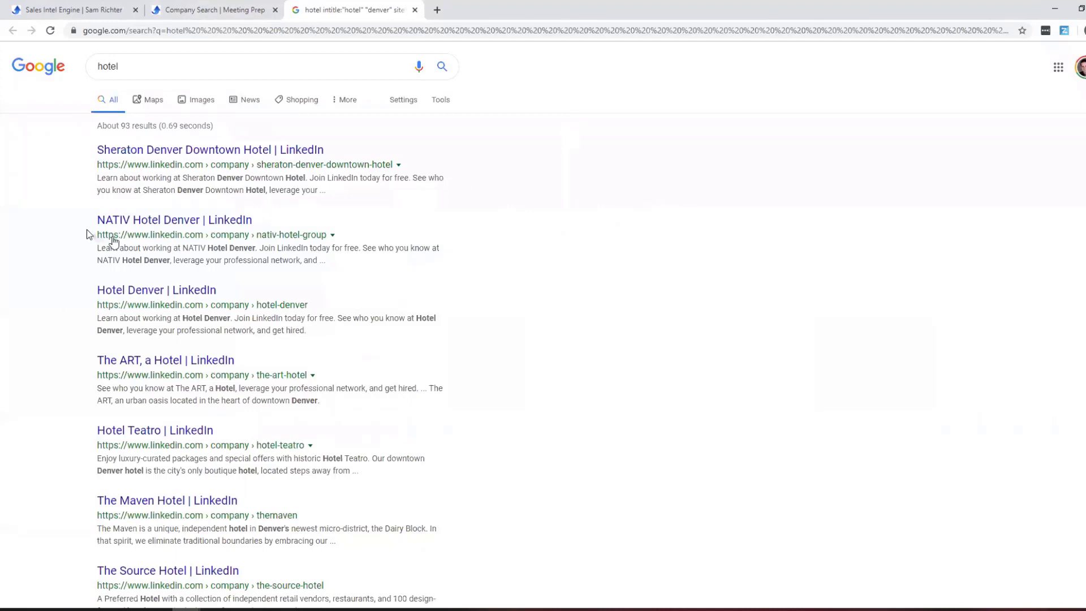
left_click(136, 304)
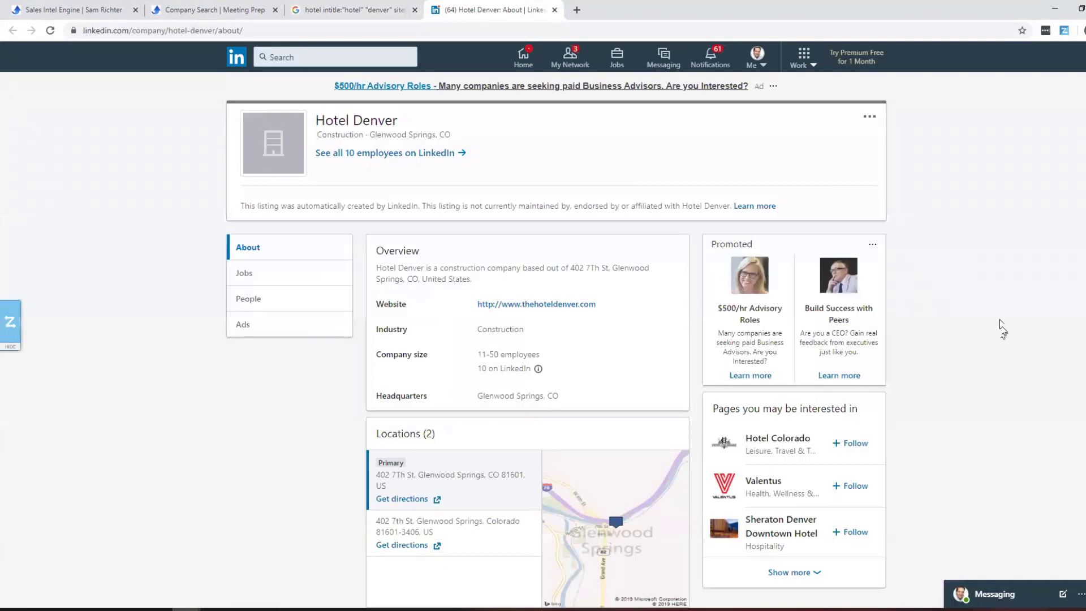
scroll(999, 320, "down", 1)
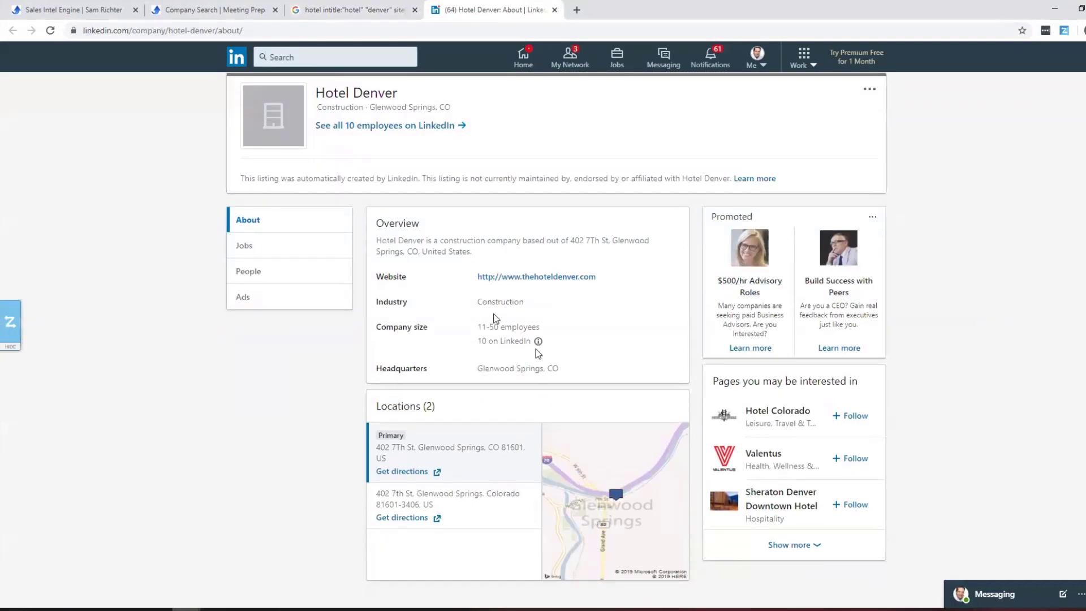
scroll(605, 333, "up", 1)
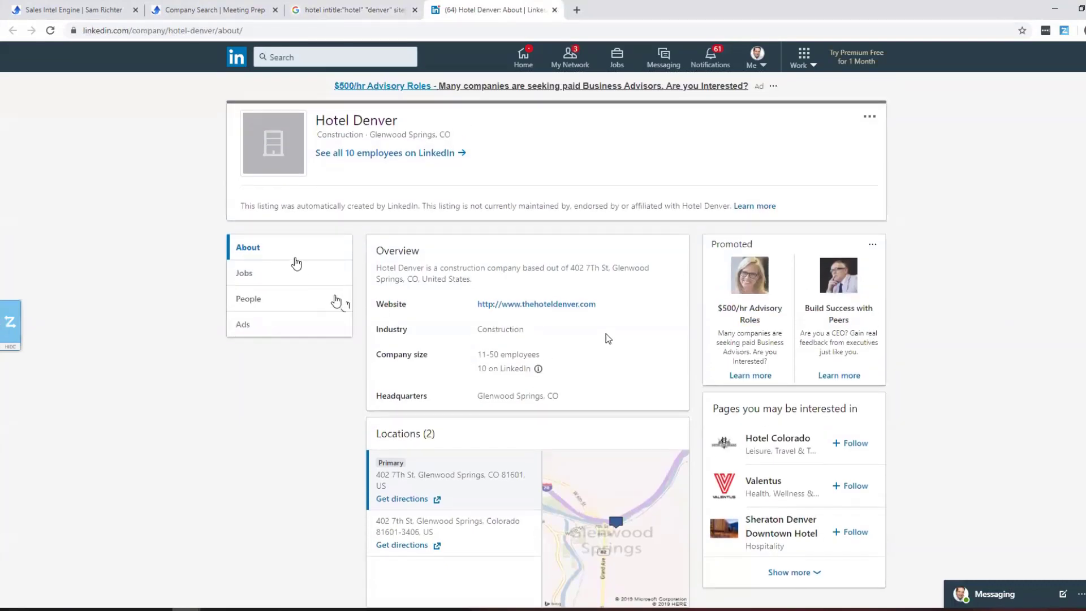
left_click(272, 300)
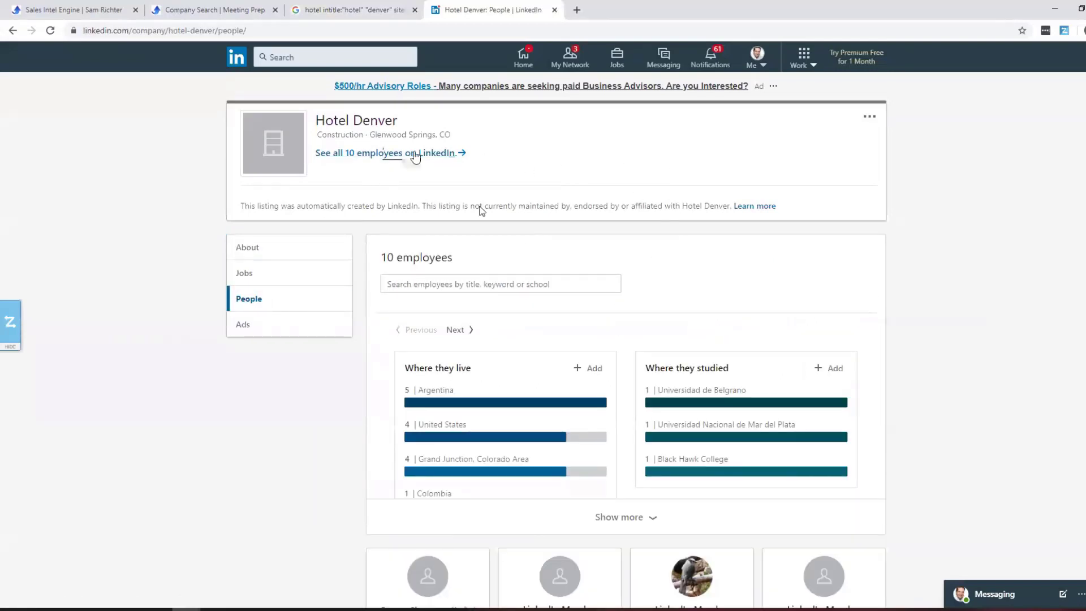
left_click(413, 154)
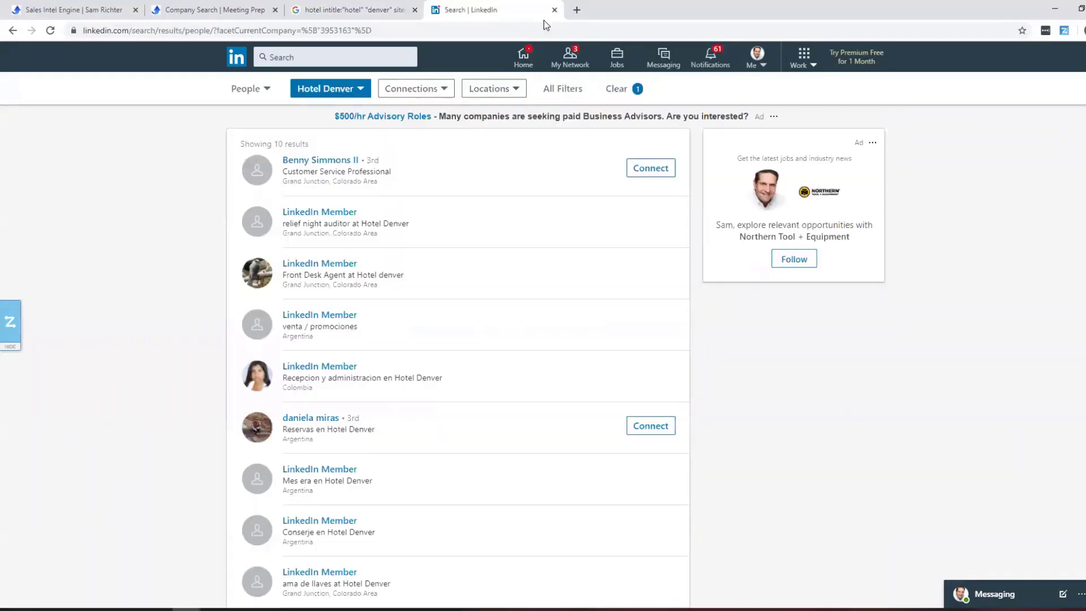
key("ctrl+w")
key("ctrl+w")
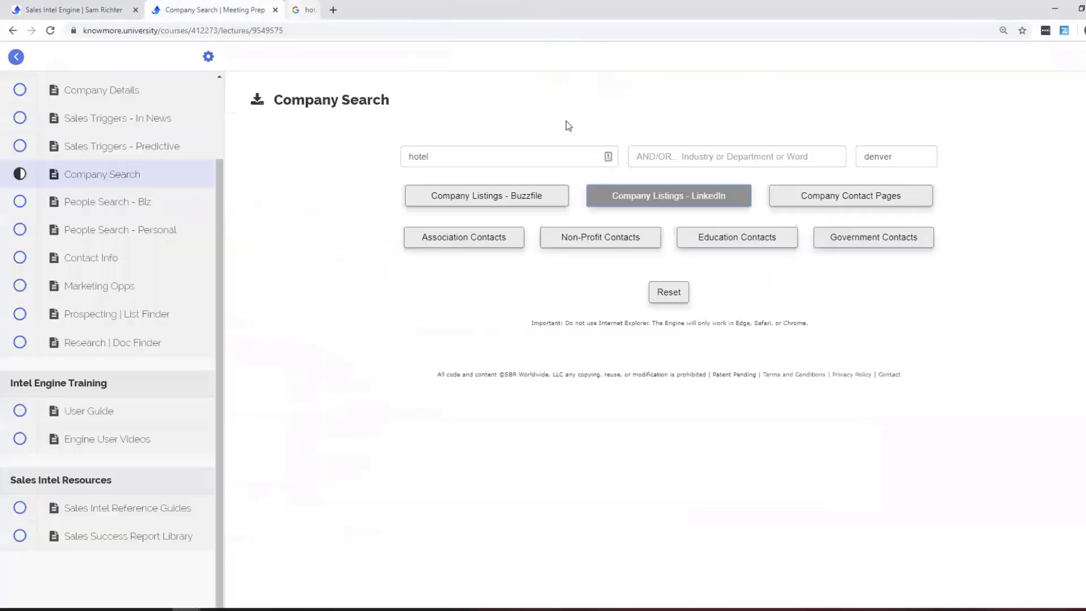
Reset the form and search LinkedIn company listings for industry hotel in Denver.
left_click(687, 292)
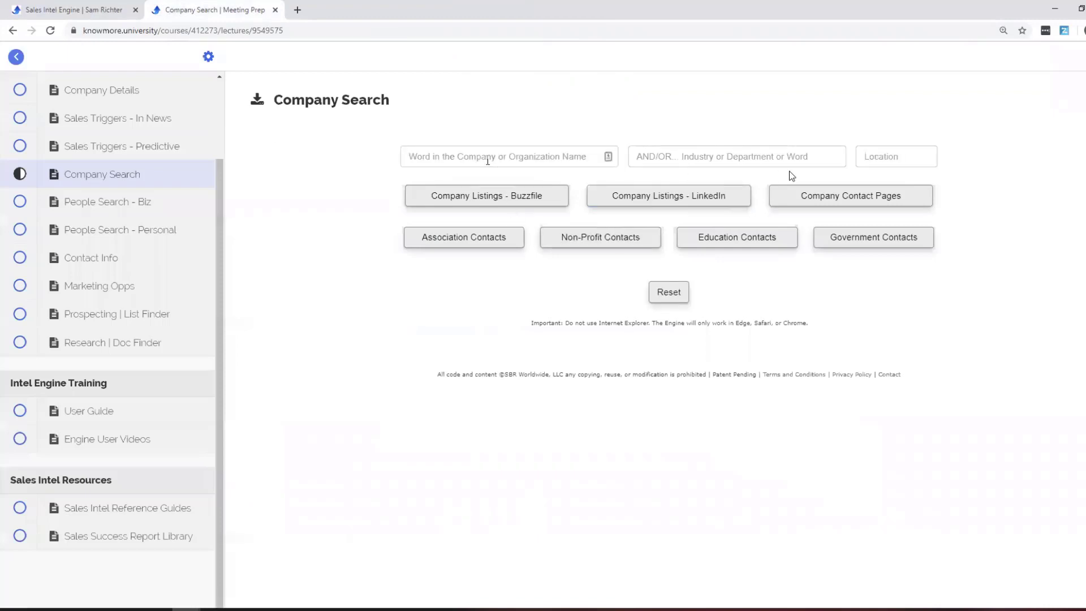
left_click(418, 160)
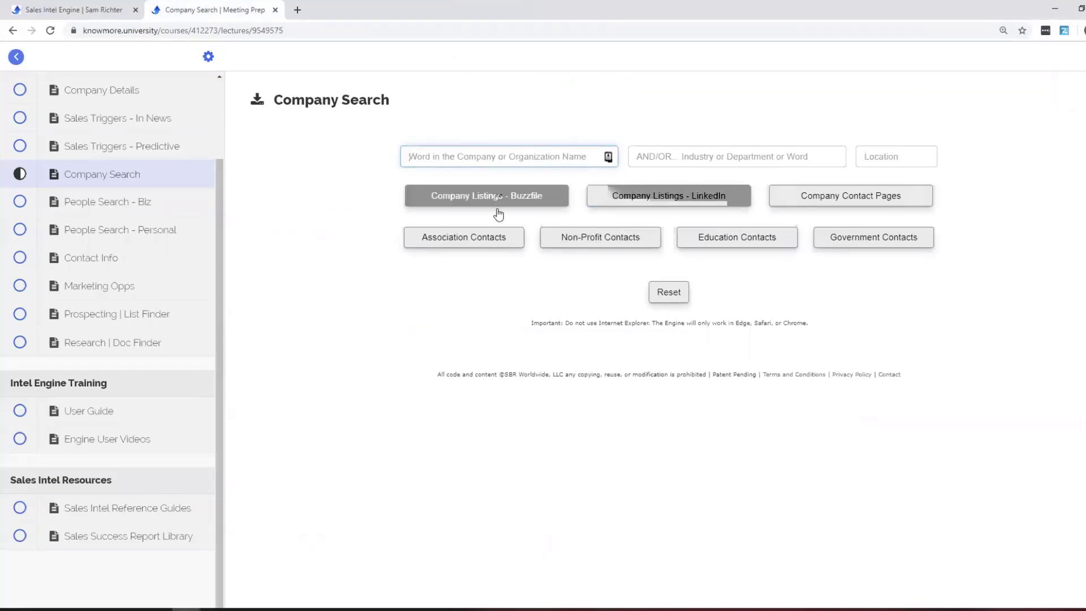
key("Tab")
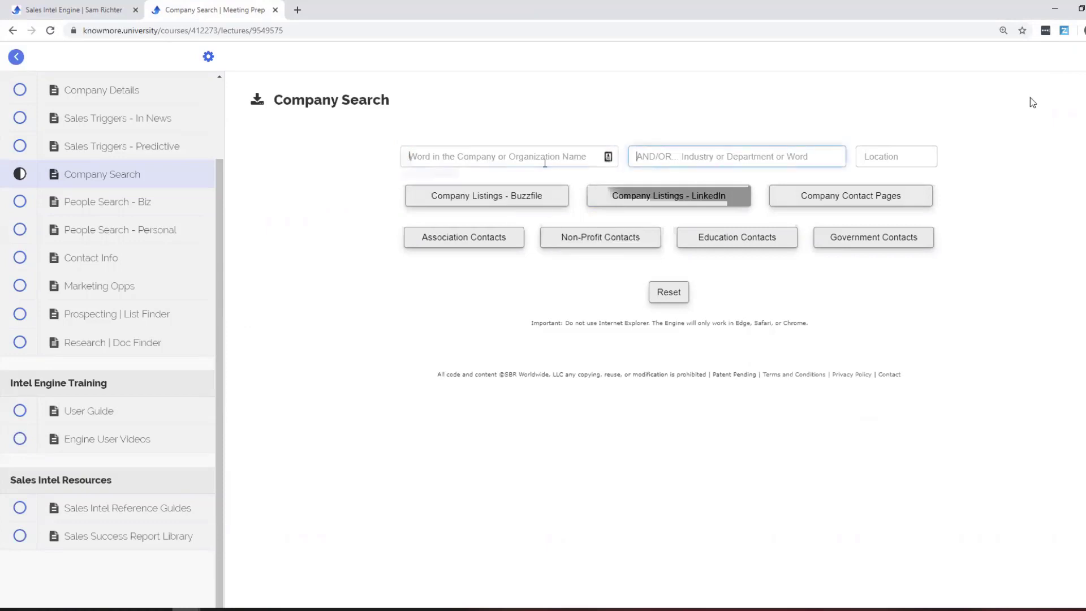
type("hotl")
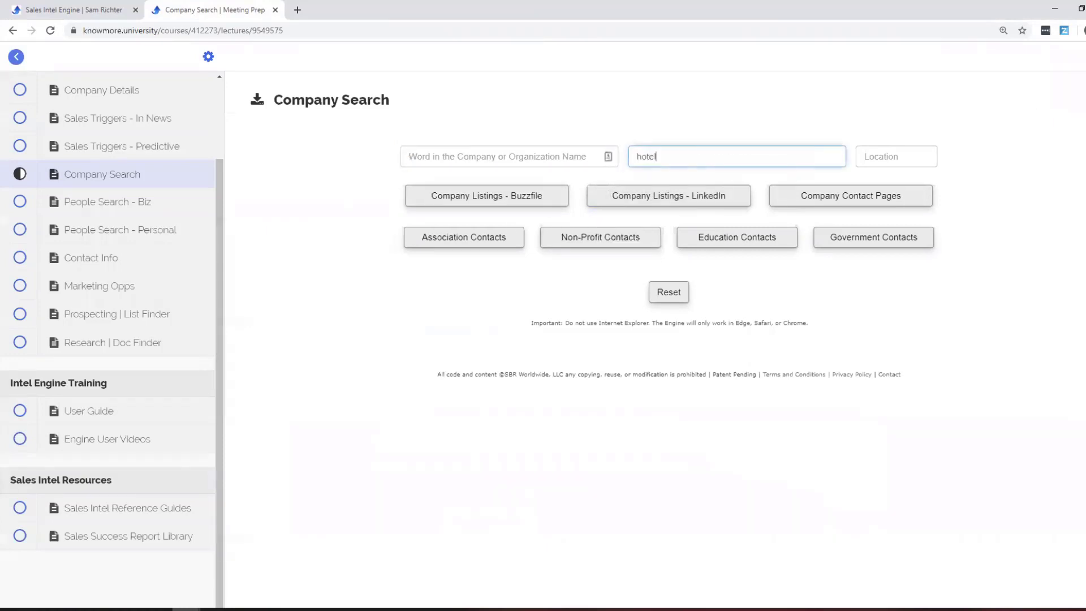
key("Tab")
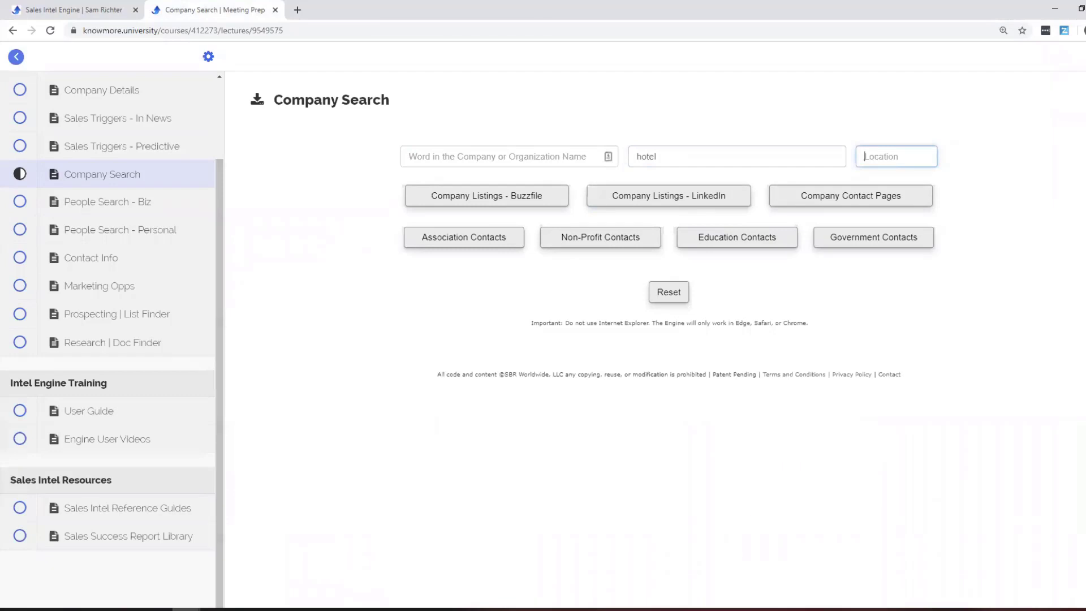
type("Denver")
left_click(659, 194)
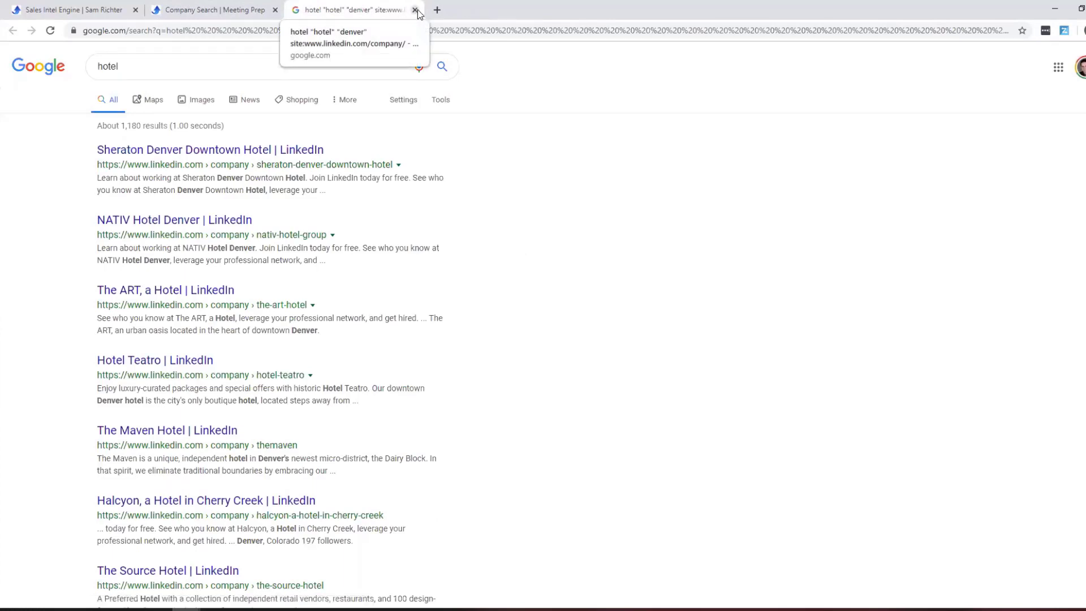
left_click_drag(138, 126, 121, 125)
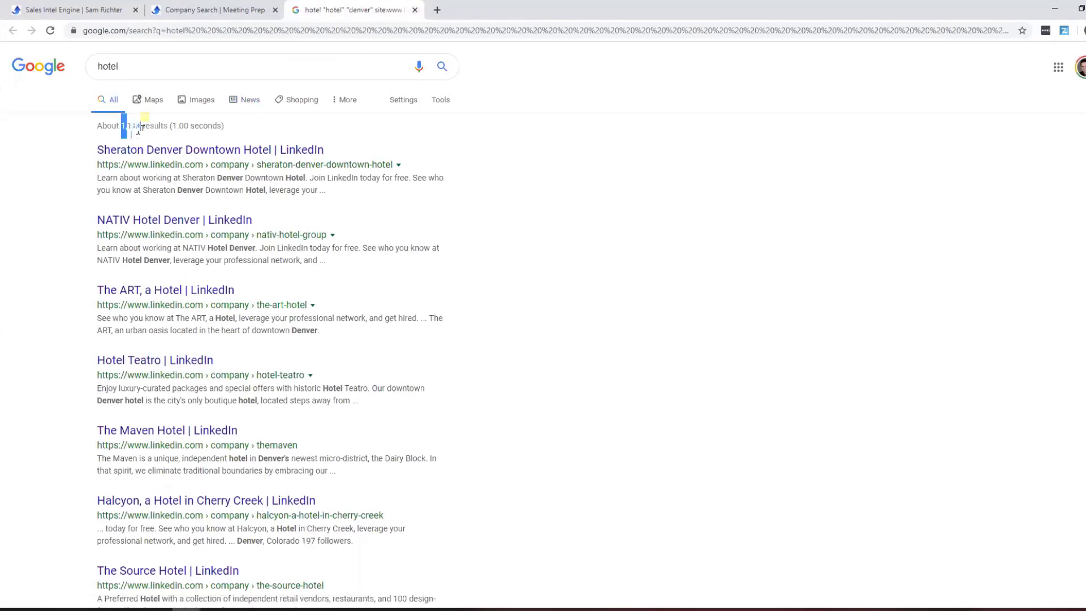
left_click(414, 10)
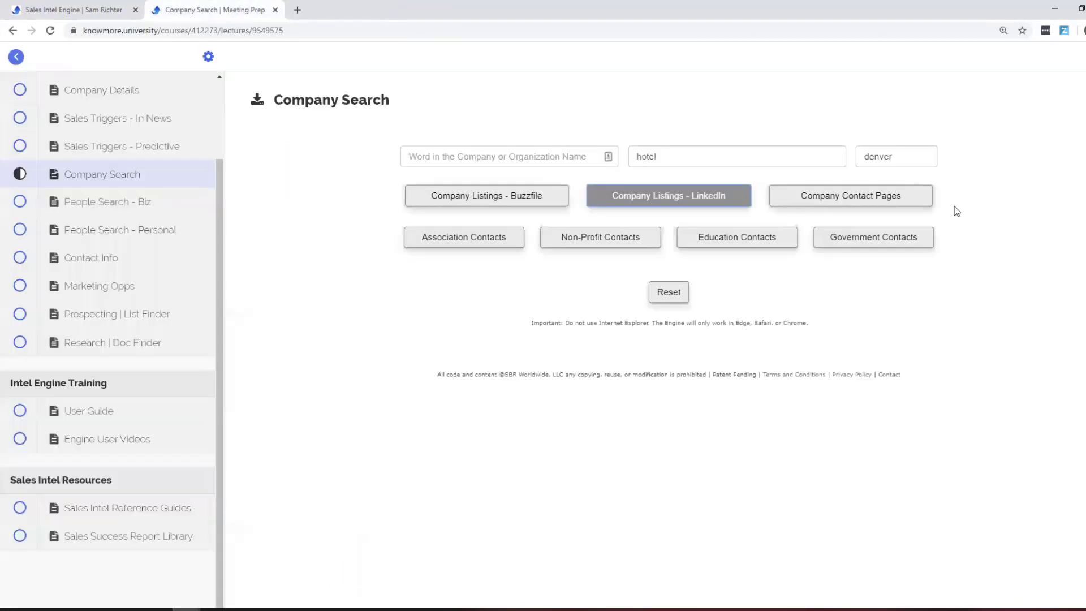
Find company contact pages for Denver hotels, then for marriott, and reset the form.
left_click(864, 199)
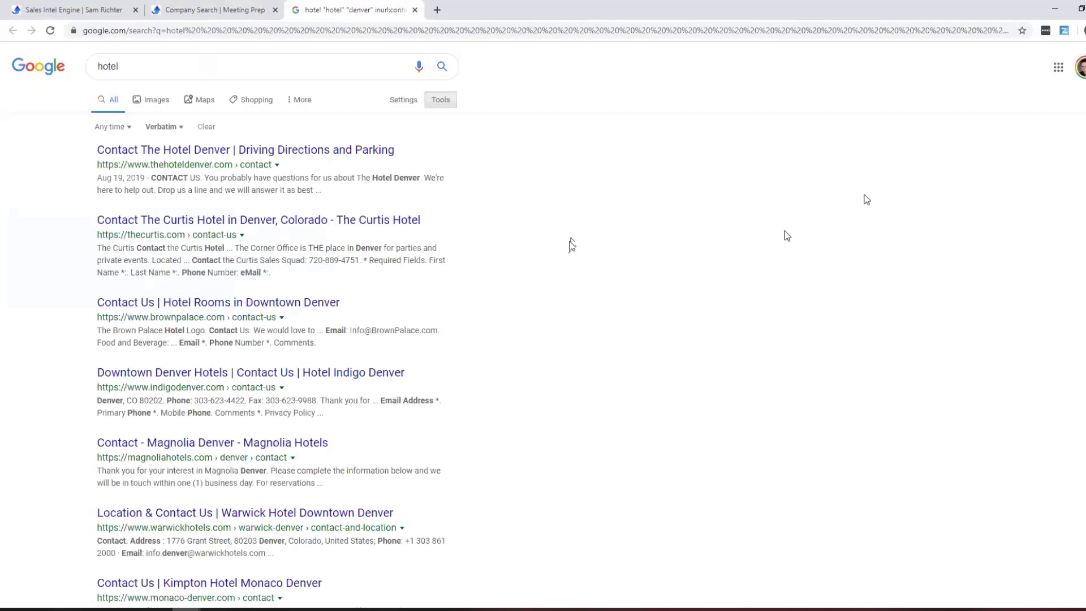
left_click(415, 11)
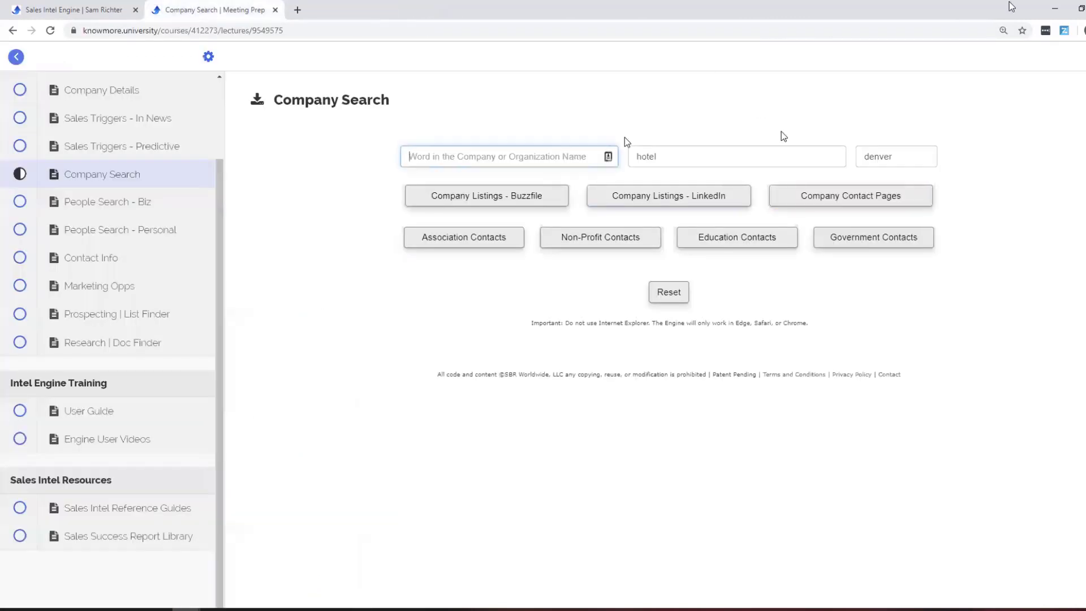
type("marriott")
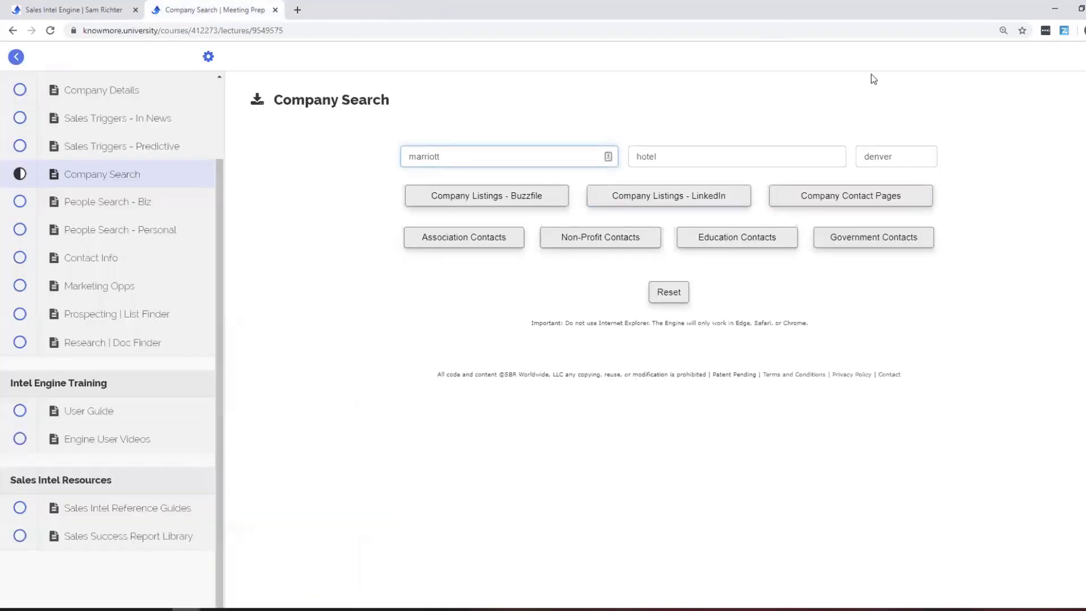
left_click(836, 198)
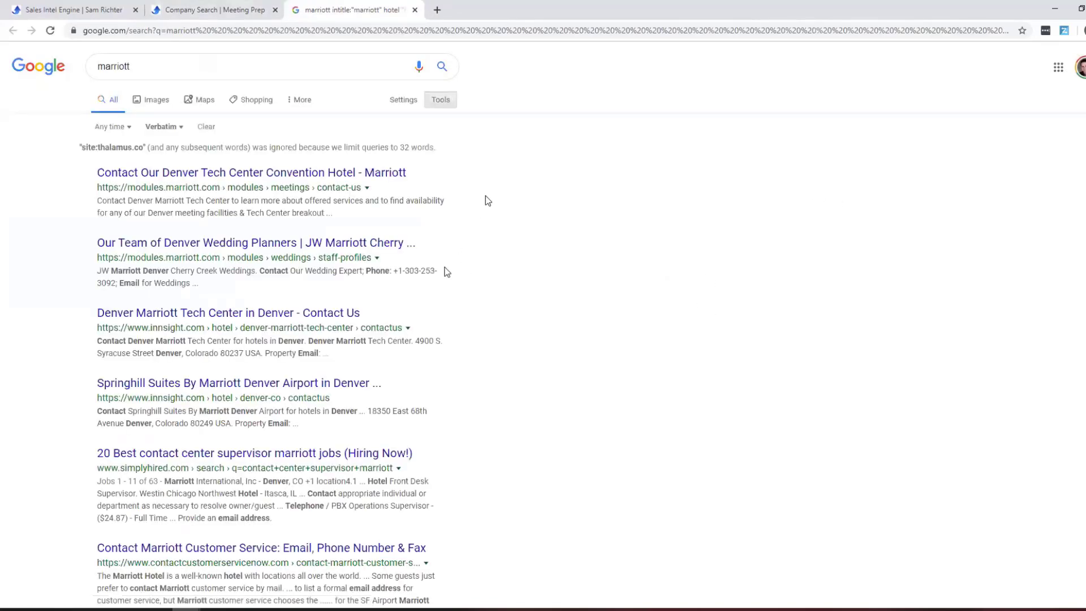
scroll(485, 201, "down", 1)
scroll(485, 196, "down", 1)
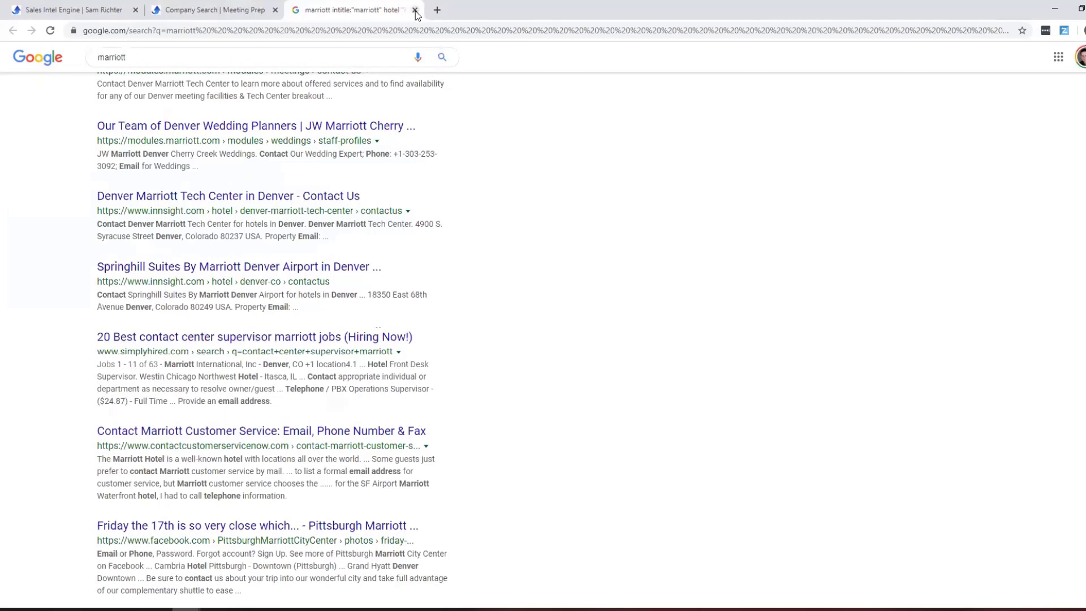
left_click(415, 10)
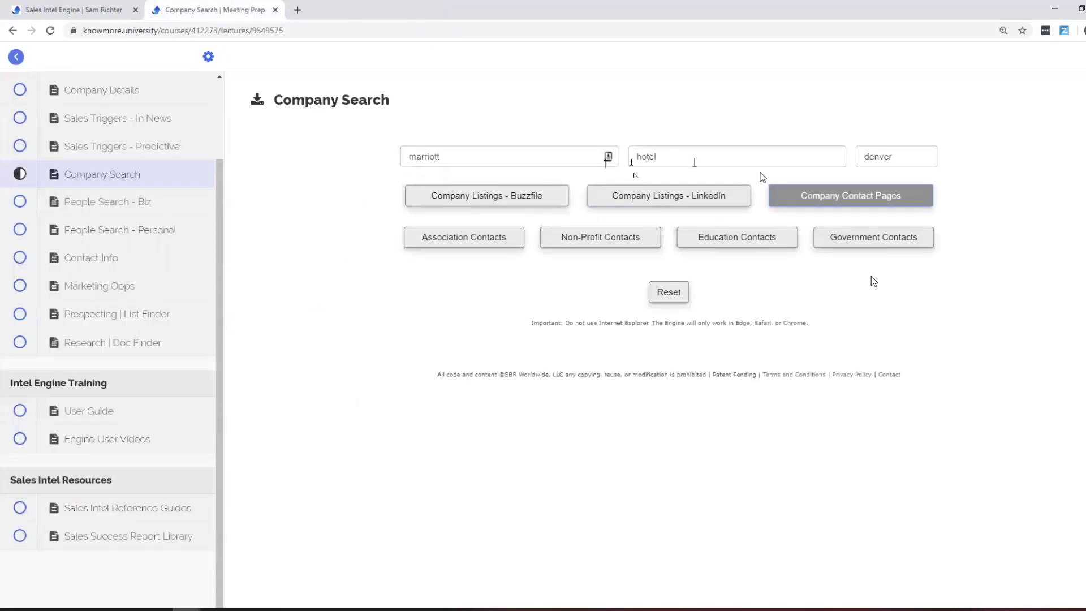
left_click(668, 292)
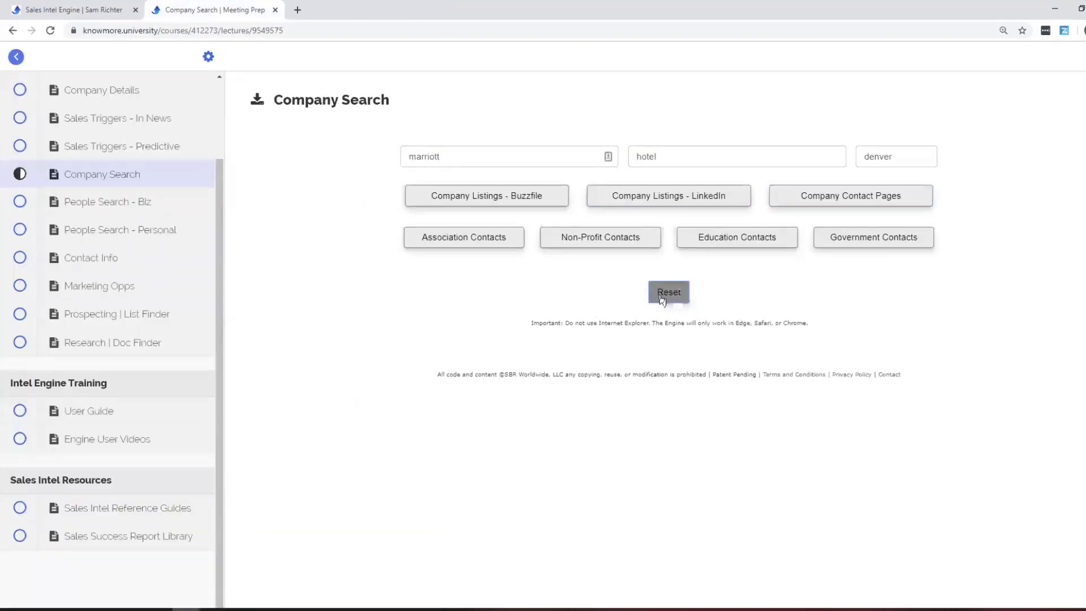
Search association and non-profit contacts for financial, closing each results tab.
left_click(574, 155)
left_click(711, 155)
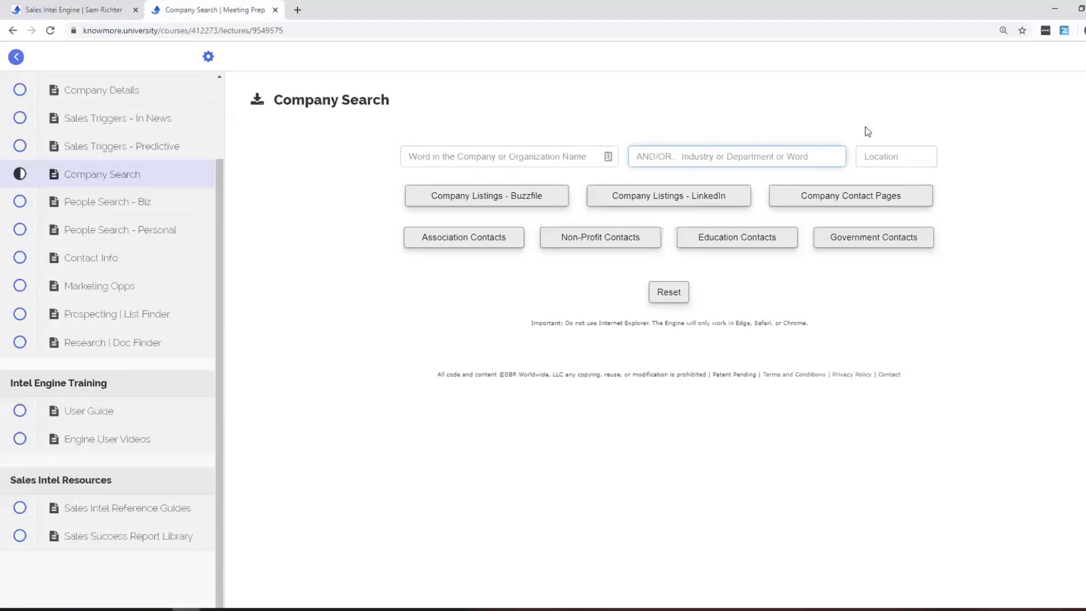
type("financial")
left_click(476, 243)
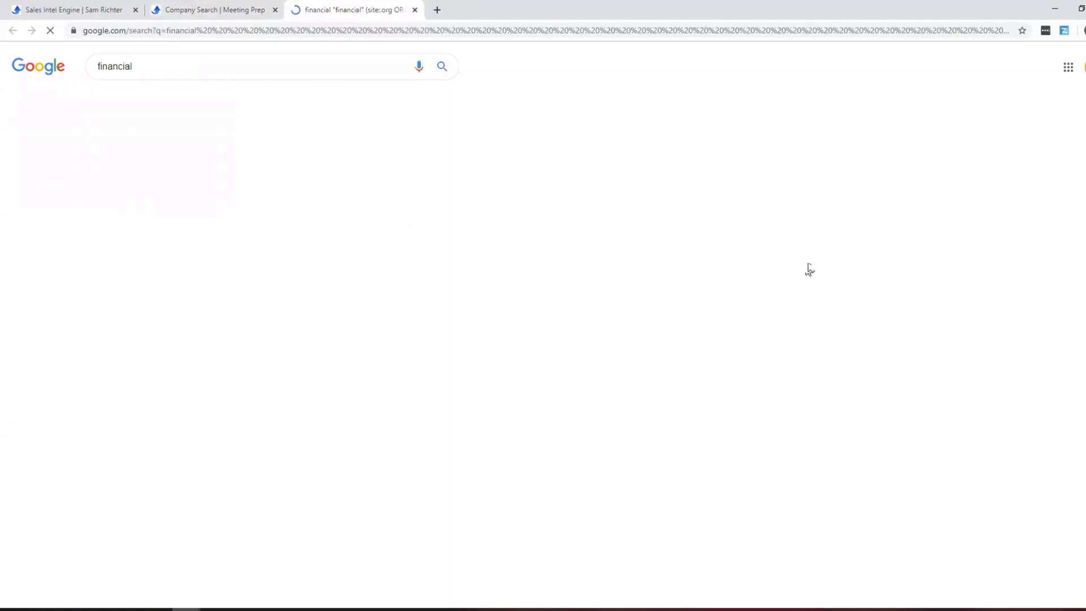
scroll(681, 236, "down", 10)
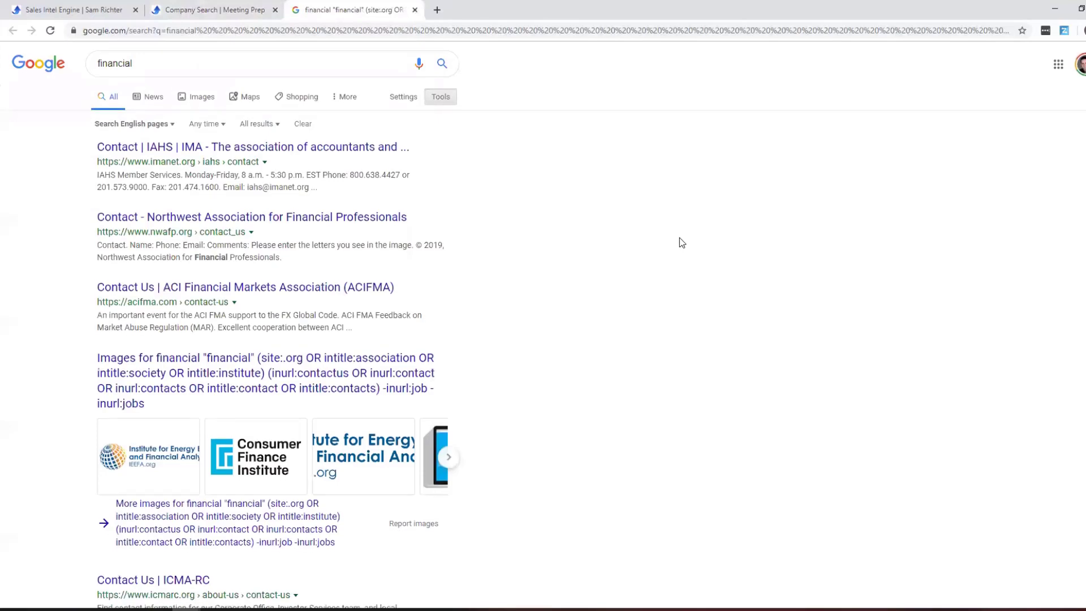
scroll(681, 242, "down", 1)
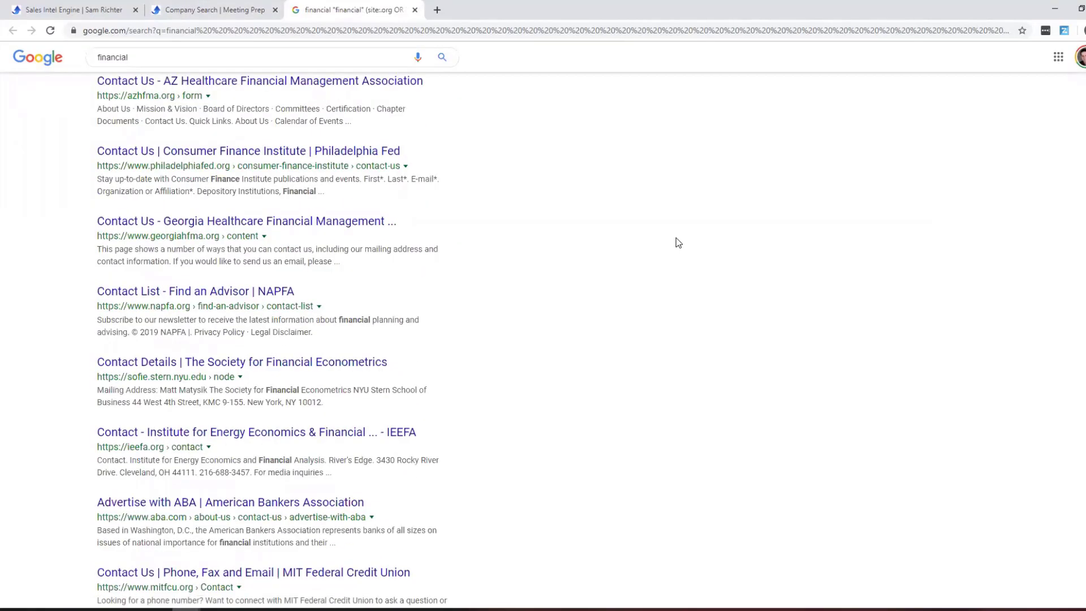
left_click(414, 9)
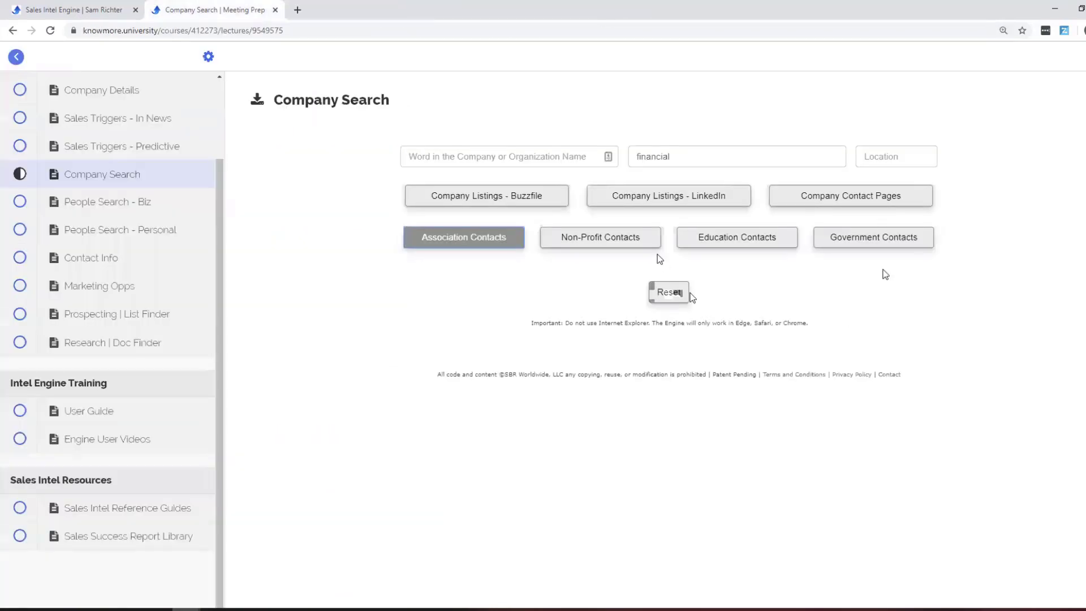
left_click(643, 237)
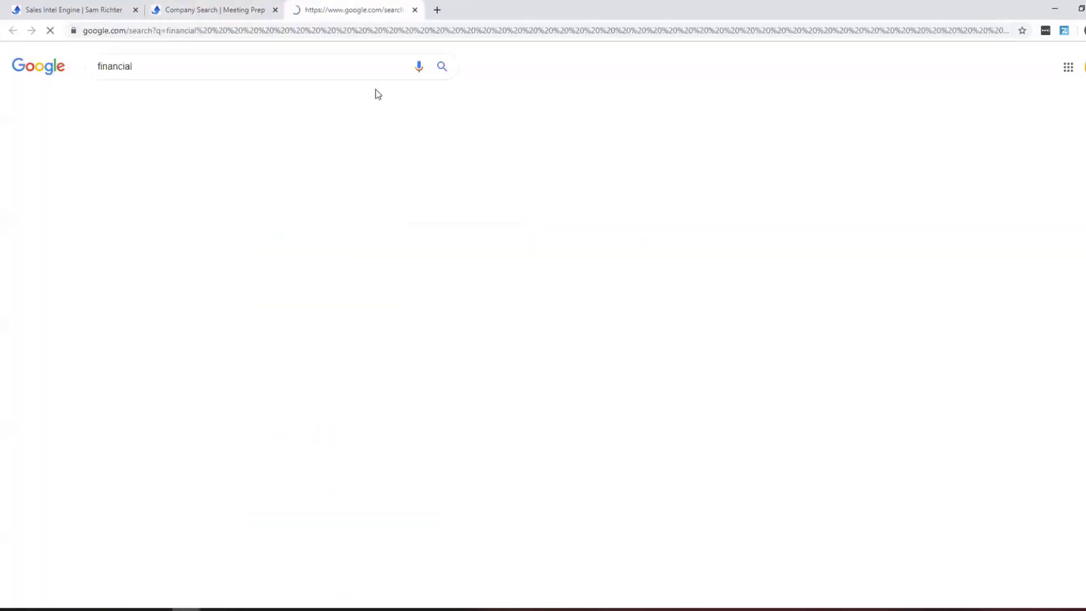
left_click(414, 10)
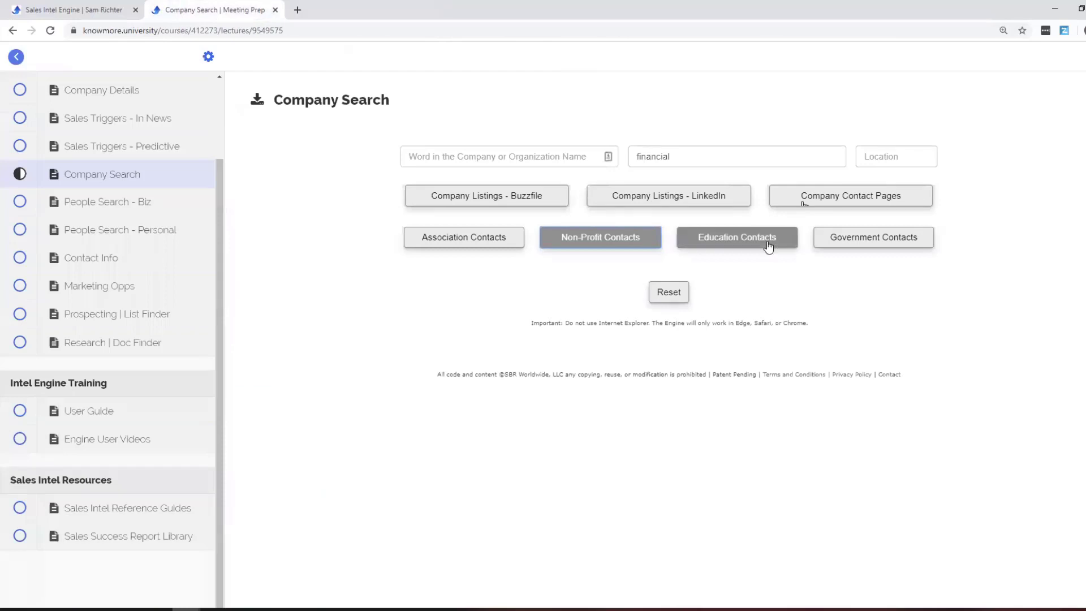
Add new york as the location and search Education Contacts for financial.
left_click(905, 150)
type("new")
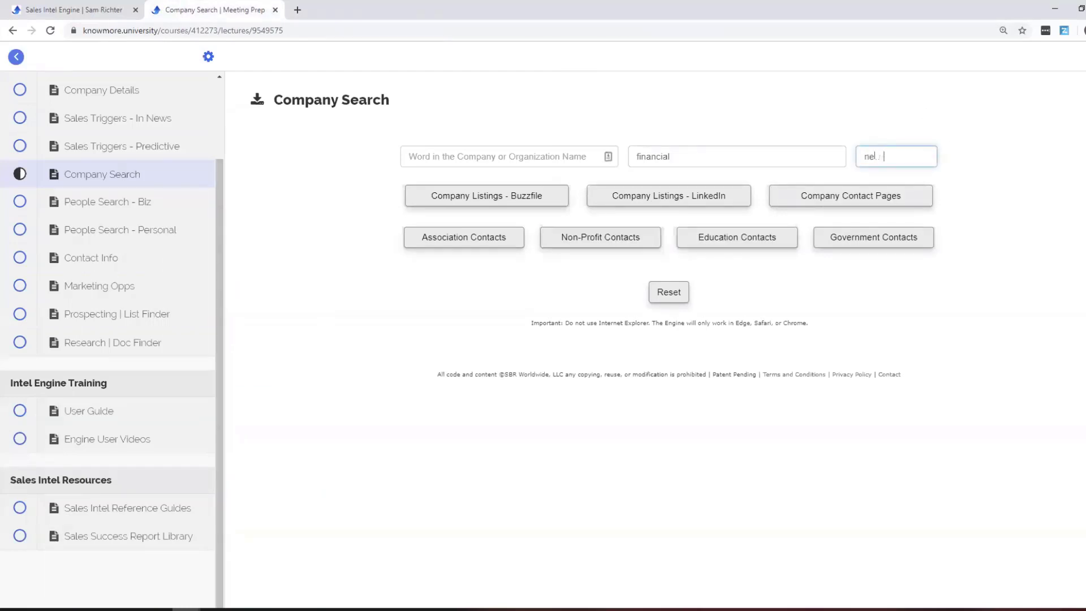
type(" york,")
left_click(730, 240)
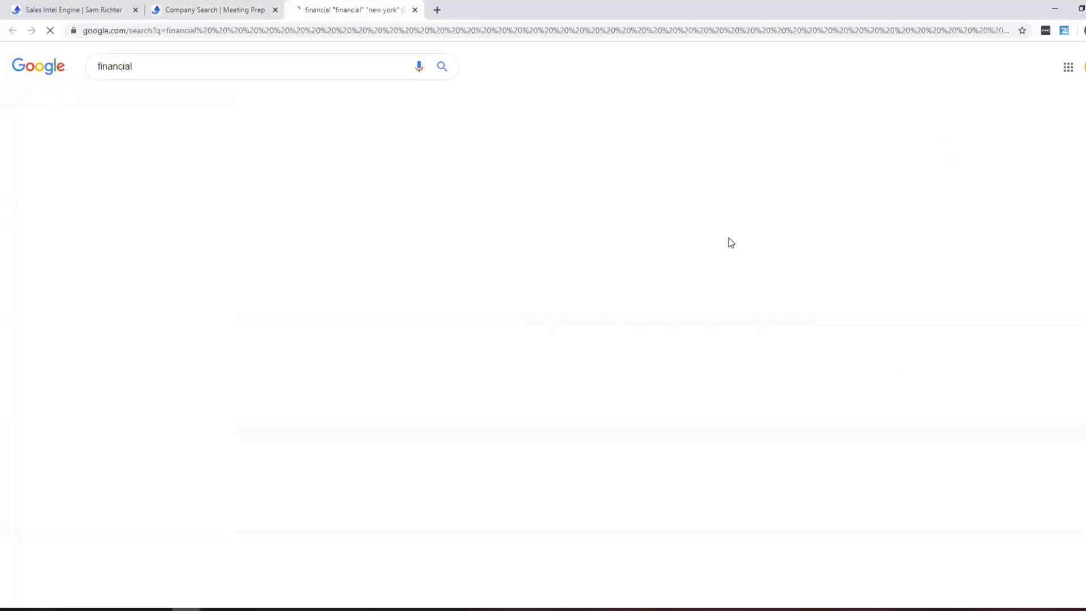
scroll(728, 238, "down", 3)
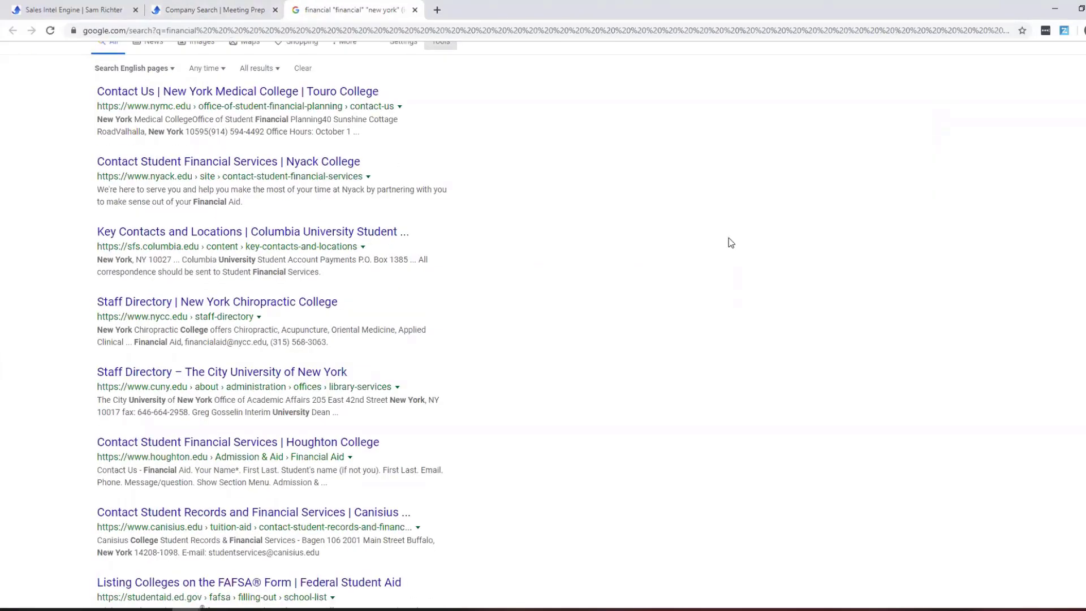
left_click(415, 9)
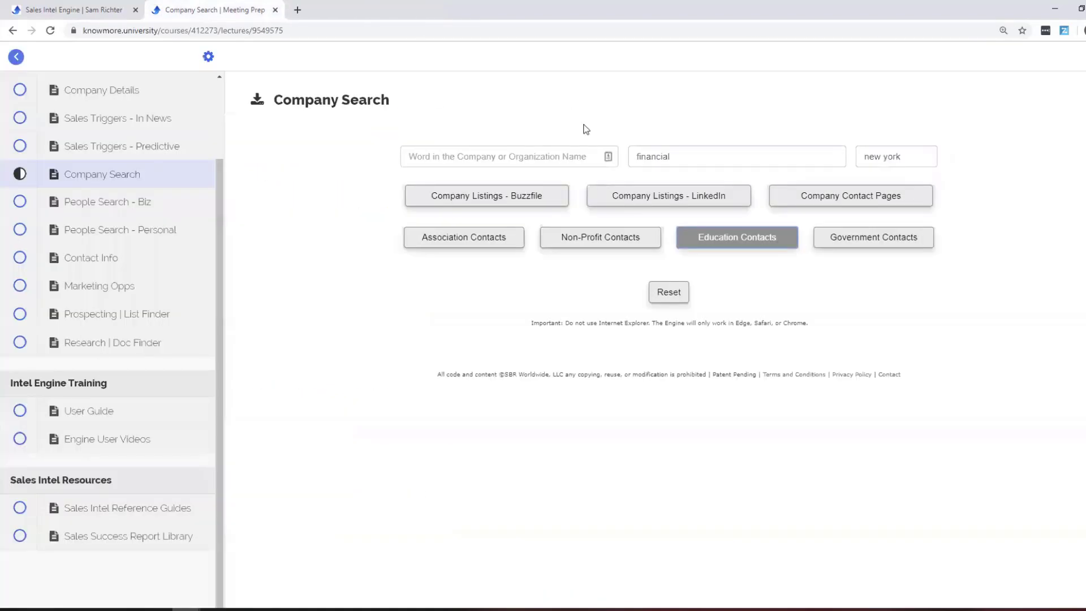
Reset and search Government Contacts for minneapolis, reviewing the City of Minneapolis directory results.
left_click(668, 292)
left_click(444, 161)
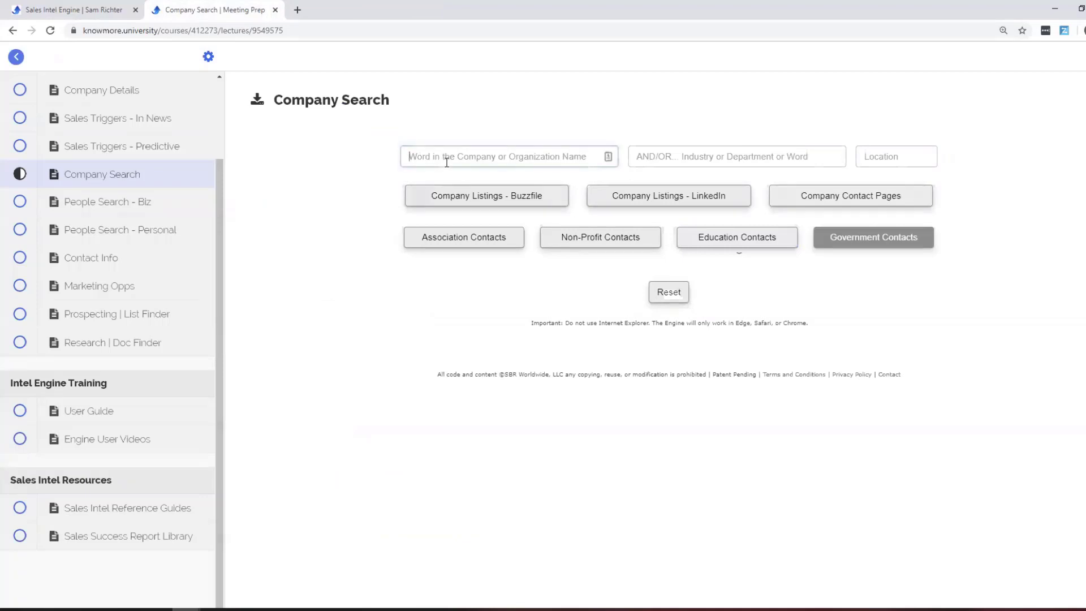
type("minneapolis")
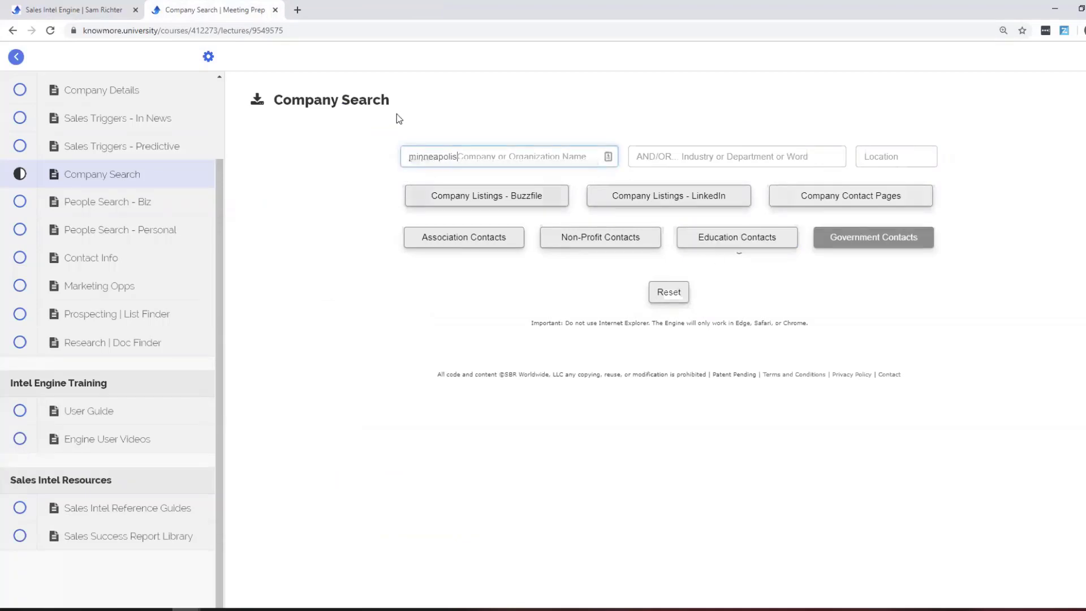
left_click(888, 249)
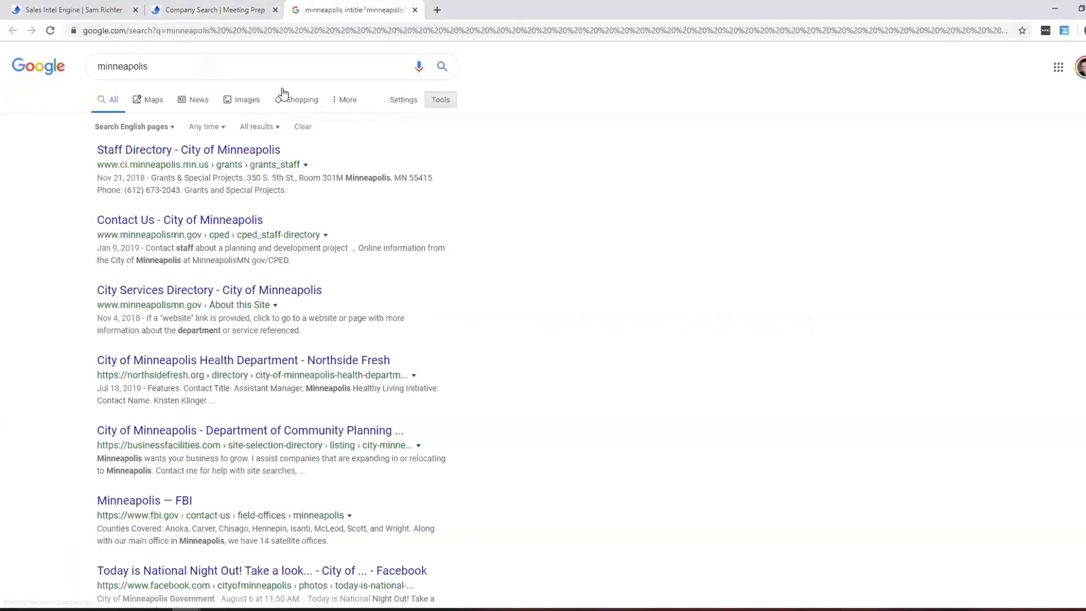
scroll(455, 200, "down", 2)
scroll(452, 201, "down", 1)
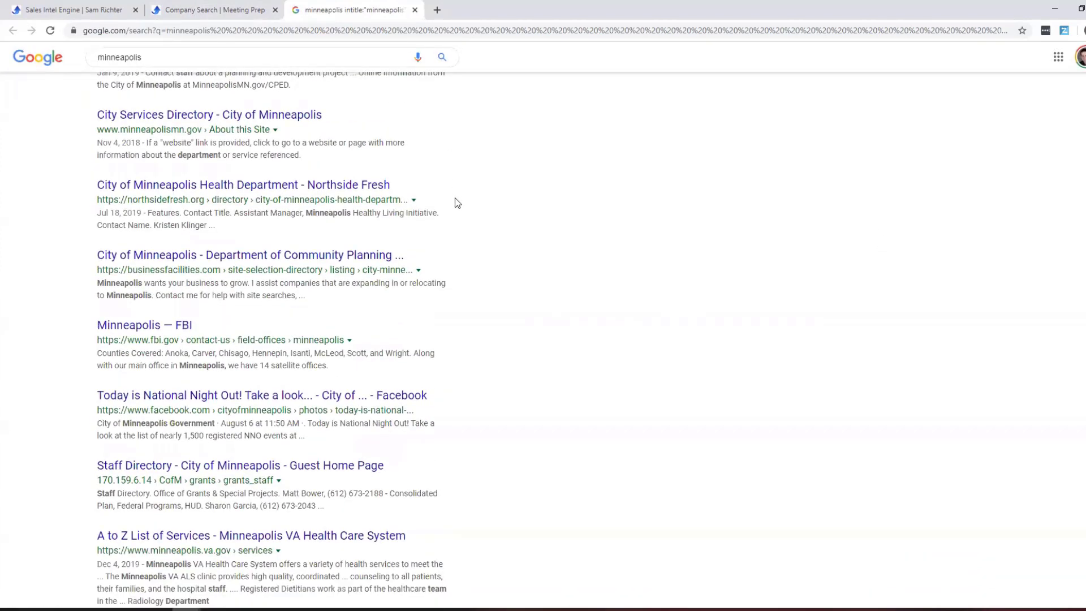
scroll(364, 56, "up", 5)
left_click(415, 10)
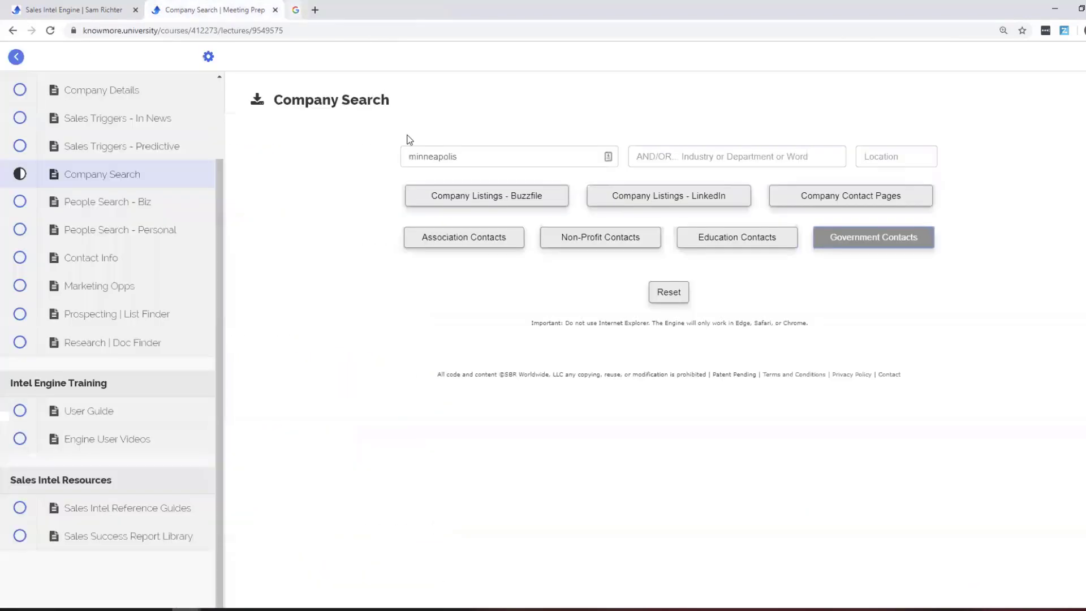
double_click(451, 156)
Search Education Contacts for university of minnesota with department dental.
type("universi")
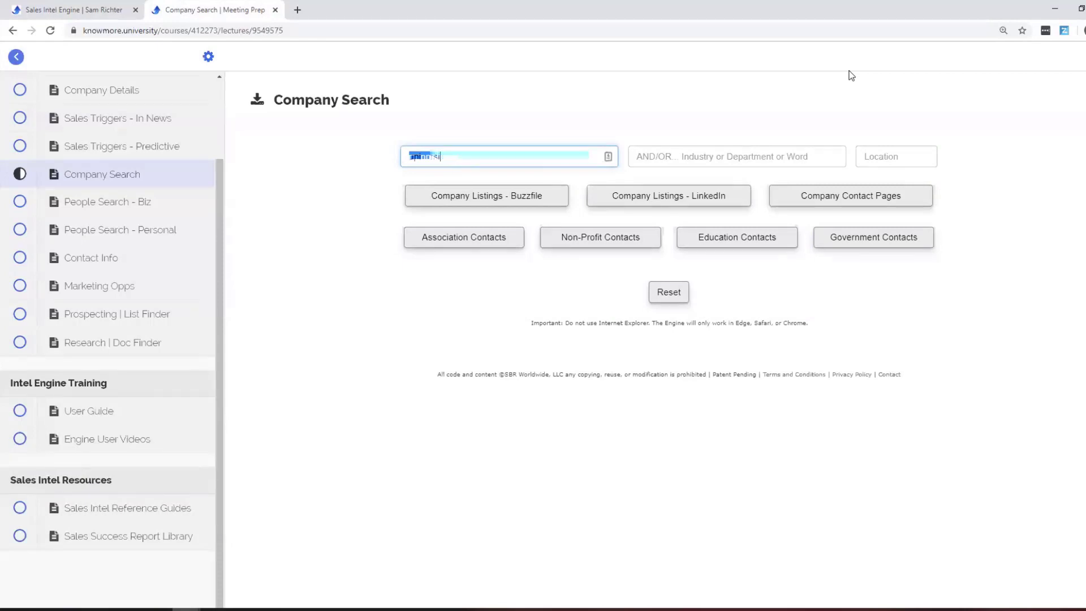
type("ty of milnesota")
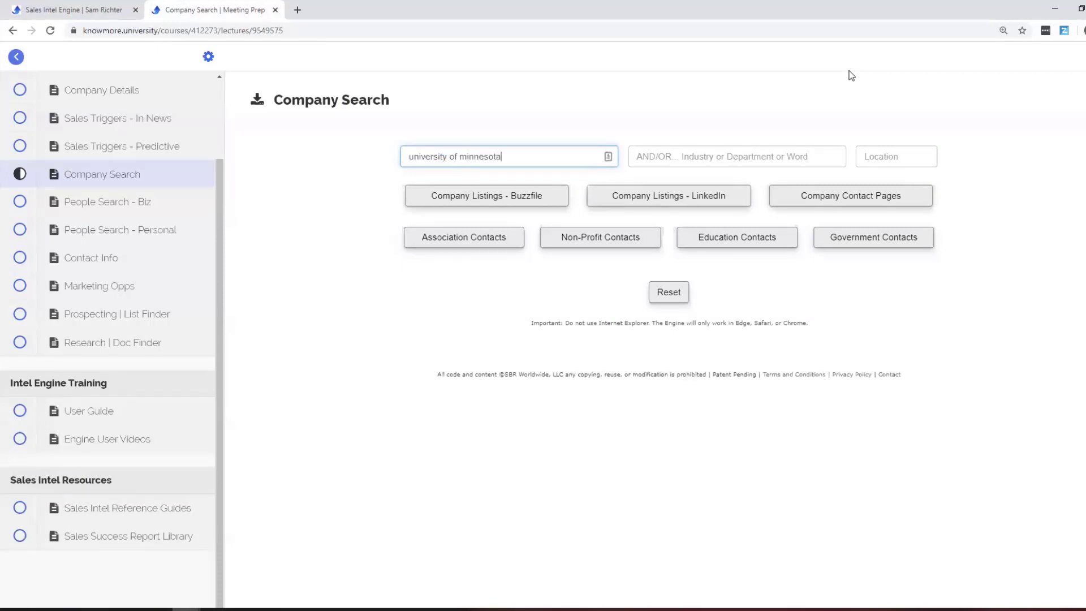
left_click(824, 161)
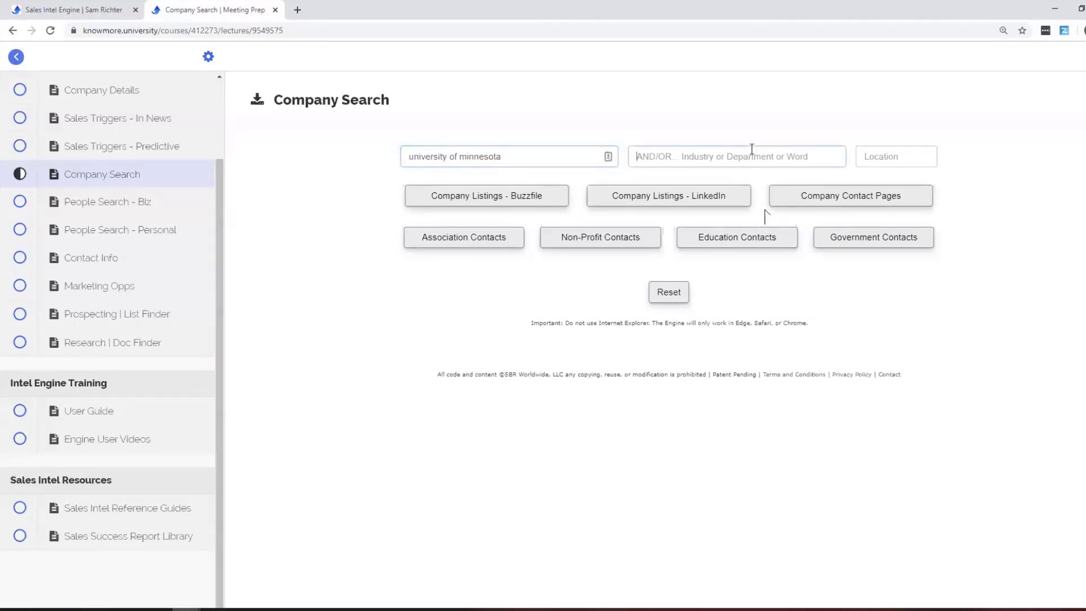
type("dental,")
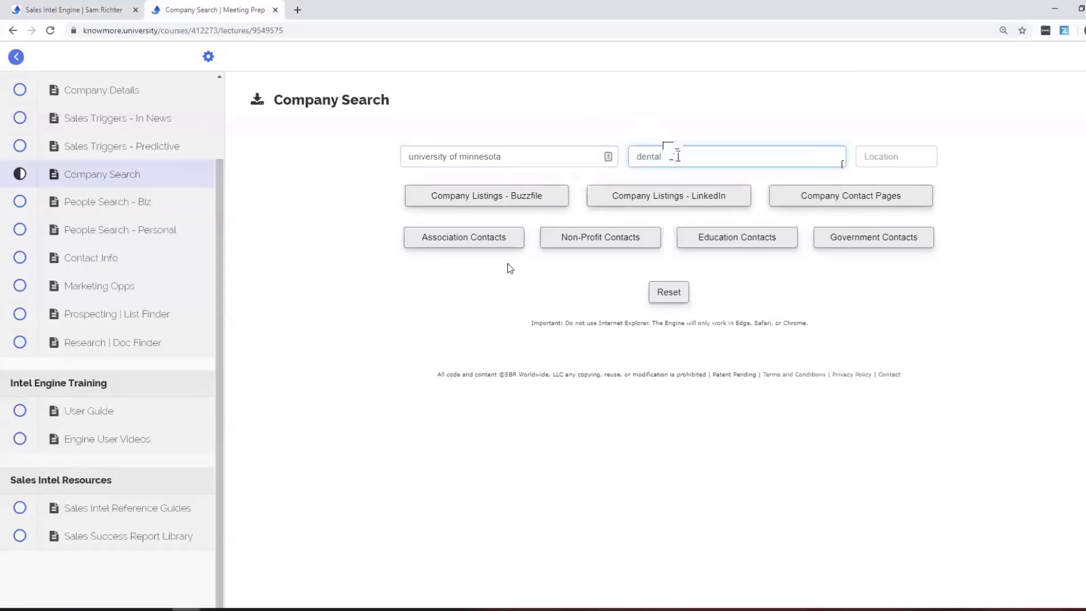
left_click(738, 240)
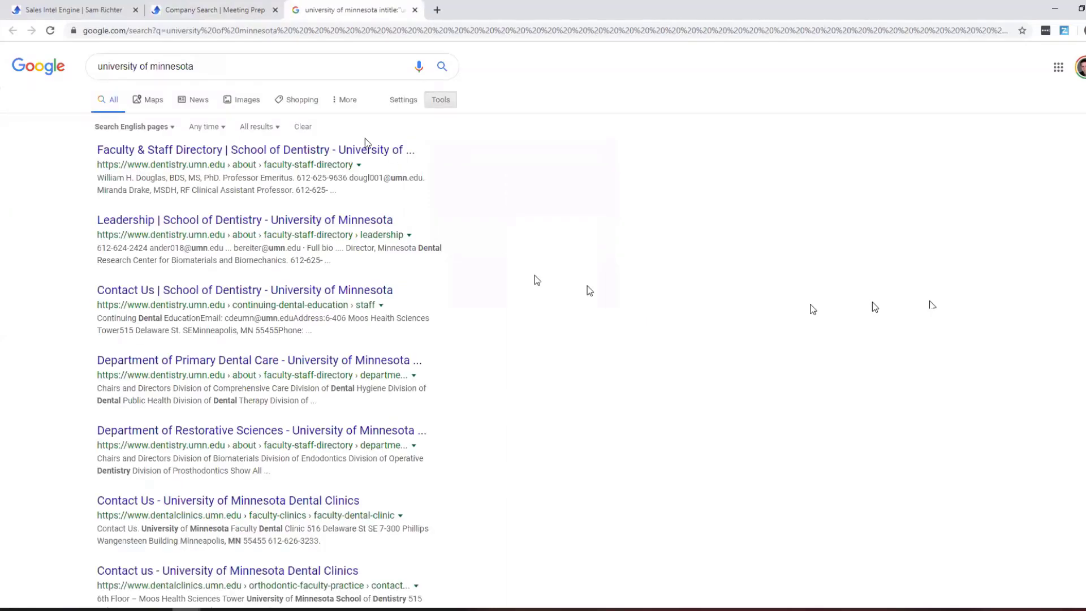
View the School of Dentistry staff directory, close both tabs, and reset the form.
left_click(364, 148)
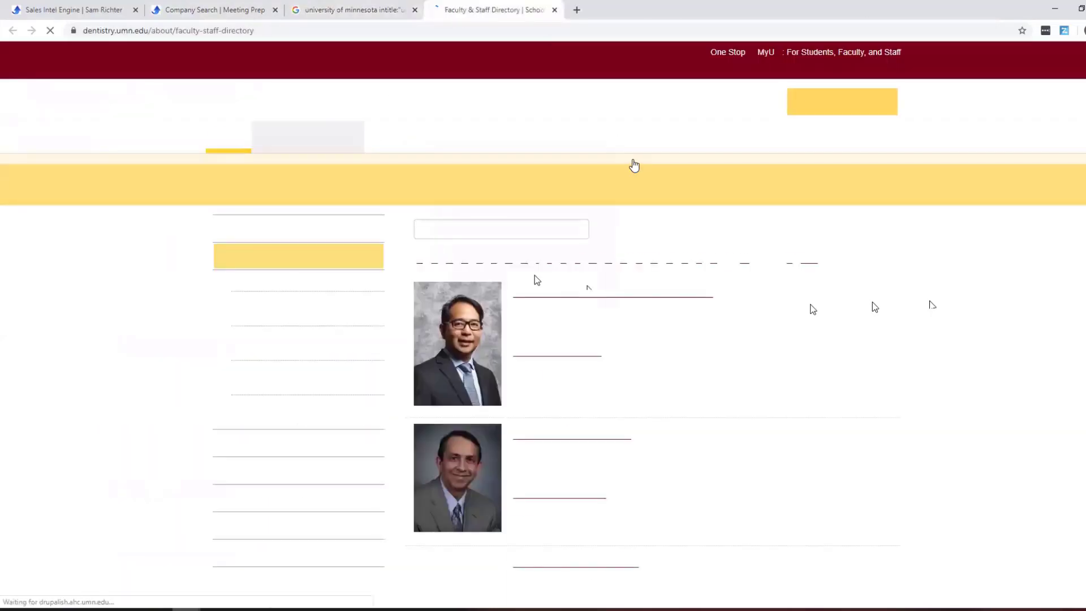
scroll(820, 361, "down", 10)
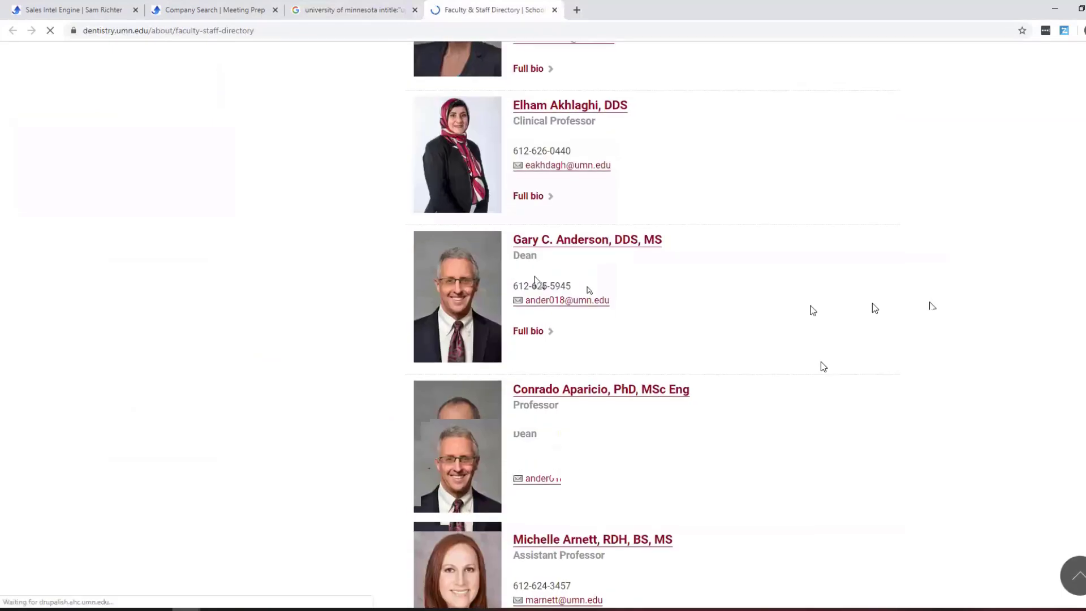
scroll(820, 362, "up", 6)
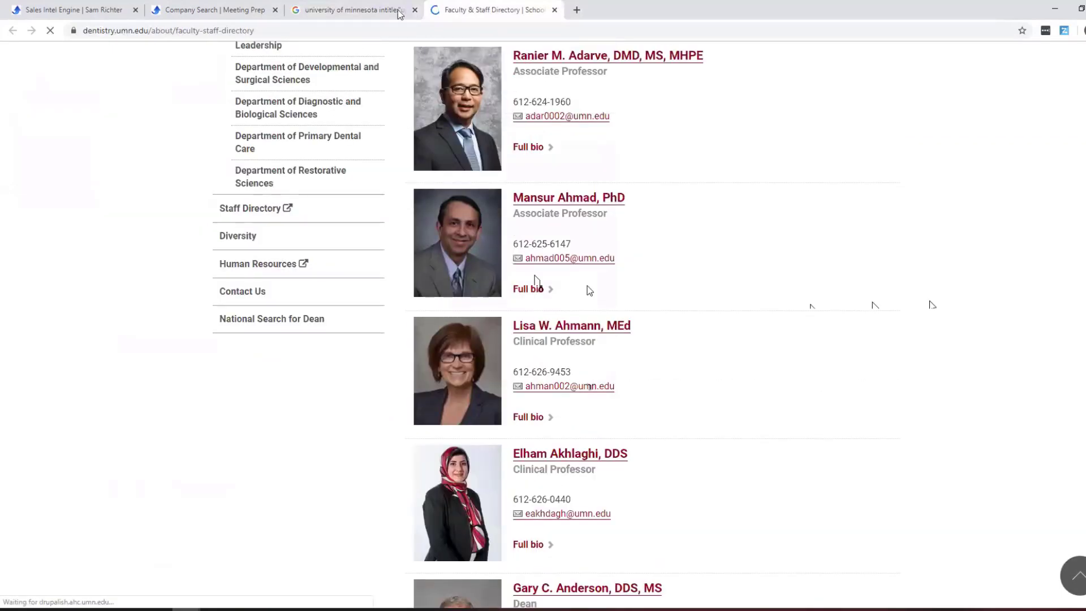
left_click(400, 12)
left_click(414, 10)
left_click(415, 10)
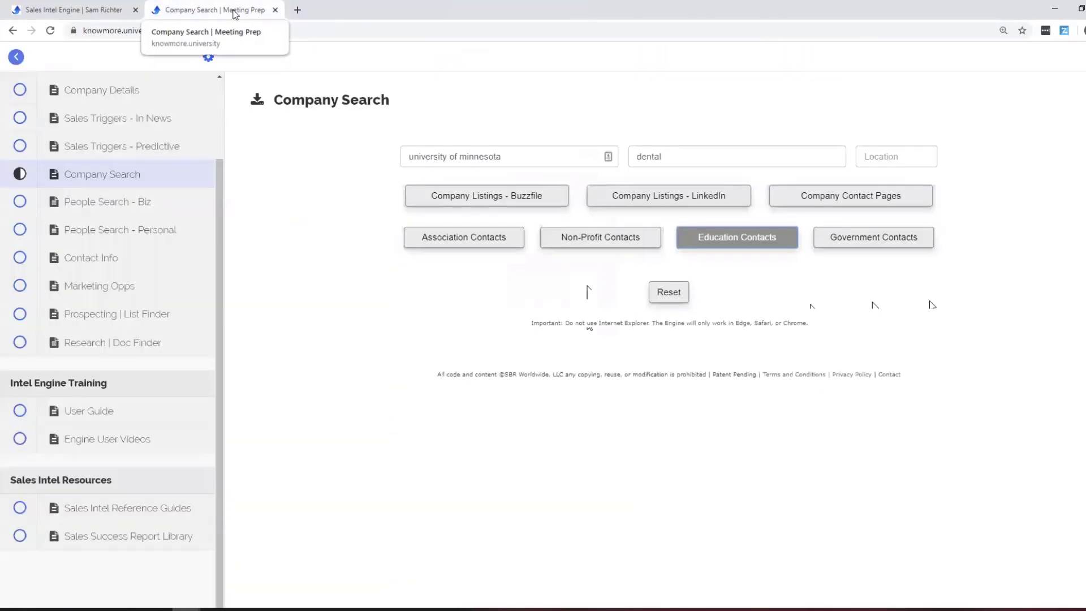
left_click(682, 293)
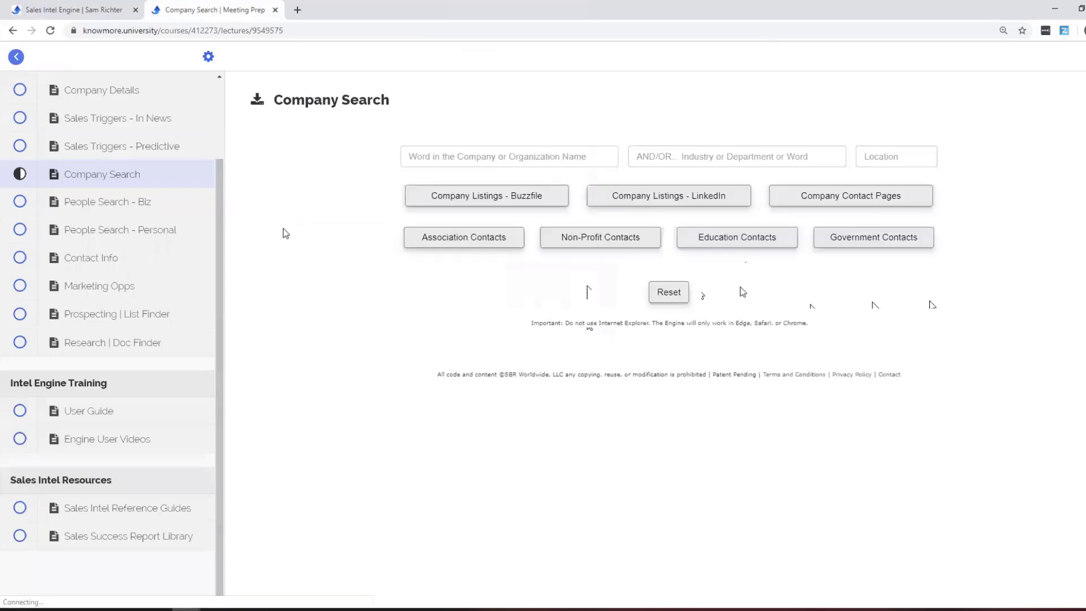
In People Search - Biz, search LinkedIn profiles for 3m marketing people in los angeles.
left_click(139, 202)
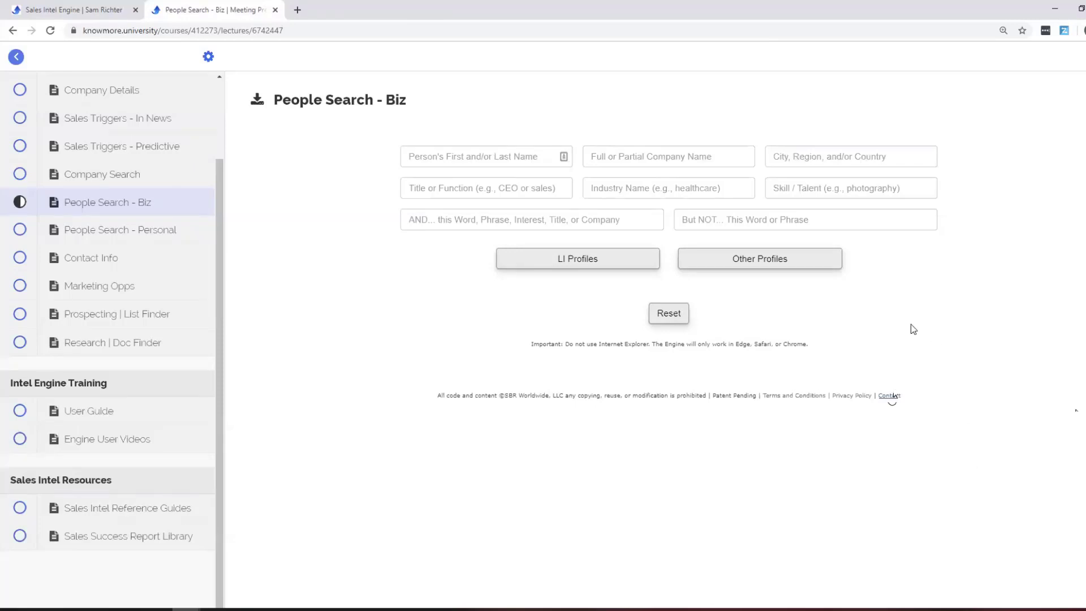
left_click(652, 160)
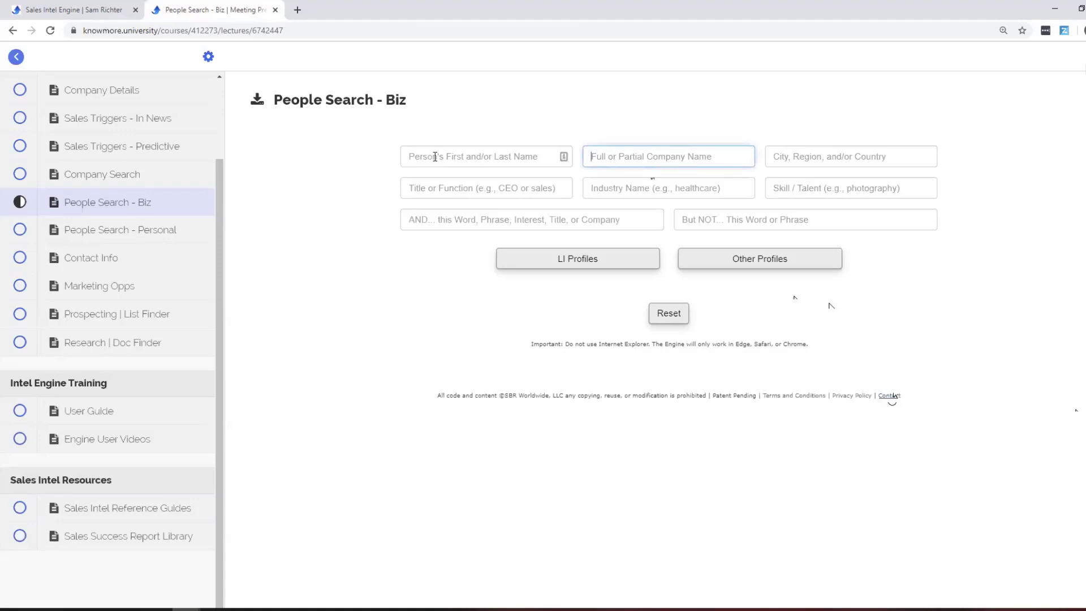
type("3m")
key("Tab")
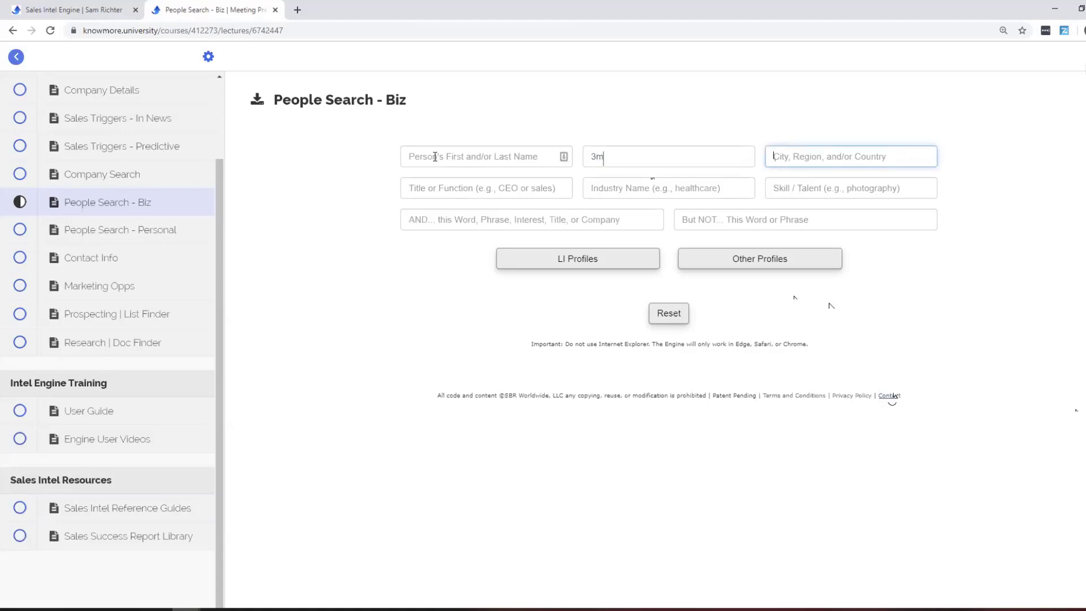
type("los angeles")
key("Tab")
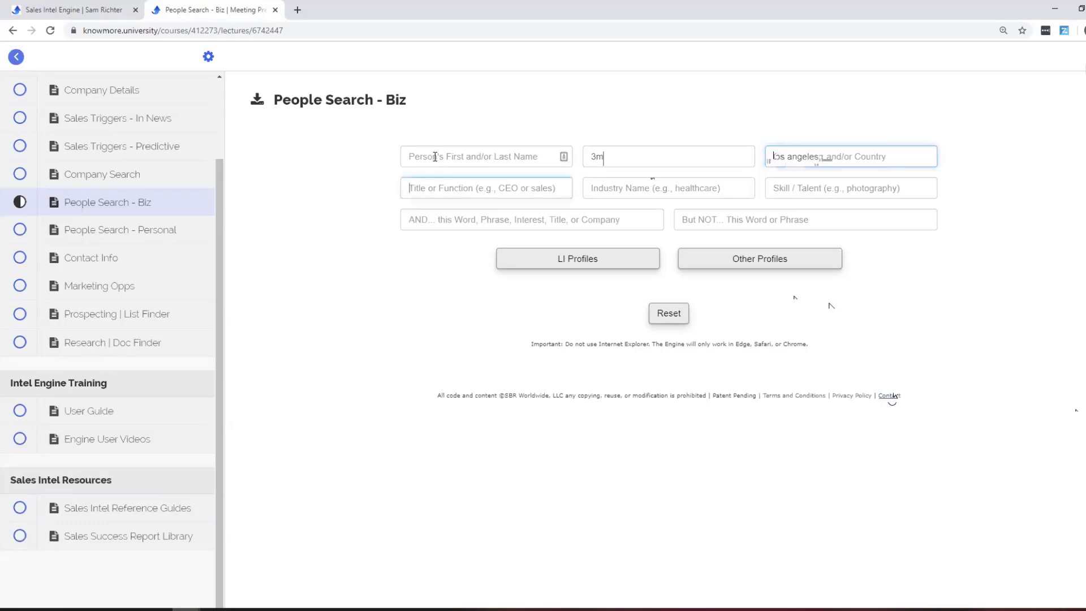
type("marketin")
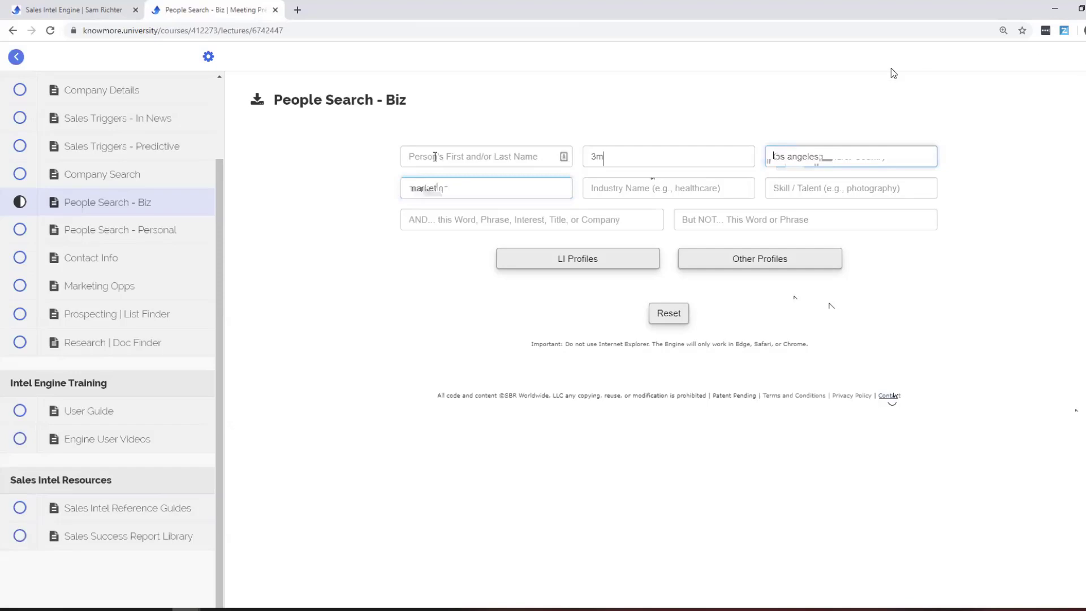
left_click(620, 266)
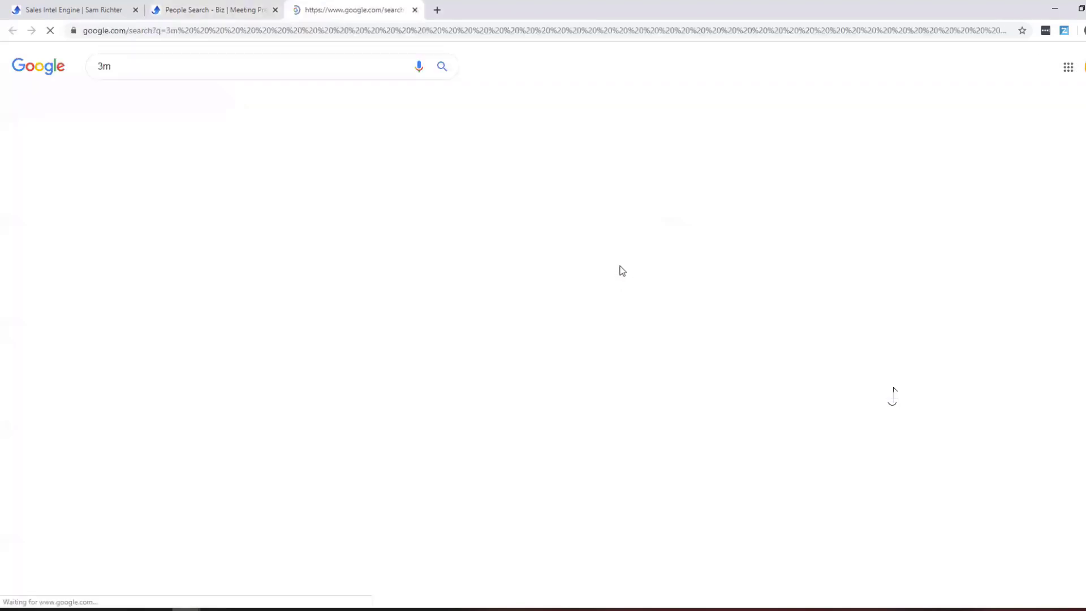
scroll(726, 232, "down", 2)
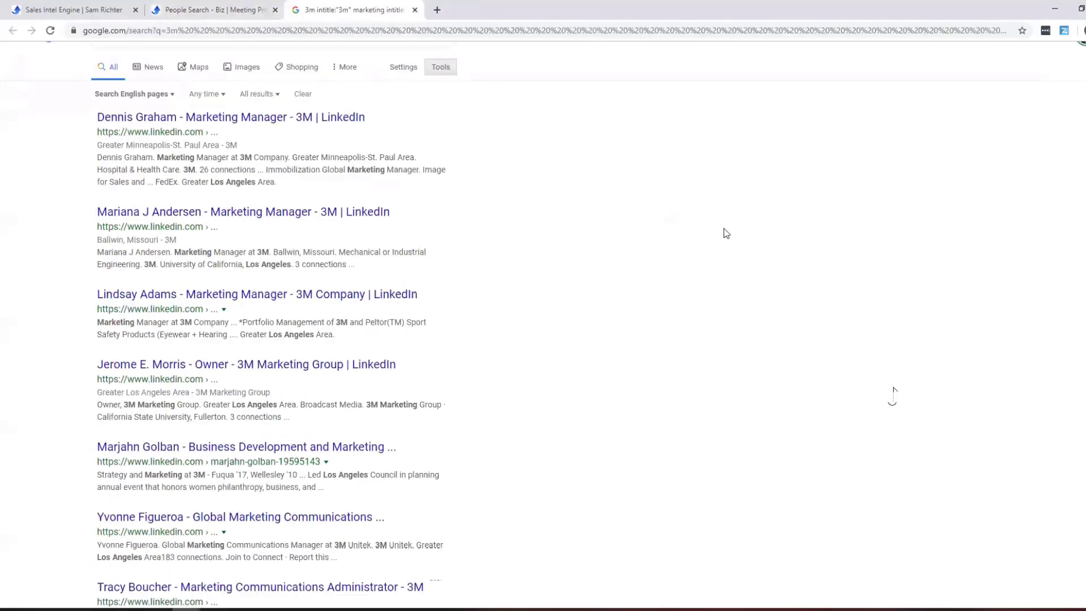
left_click(414, 9)
Rerun the search with title director and industry marketing, then reset the form.
double_click(556, 189)
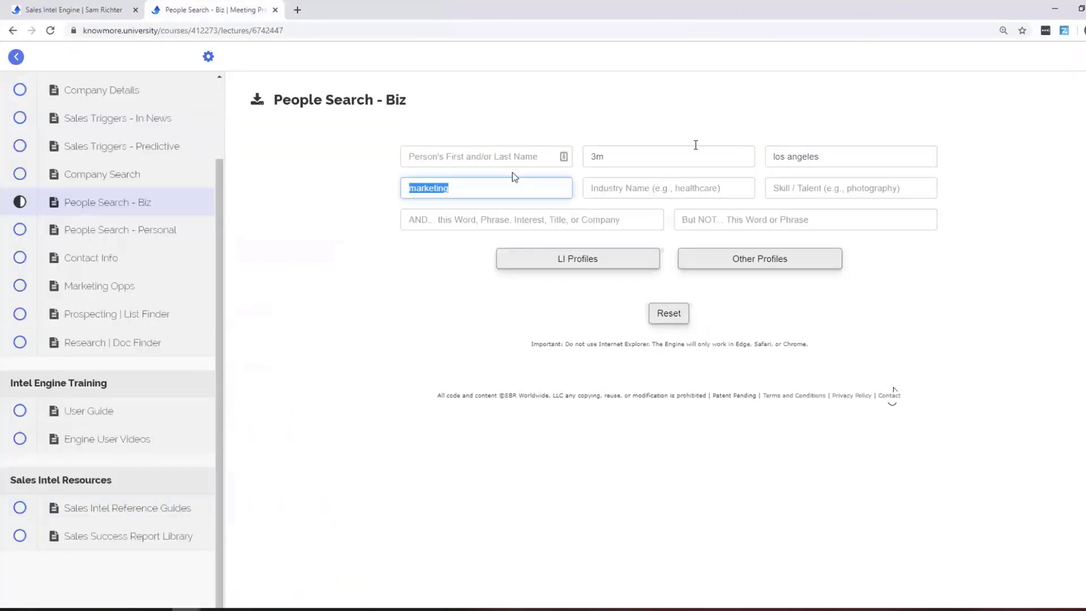
type("director")
left_click(703, 189)
type("marketing")
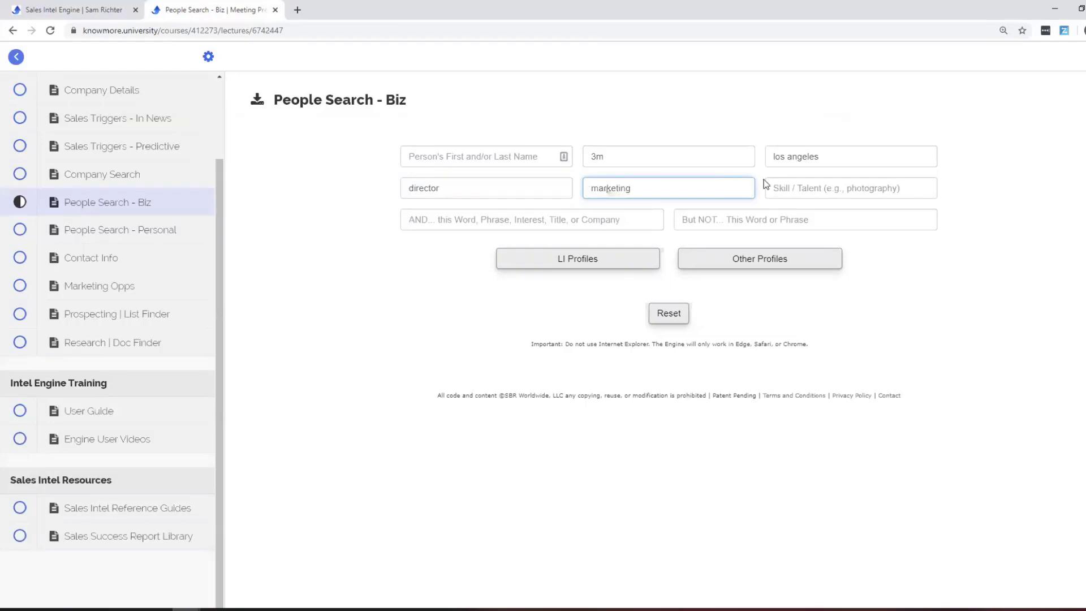
left_click(634, 261)
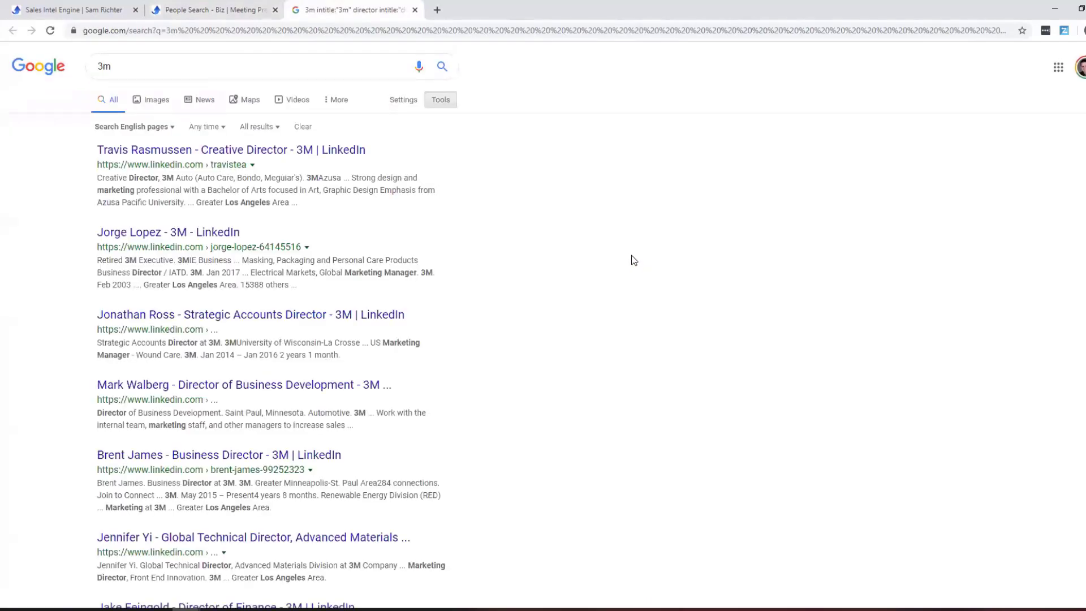
scroll(468, 240, "down", 1)
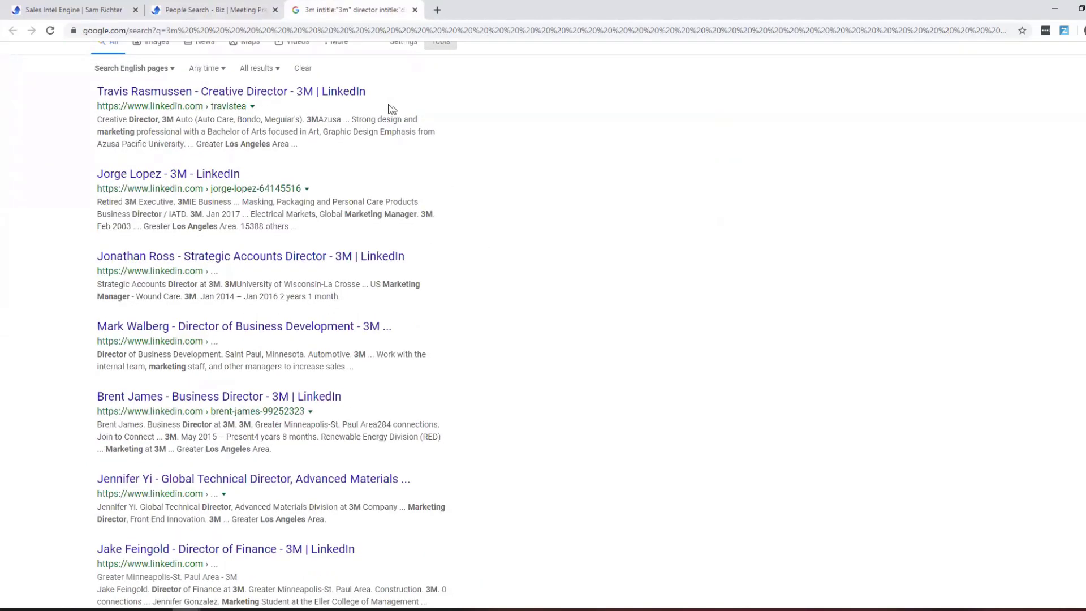
left_click(414, 10)
left_click(668, 313)
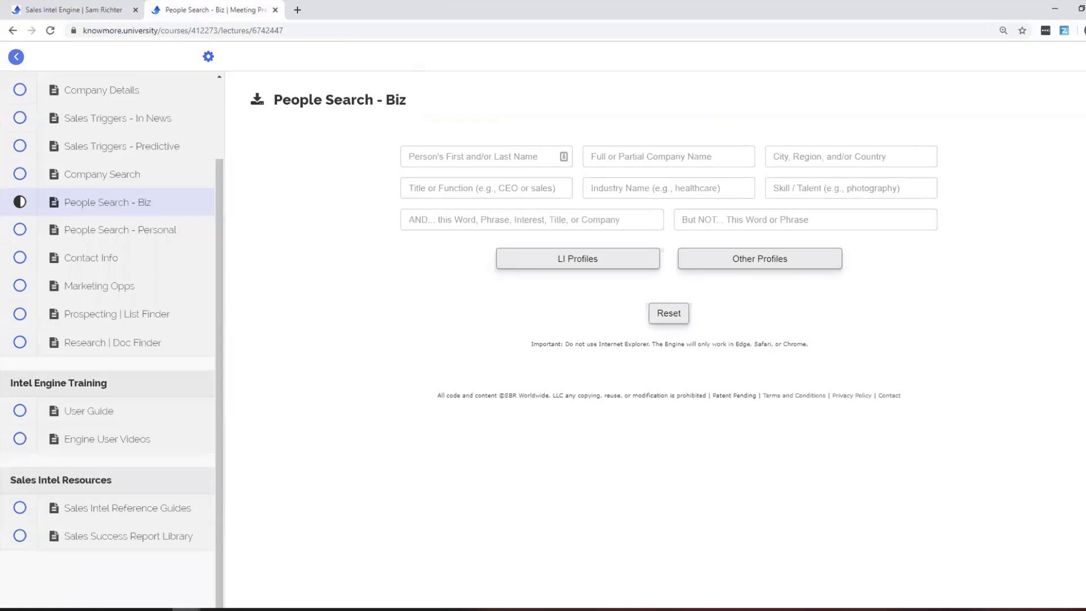
Search LinkedIn profiles for university of minnesota CEOs in healthcare in los angeles.
left_click(472, 214)
type("unive")
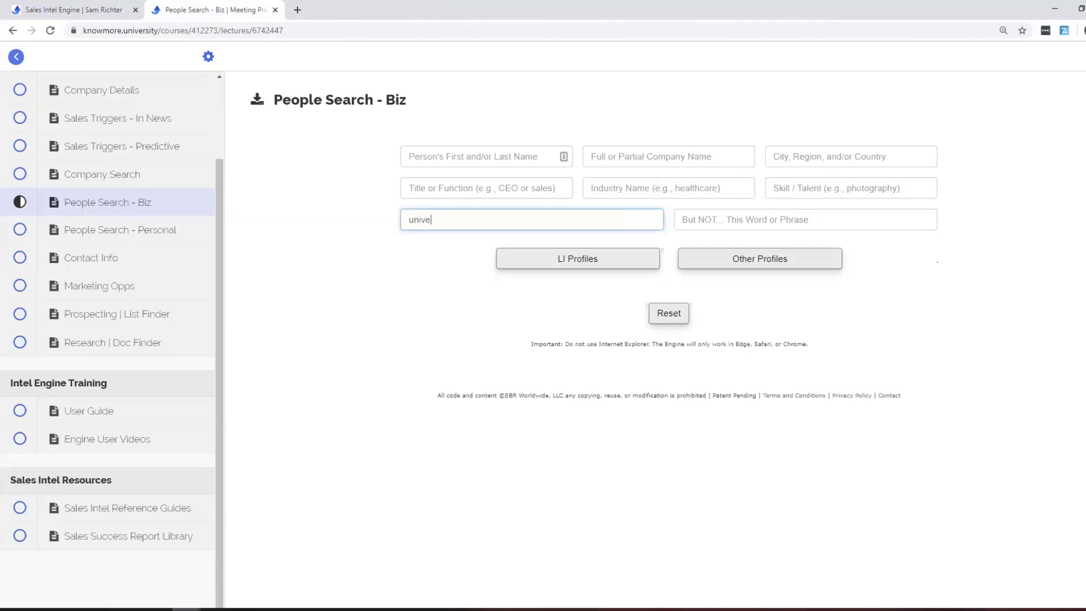
type("rsity of minnesota")
left_click(798, 159)
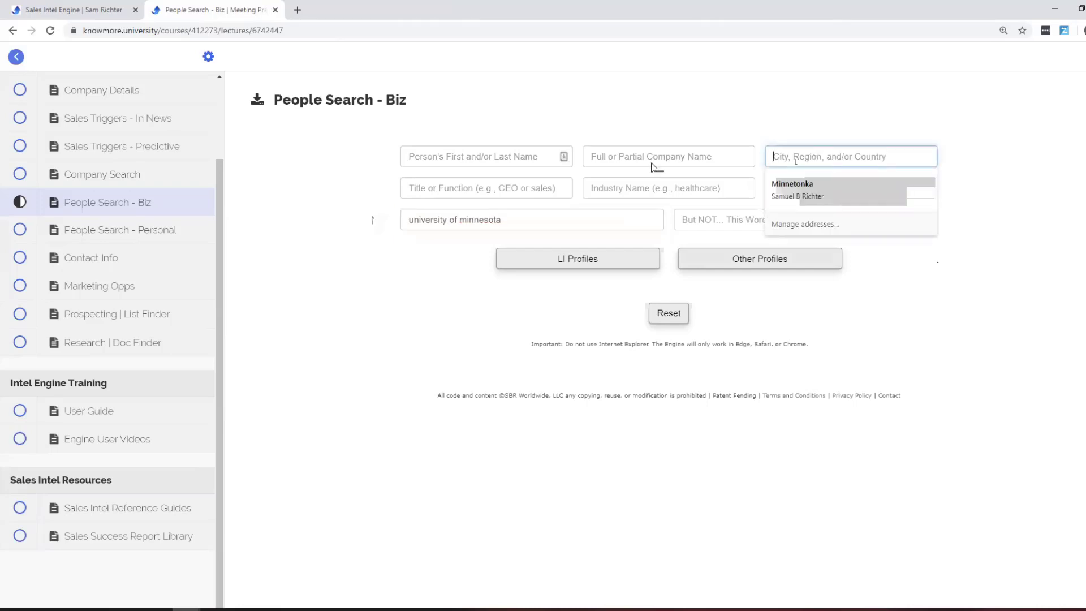
type("los angele")
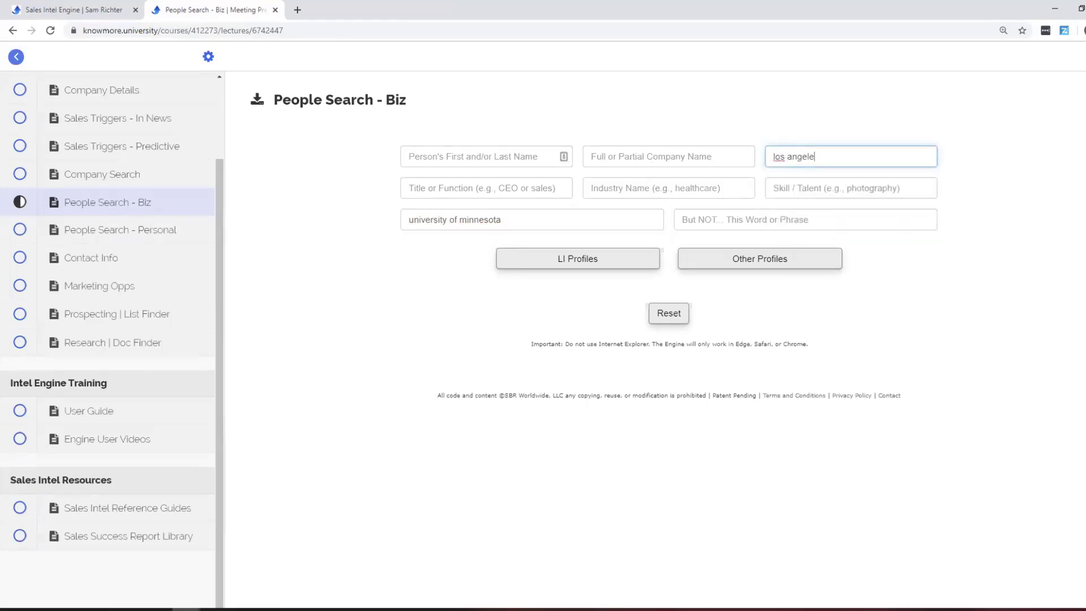
type("s")
left_click(506, 189)
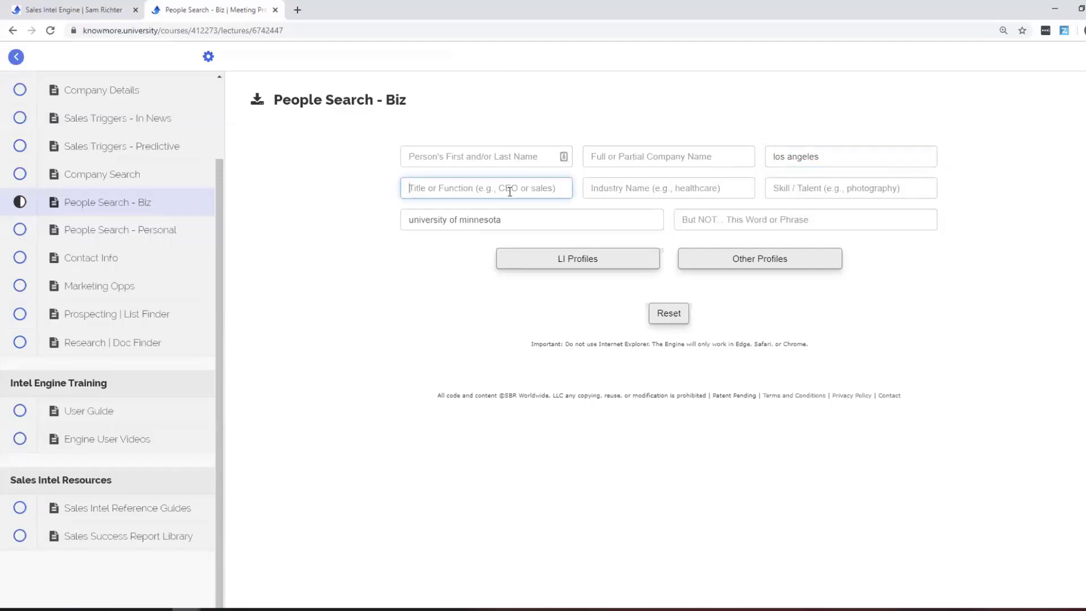
type("ceo")
left_click(629, 189)
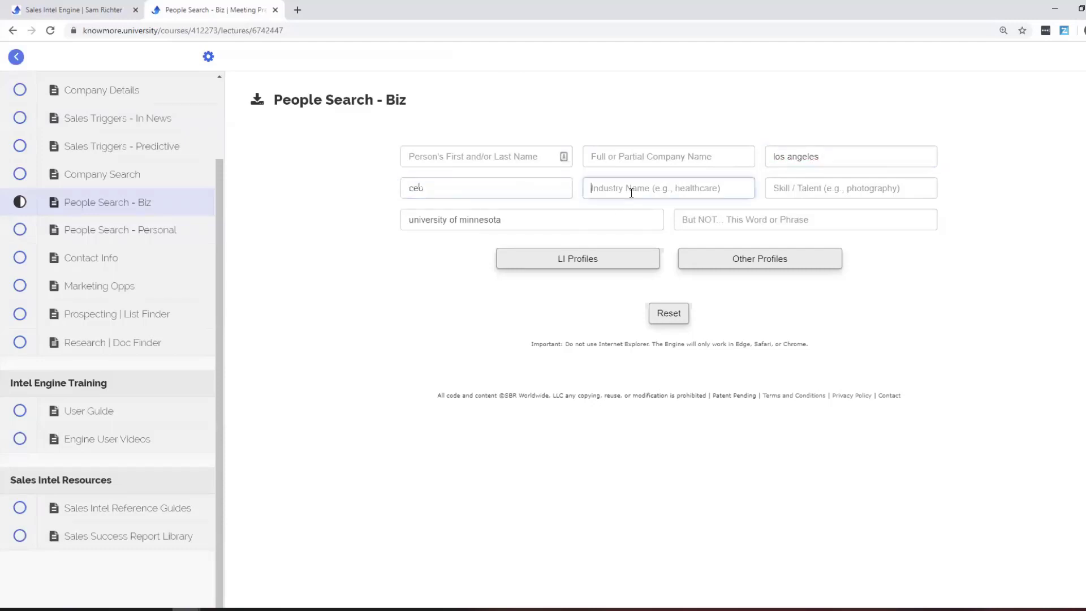
type("healthcare")
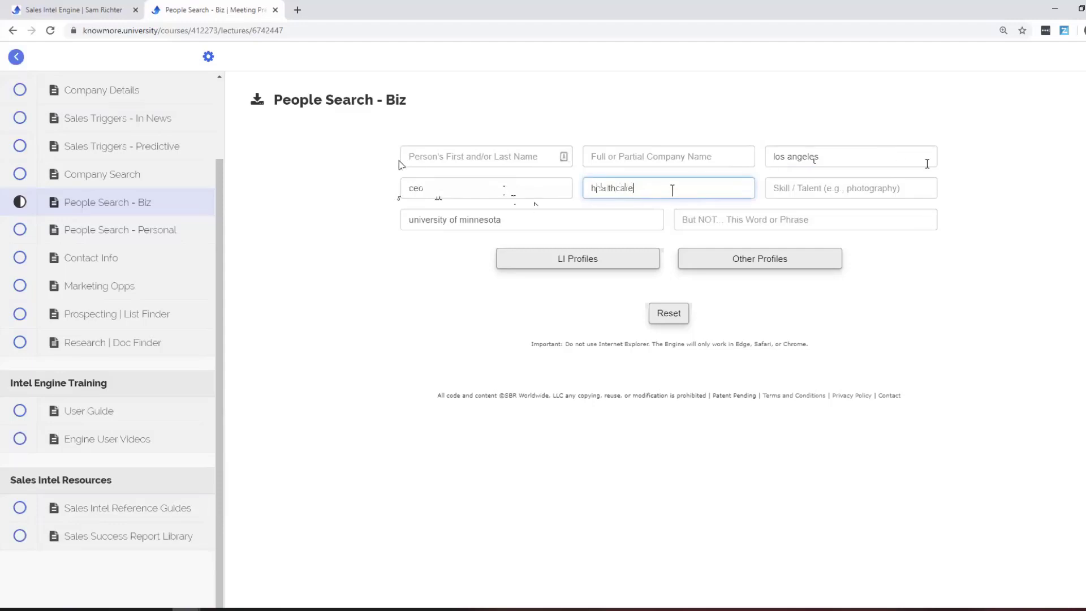
left_click(554, 257)
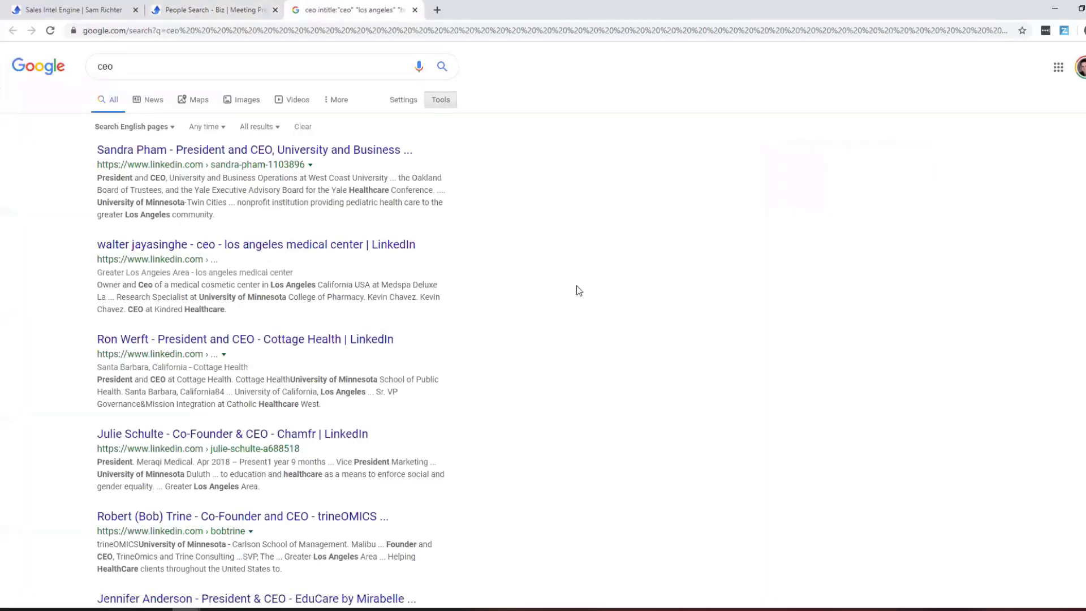
scroll(576, 290, "down", 3)
scroll(578, 290, "down", 1)
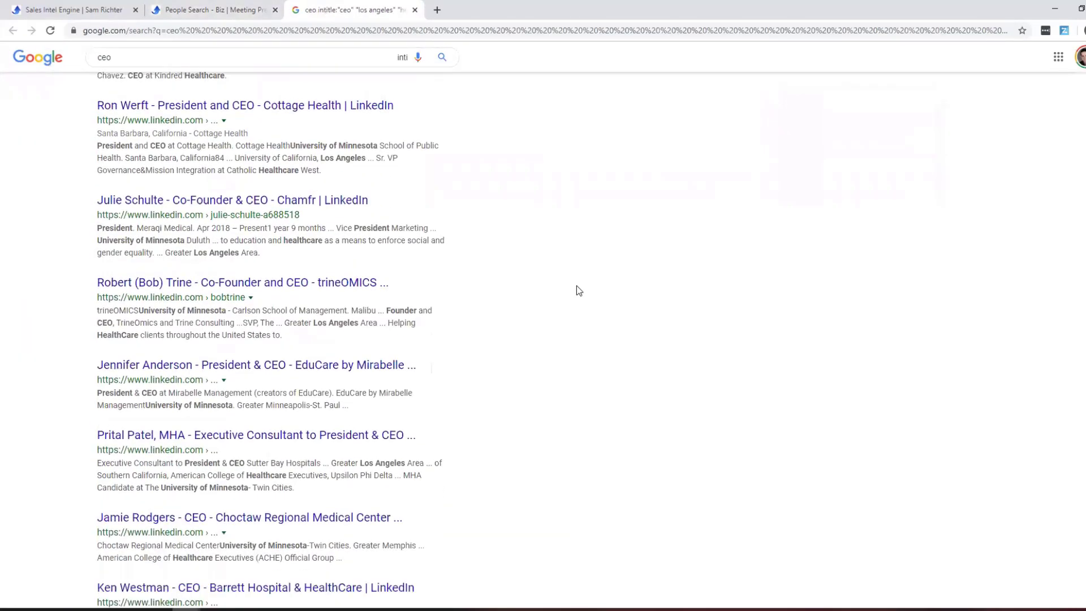
scroll(578, 291, "down", 2)
scroll(350, 297, "up", 6)
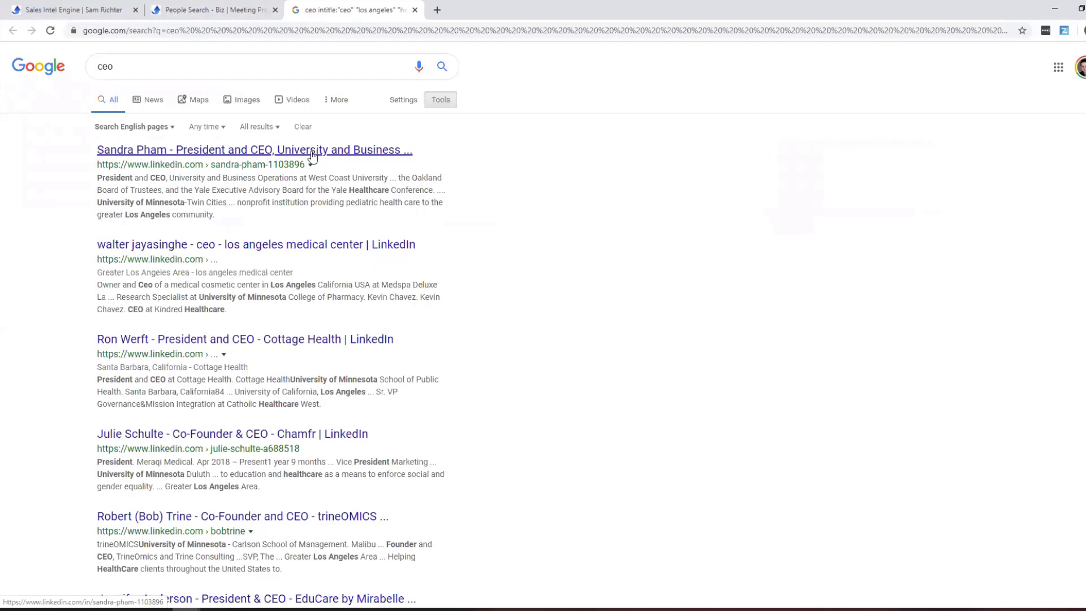
View the first result's LinkedIn profile, close both tabs, and go to People Search - Personal.
left_click(314, 156)
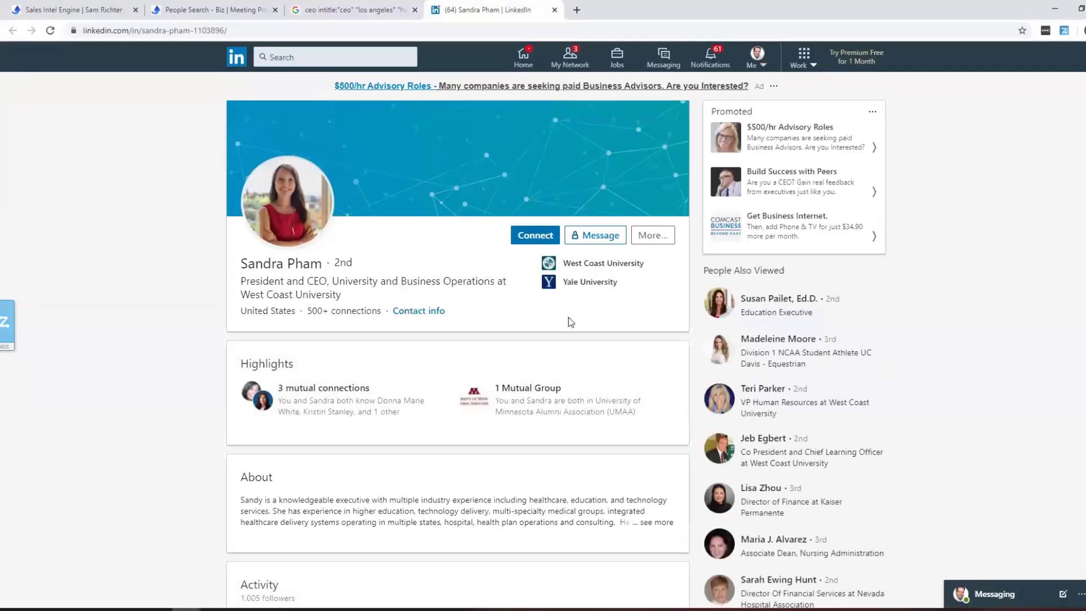
scroll(519, 325, "down", 7)
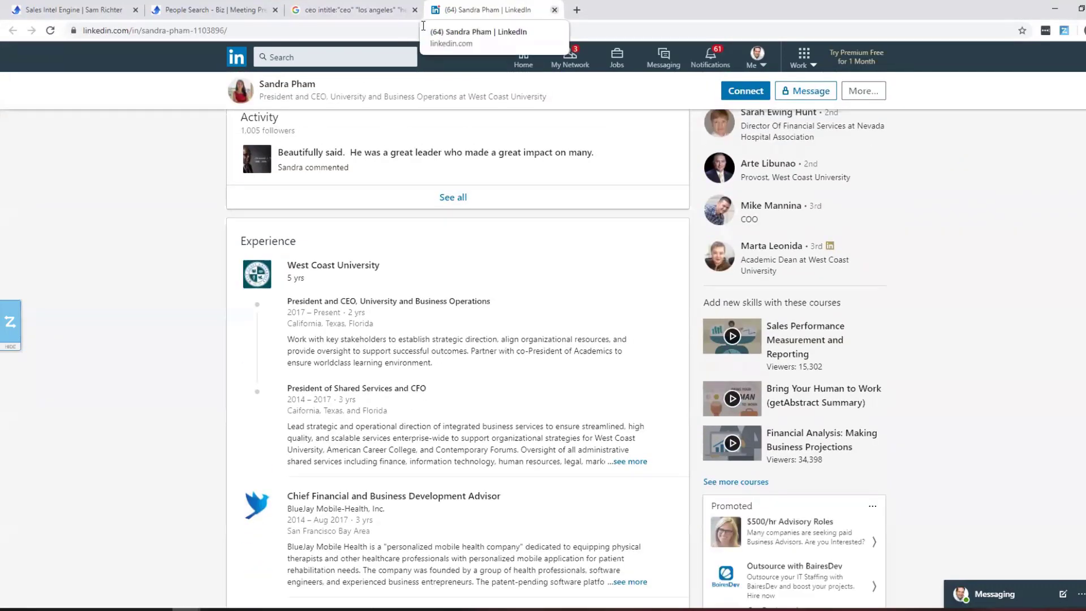
left_click(554, 10)
left_click(415, 10)
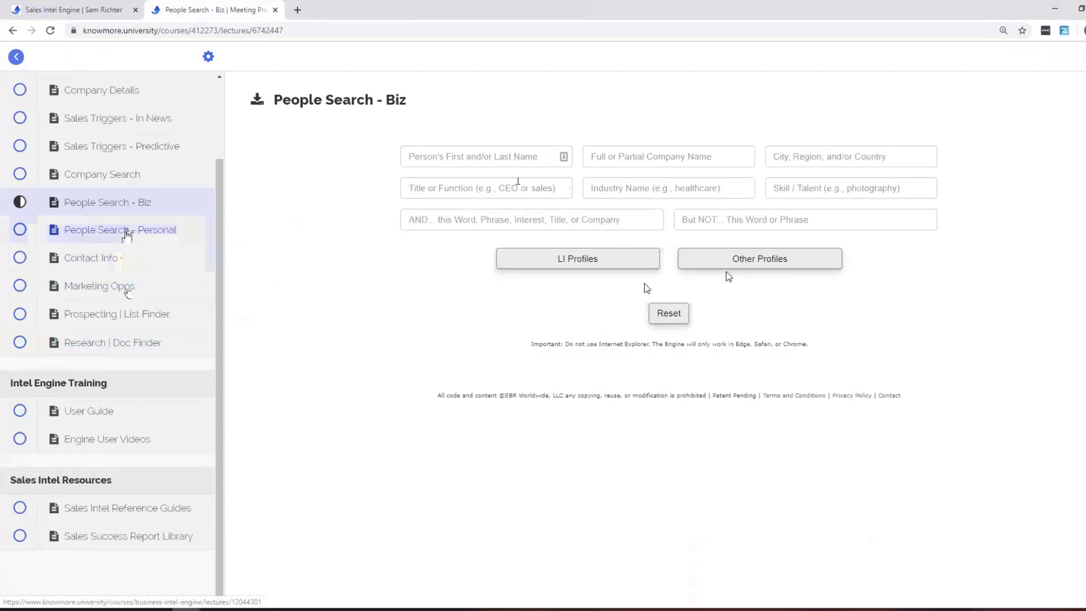
left_click(126, 233)
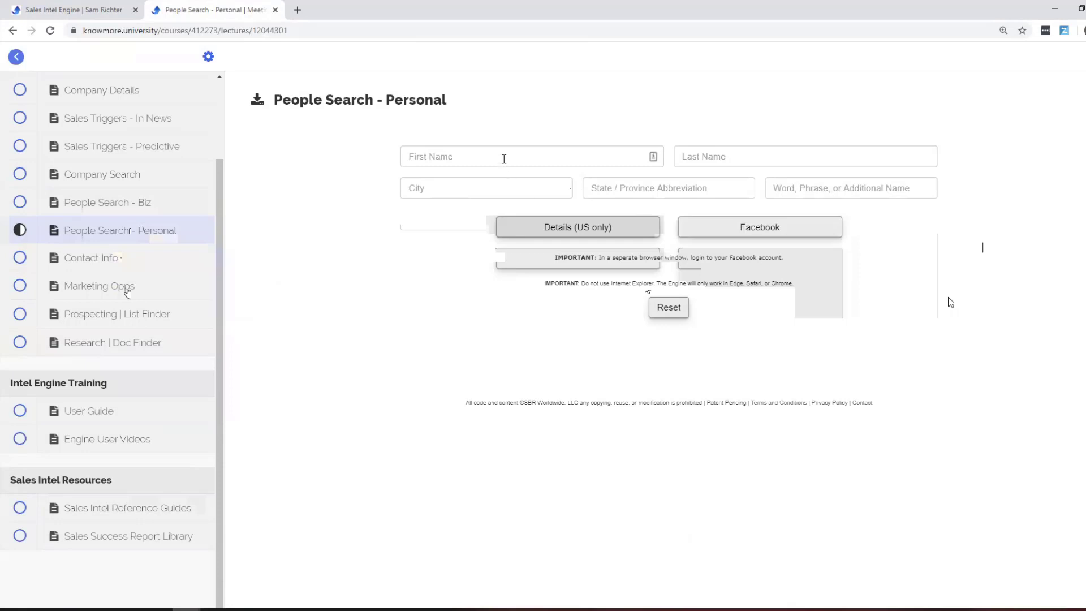
Search US details for the person's first and last name in minnetonka, mn.
left_click(503, 157)
left_click(685, 157)
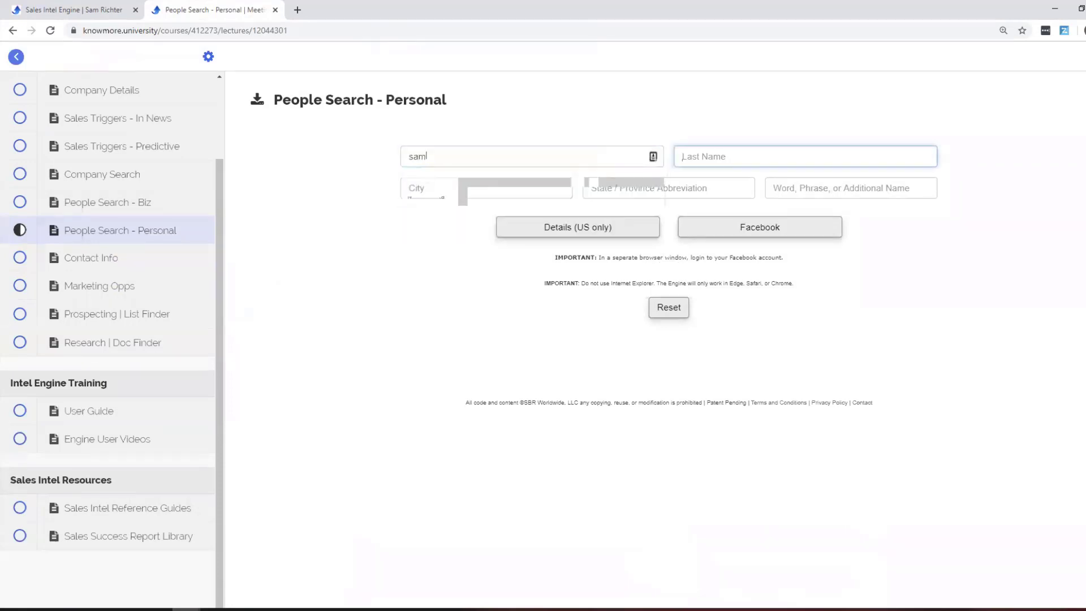
left_click(410, 187)
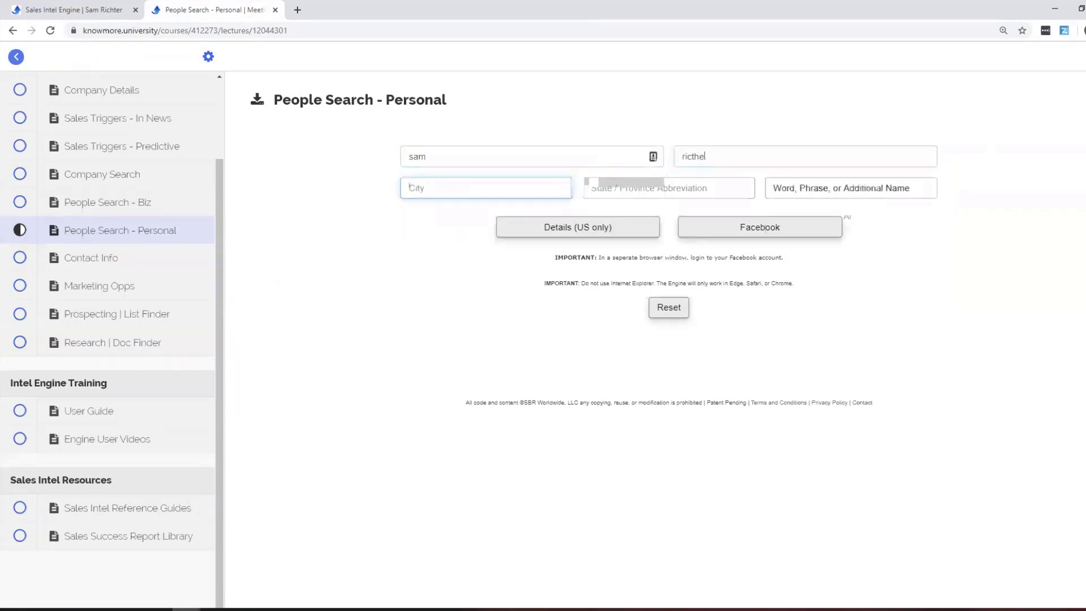
key("shift+Tab")
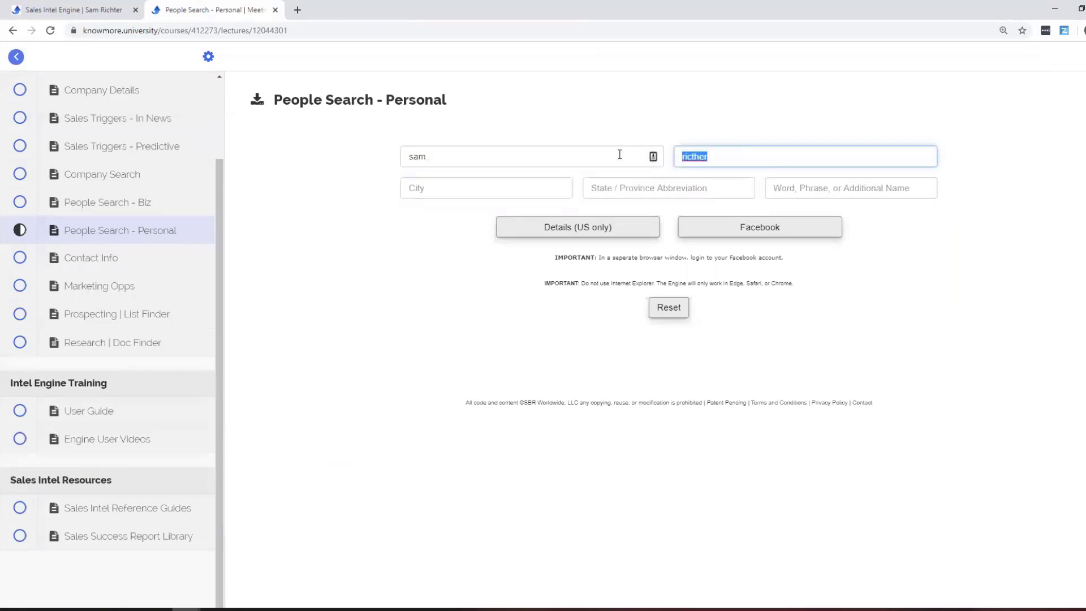
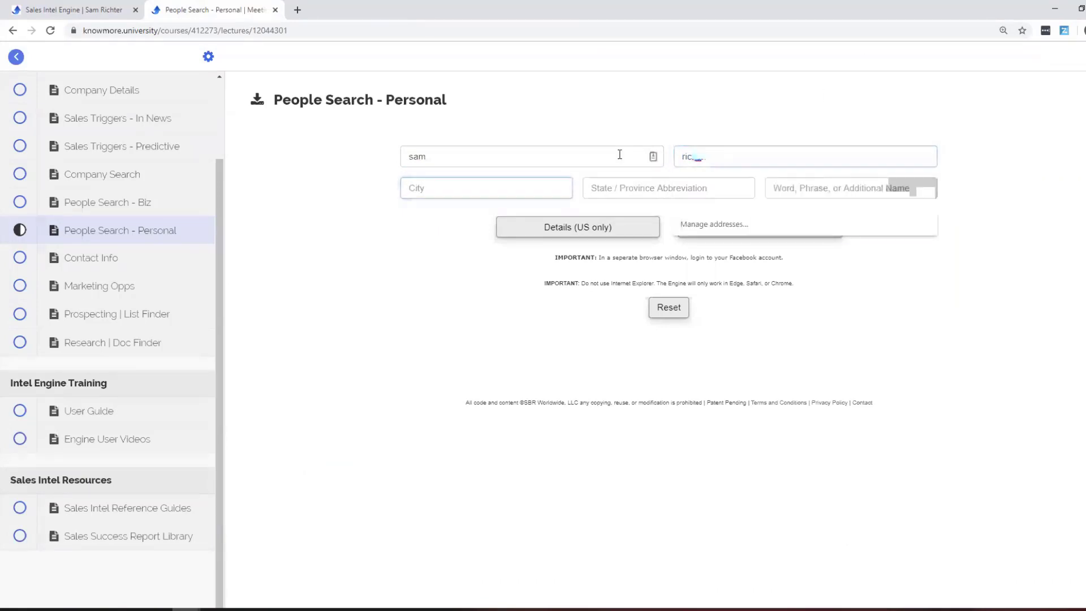
key("Tab")
type("minnetonk")
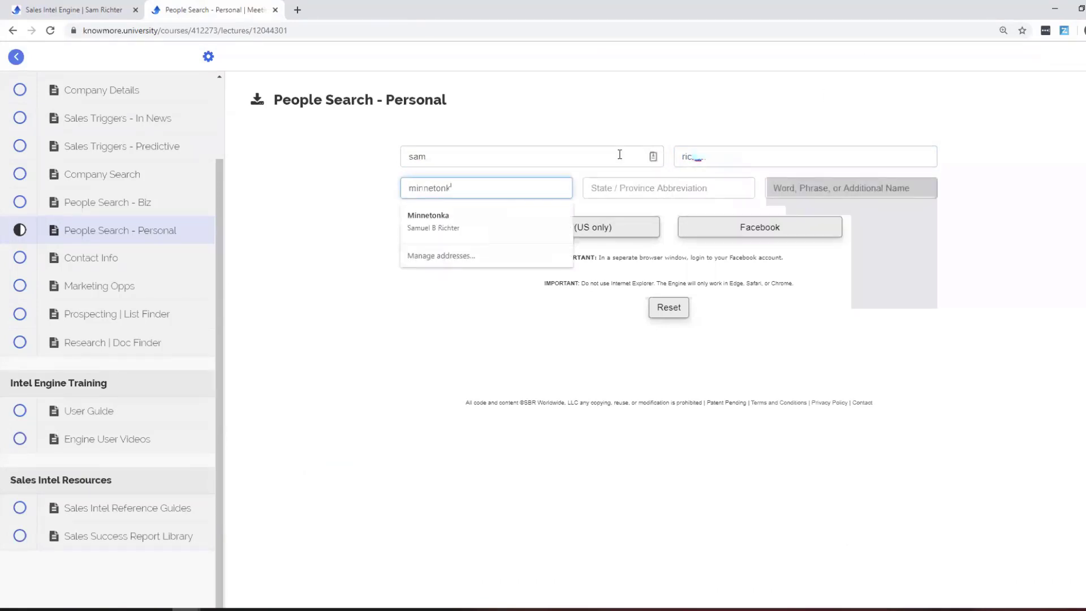
type("a")
key("Tab")
type("mn")
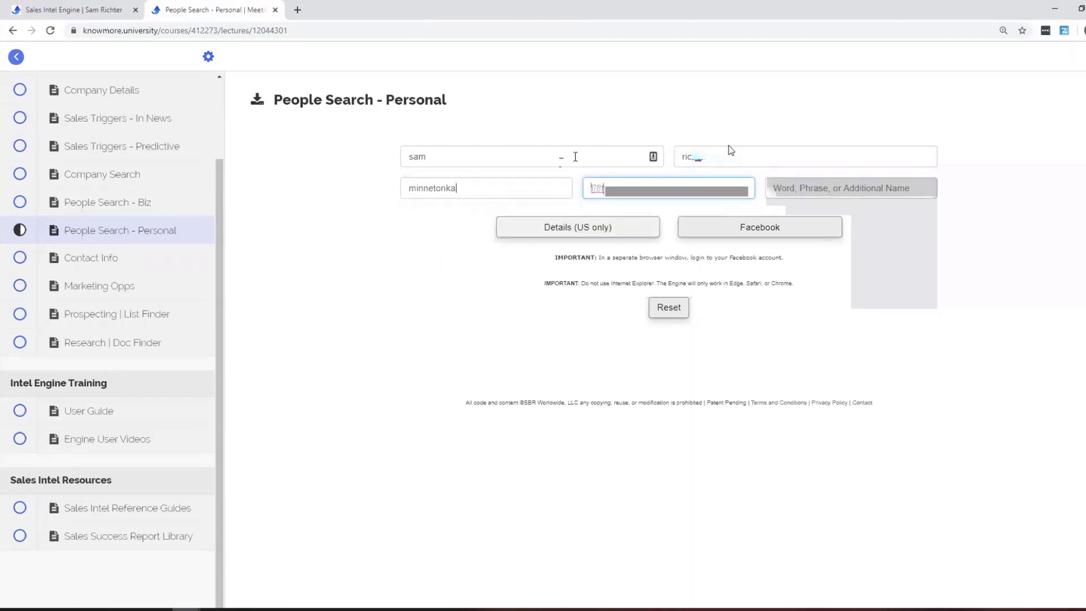
left_click(609, 227)
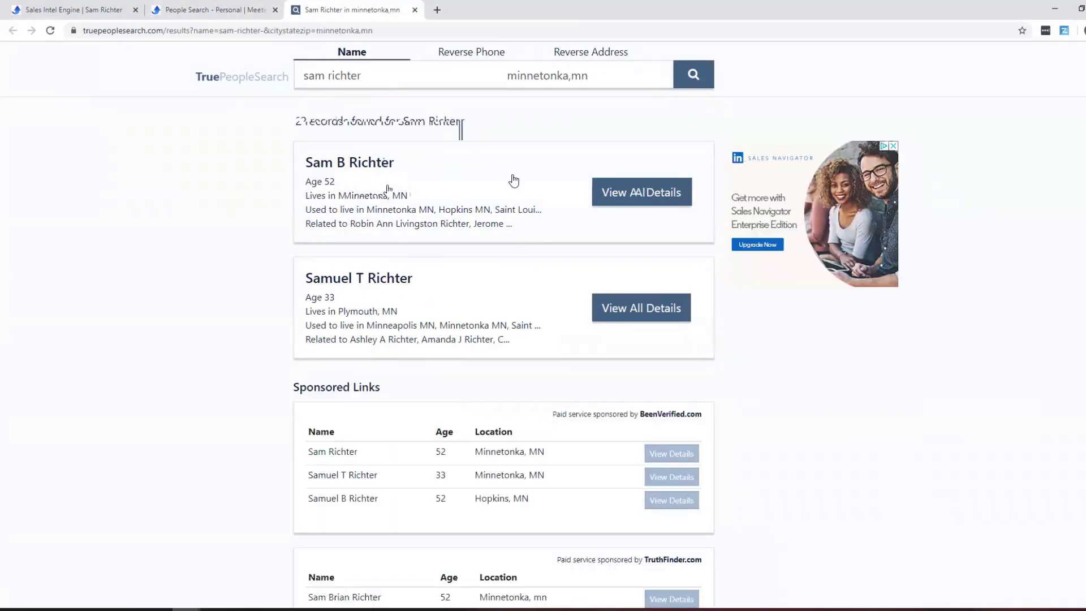
Open the first match's full record and review the current address.
left_click(616, 198)
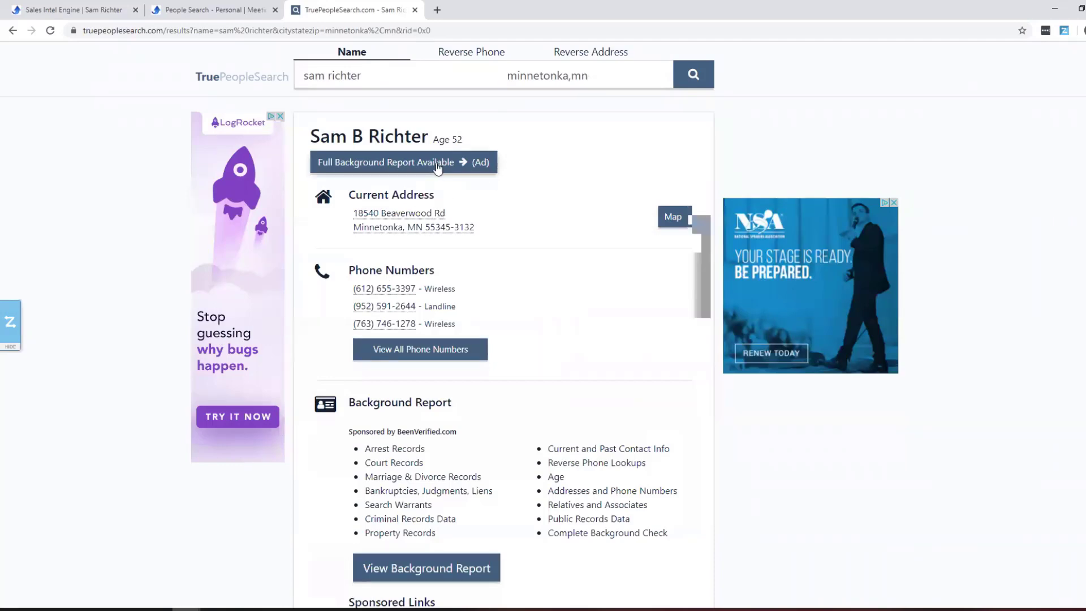
scroll(438, 169, "down", 1)
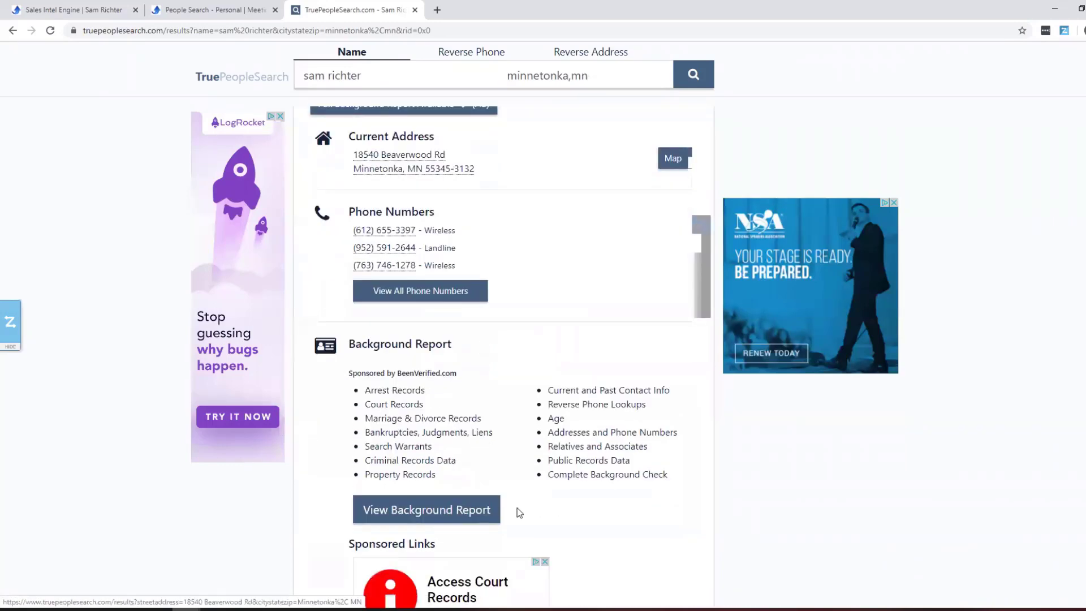
scroll(575, 283, "up", 1)
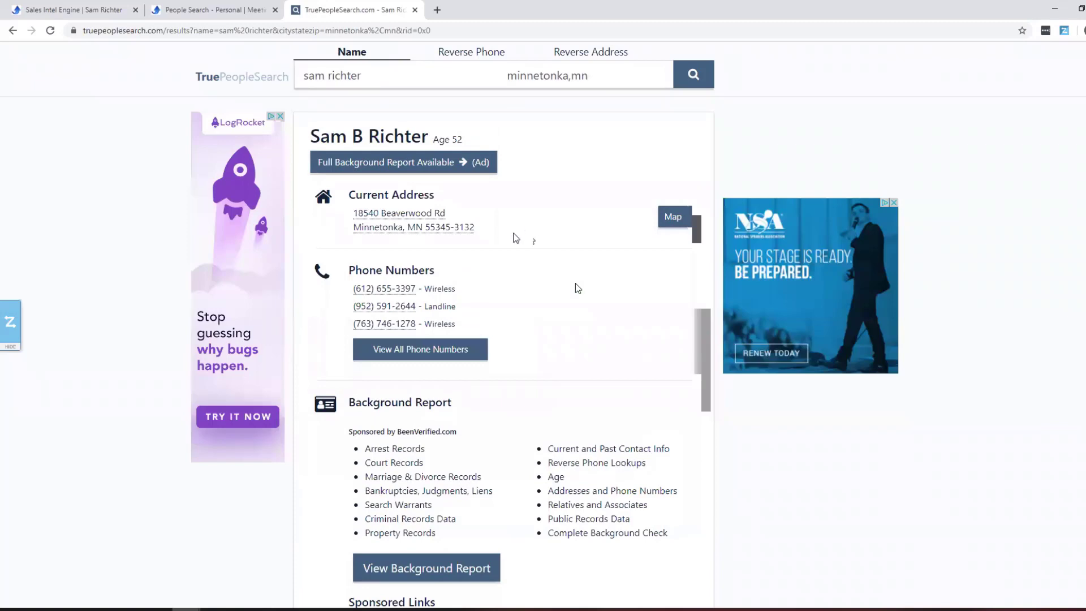
left_click_drag(352, 211, 475, 228)
left_click(539, 286)
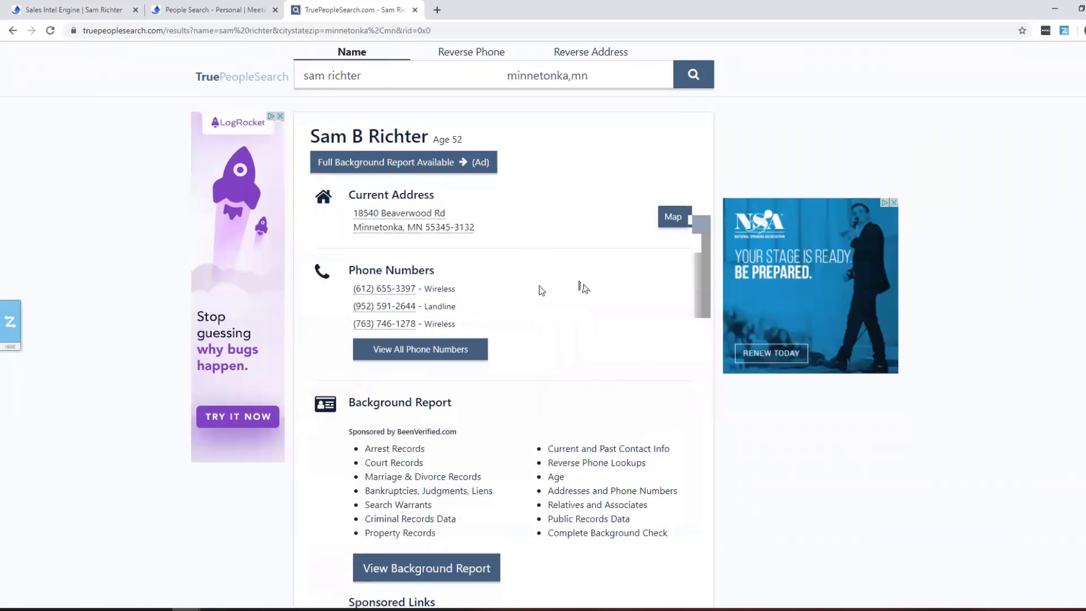
Browse the record's emails, past addresses, relatives and businesses, then close the TruePeopleSearch tab.
scroll(501, 317, "down", 8)
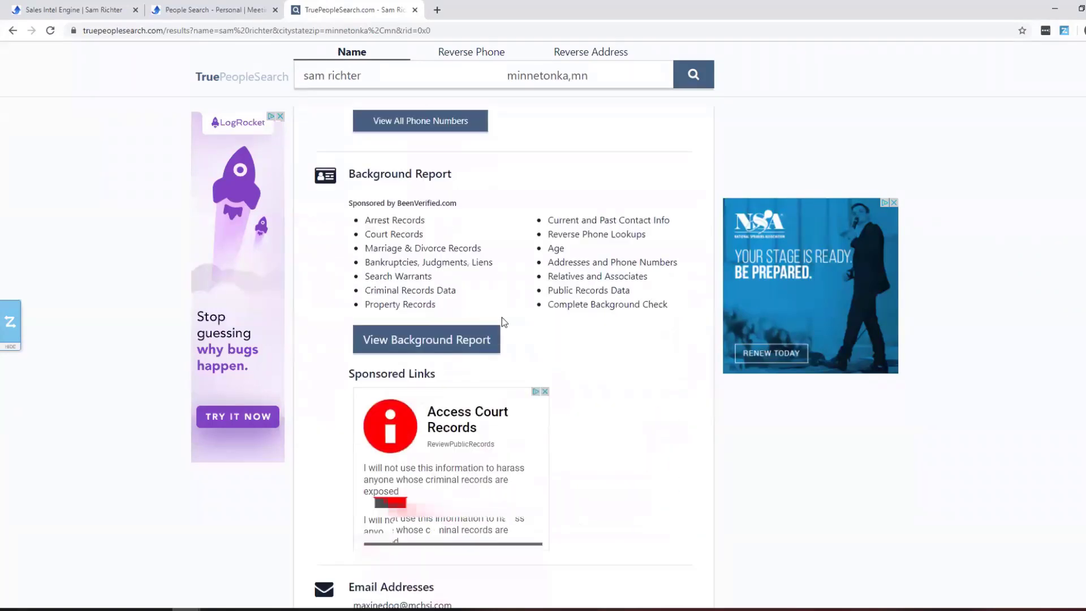
scroll(501, 317, "down", 2)
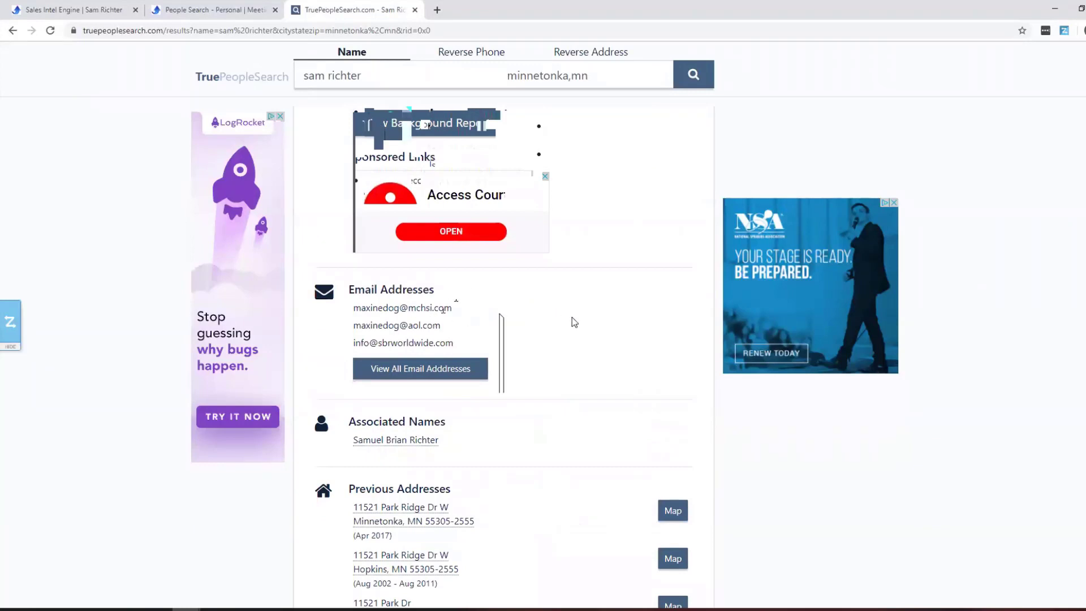
scroll(572, 318, "down", 1)
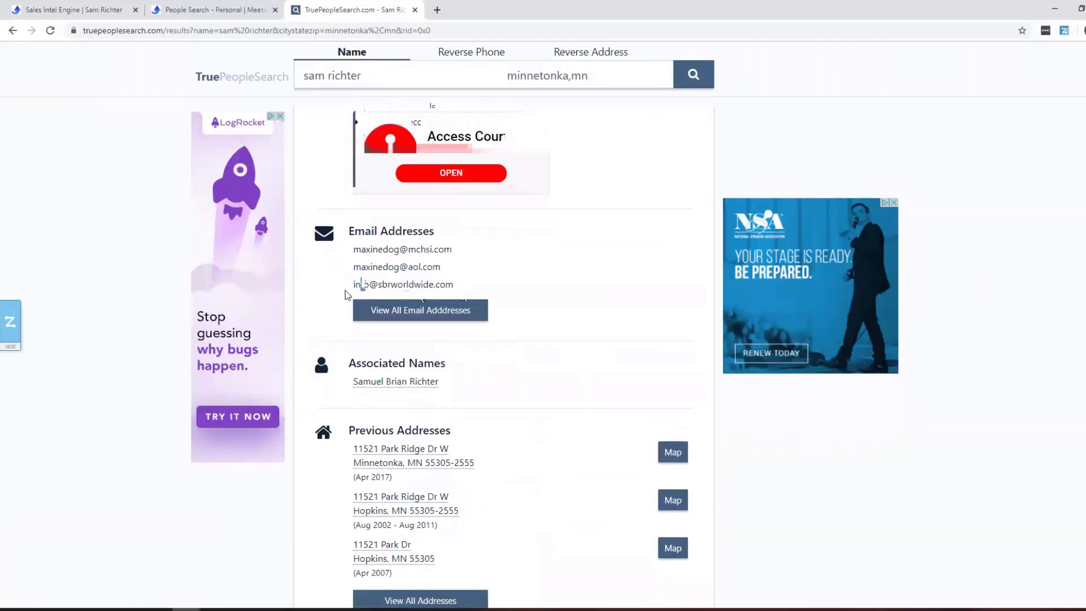
scroll(520, 288, "down", 4)
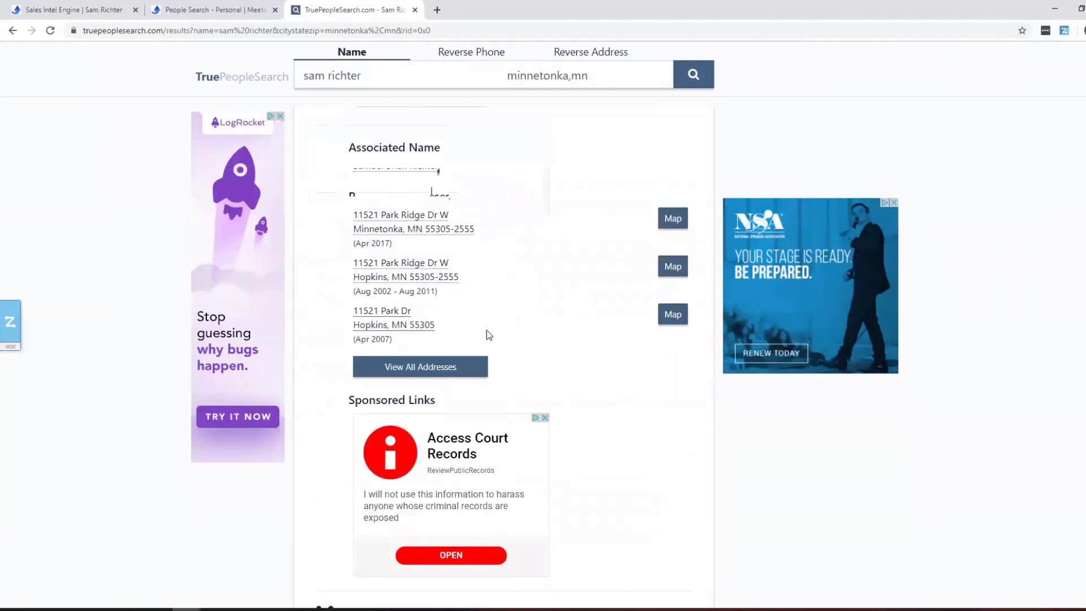
scroll(566, 238, "down", 7)
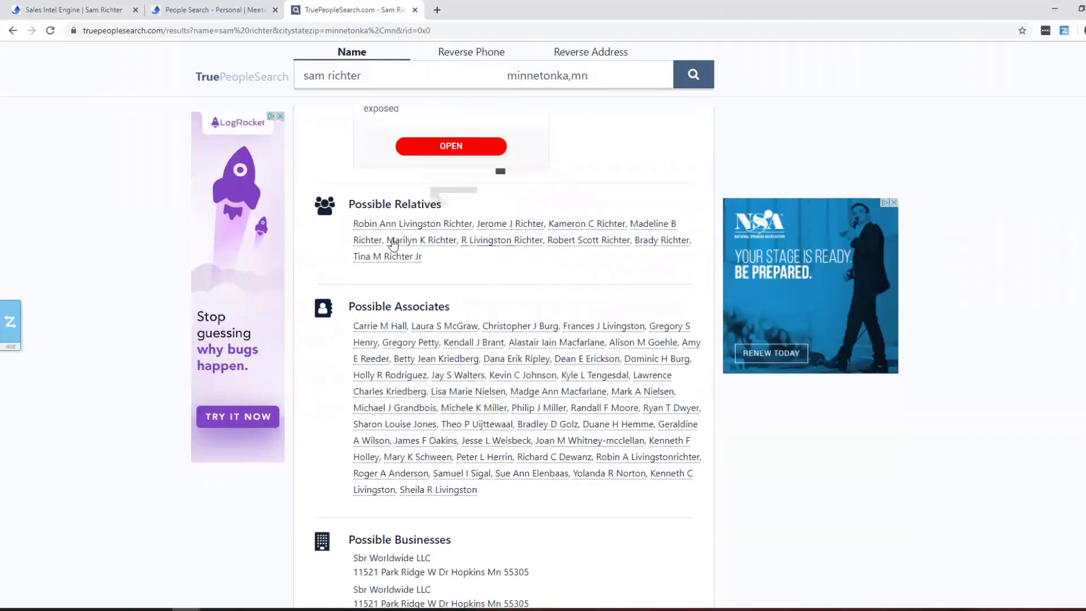
scroll(577, 249, "down", 4)
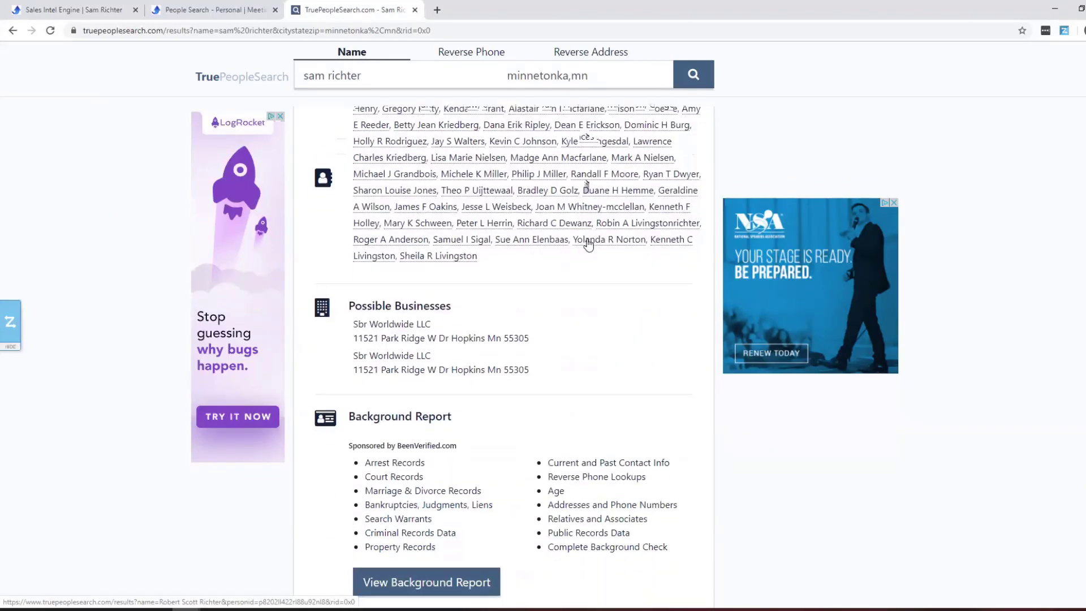
scroll(571, 334, "up", 15)
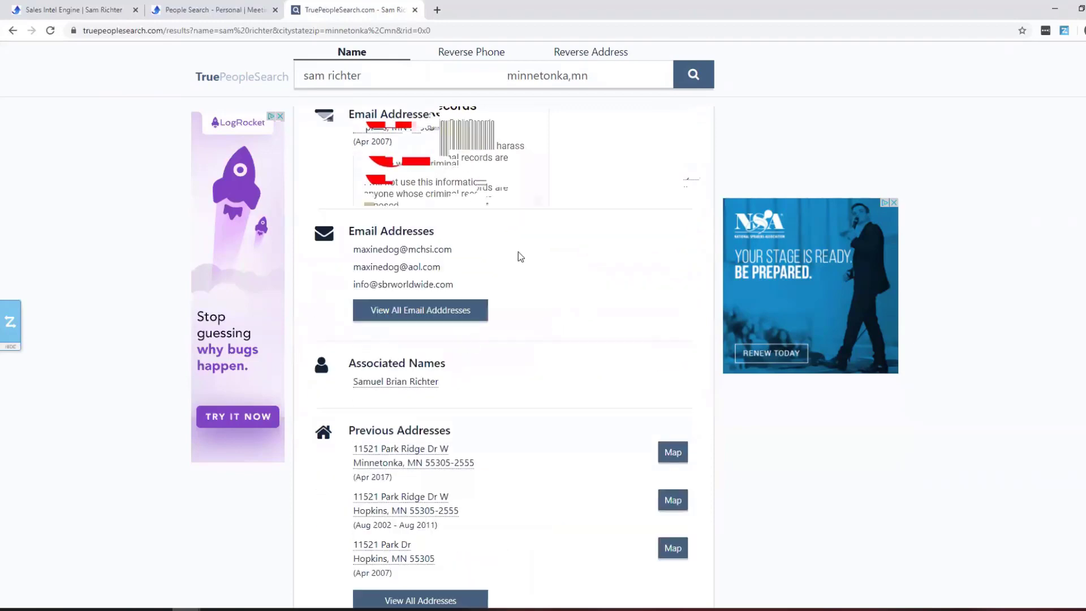
scroll(509, 238, "up", 6)
left_click(415, 10)
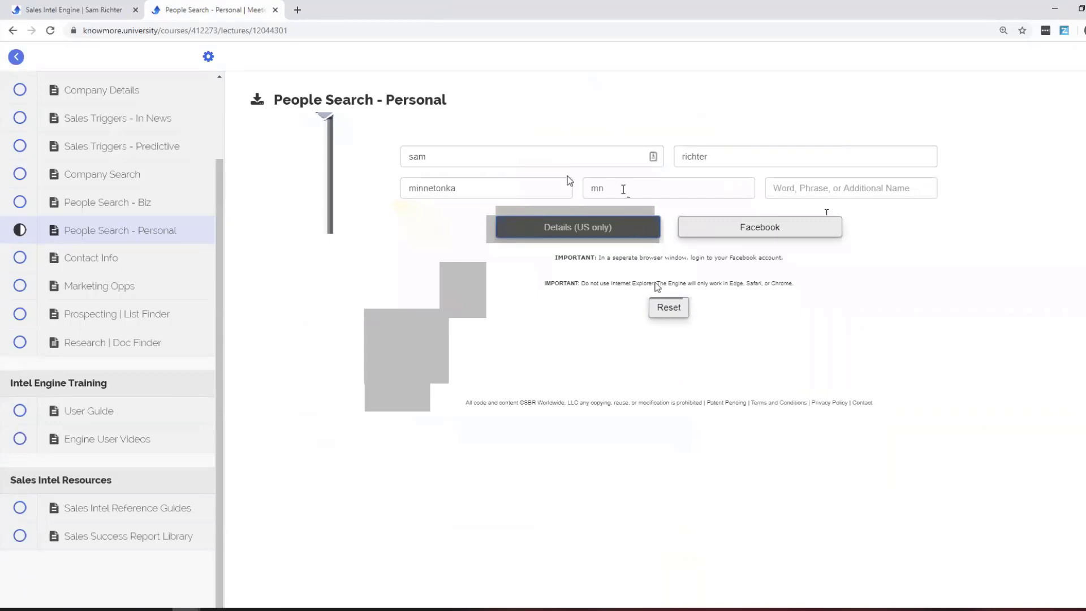
Remove 'mn' from the State field and run the name plus minnetonka search on Facebook.
left_click(623, 189)
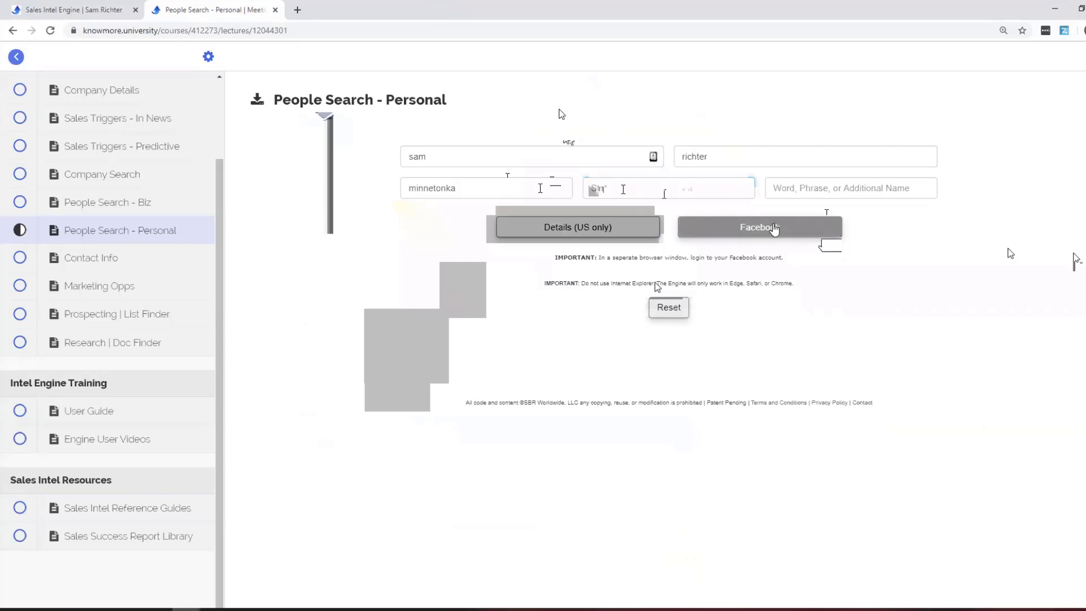
left_click(814, 233)
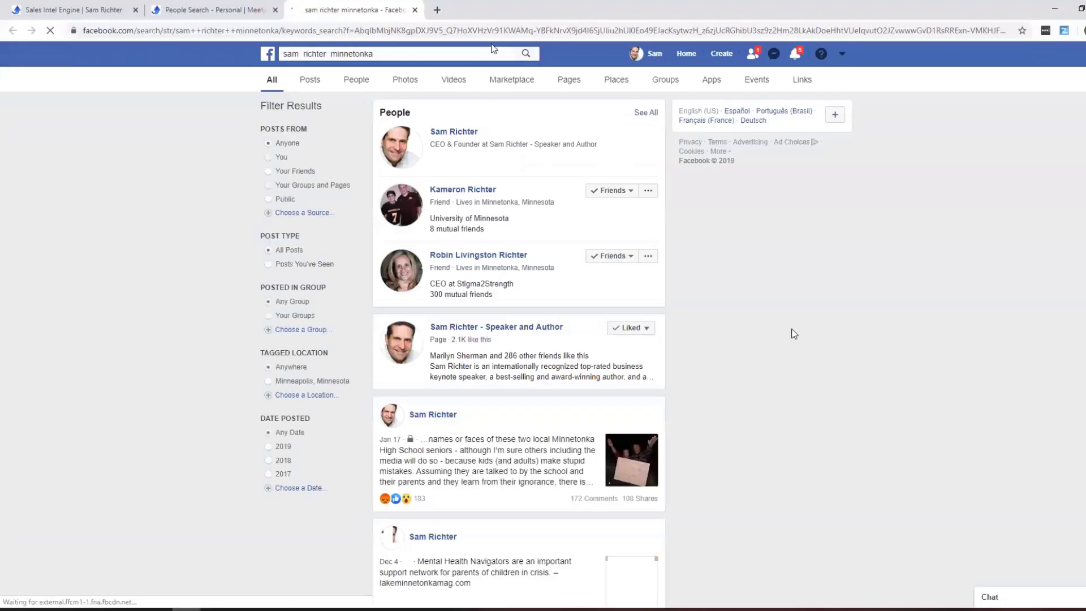
Look over the person's Facebook results and close that tab.
scroll(742, 371, "down", 7)
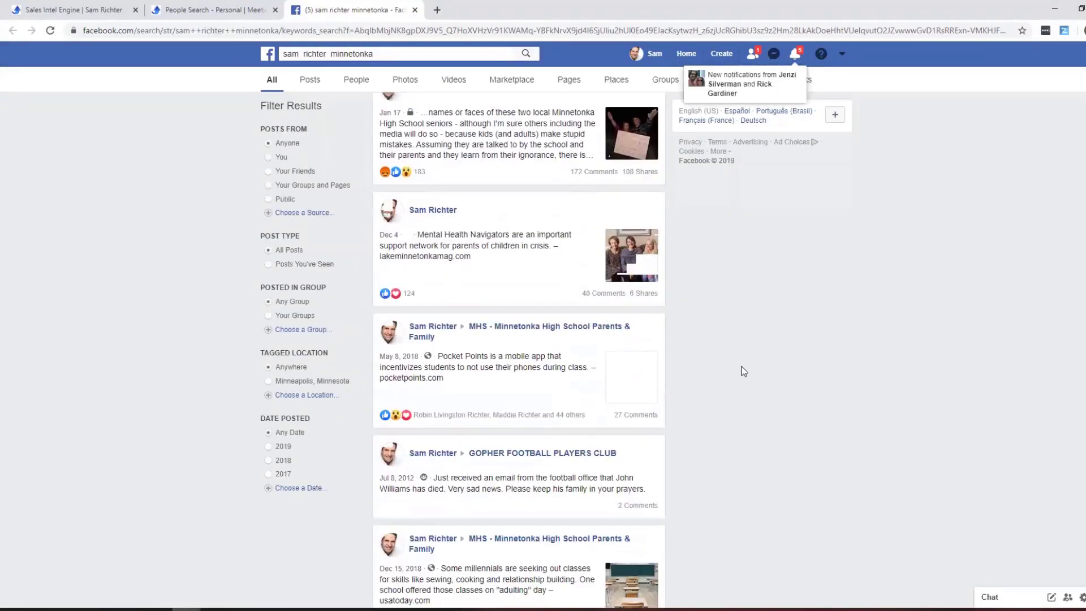
scroll(743, 371, "up", 7)
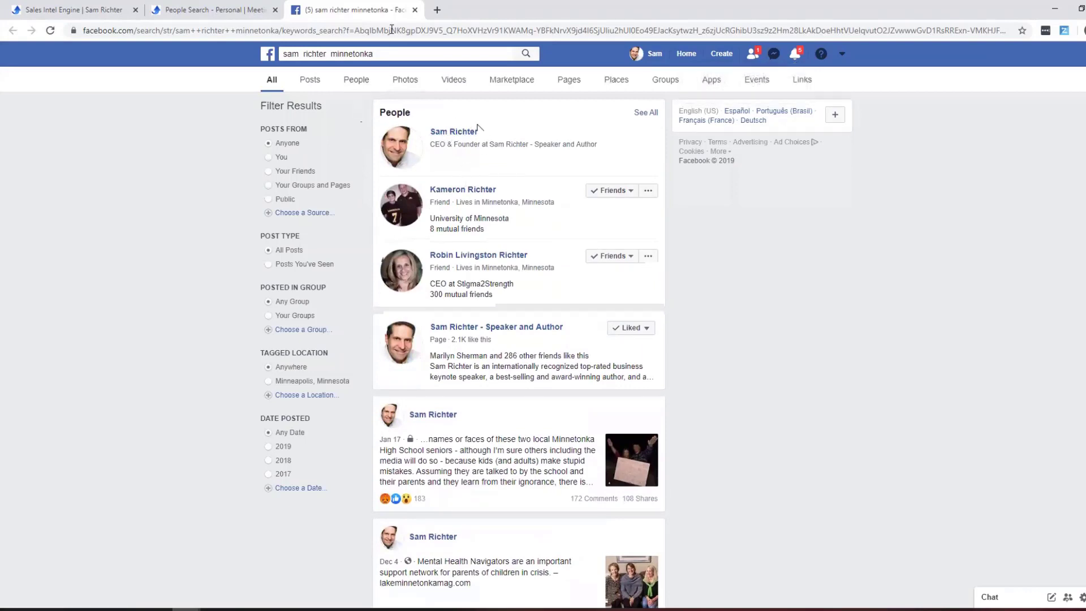
left_click(415, 10)
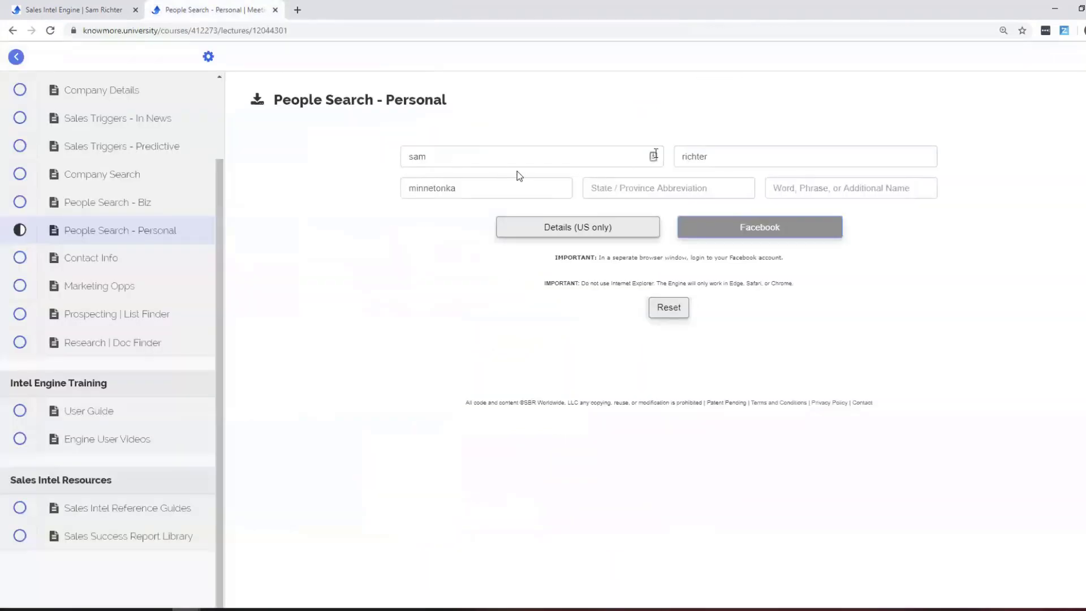
Clear both name fields, add 'dogs', and browse Facebook results for minnetonka dogs.
left_click(554, 157)
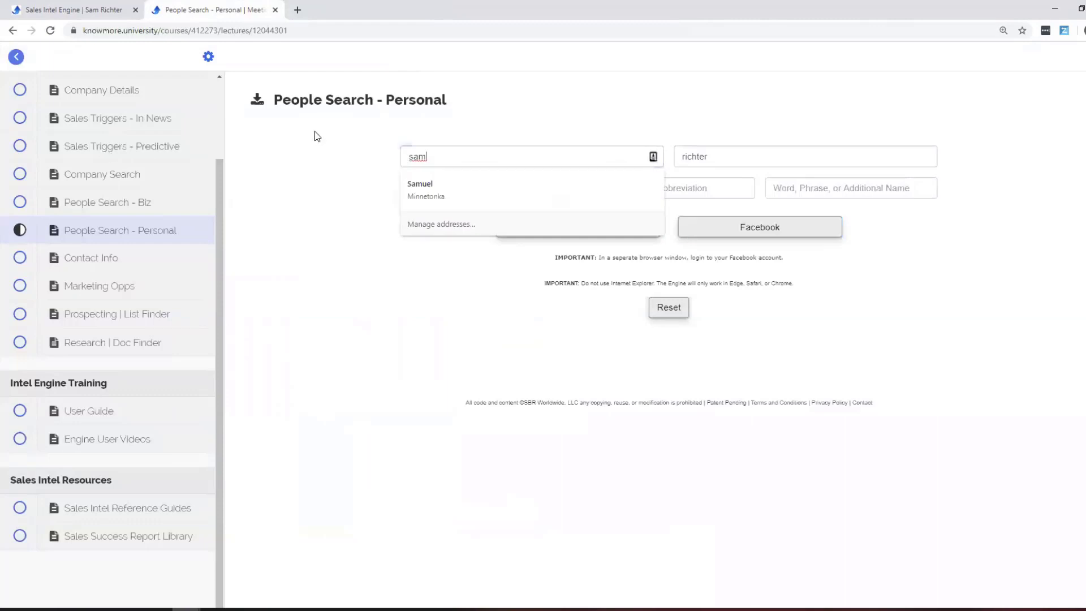
key("BackSpace")
key("BackSpace")
key("BackSpace")
double_click(763, 160)
key("BackSpace")
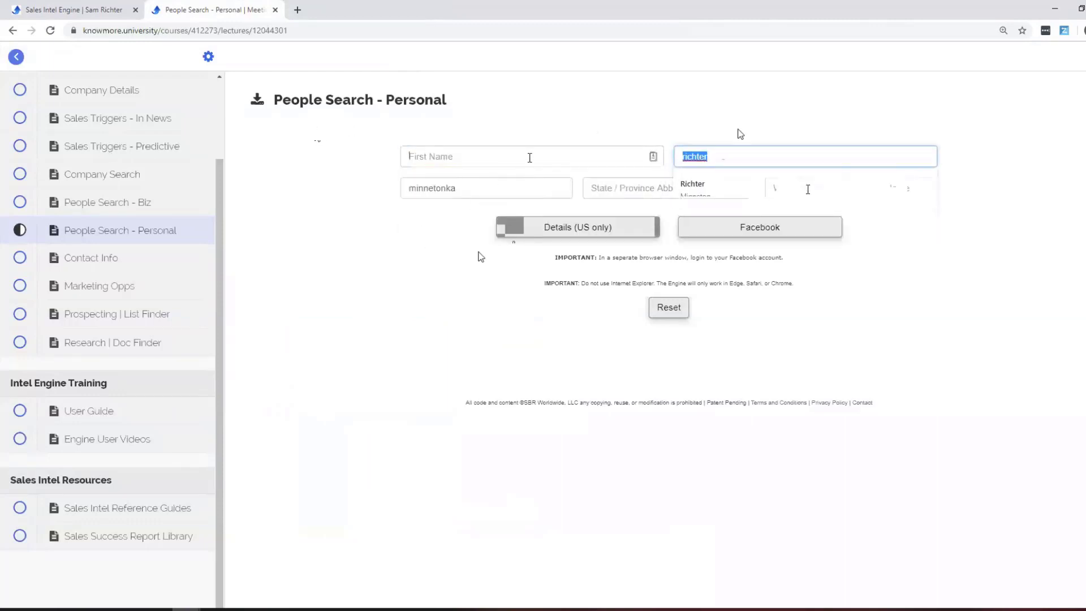
left_click(809, 189)
type("dogs")
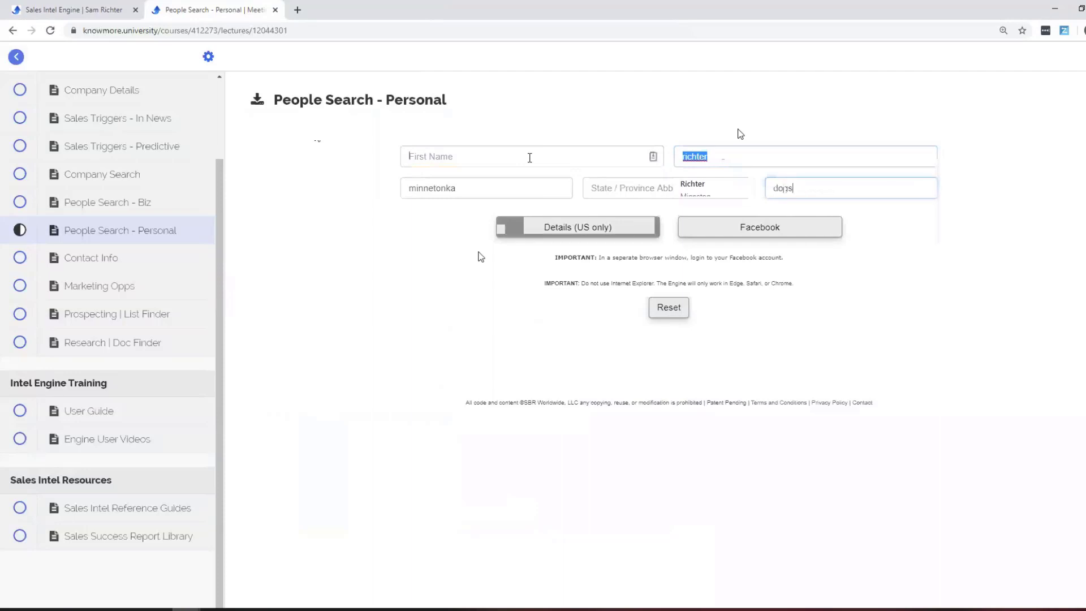
left_click(765, 233)
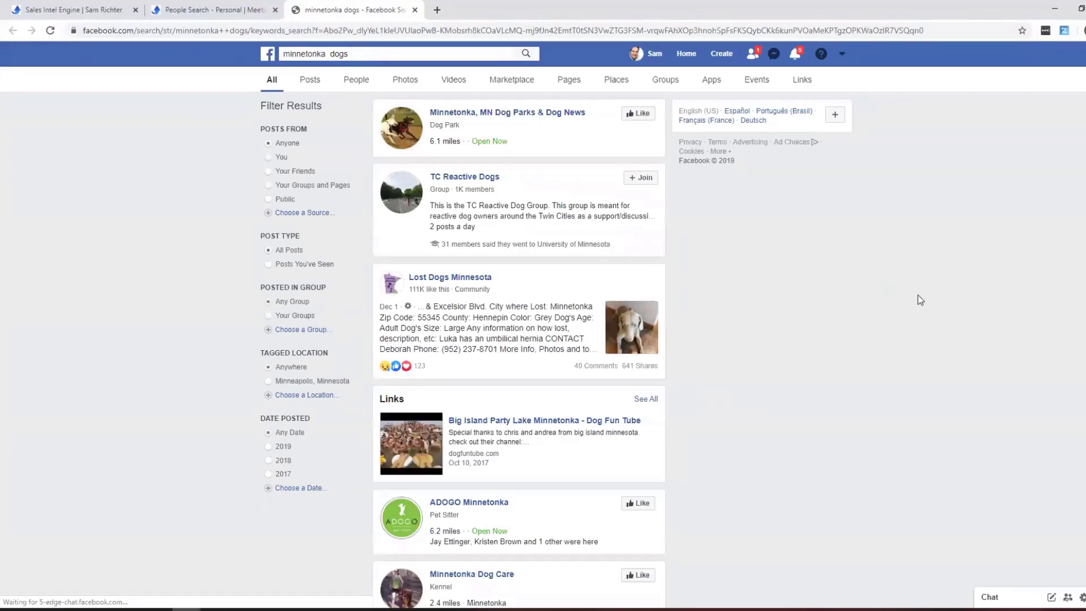
scroll(920, 299, "down", 10)
scroll(917, 299, "down", 3)
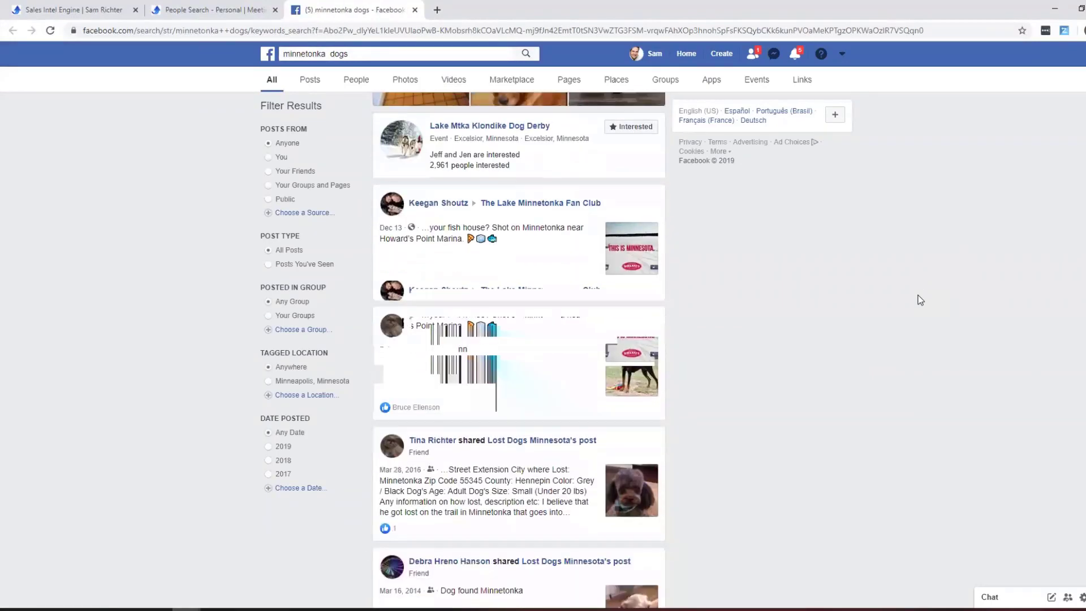
scroll(917, 298, "up", 8)
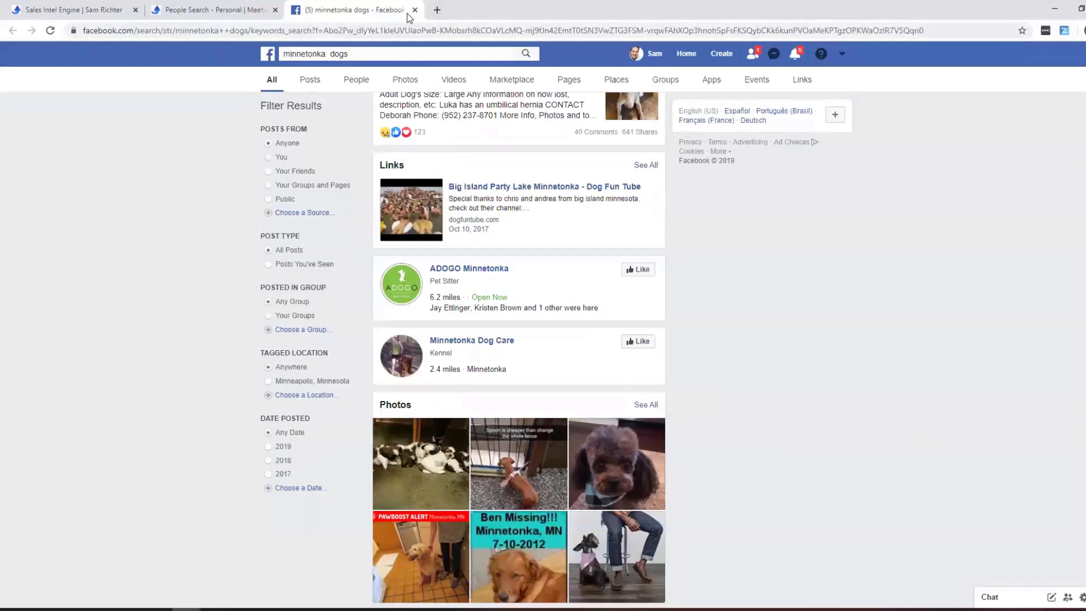
left_click(415, 10)
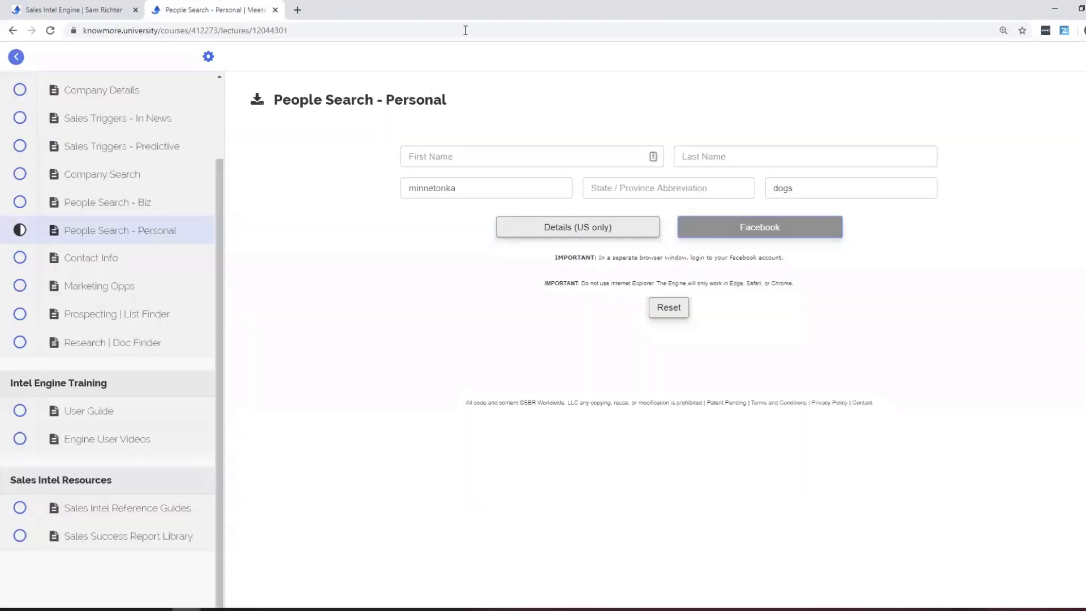
Reset the form, go to Contact Info, and run Email Naming Convention for actifi.com.
left_click(673, 306)
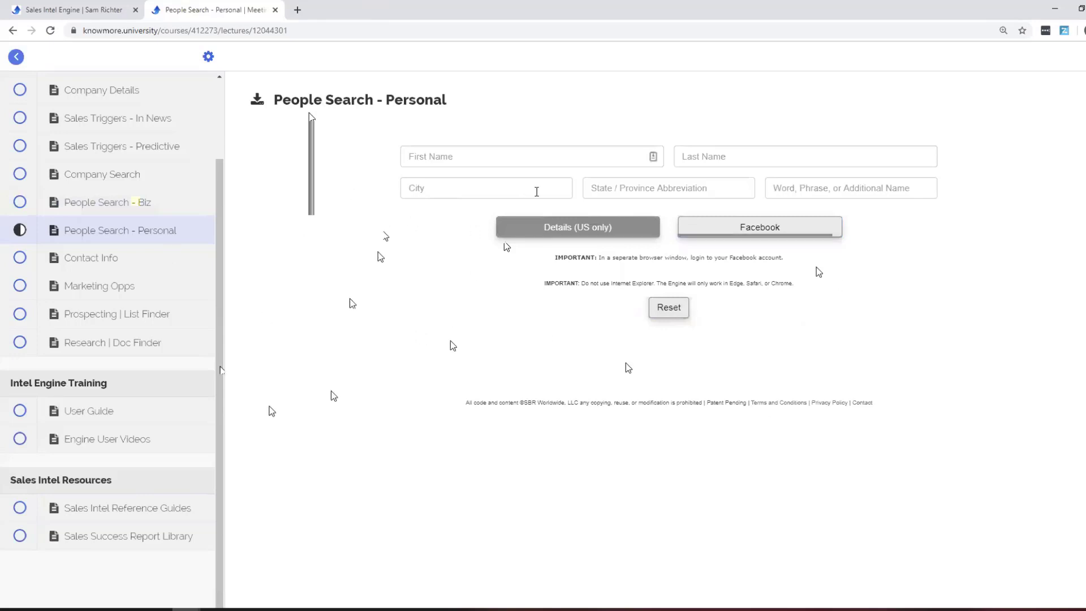
left_click(148, 258)
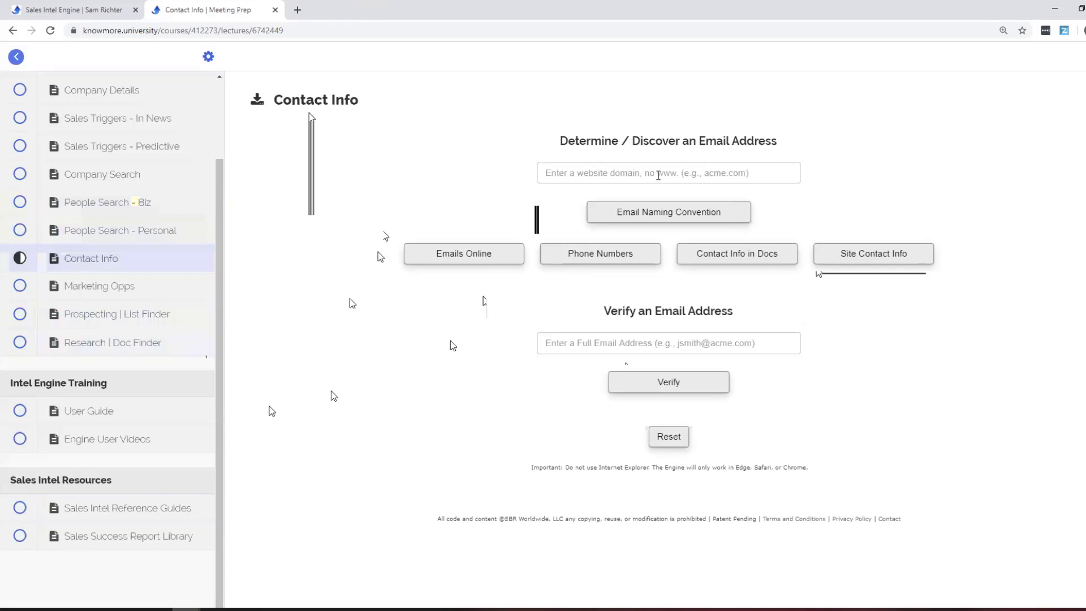
left_click(658, 176)
type("actii.c")
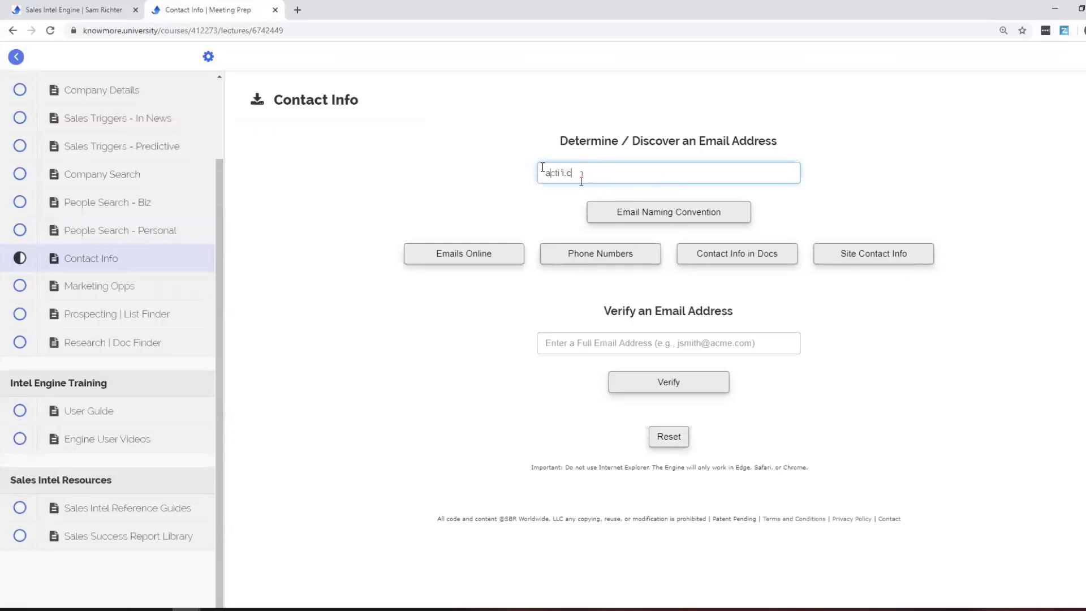
left_click(528, 189)
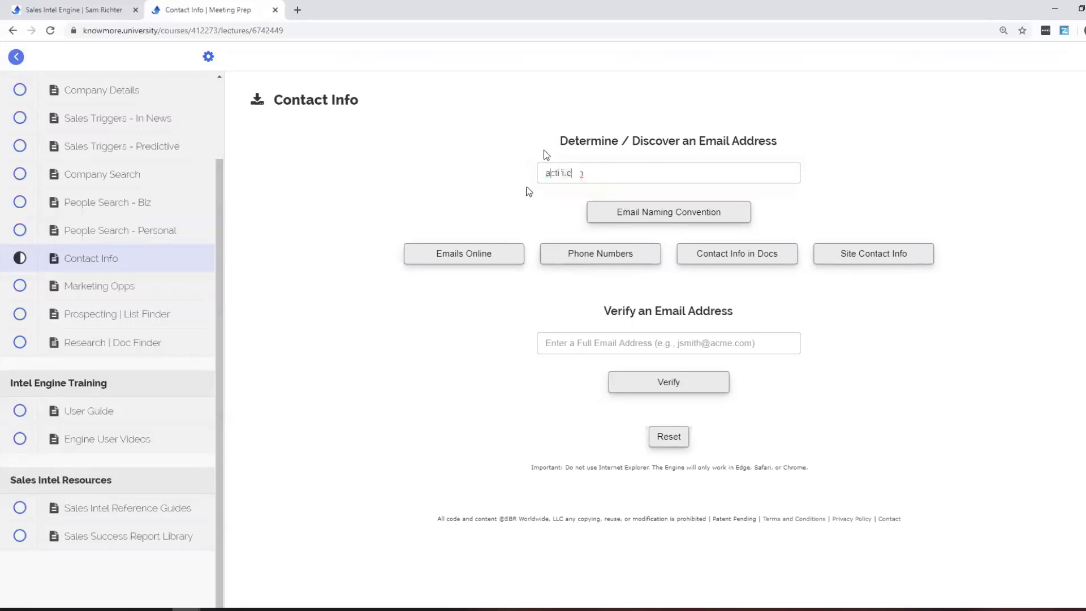
left_click(669, 214)
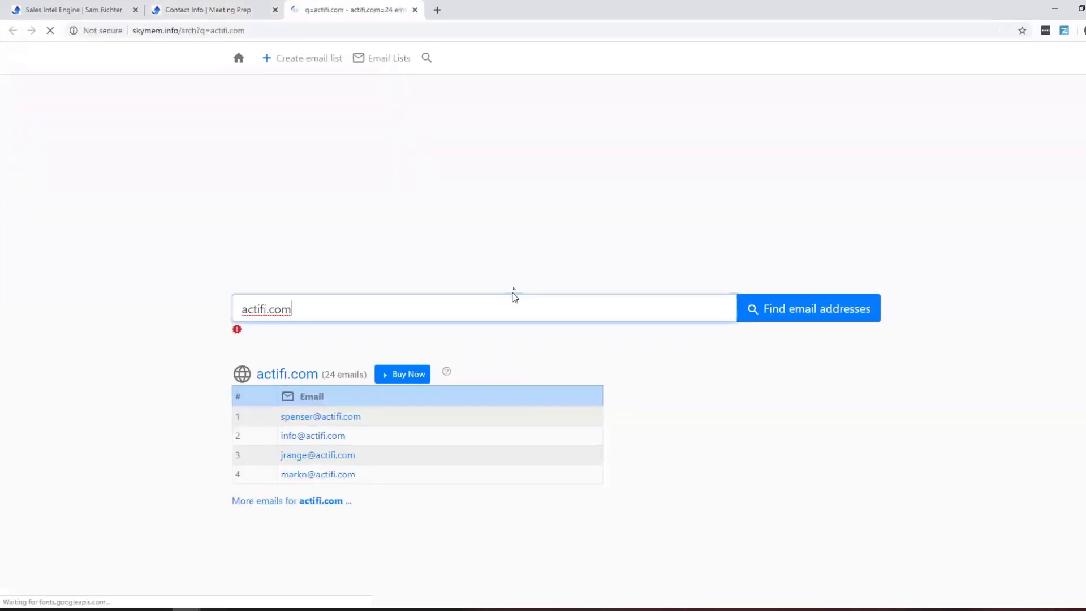
Copy the first actifi.com email from Skymem and place it in the Verify email field.
scroll(465, 368, "down", 2)
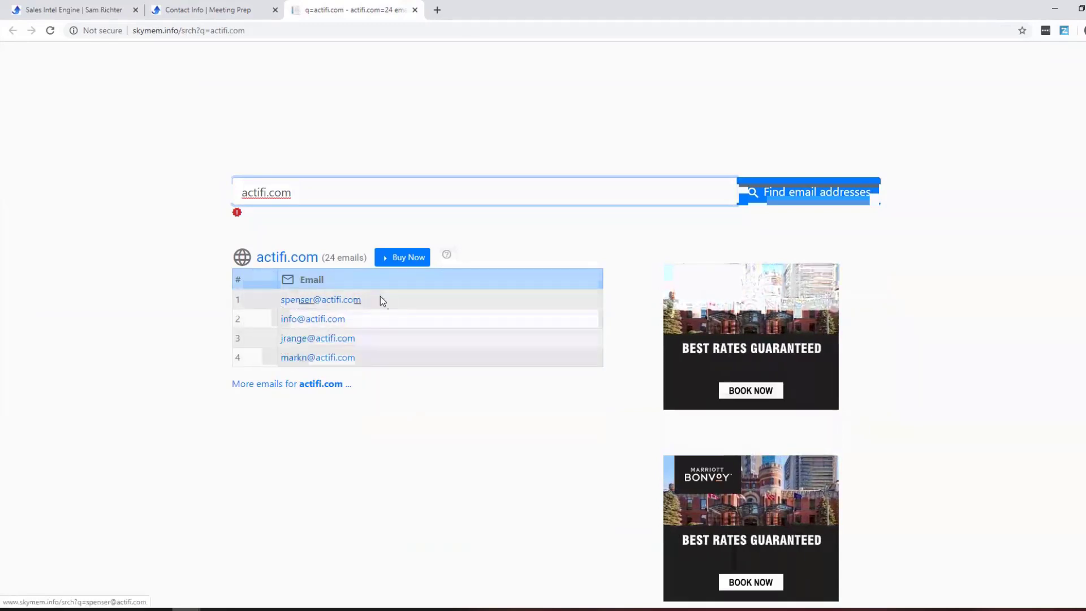
left_click_drag(380, 297, 279, 301)
right_click(288, 302)
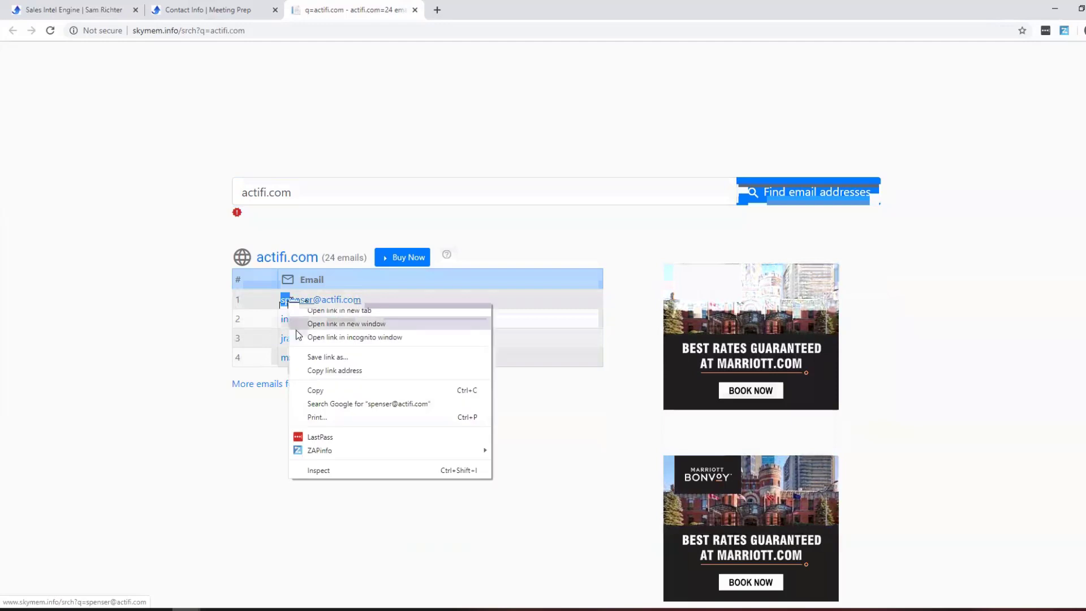
left_click(315, 392)
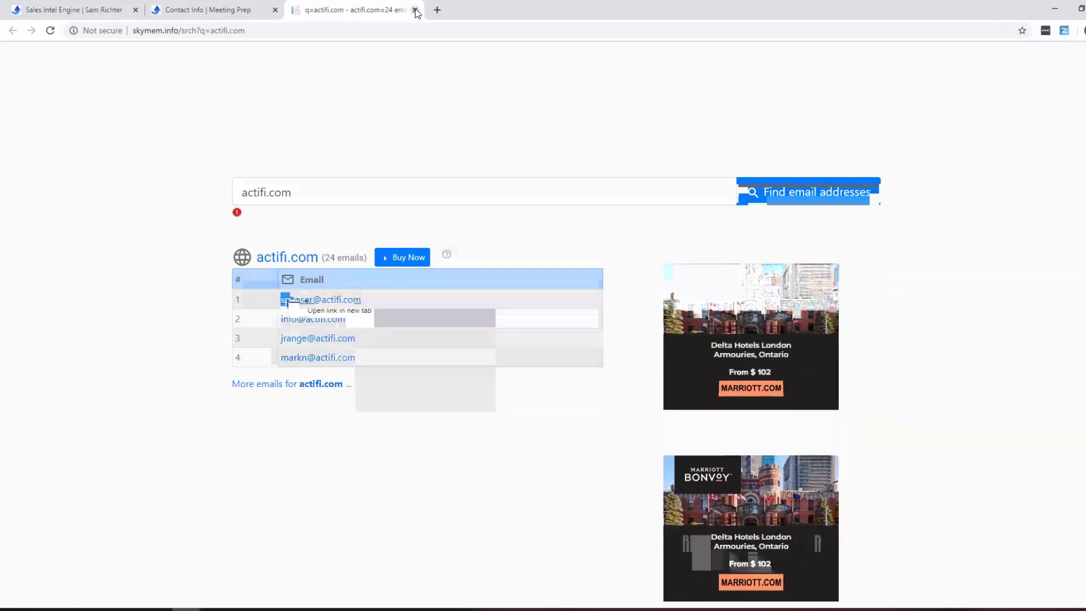
left_click(414, 10)
left_click(551, 342)
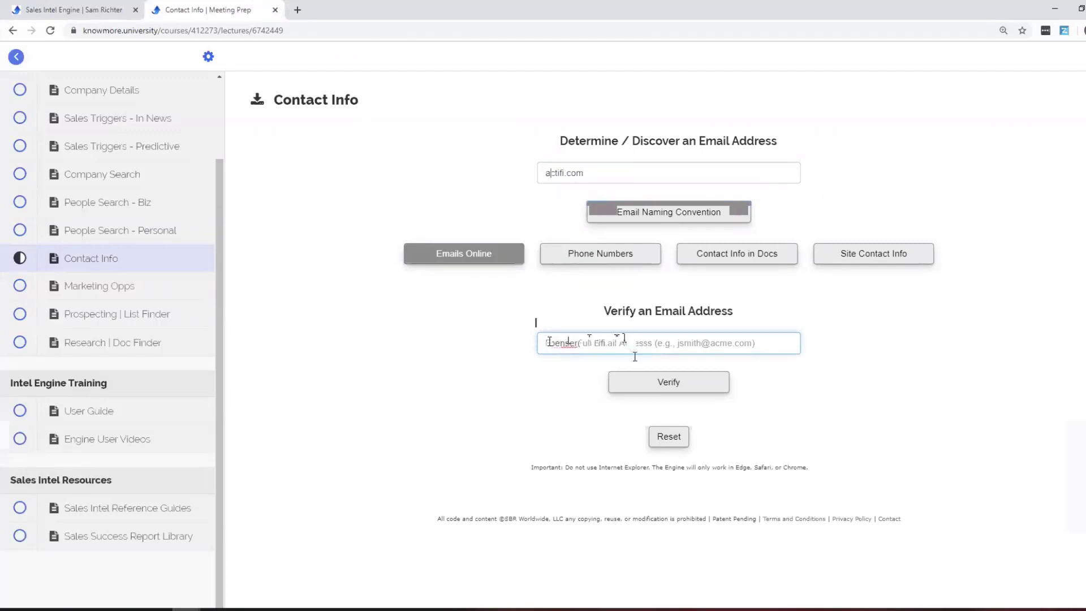
Verify the copied address, reset the Contact Info fields, and go to People Search - Biz.
left_click(622, 378)
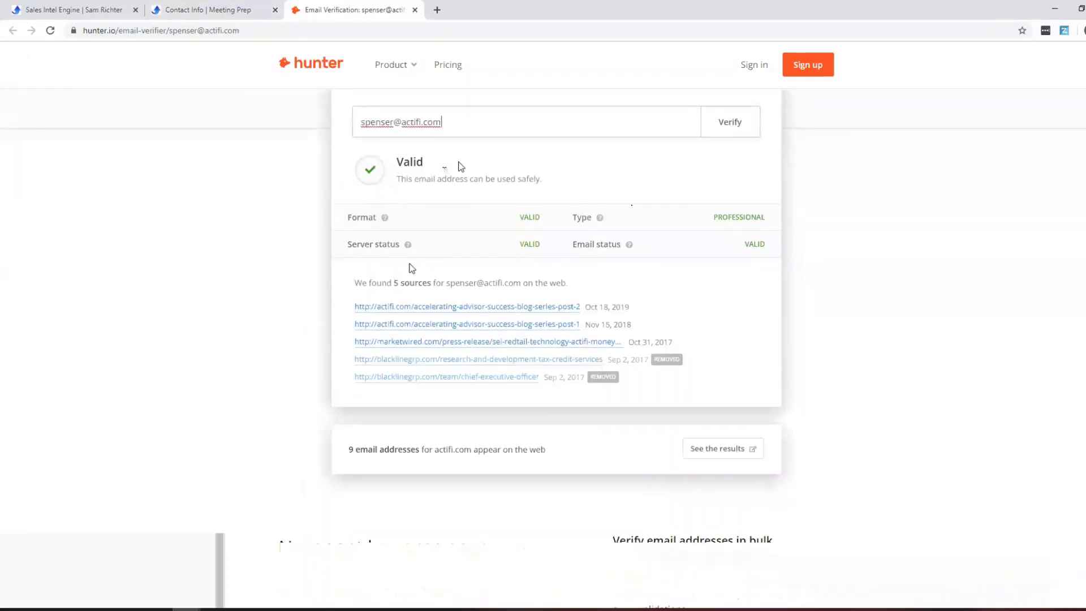
left_click(413, 10)
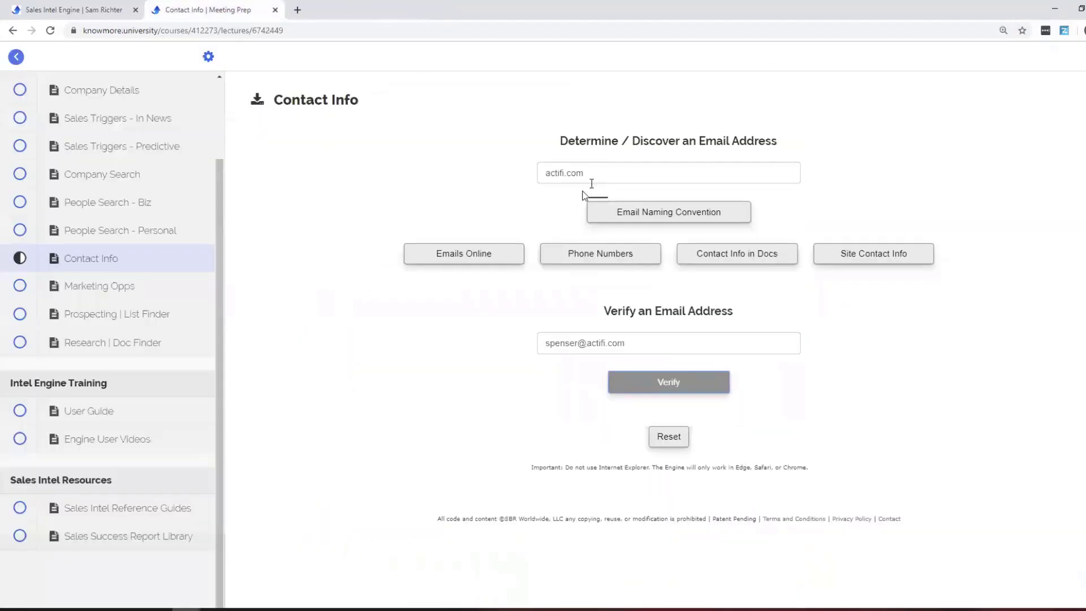
left_click(616, 167)
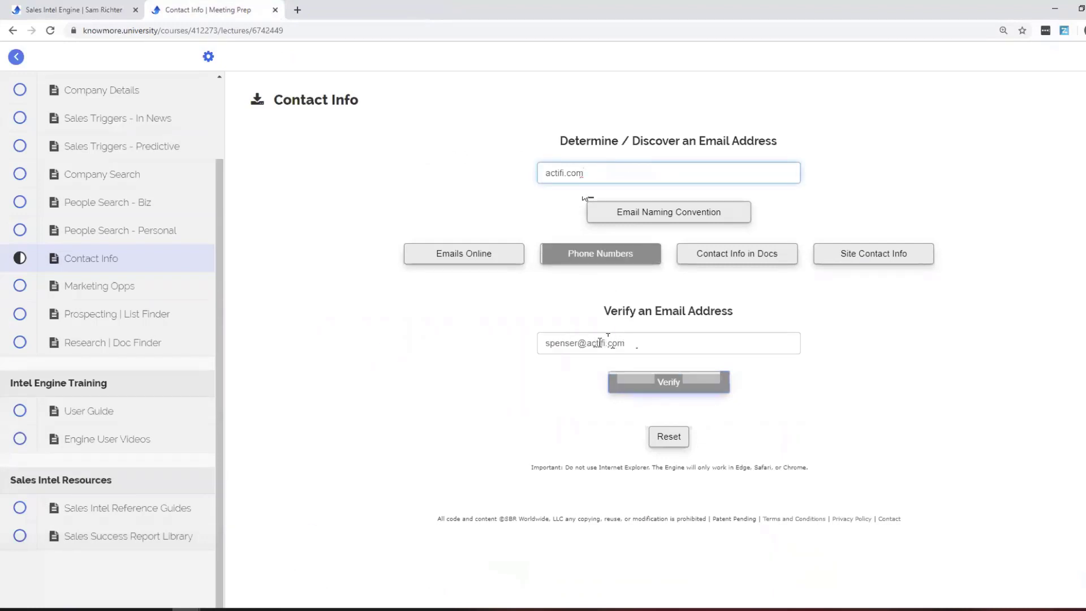
left_click(656, 433)
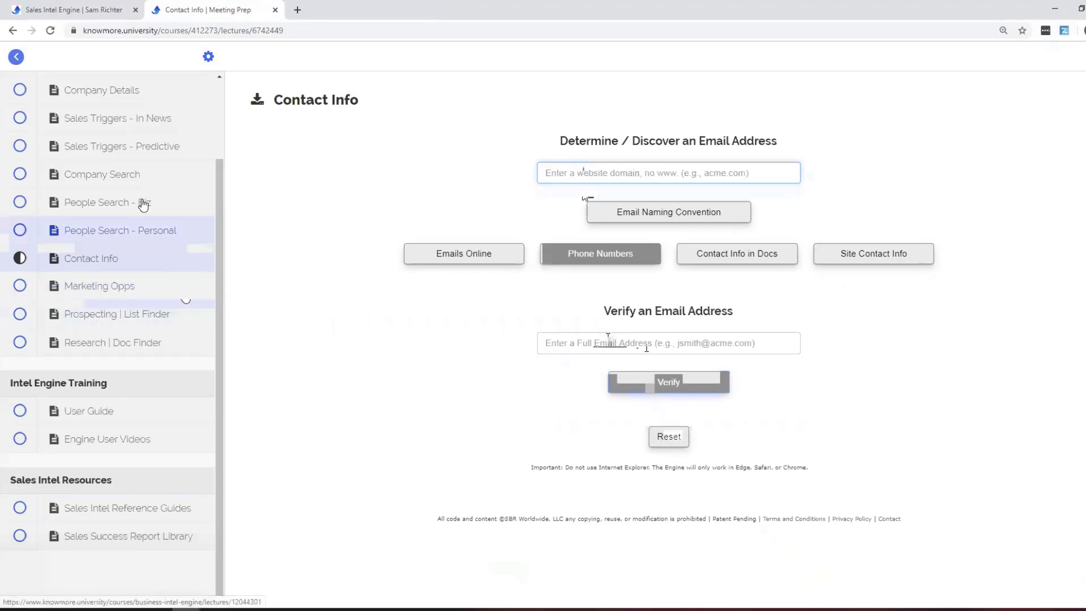
scroll(142, 284, "up", 1)
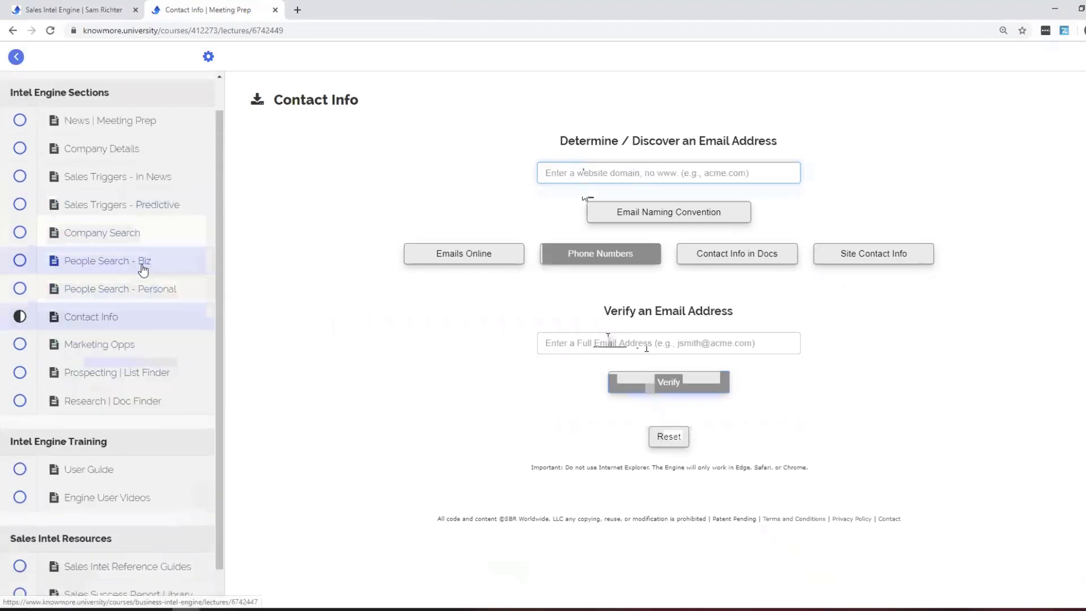
left_click(143, 263)
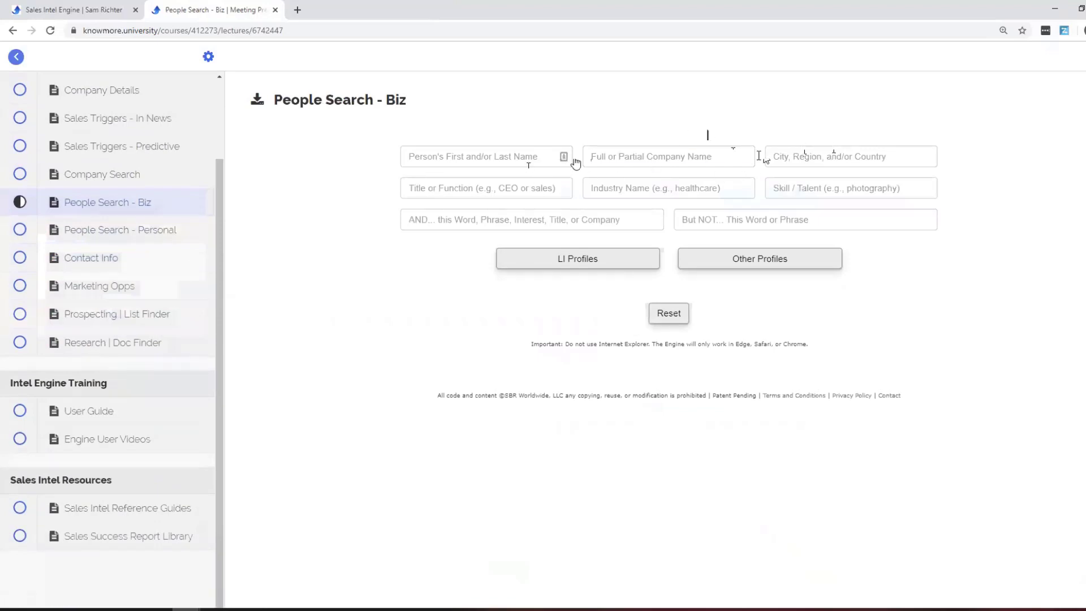
Search LinkedIn profiles for company 3m, title vice, industry healthcare, then open Contact Info.
left_click(668, 156)
type("3m")
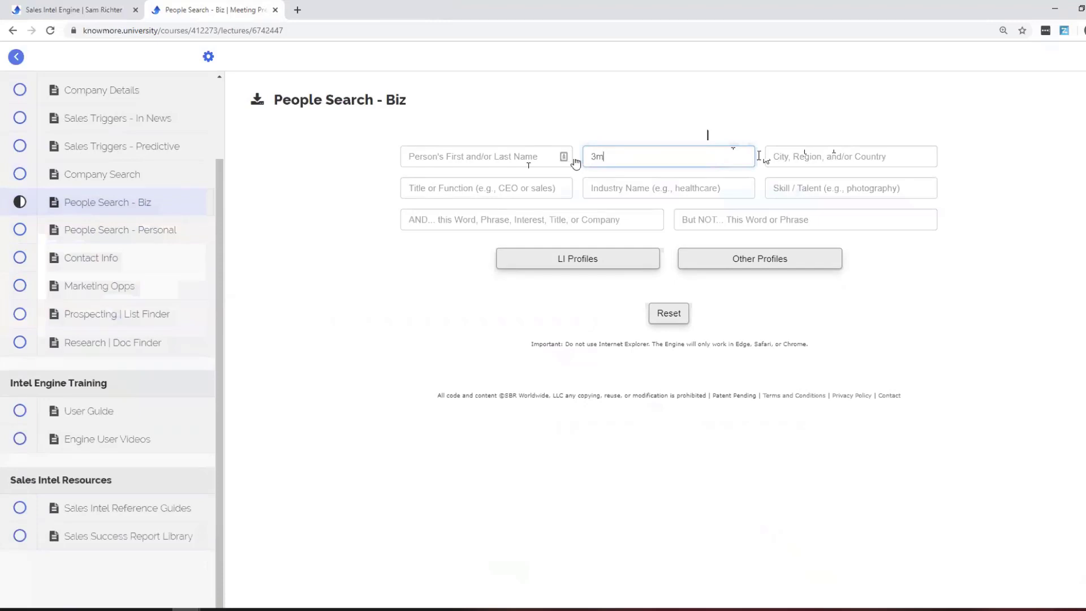
key("Tab")
key("Tab")
type("Hu")
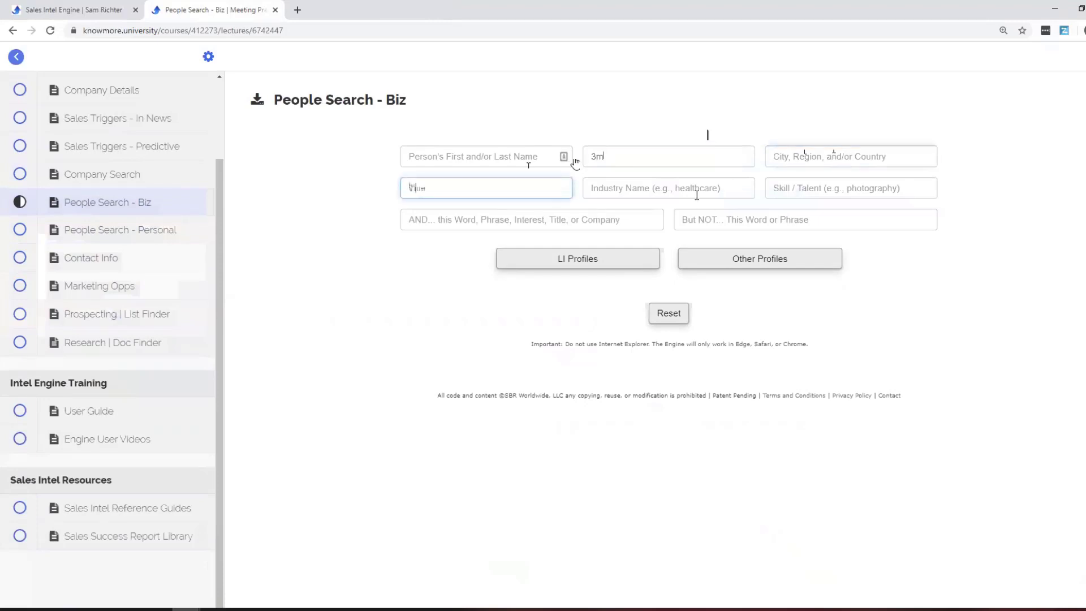
key("Tab")
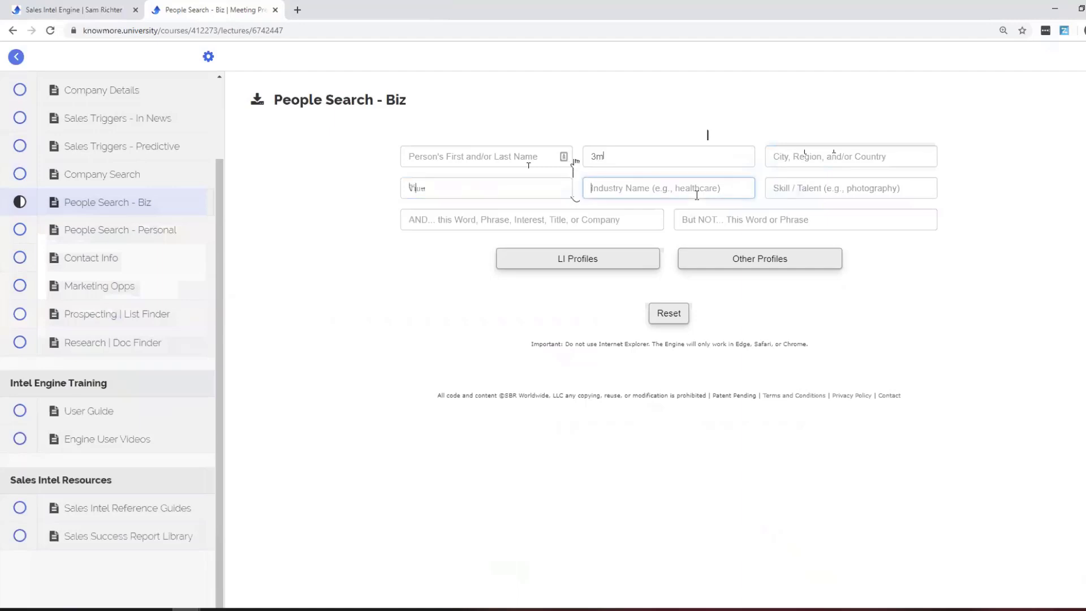
type("health ca")
left_click(649, 265)
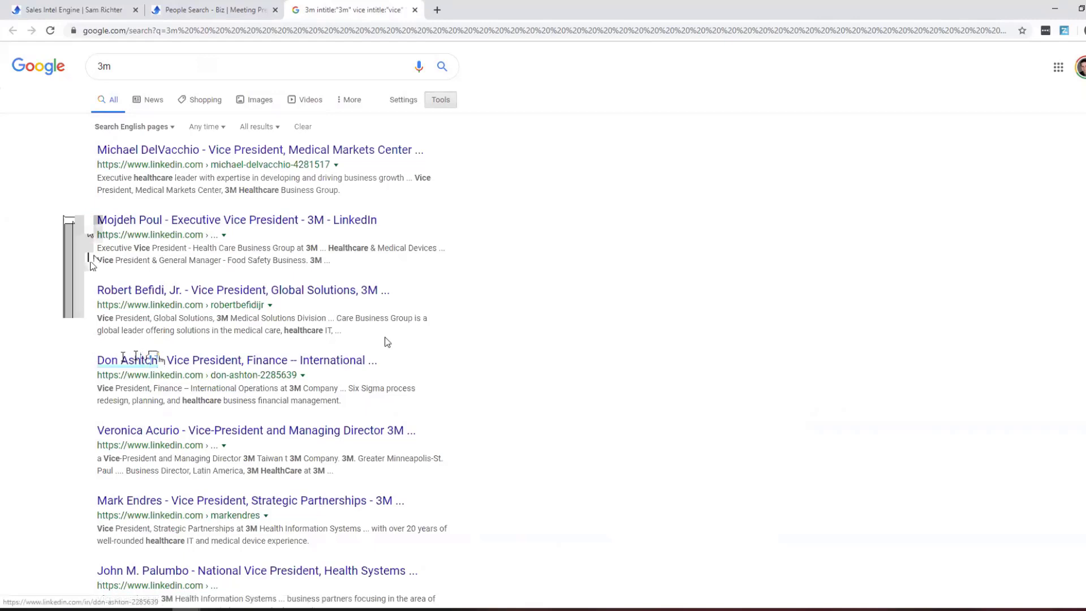
left_click(199, 10)
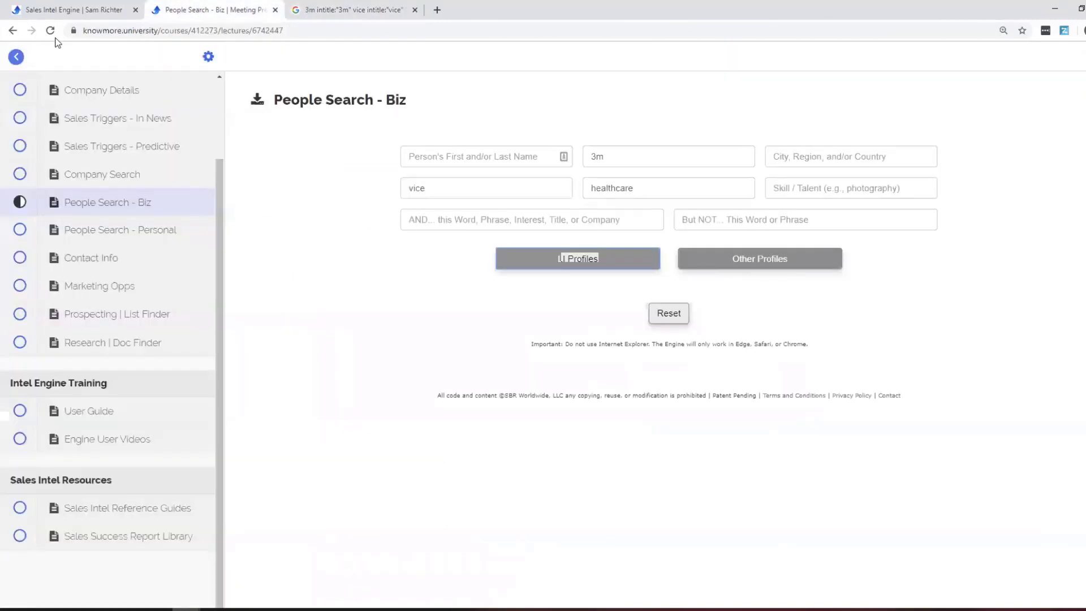
left_click(105, 270)
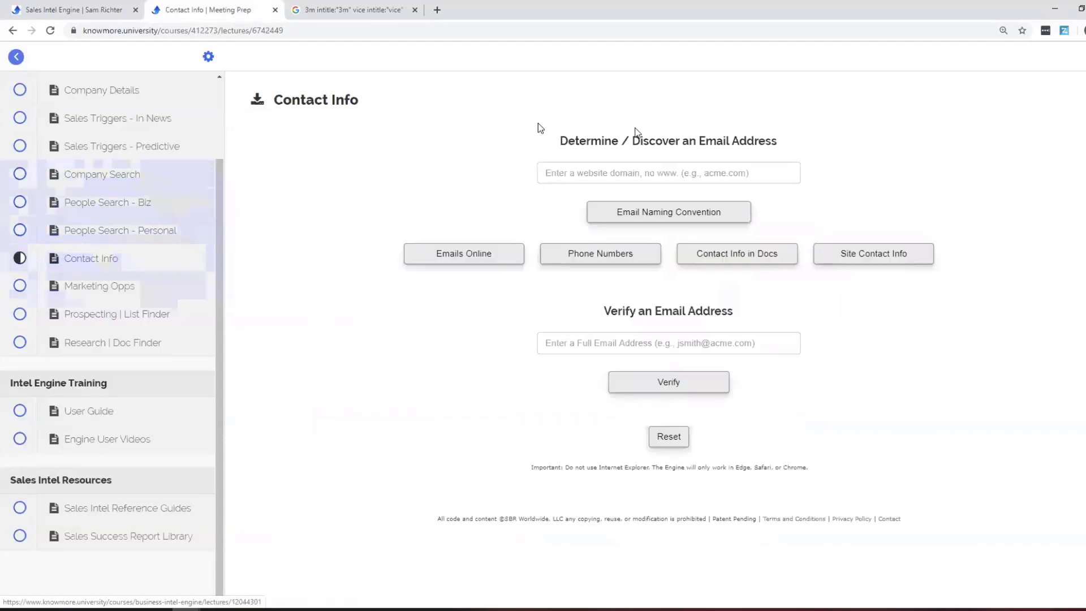
Check mmm.com's email naming convention on Skymem, then begin entering the executive's address to verify.
left_click(671, 171)
type("mmm")
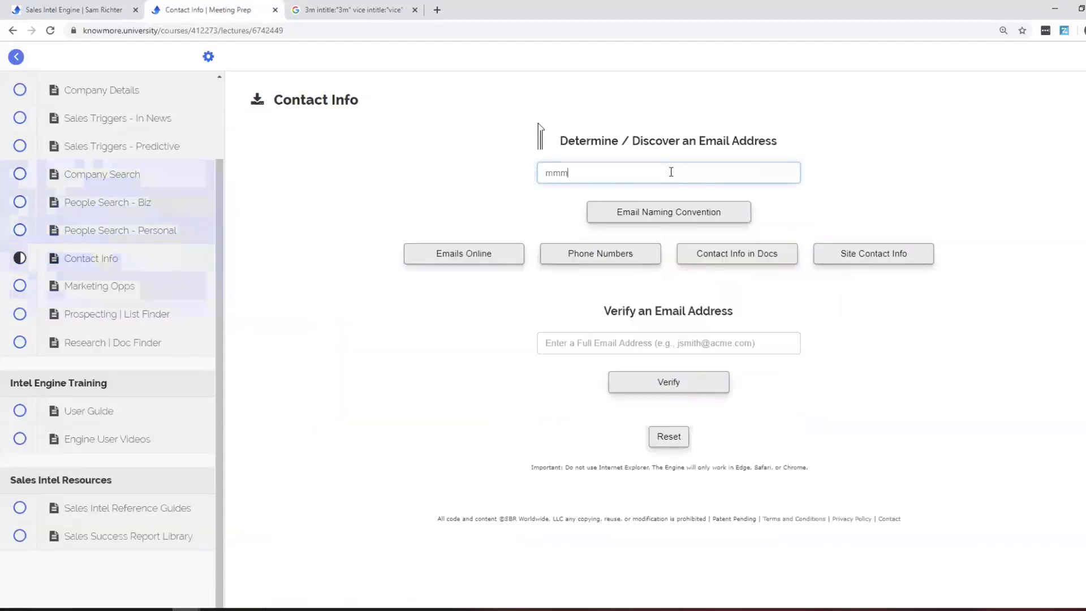
type(".com")
left_click(672, 213)
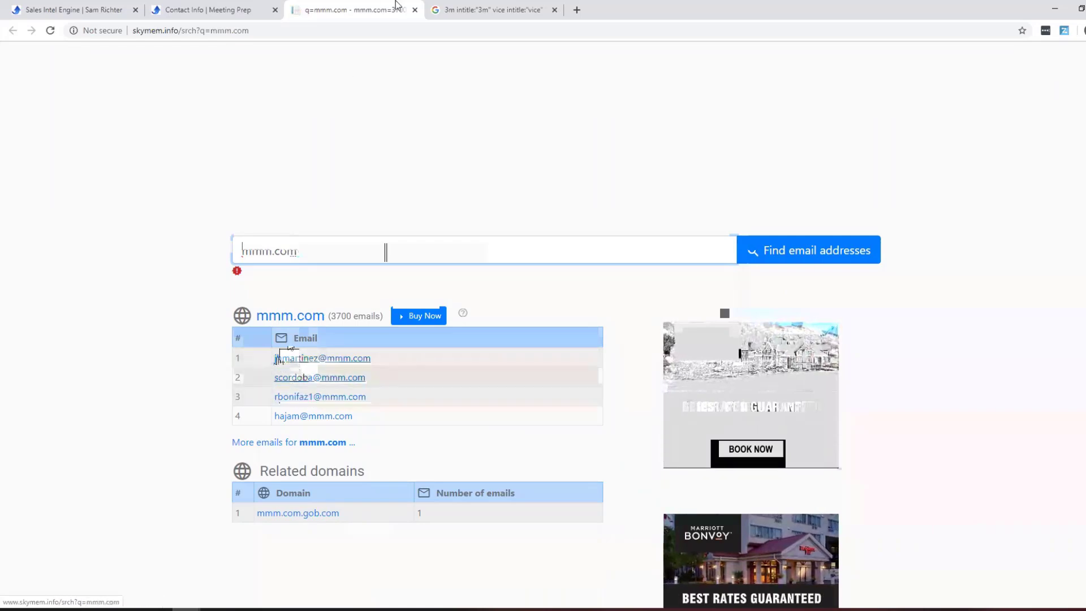
left_click(415, 10)
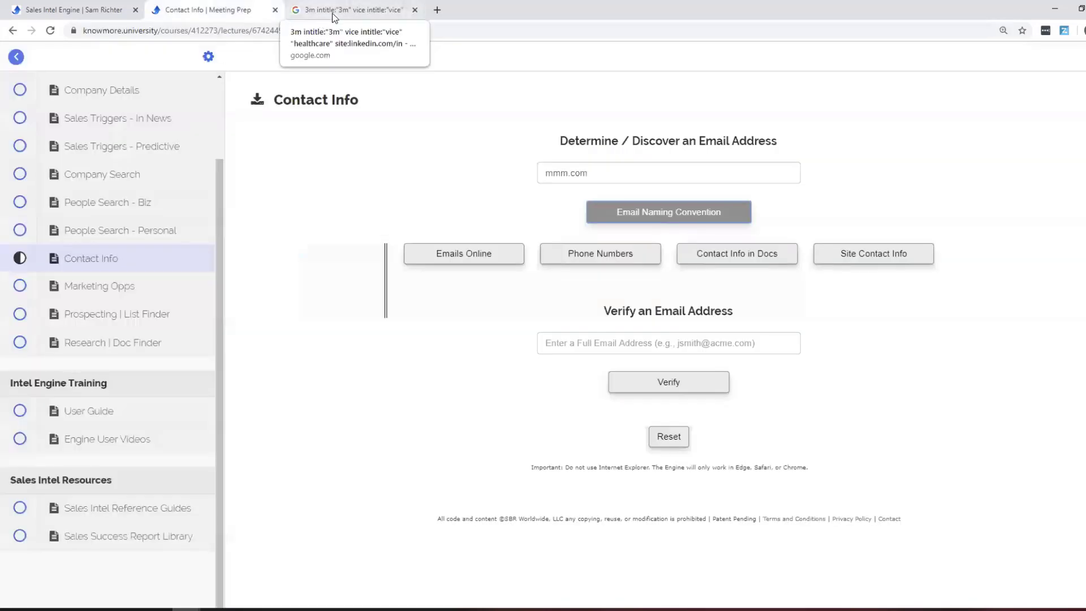
left_click(332, 10)
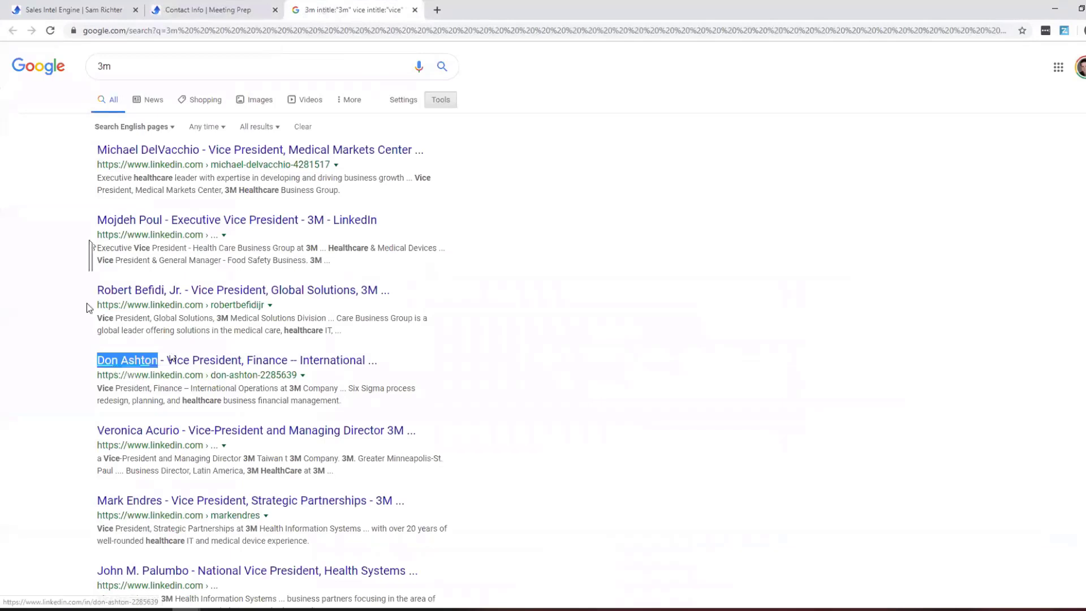
left_click(184, 10)
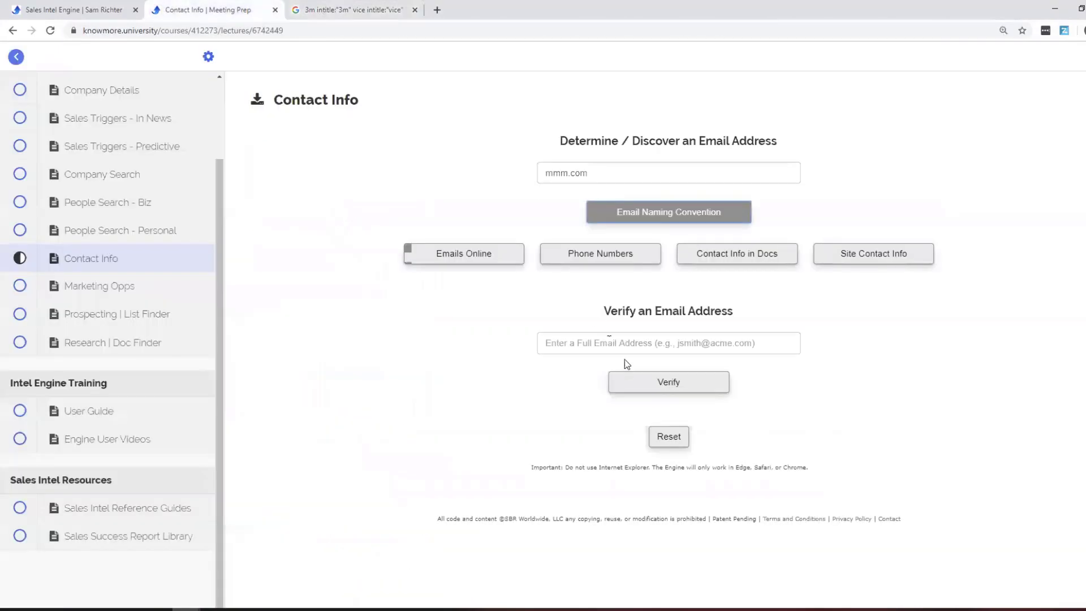
type("d")
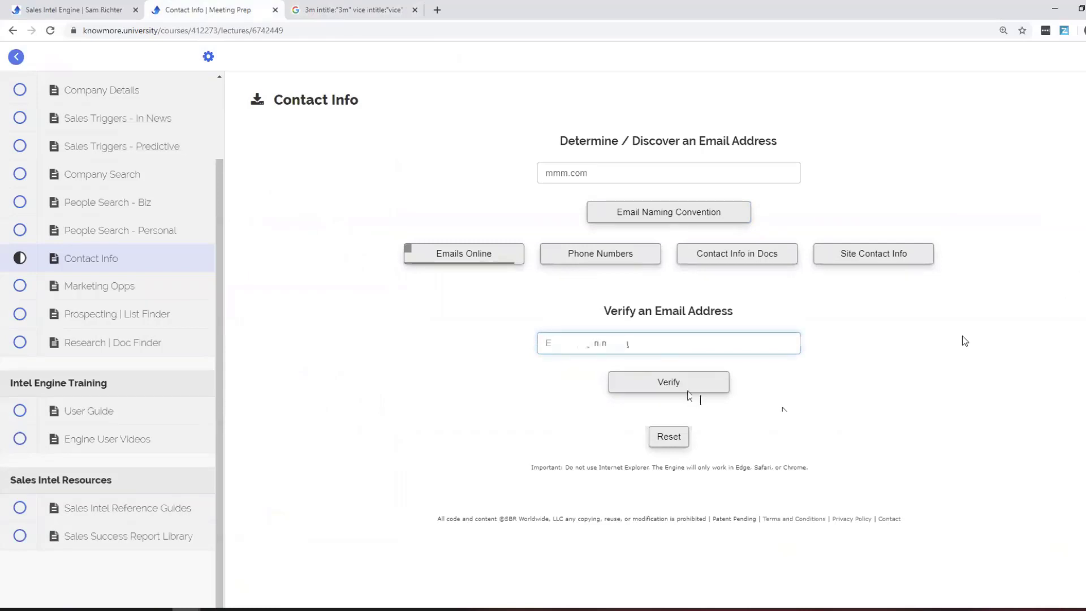
Verify the executive's address, close the leftover tabs, and reset the email fields.
left_click(689, 393)
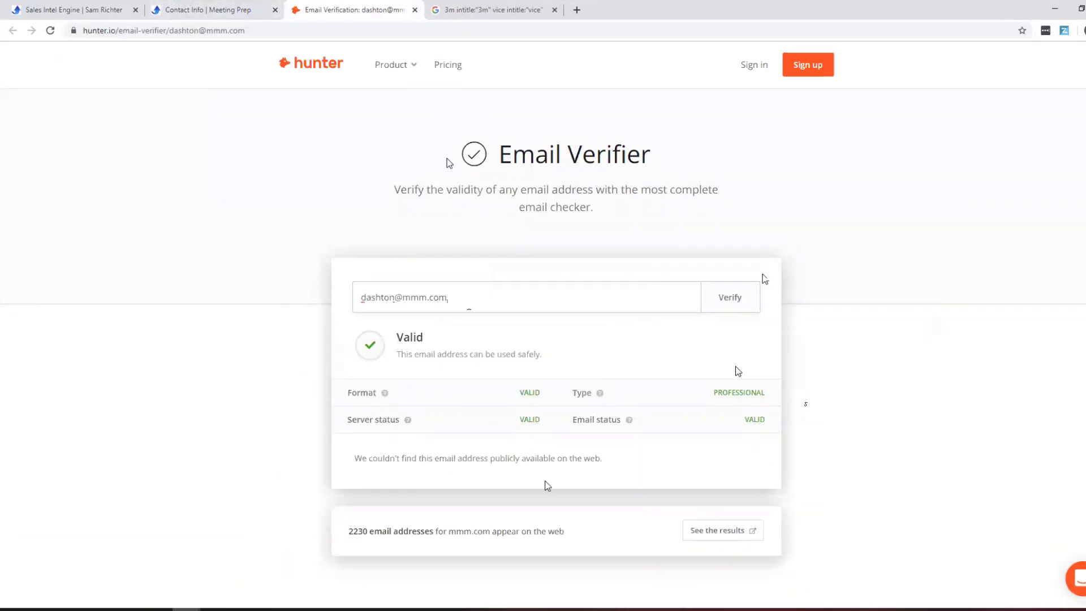
left_click(415, 10)
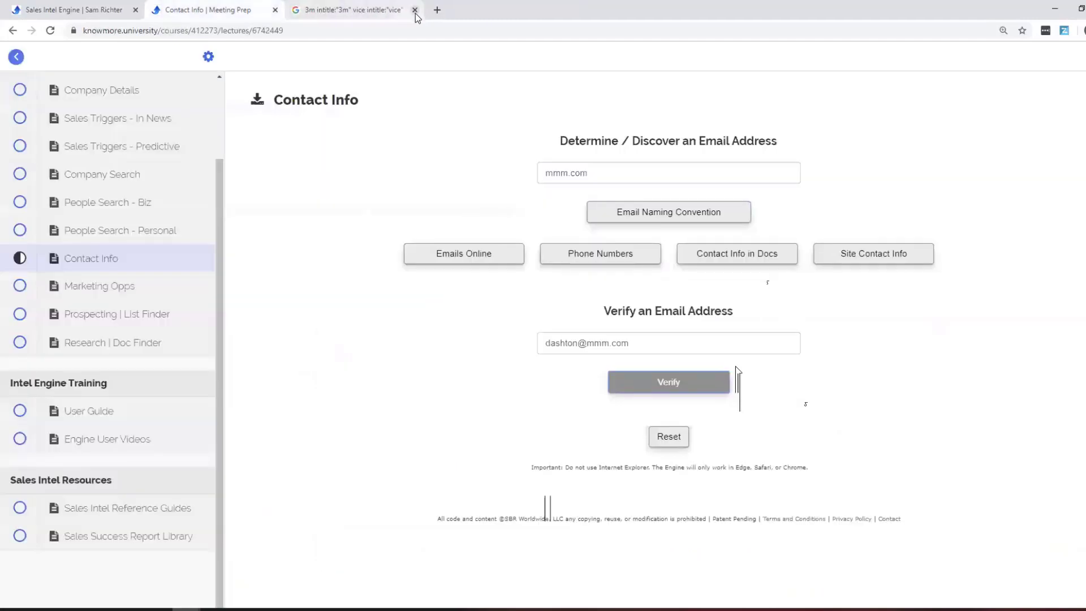
left_click(414, 11)
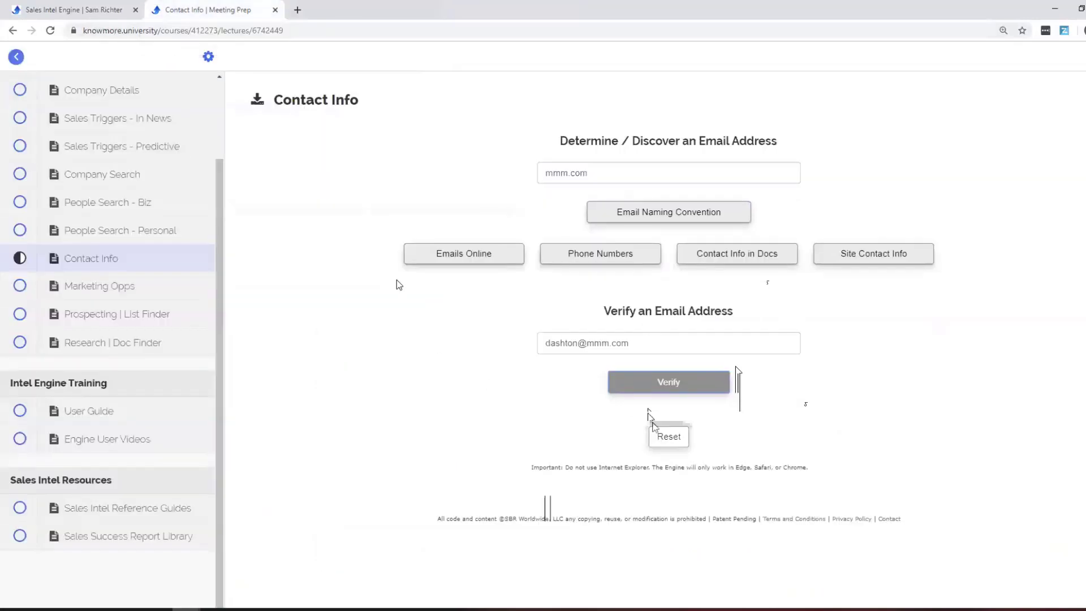
left_click(656, 432)
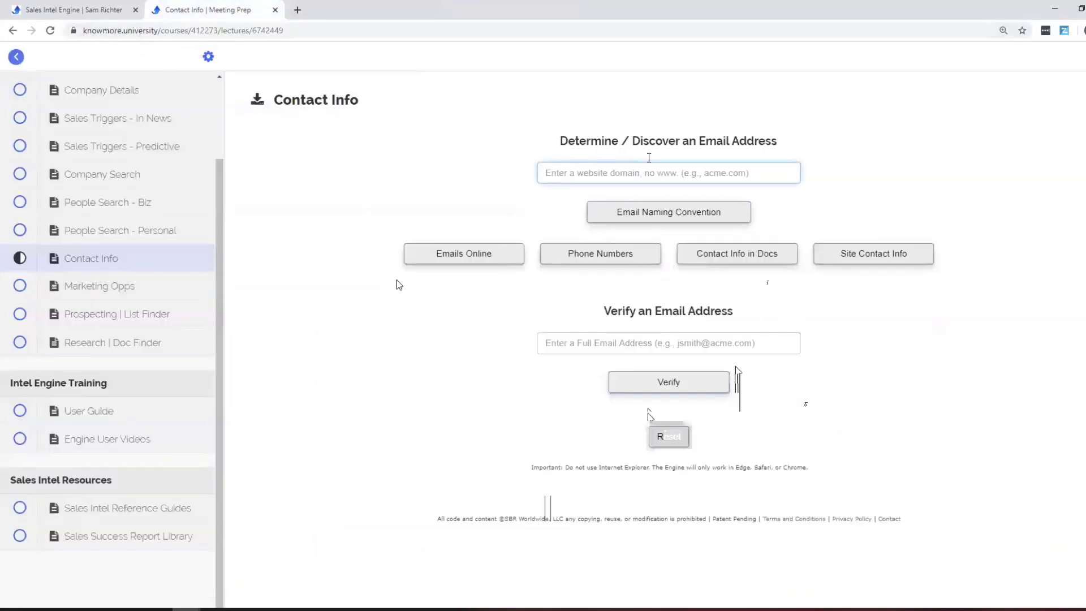
Search the web for mmm.com email addresses and review the results.
type("mmm.com")
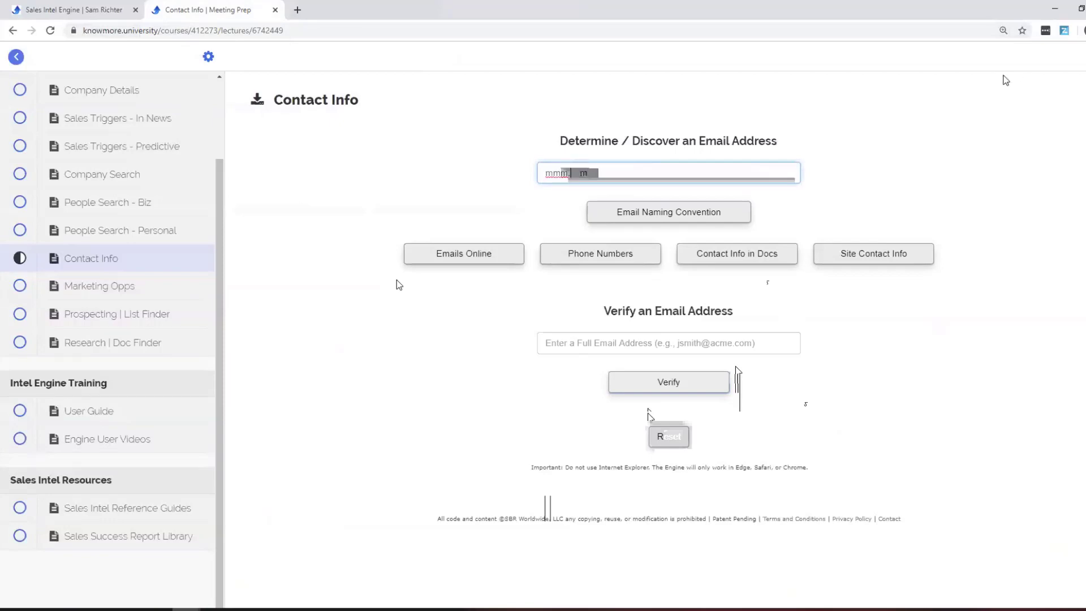
key("Return")
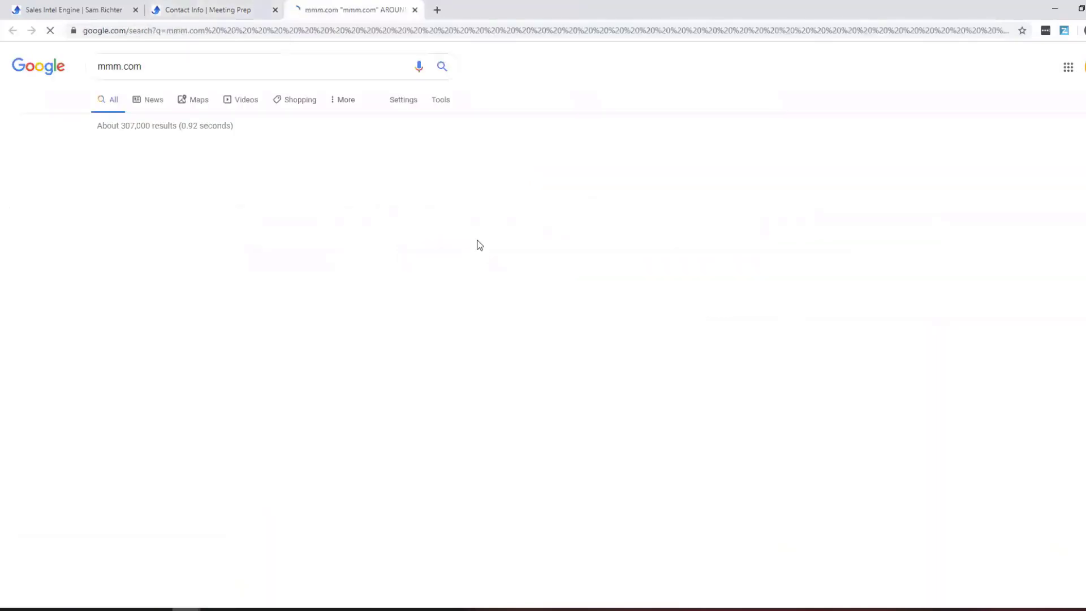
scroll(488, 226, "down", 4)
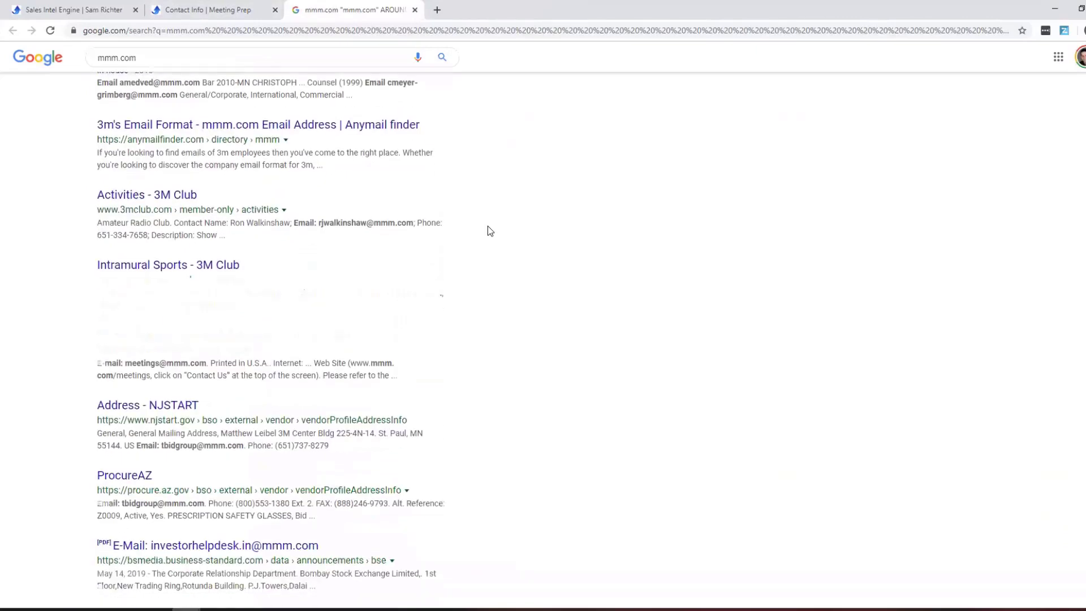
scroll(488, 225, "down", 2)
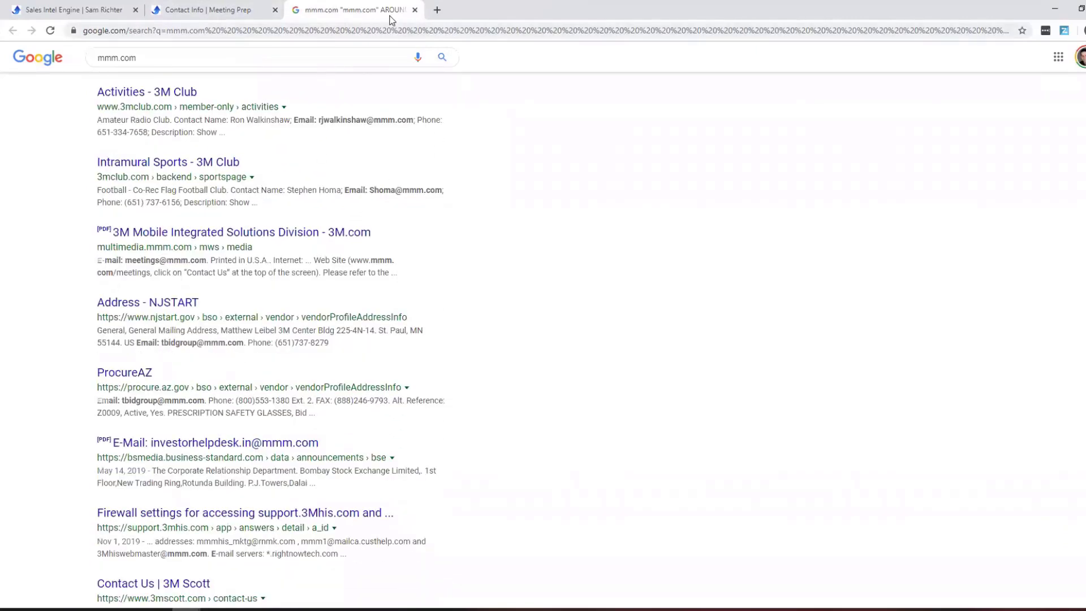
left_click(415, 10)
Search for mmm.com phone numbers and pick out the NJSTART number.
left_click(627, 256)
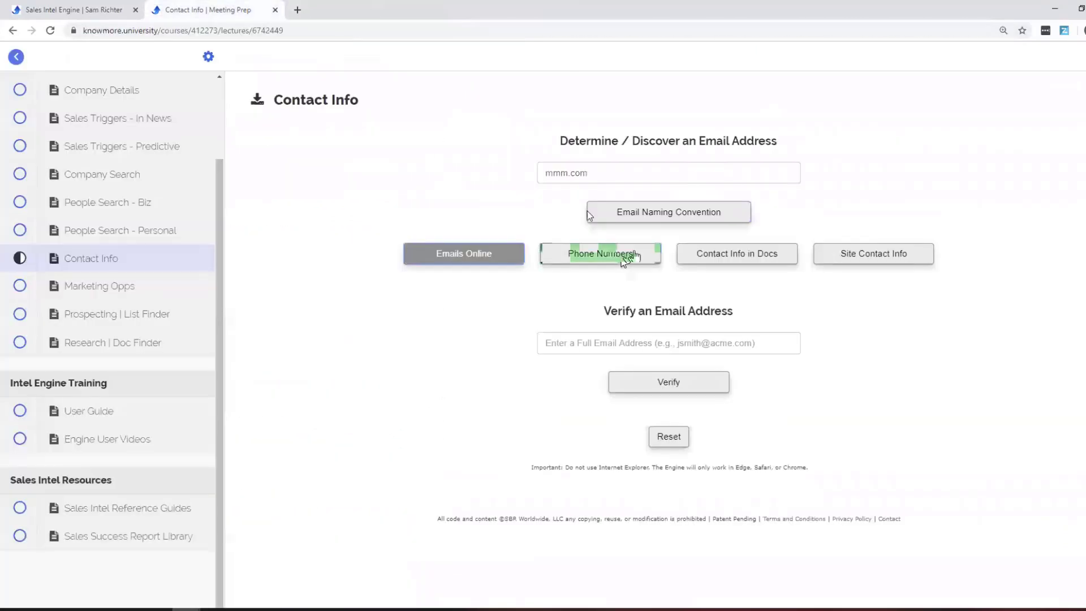
scroll(563, 303, "down", 3)
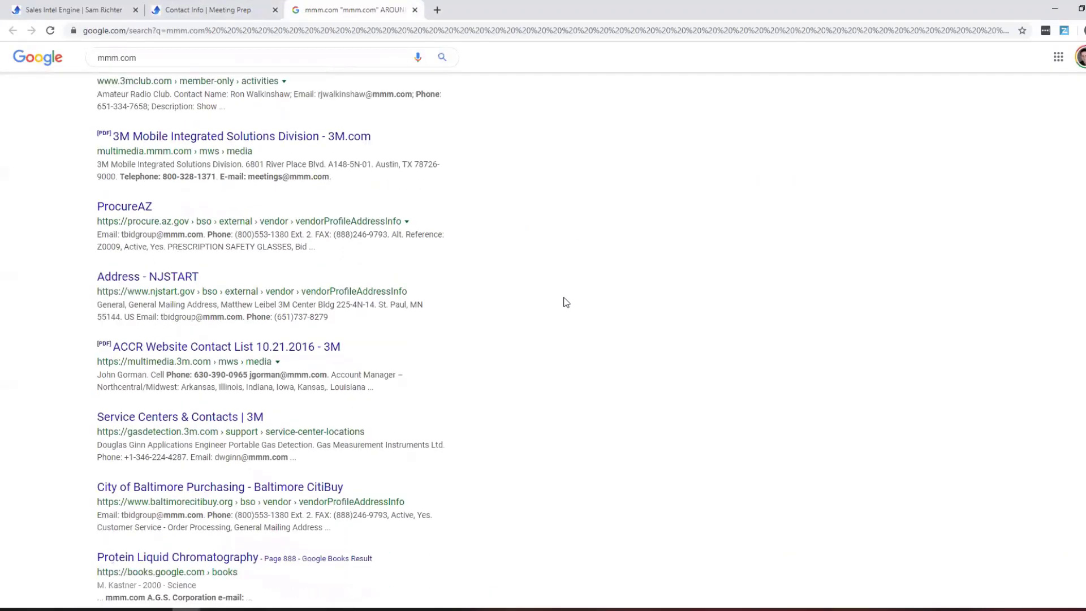
scroll(563, 301, "down", 1)
scroll(474, 253, "down", 1)
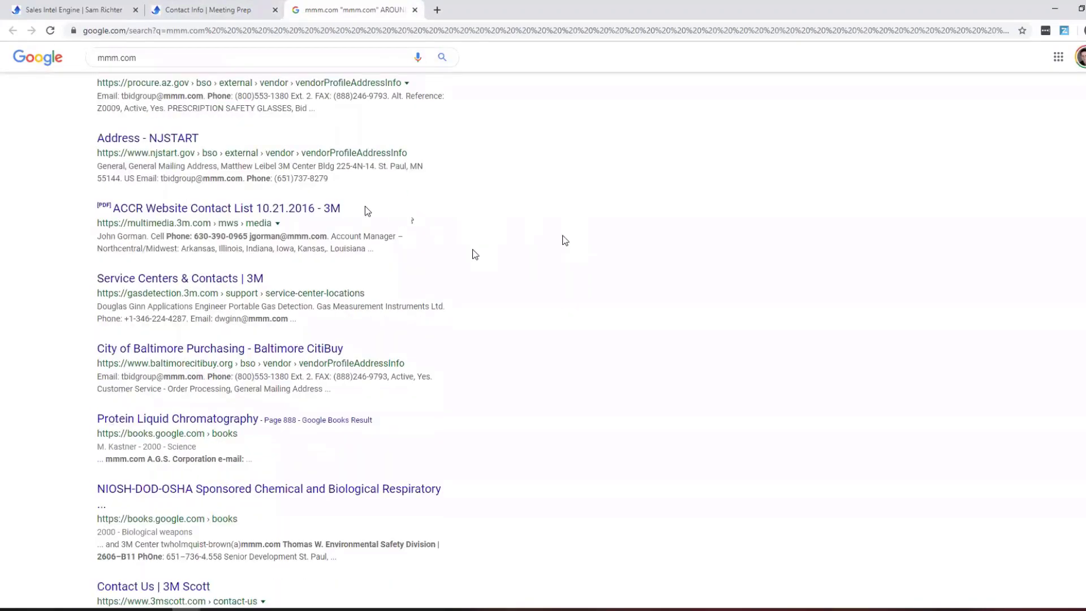
left_click_drag(276, 178, 318, 177)
left_click(415, 10)
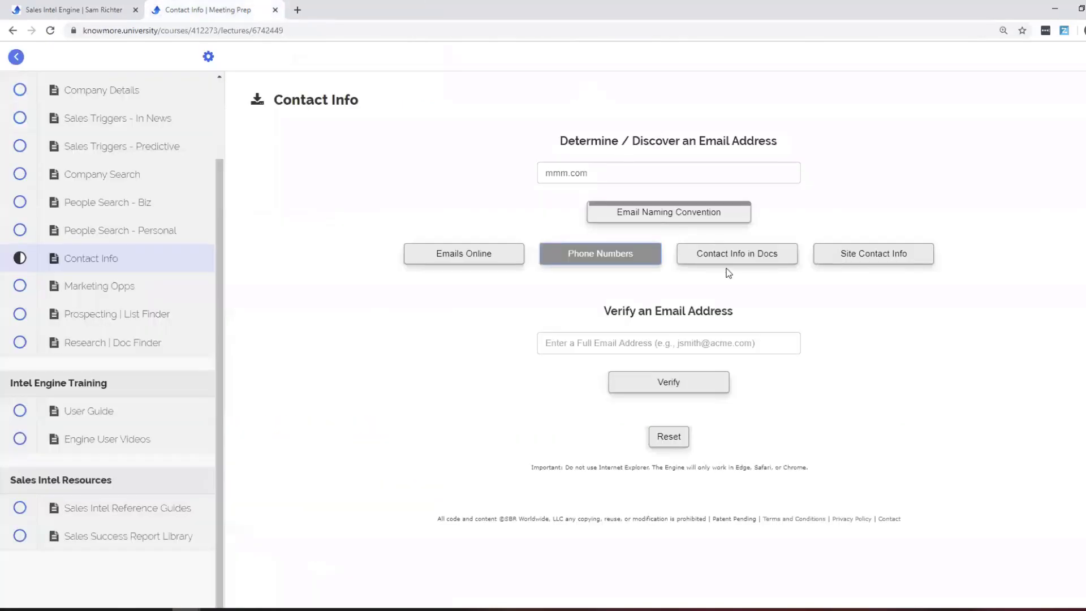
Run the mmm.com Contact Info in Docs and Site Contact Info searches.
left_click(724, 249)
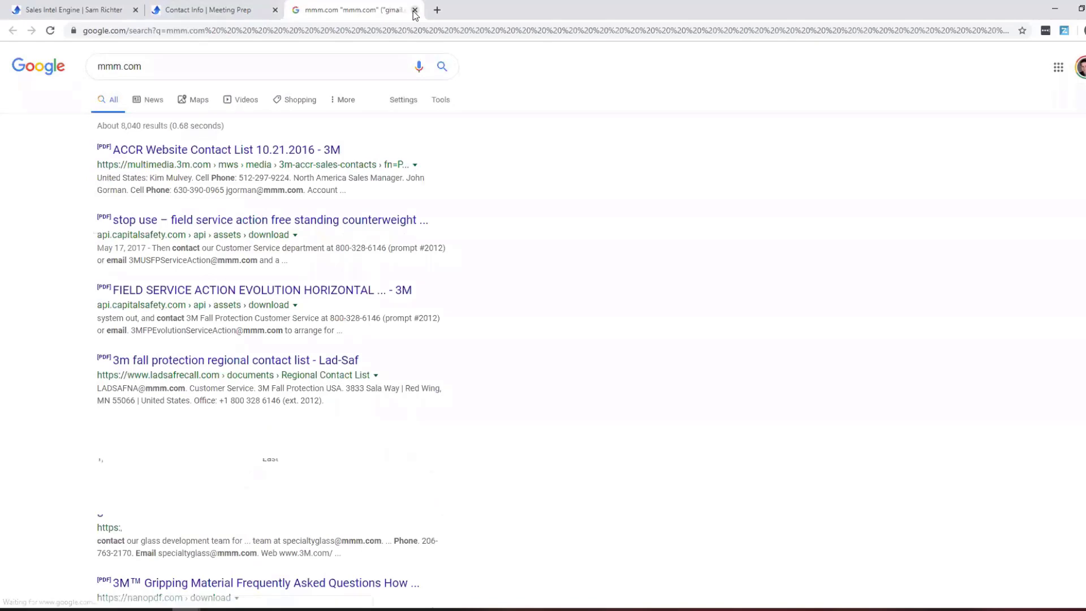
left_click(416, 10)
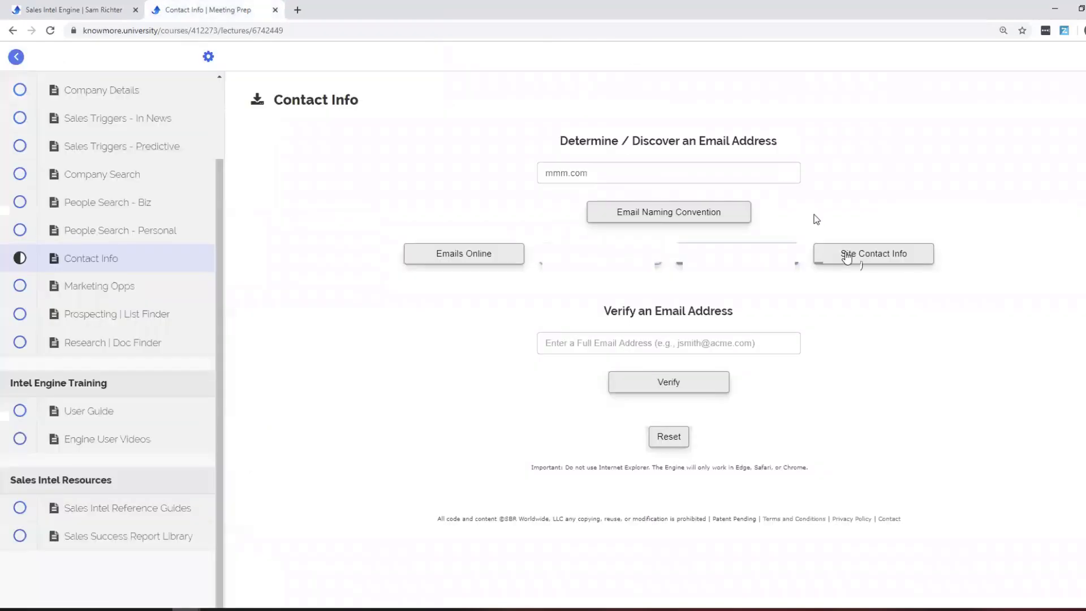
left_click(857, 259)
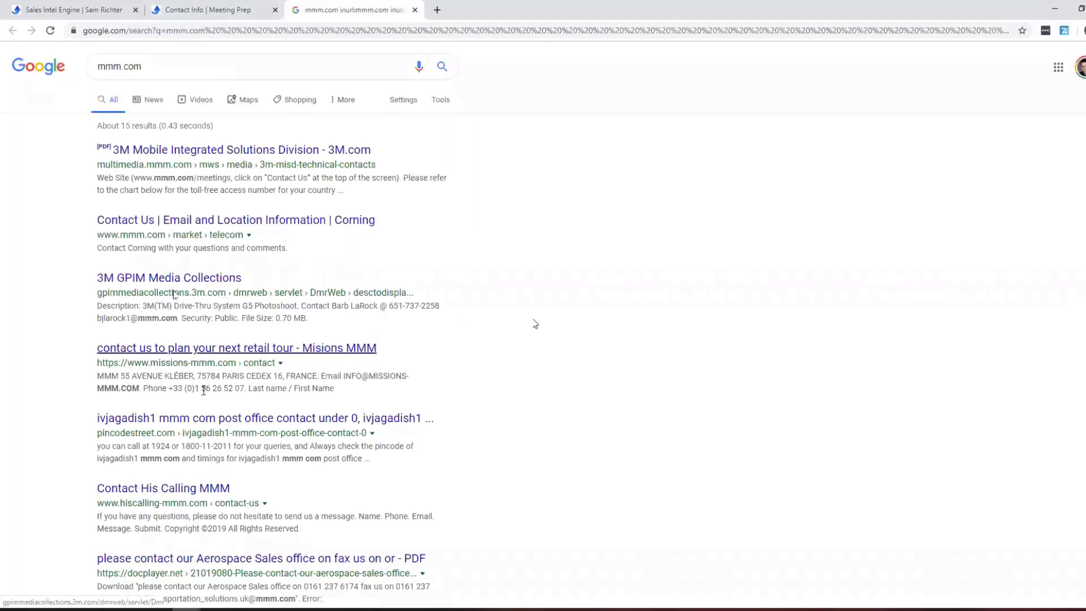
scroll(395, 312, "down", 1)
scroll(394, 312, "down", 1)
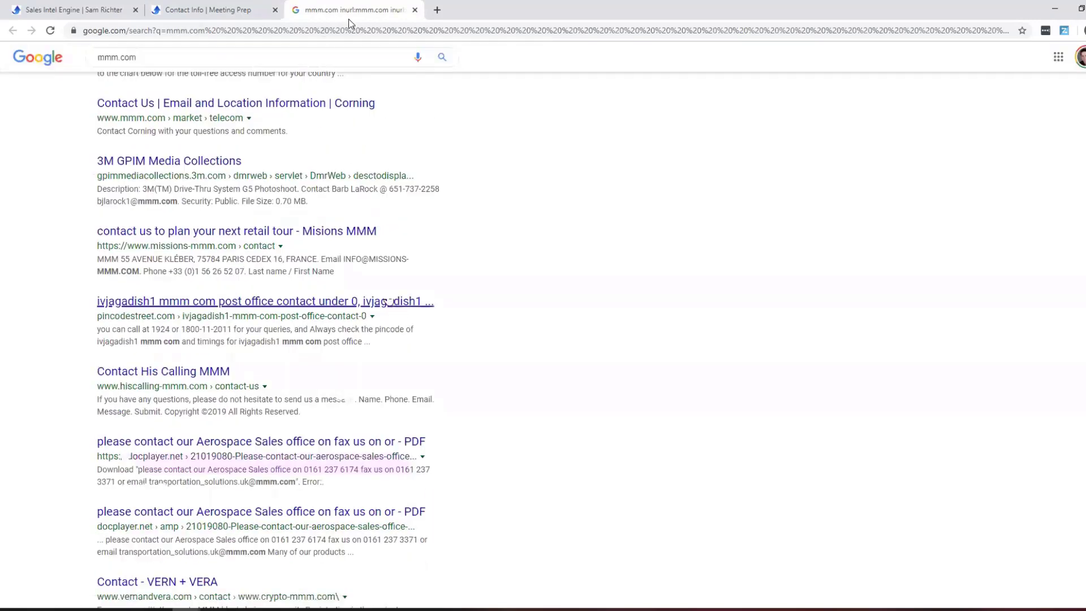
left_click(415, 10)
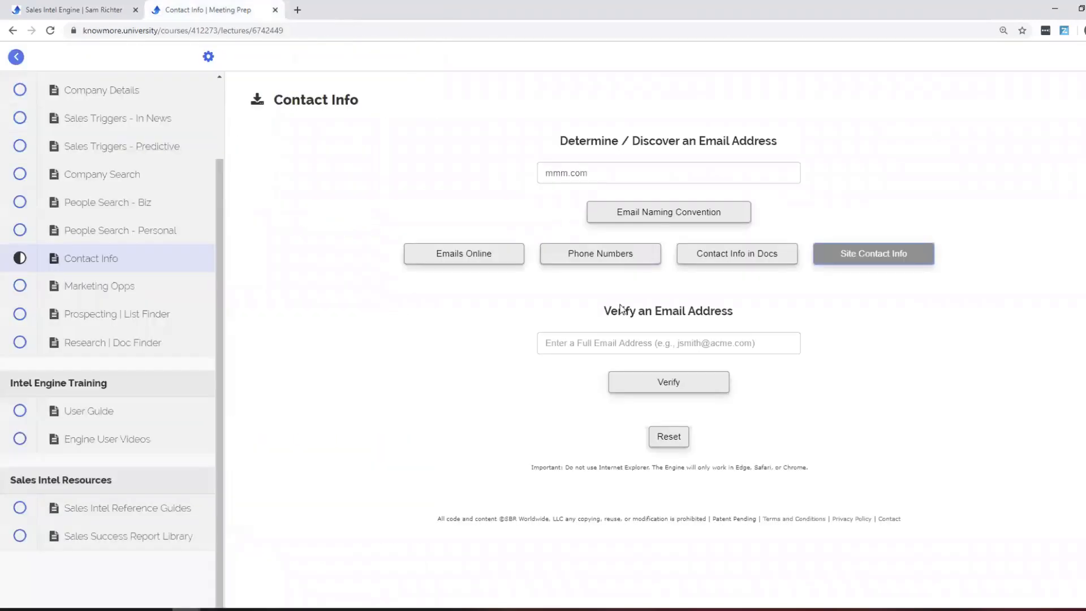
Enter healthcare as the Marketing Opps topic and search for healthcare podcasters.
left_click(181, 284)
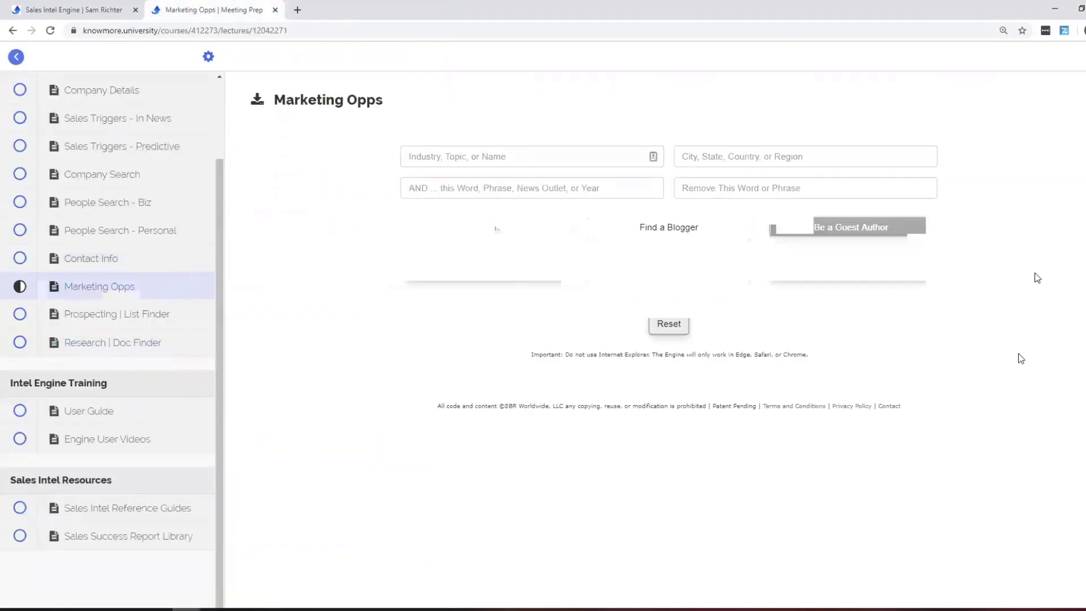
left_click(514, 163)
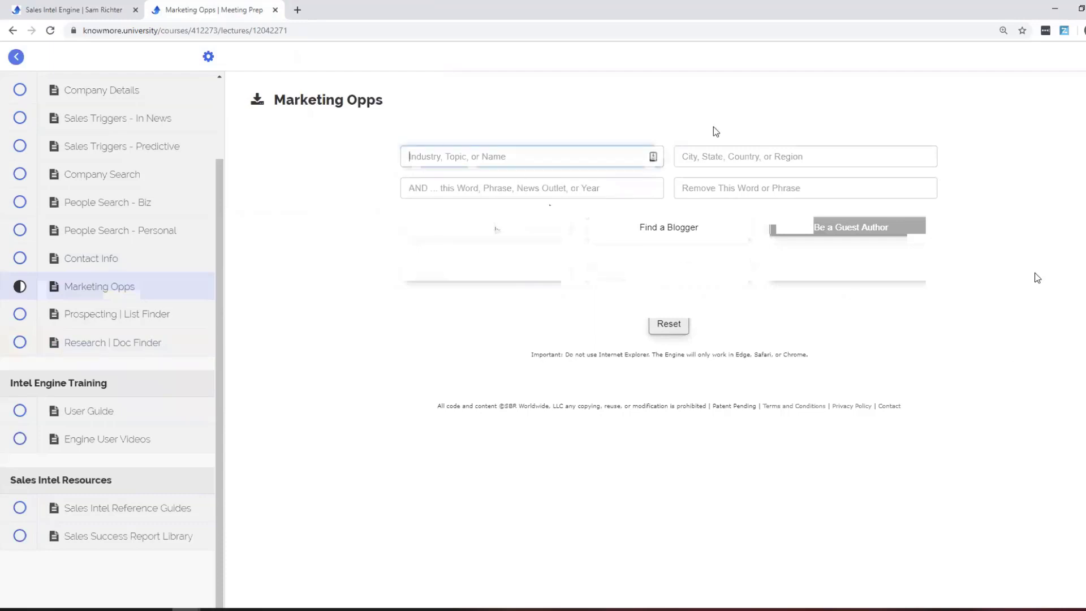
type("healthcare")
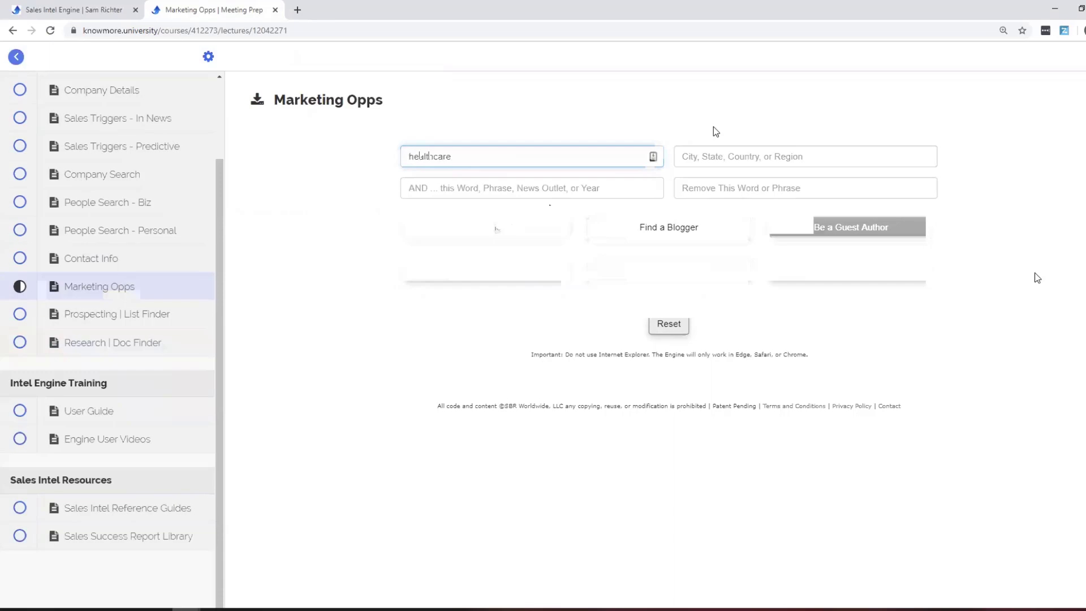
left_click(482, 230)
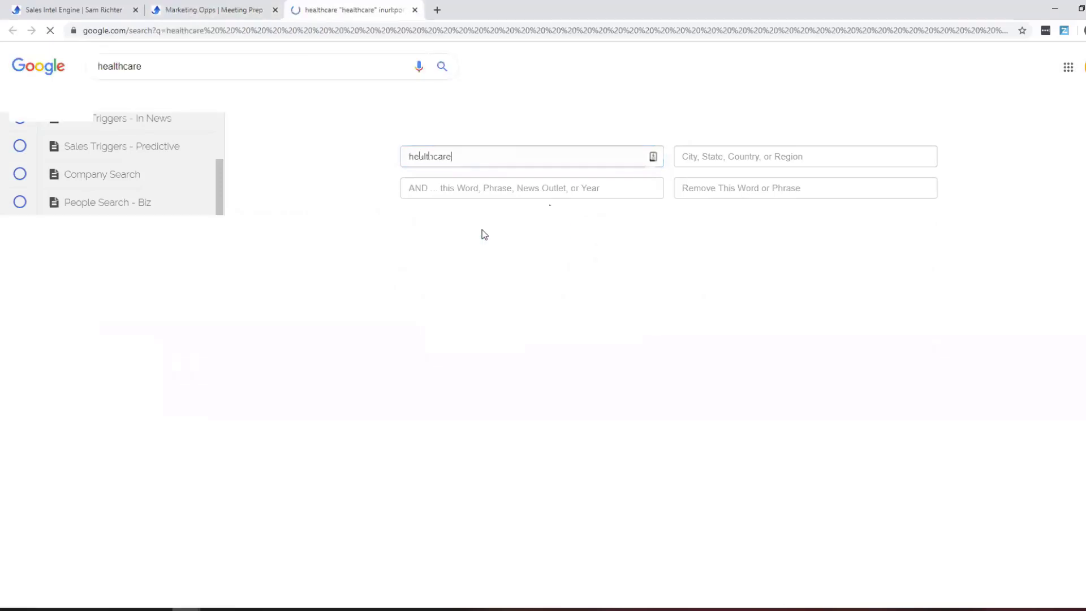
scroll(507, 201, "down", 8)
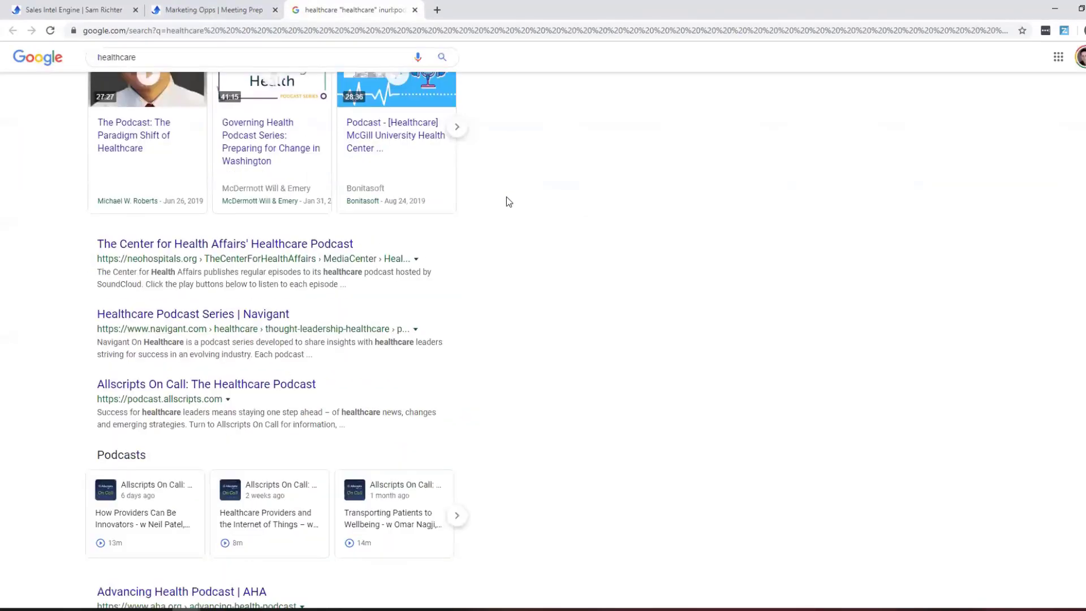
scroll(507, 196, "down", 3)
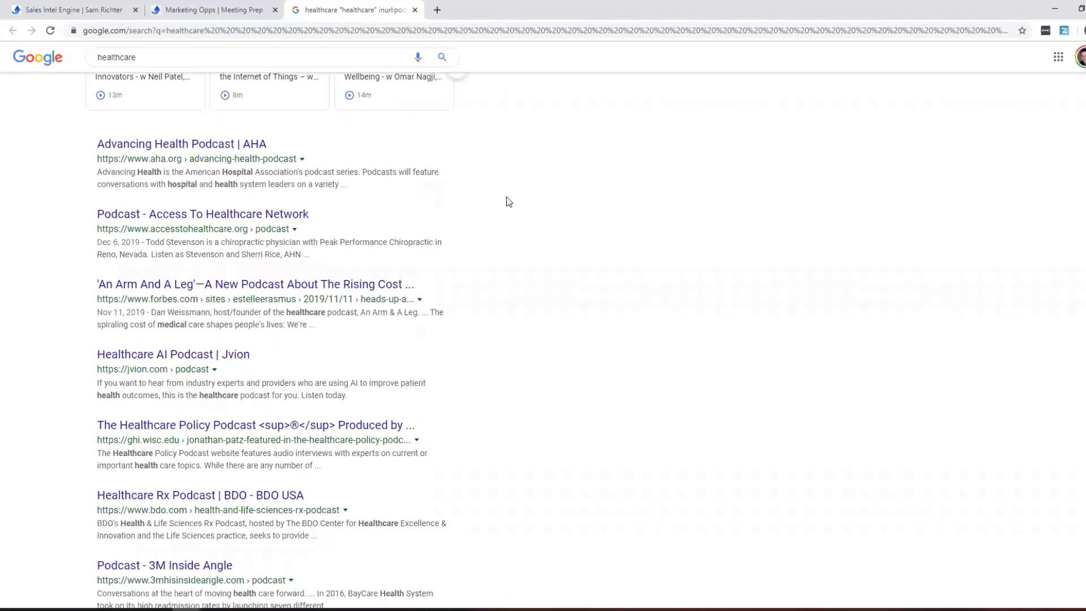
left_click(414, 10)
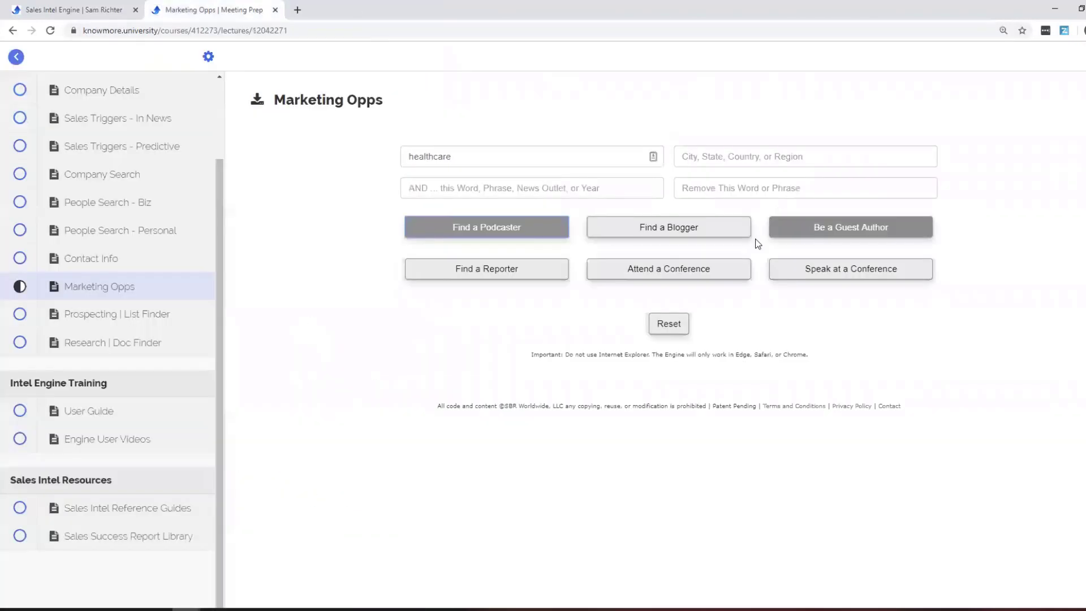
Search for healthcare bloggers and guest-author openings, closing each results tab.
left_click(703, 228)
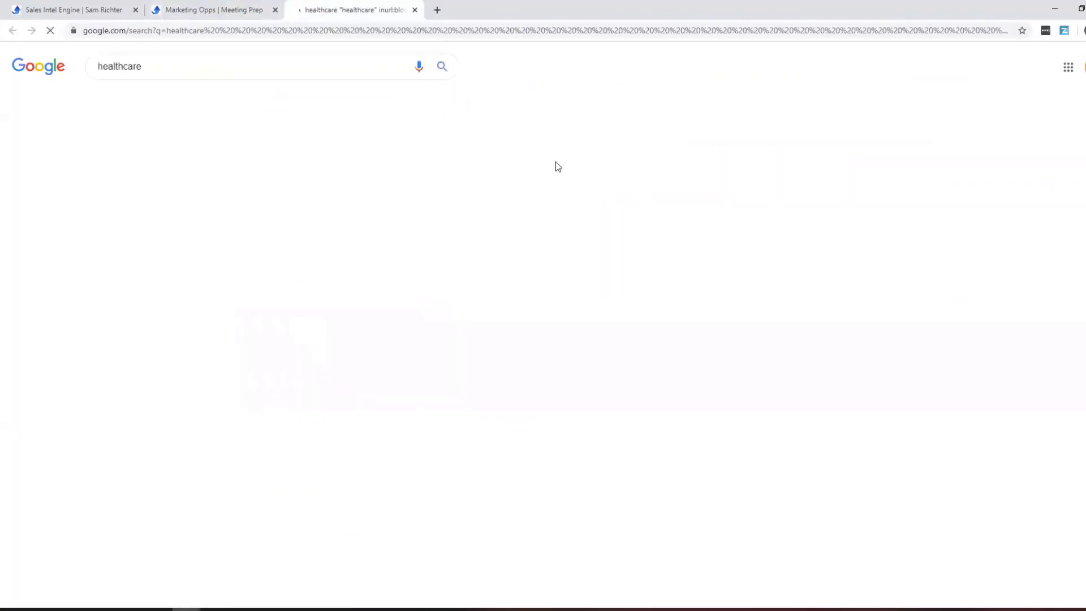
scroll(886, 242, "down", 4)
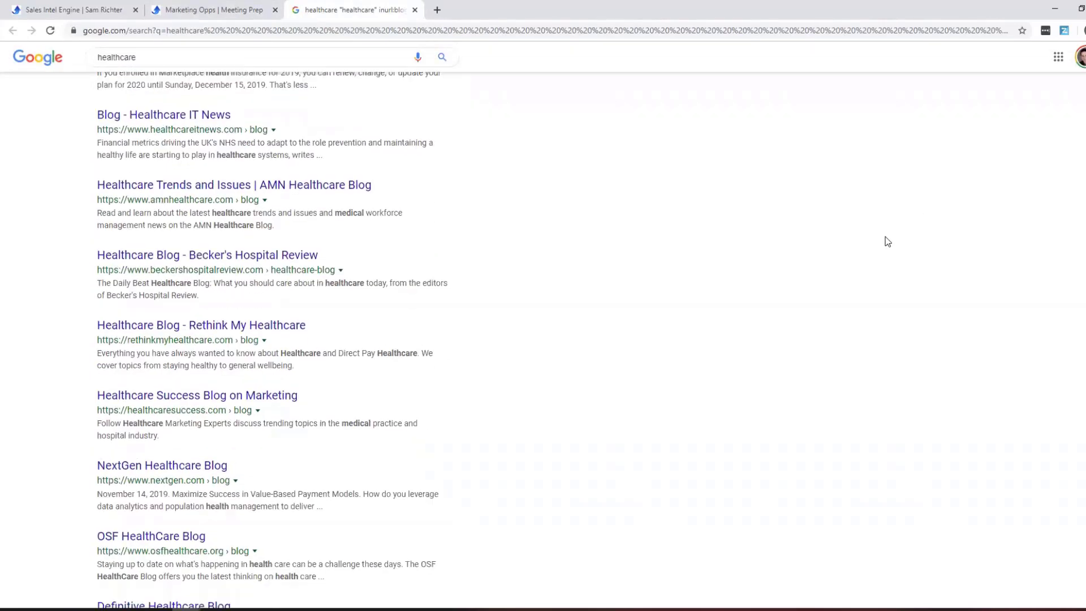
scroll(886, 241, "down", 1)
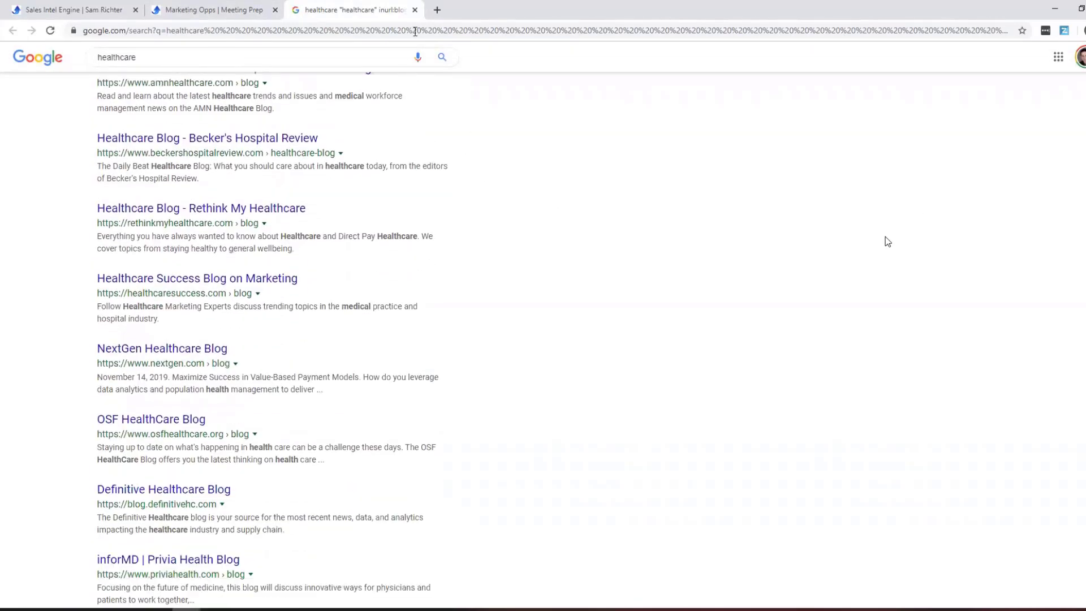
left_click(415, 10)
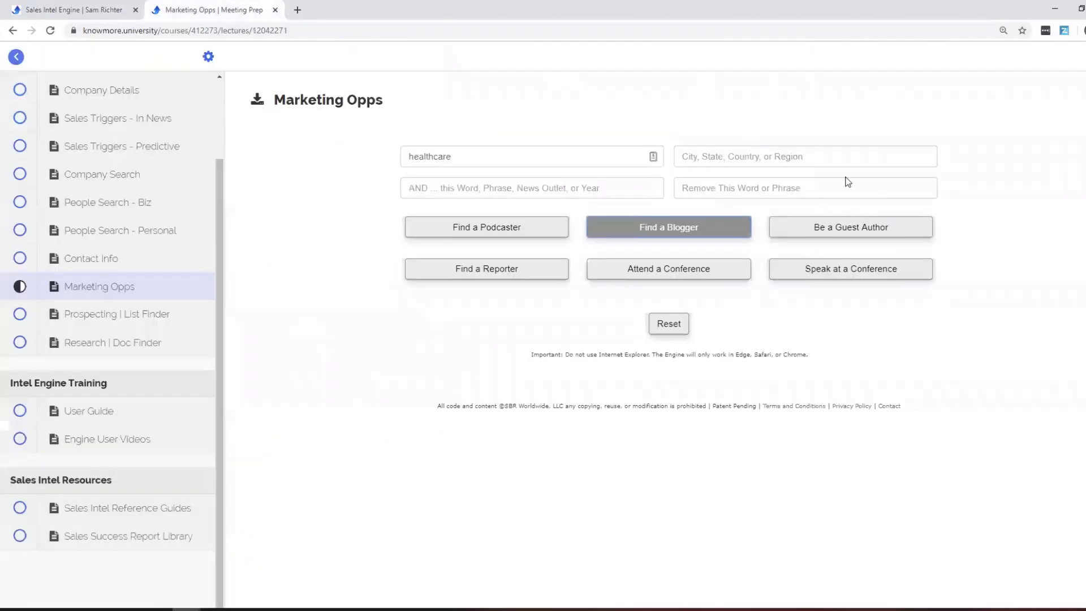
left_click(867, 229)
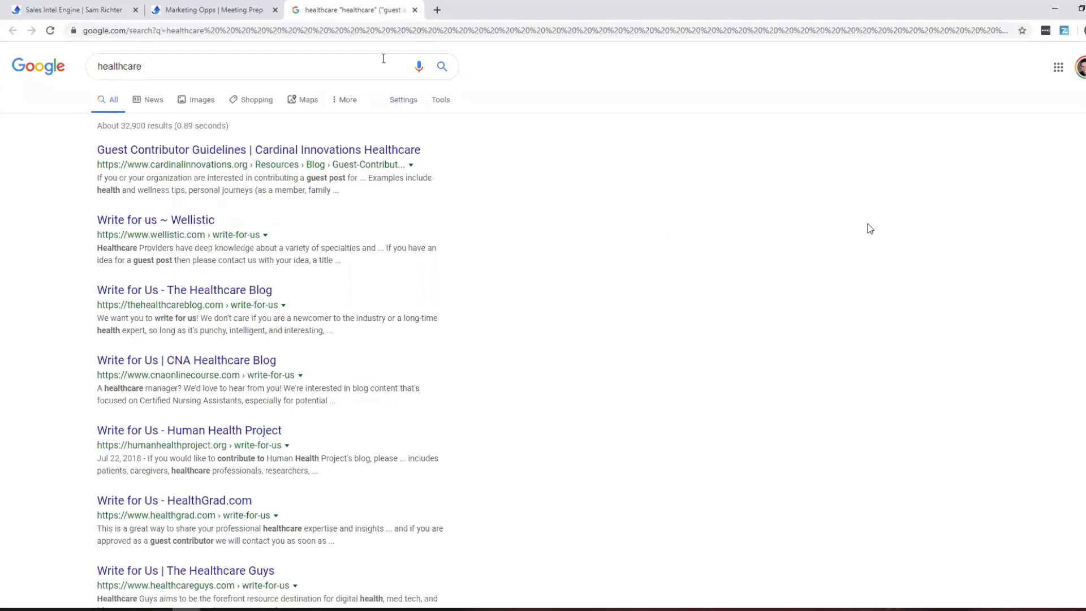
left_click(415, 10)
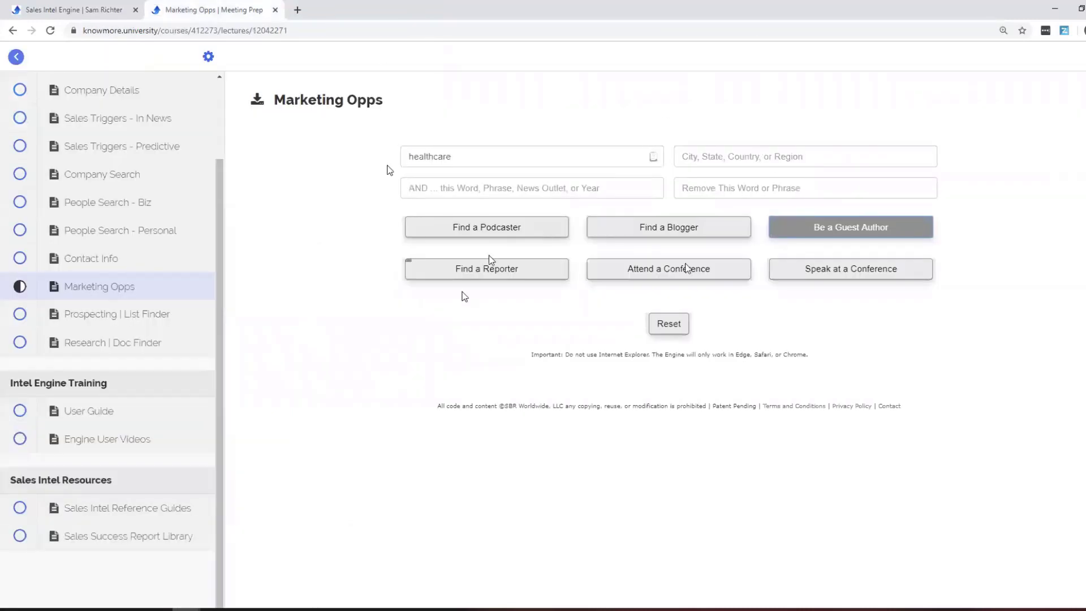
Add 'new york times' to the search and find healthcare reporters there.
left_click(688, 155)
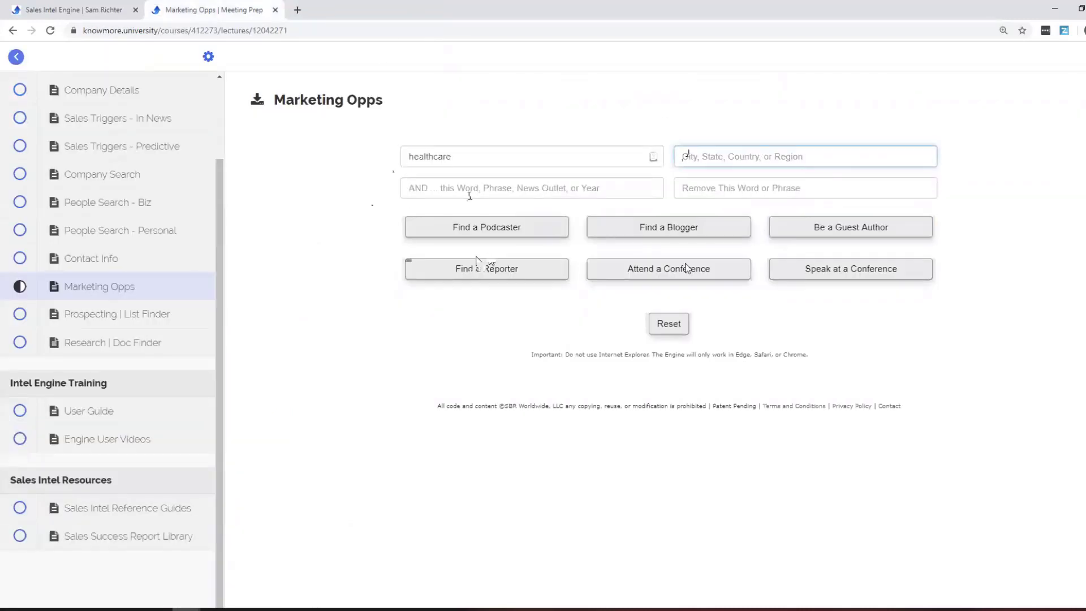
left_click(469, 195)
type("new y")
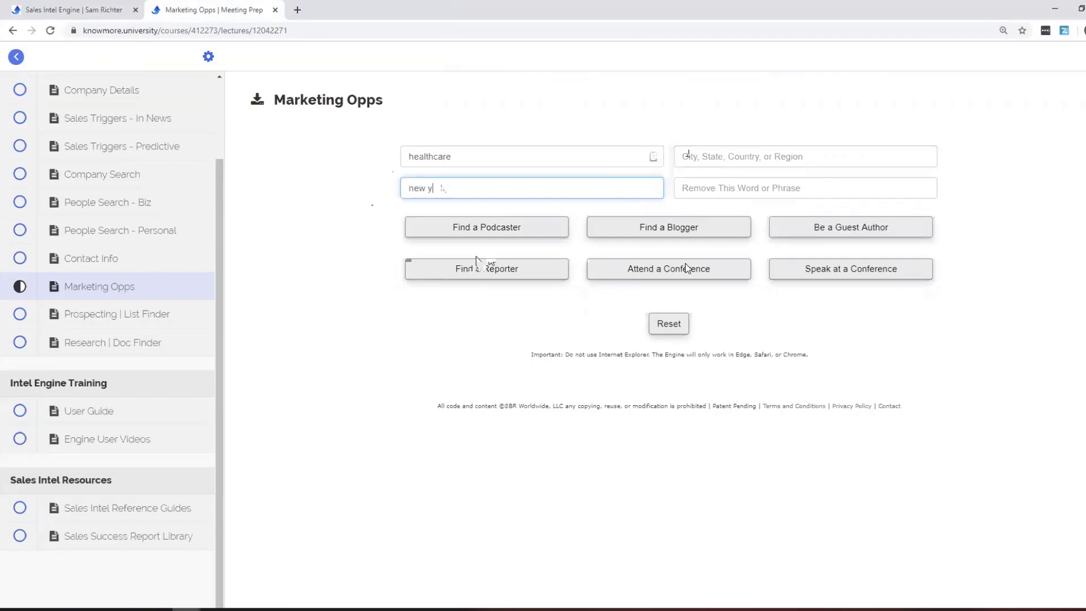
type("ork times")
left_click(477, 261)
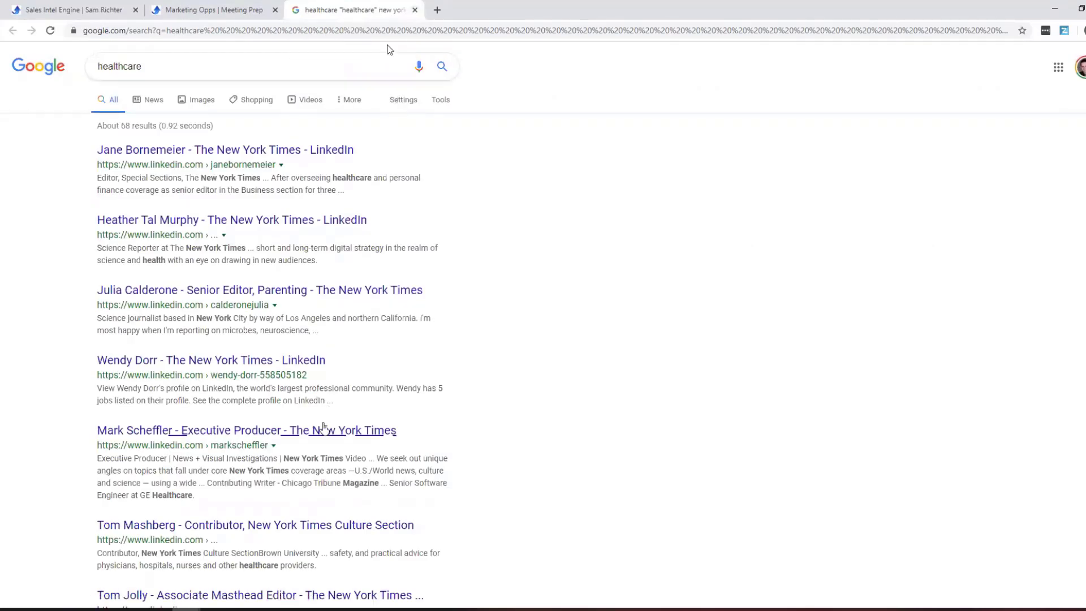
left_click(415, 10)
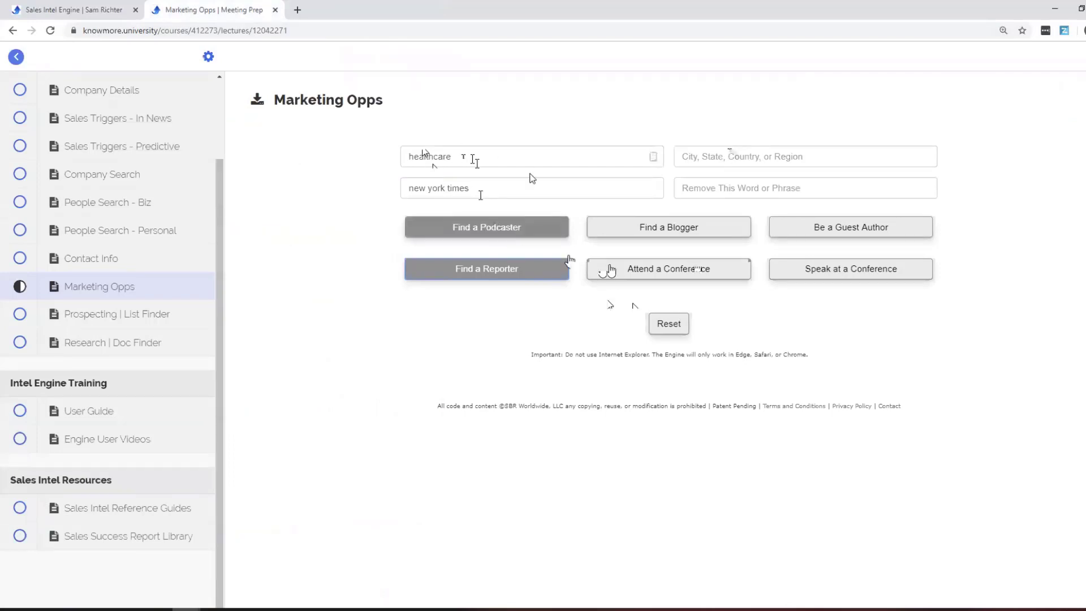
Replace 'new york times' with 2020 and find healthcare conferences to attend in 2020.
left_click_drag(481, 192, 339, 184)
key("BackSpace")
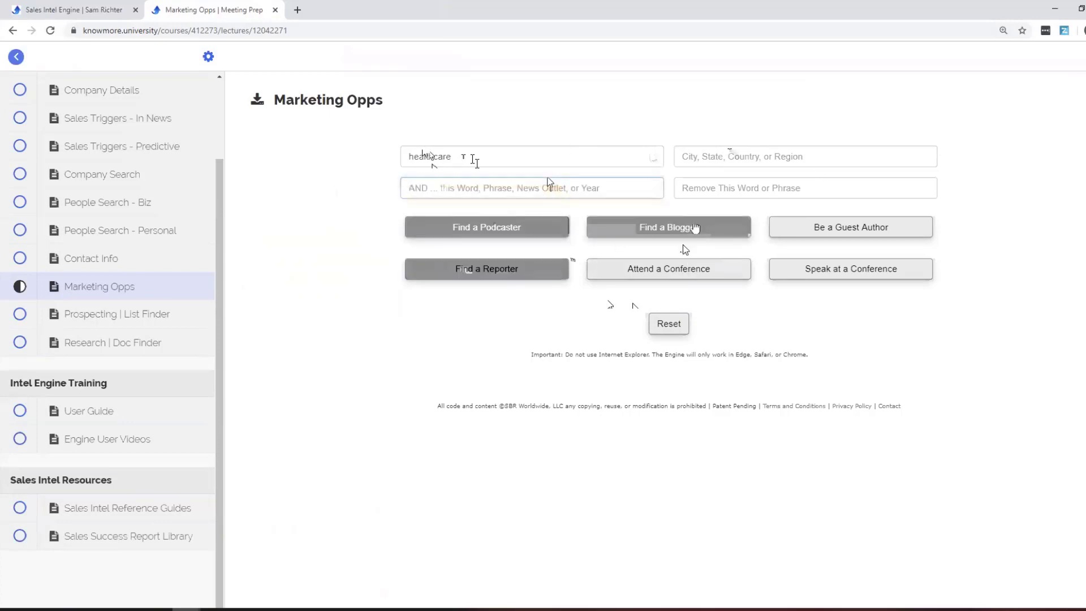
type("2020")
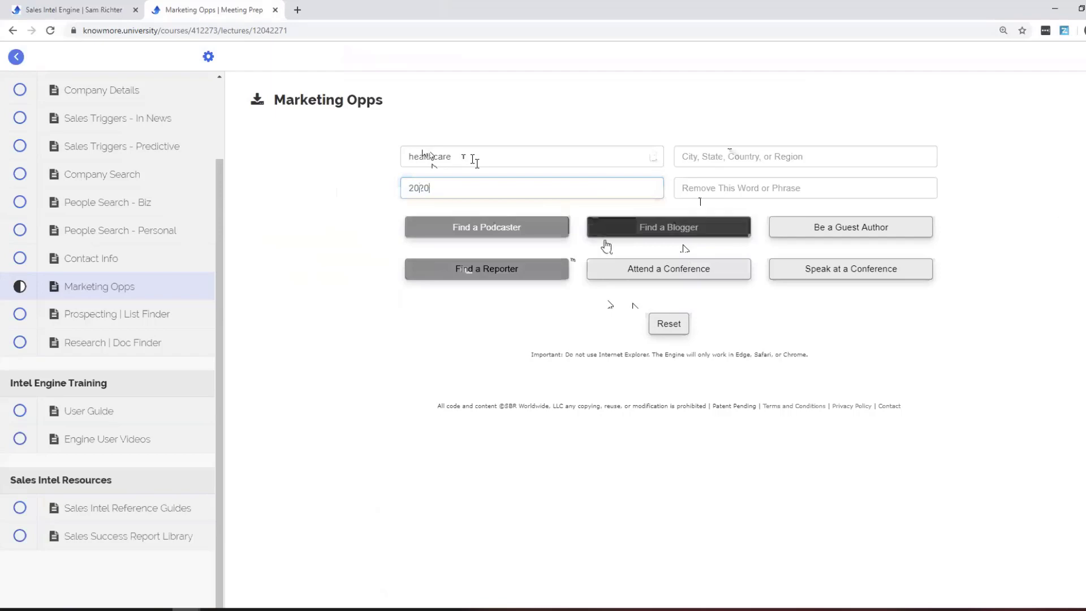
left_click(636, 270)
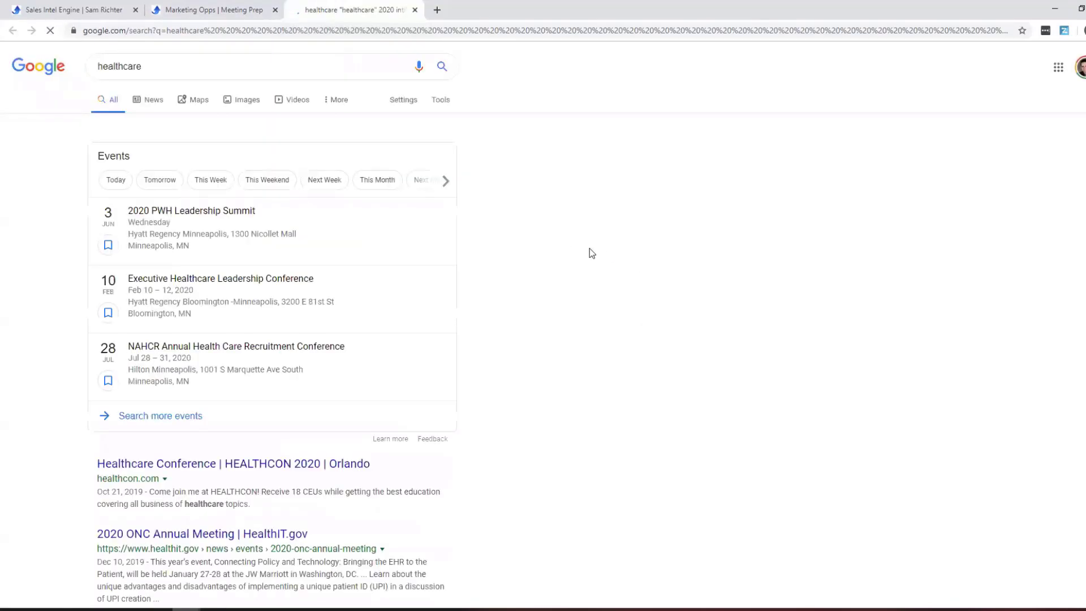
scroll(654, 273, "down", 4)
scroll(654, 273, "down", 8)
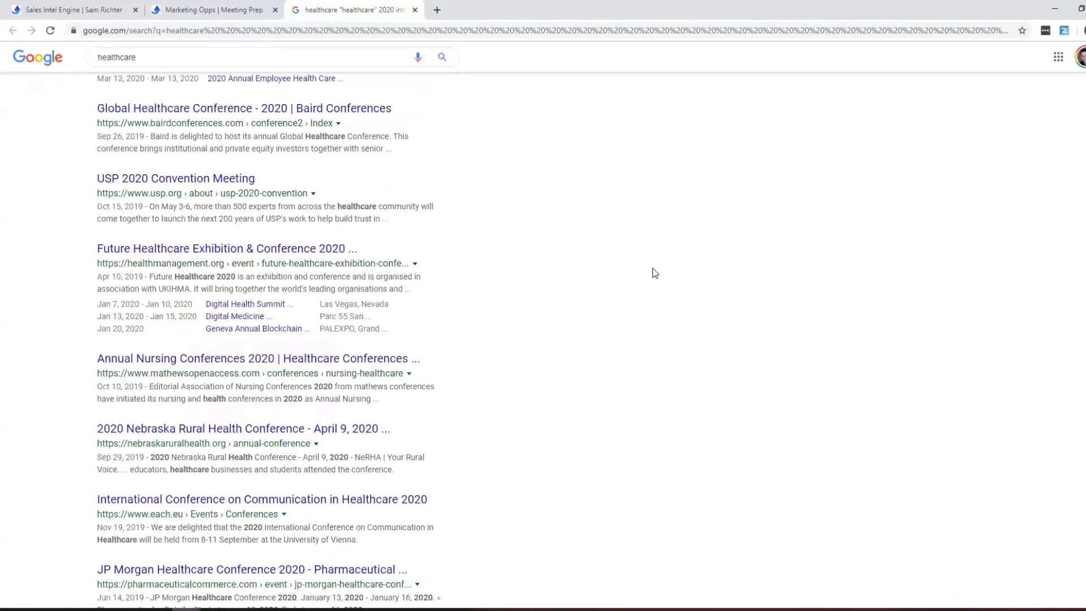
left_click(414, 10)
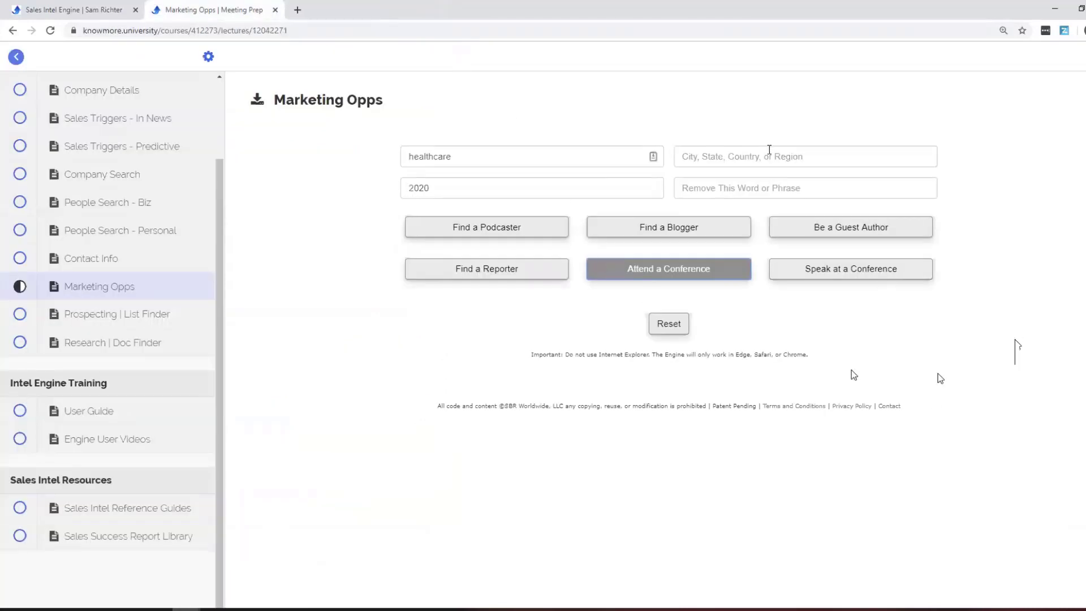
Add denver as the location, find healthcare speaking opportunities there, then open Prospecting | List Finder.
left_click(769, 150)
type("denver")
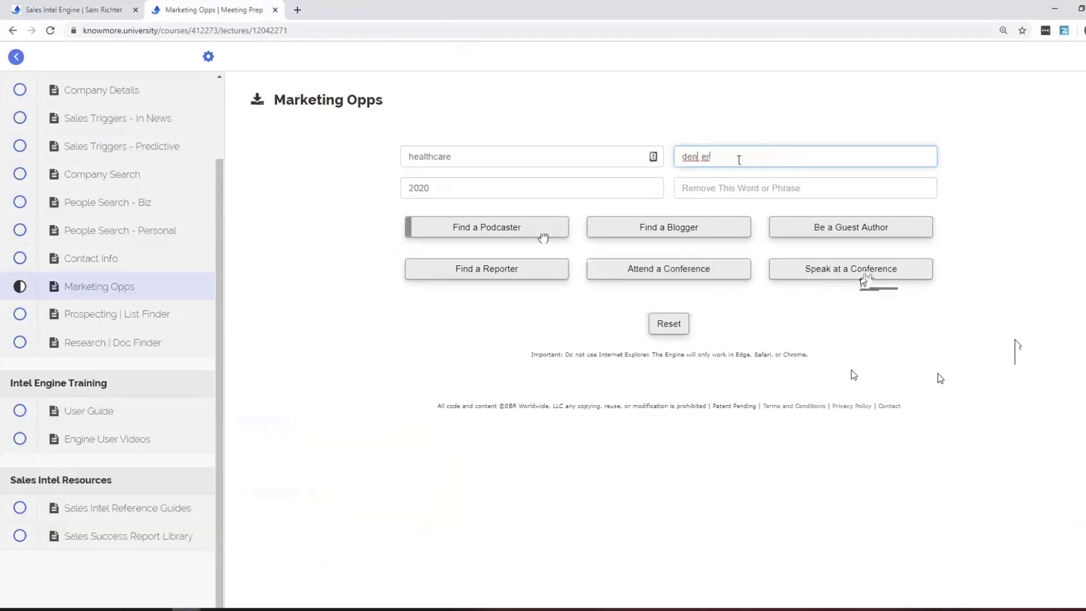
left_click(868, 275)
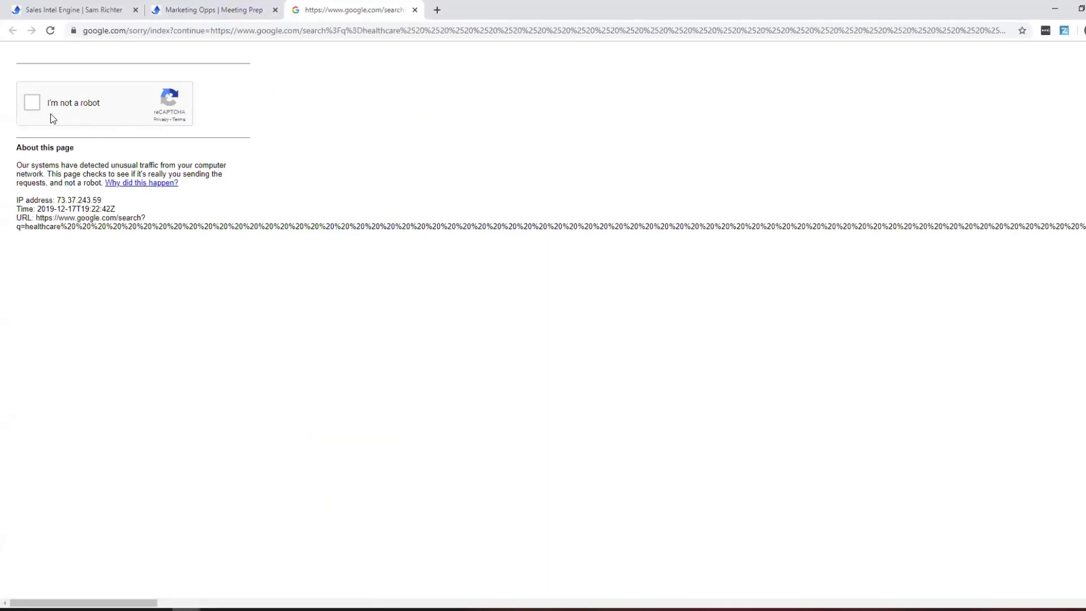
left_click(33, 103)
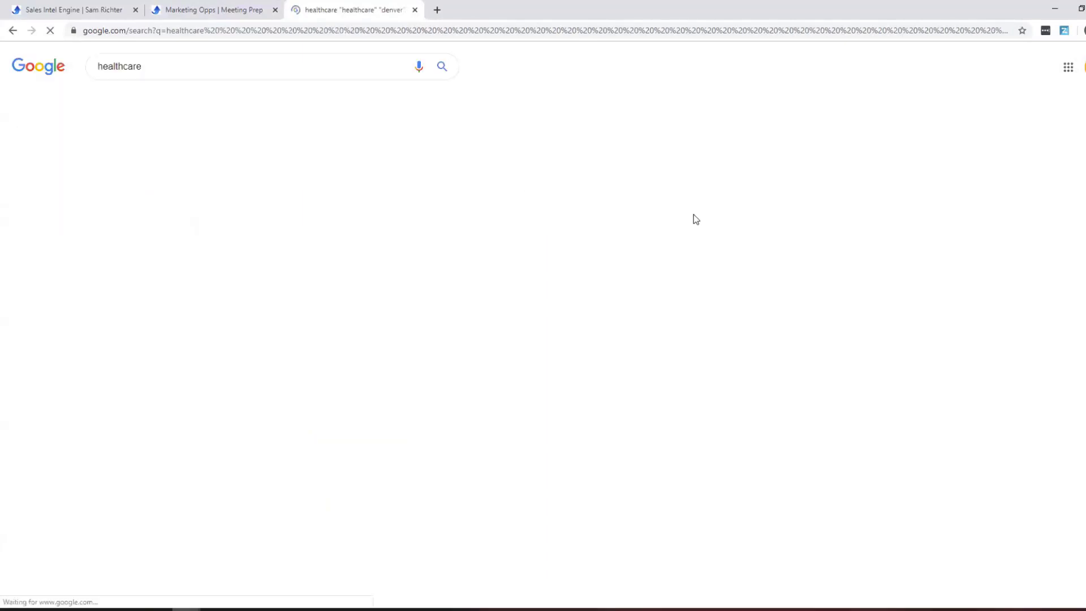
scroll(695, 218, "down", 1)
scroll(695, 219, "down", 3)
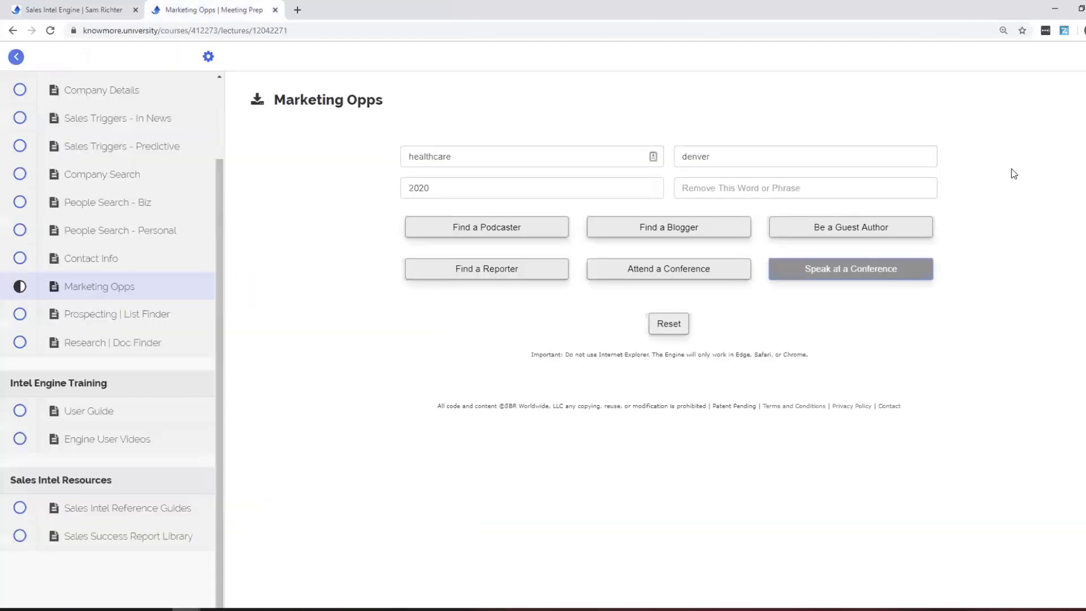
left_click(415, 10)
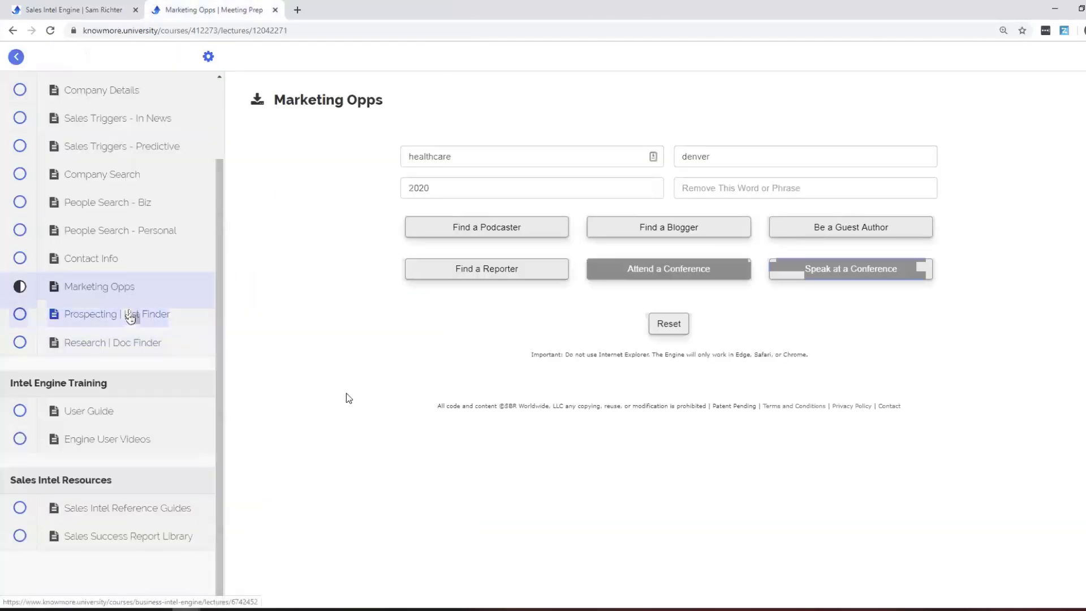
left_click(131, 314)
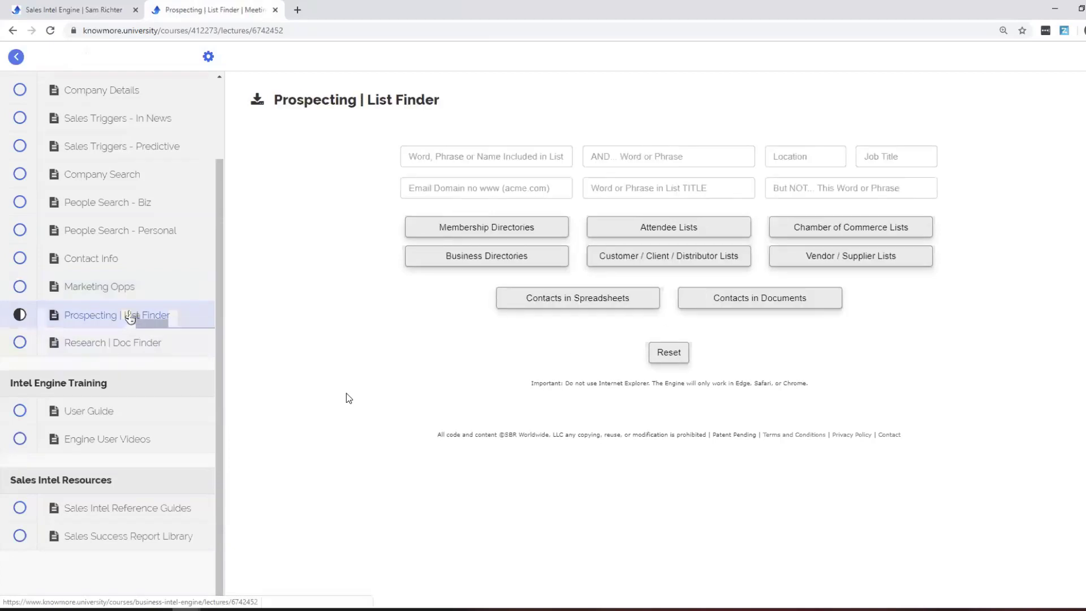
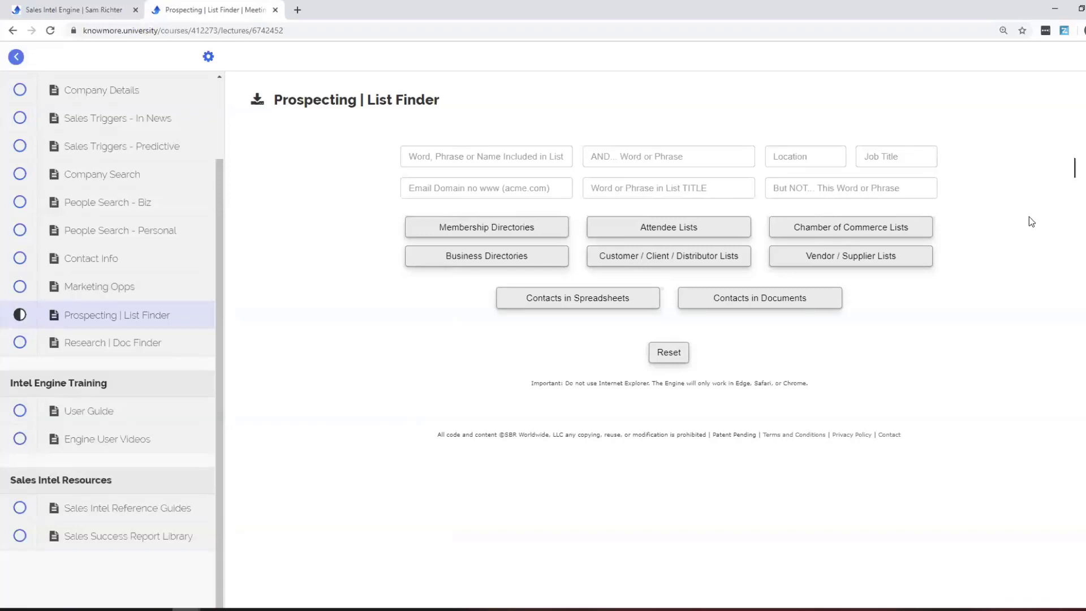
Enter 'financial' with location 'new york', then run the Membership Directories and Attendee Lists searches.
left_click(475, 164)
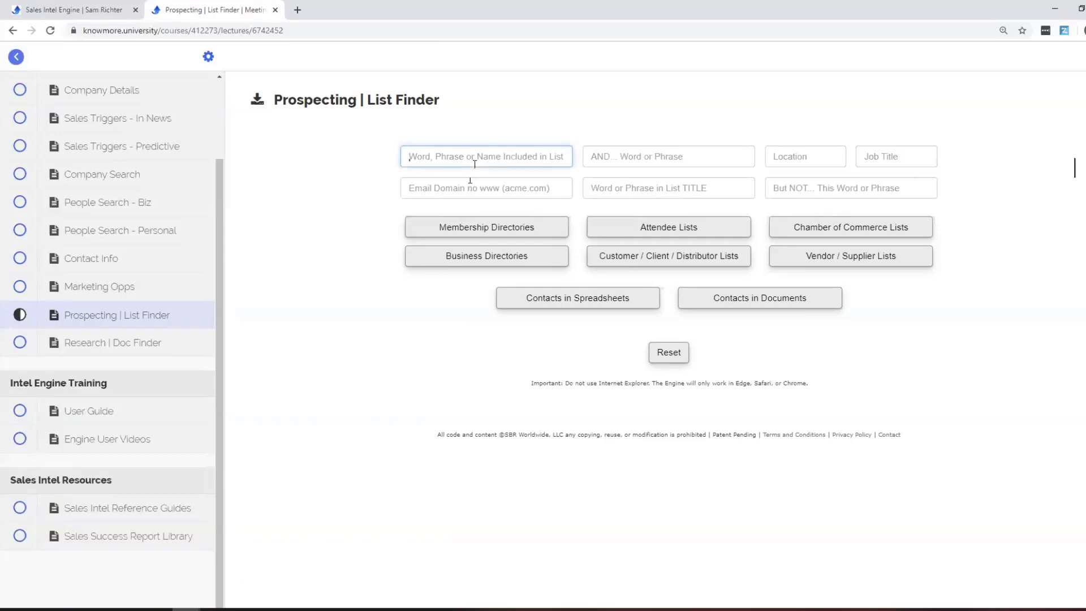
type("financial")
key("Tab")
key("Tab")
type("n")
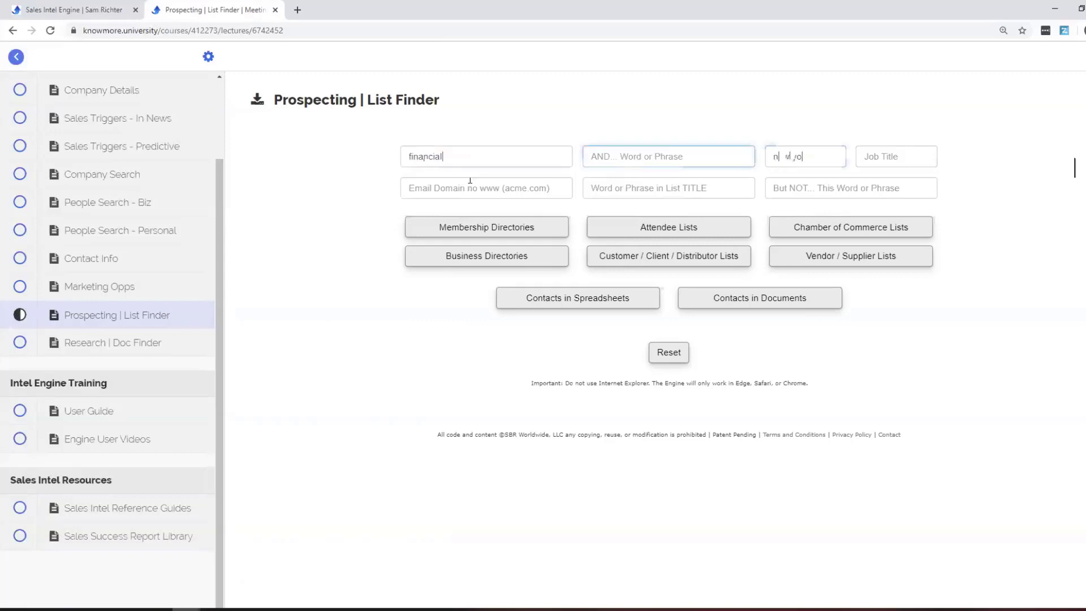
left_click(466, 232)
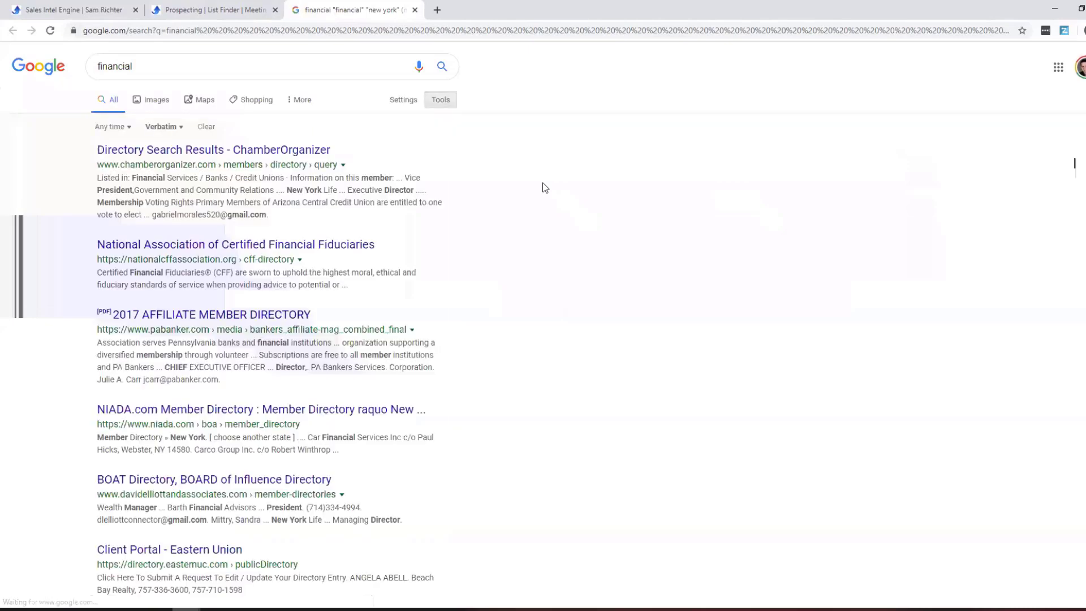
scroll(545, 188, "down", 3)
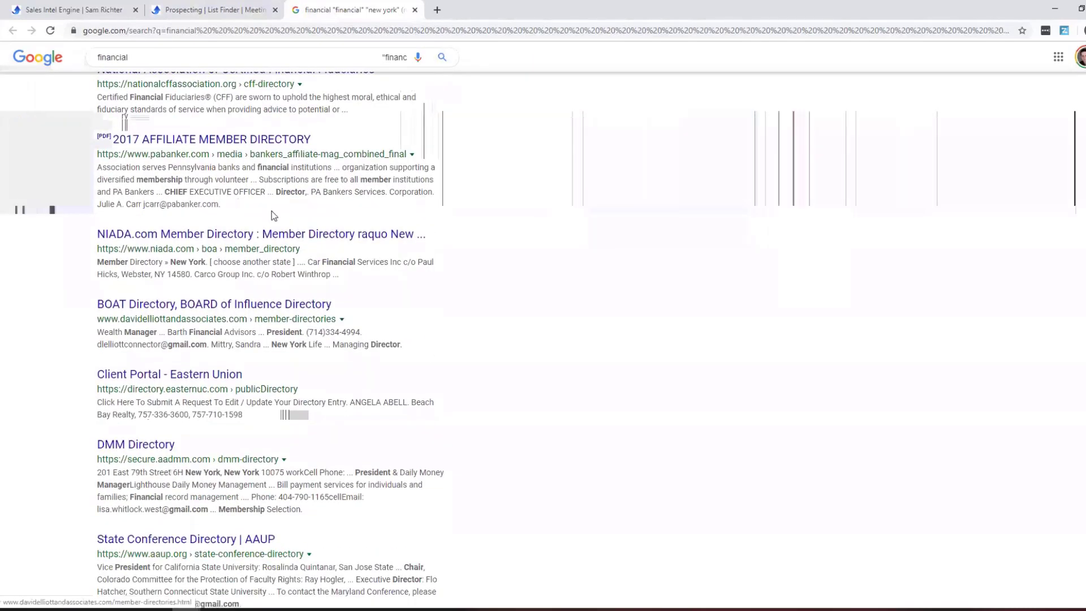
left_click(415, 9)
left_click(704, 227)
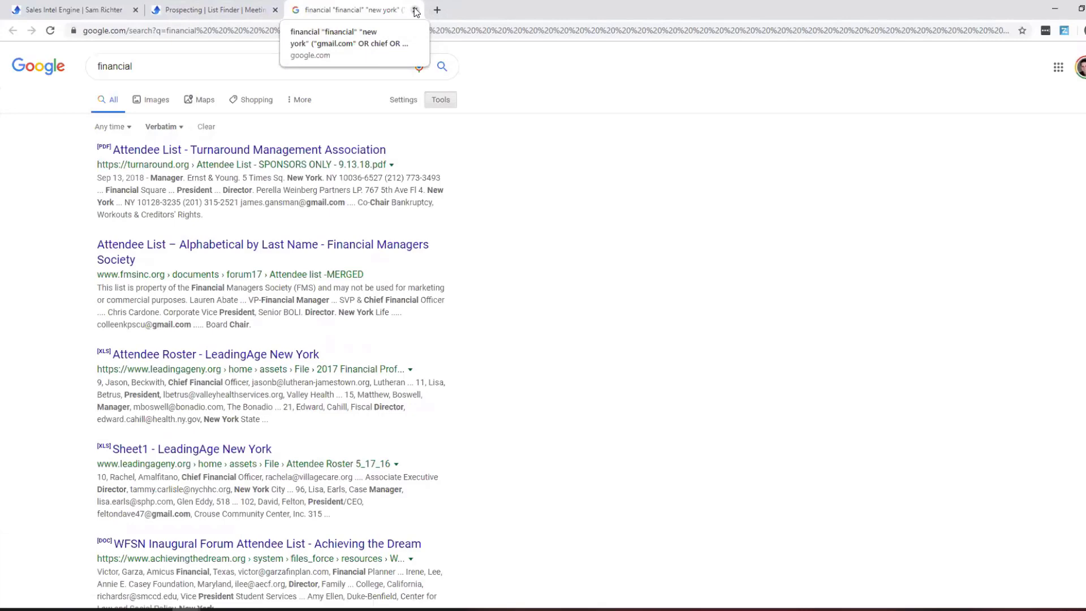
left_click(415, 10)
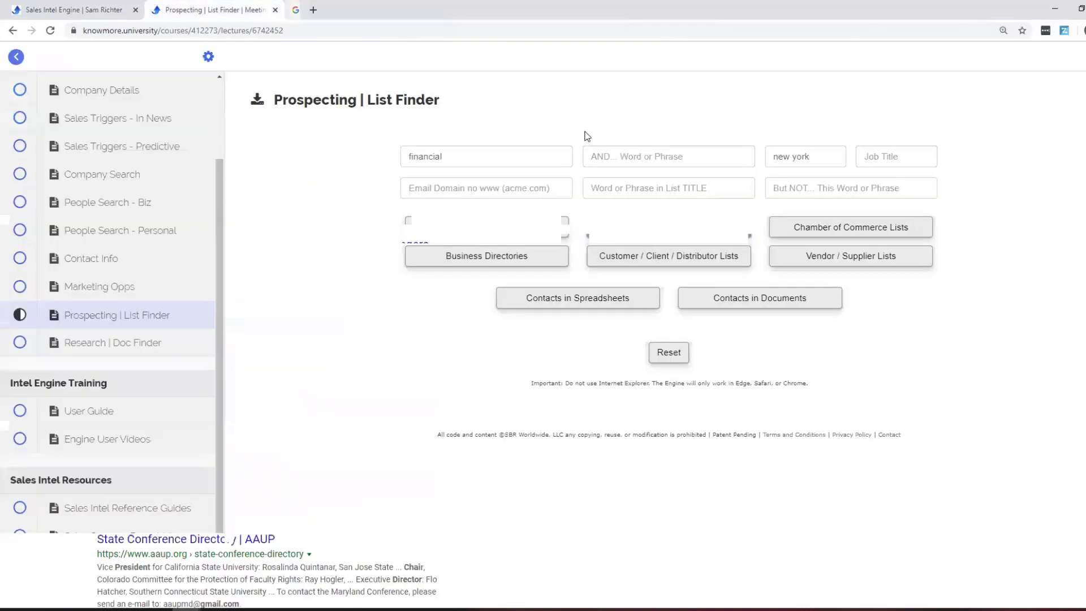
Remove 'financial' and search Chamber of Commerce lists for 'new york'.
double_click(497, 156)
key("BackSpace")
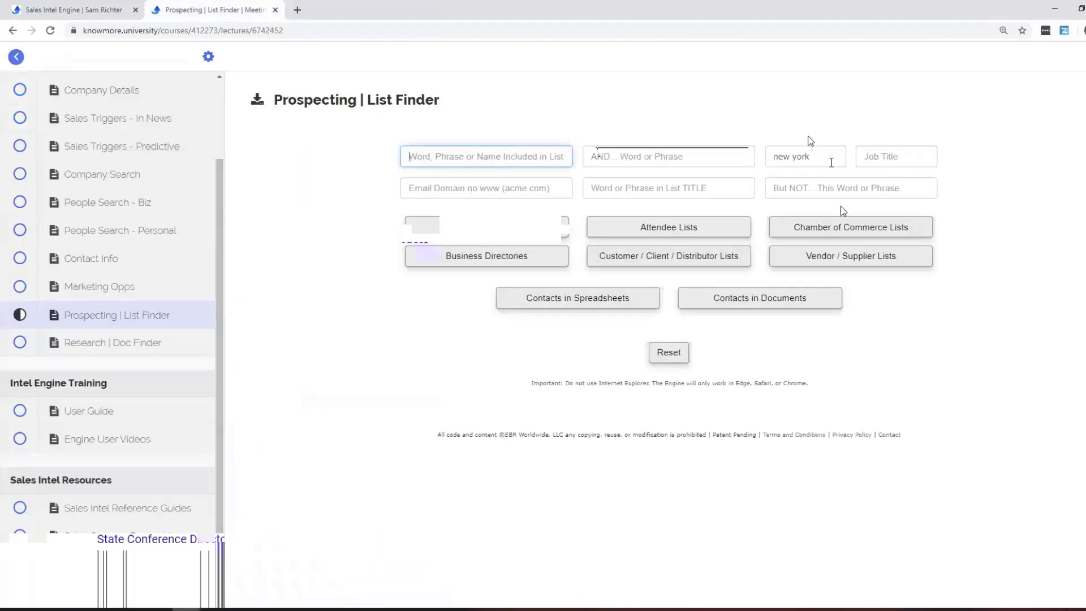
left_click(837, 227)
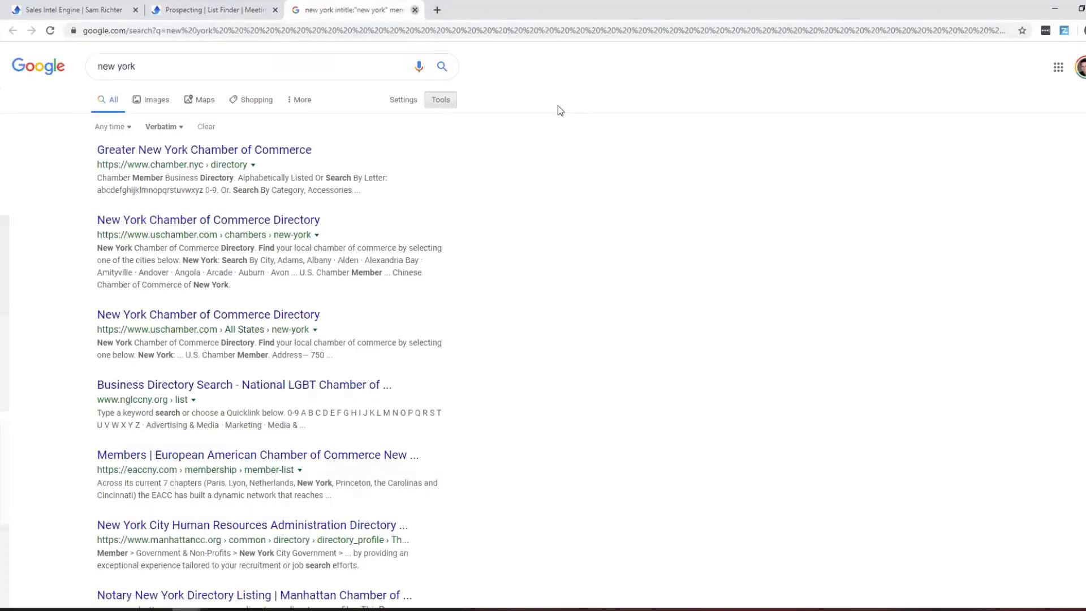
key("ctrl+w")
Search business directories for 'new york' and review the results.
left_click(553, 255)
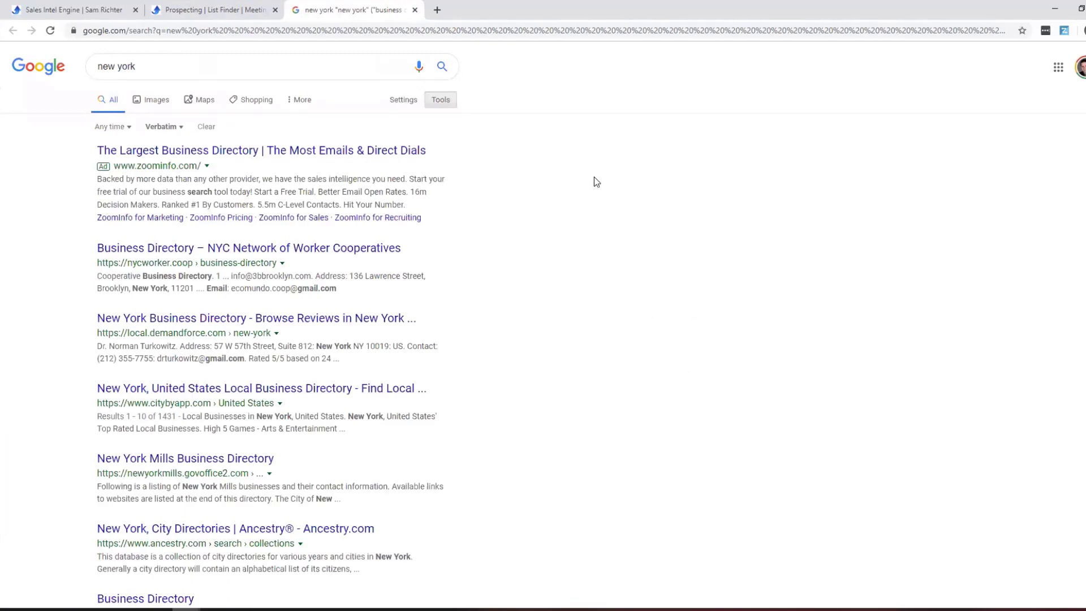
scroll(593, 177, "down", 2)
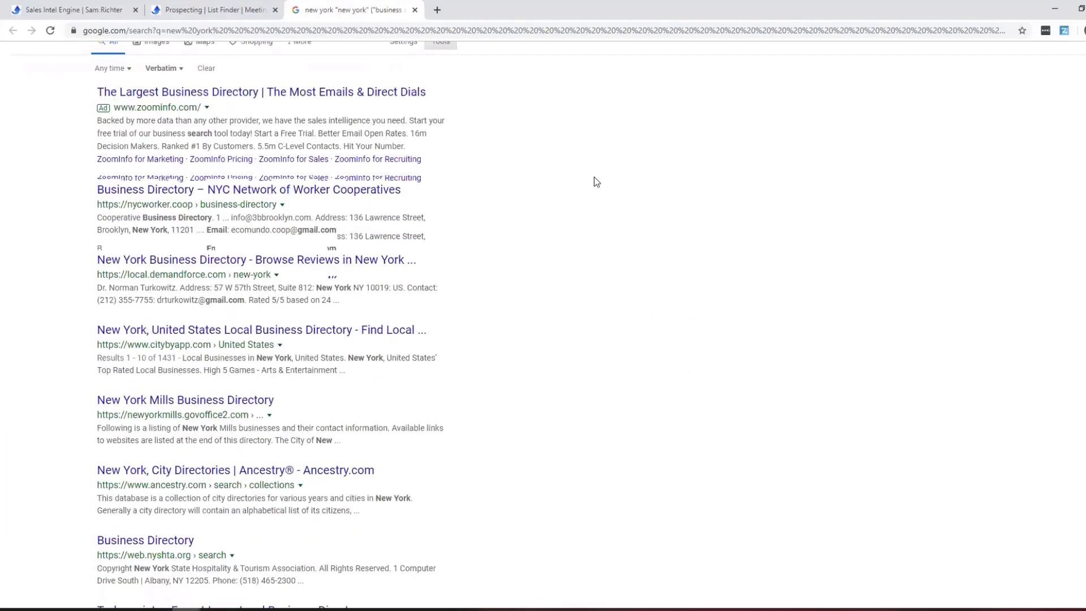
left_click(415, 10)
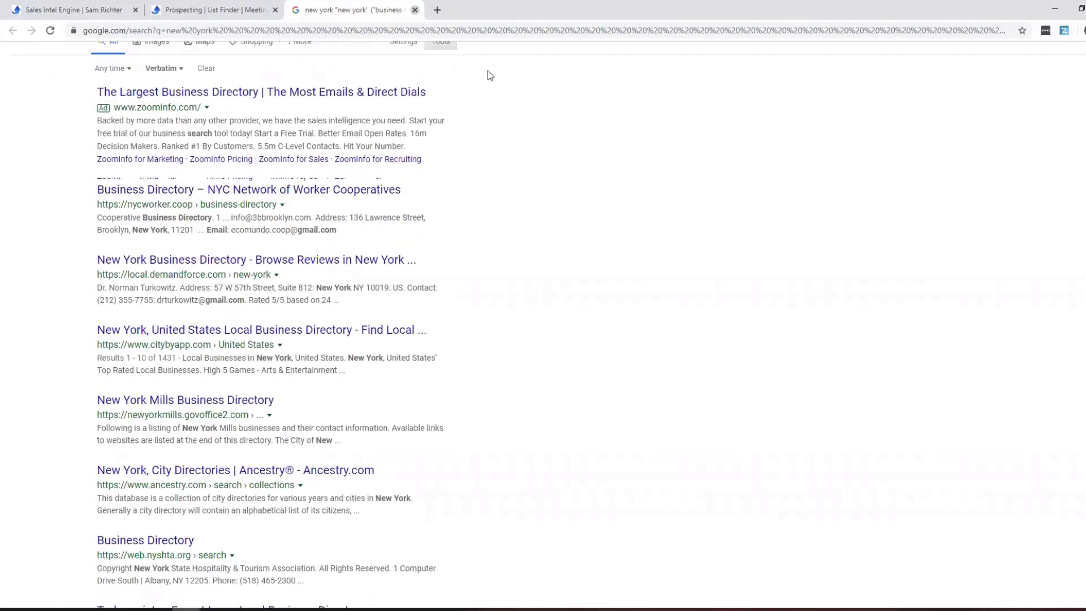
triple_click(842, 160)
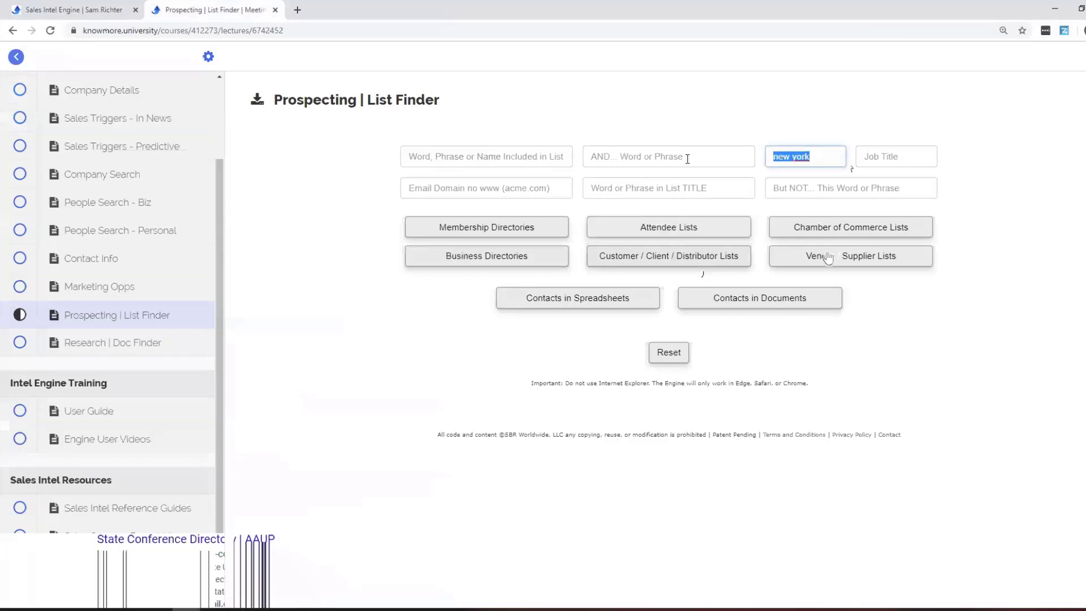
Put '3m' in the List TITLE field and search Customer / Client / Distributor lists.
left_click(564, 157)
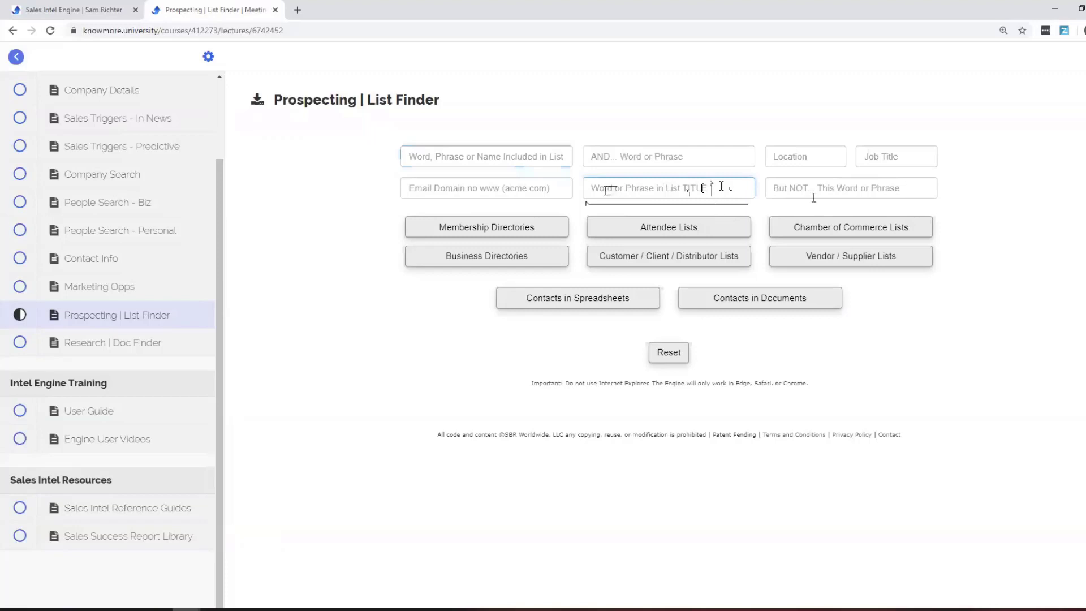
left_click(457, 157)
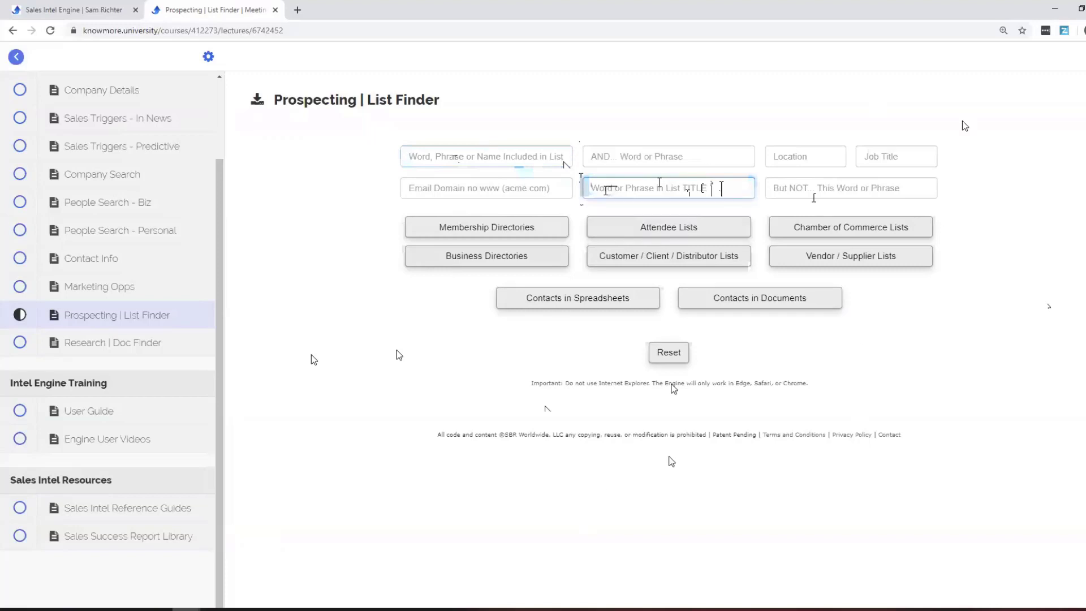
type("3m")
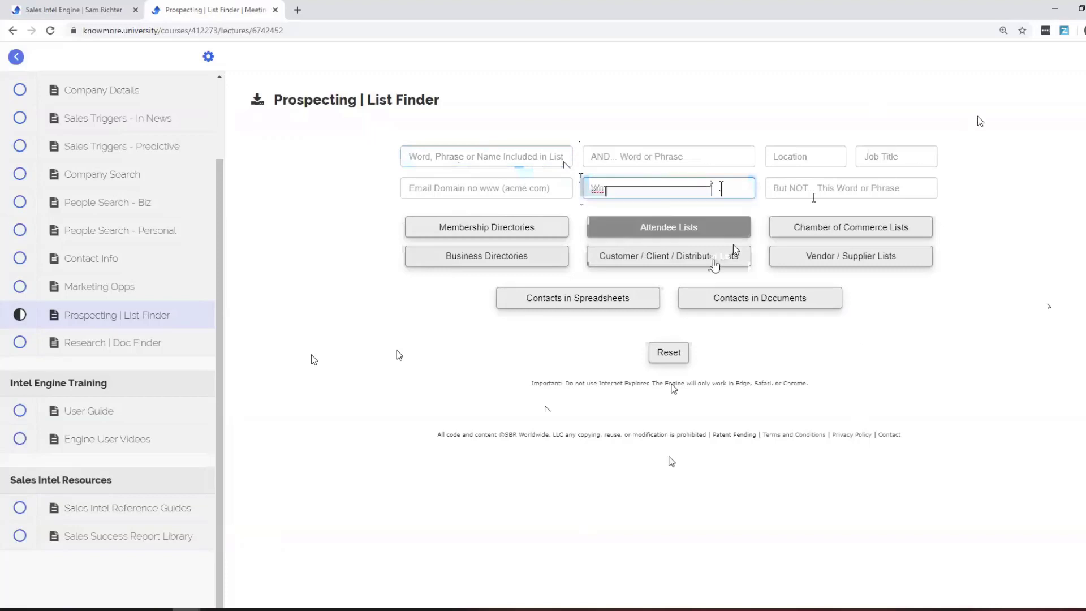
left_click(716, 257)
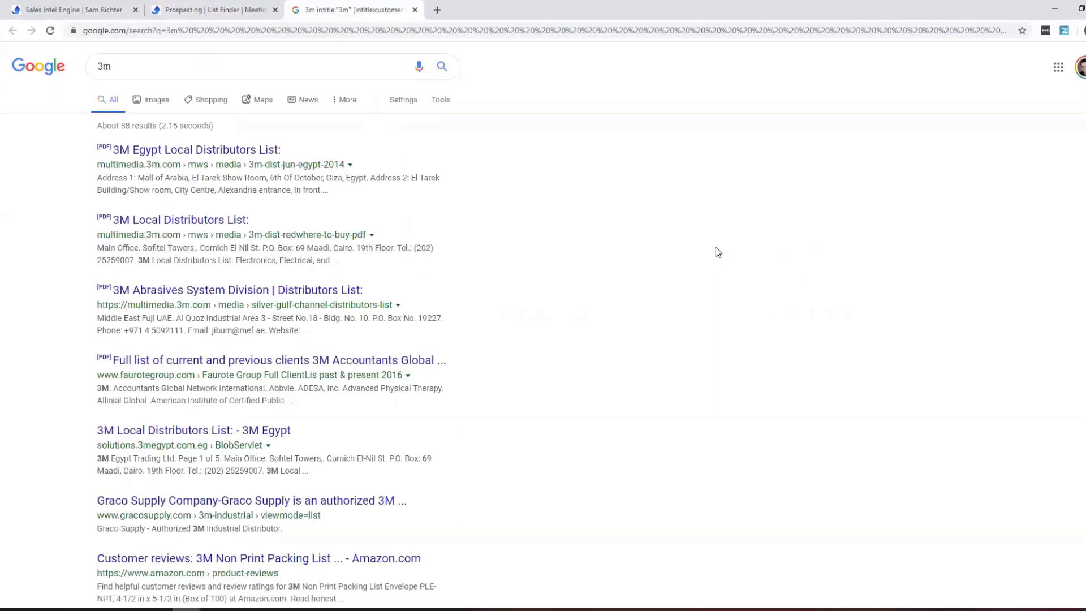
scroll(225, 239, "down", 1)
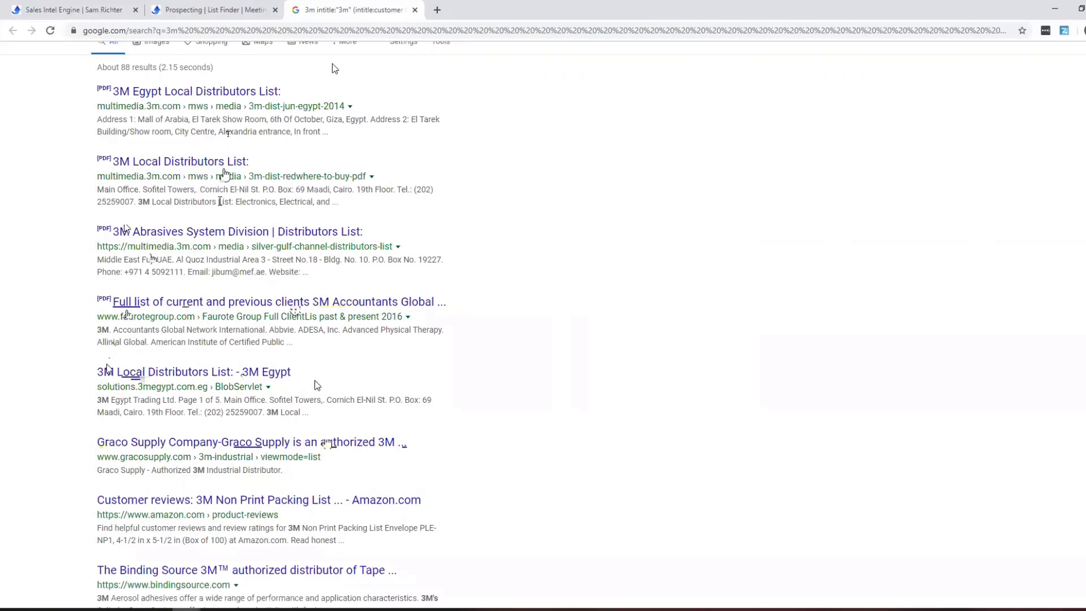
left_click(414, 10)
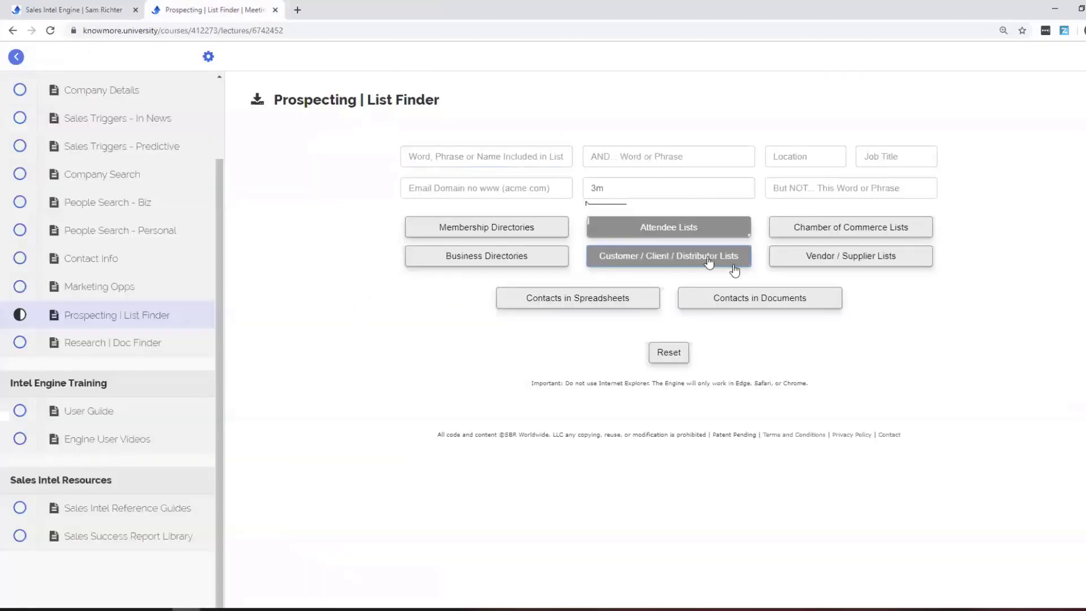
Search Vendor / Supplier lists titled '3m' and review the results.
left_click(891, 256)
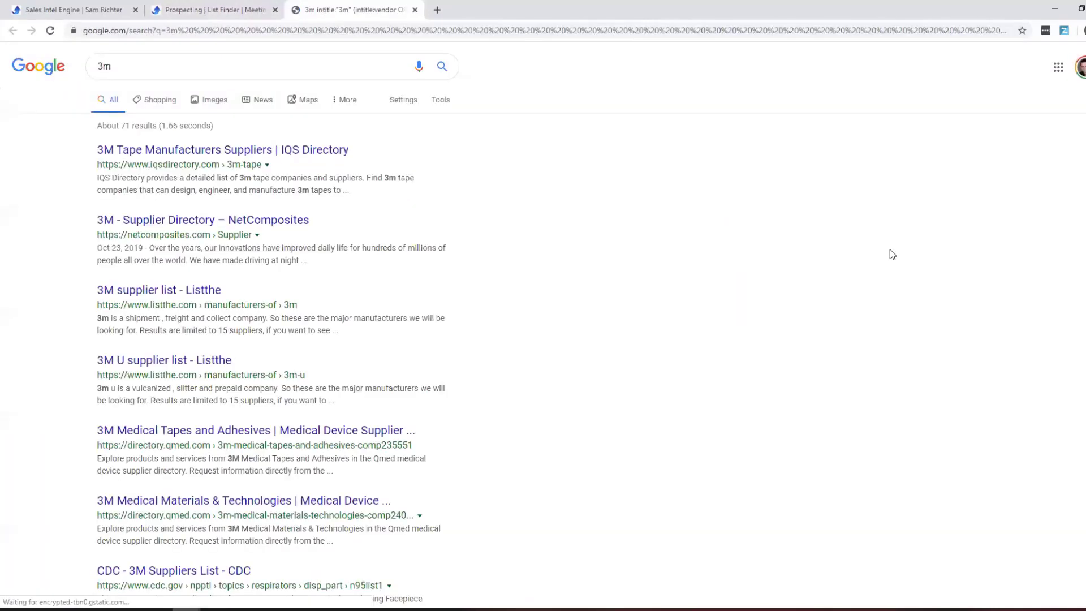
scroll(321, 274, "down", 6)
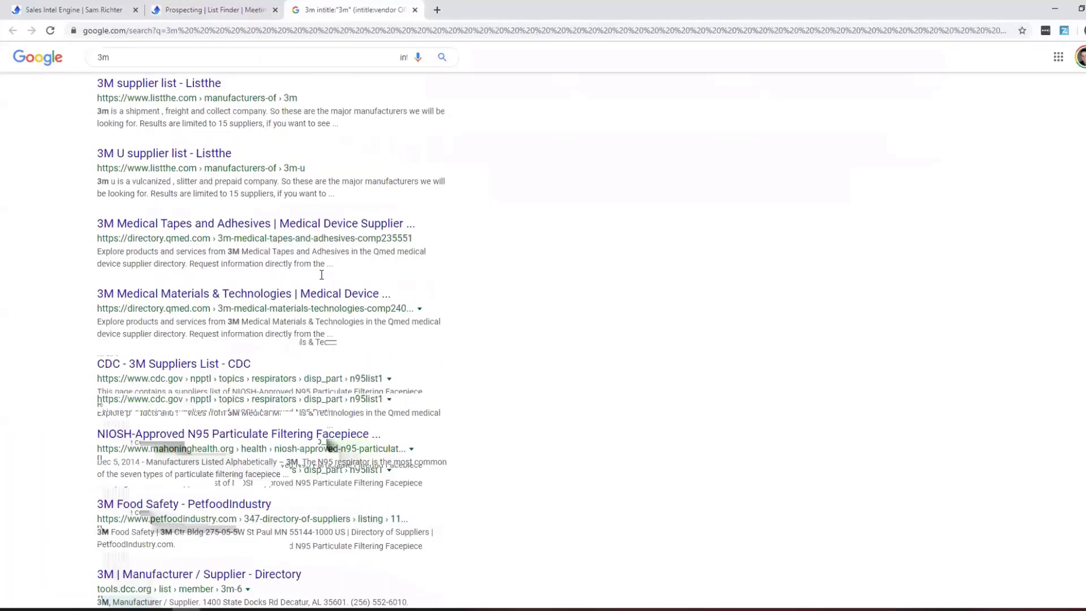
scroll(322, 274, "up", 6)
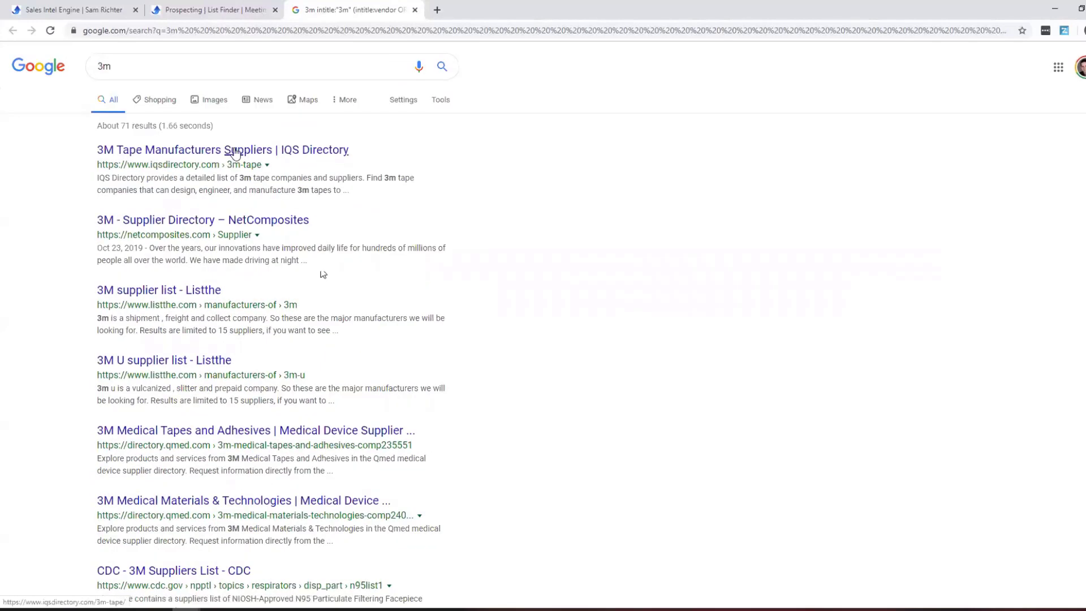
left_click(415, 9)
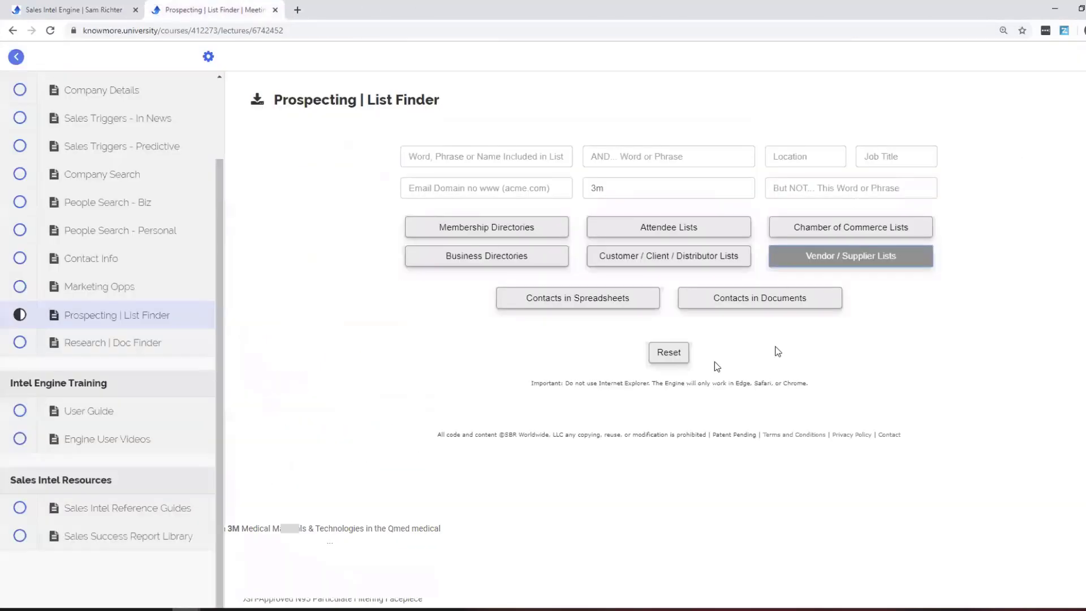
Reset the form and search client lists for manufacturing in Minneapolis.
left_click(667, 352)
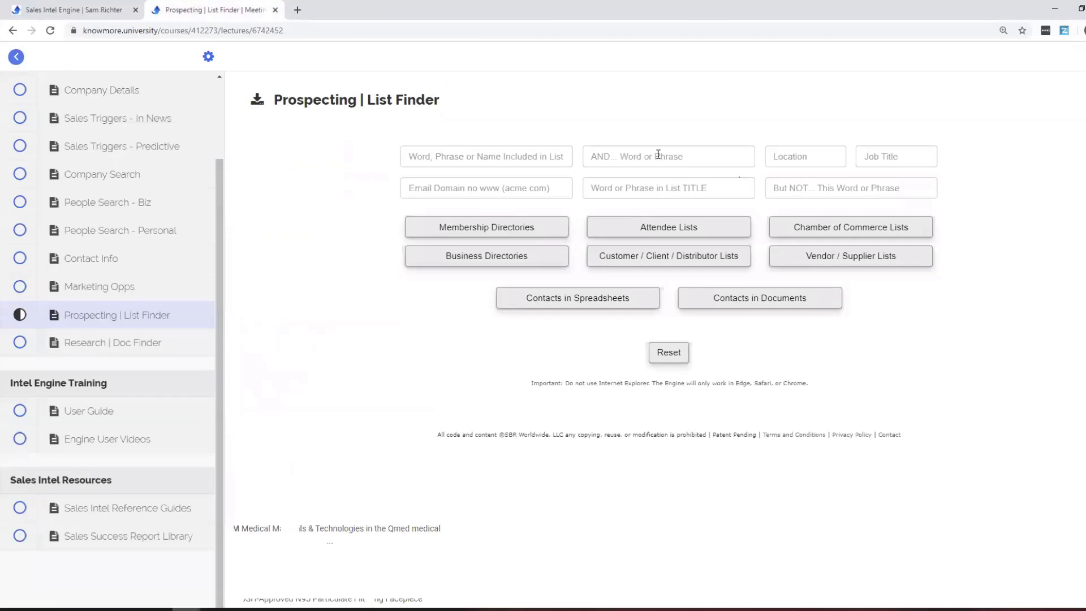
left_click(791, 151)
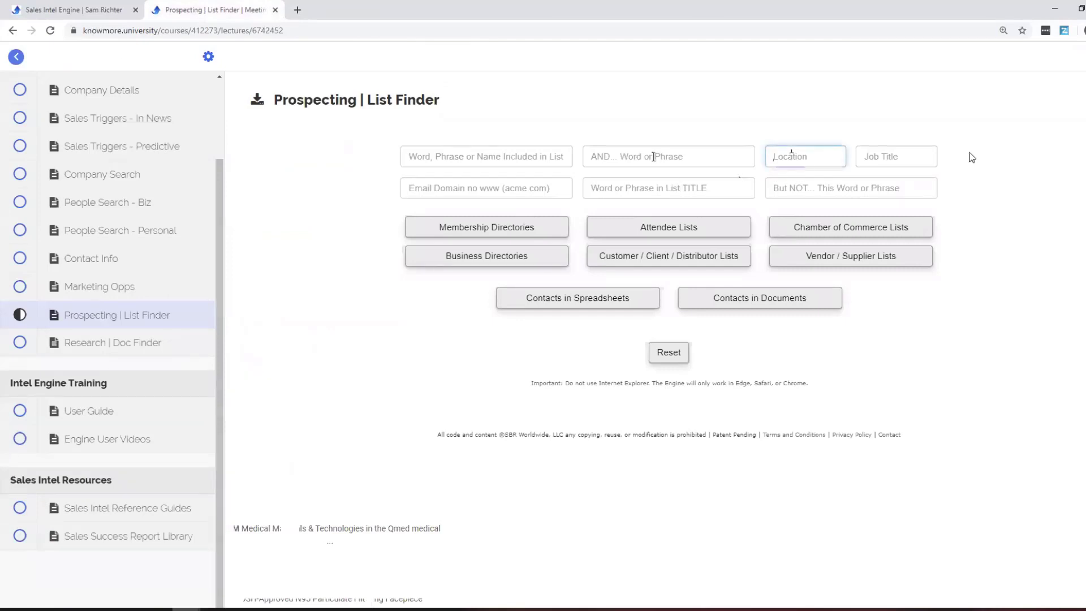
type("minneapolis")
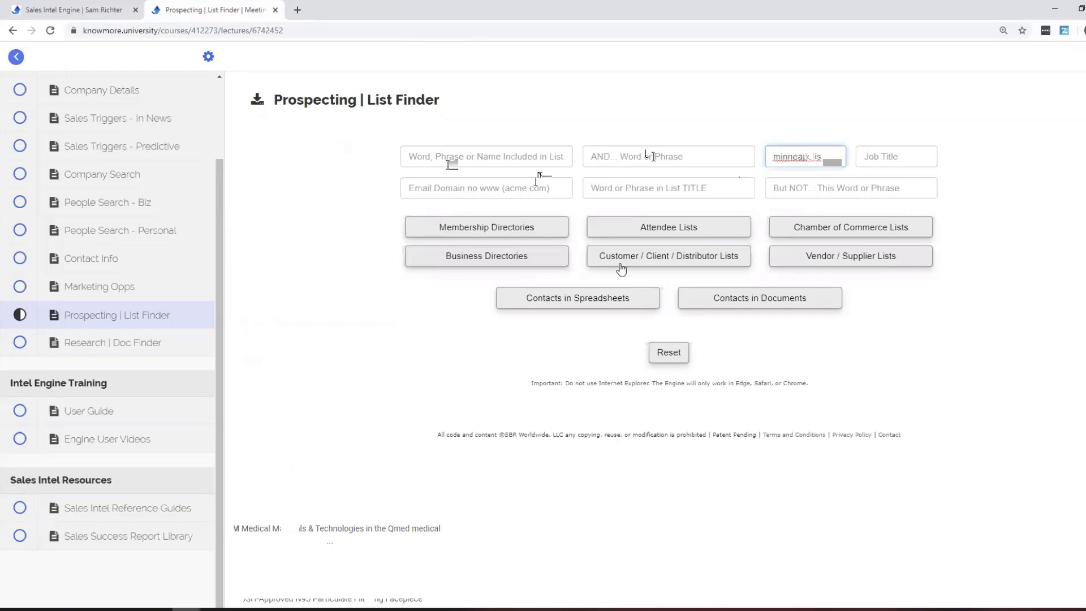
left_click(690, 158)
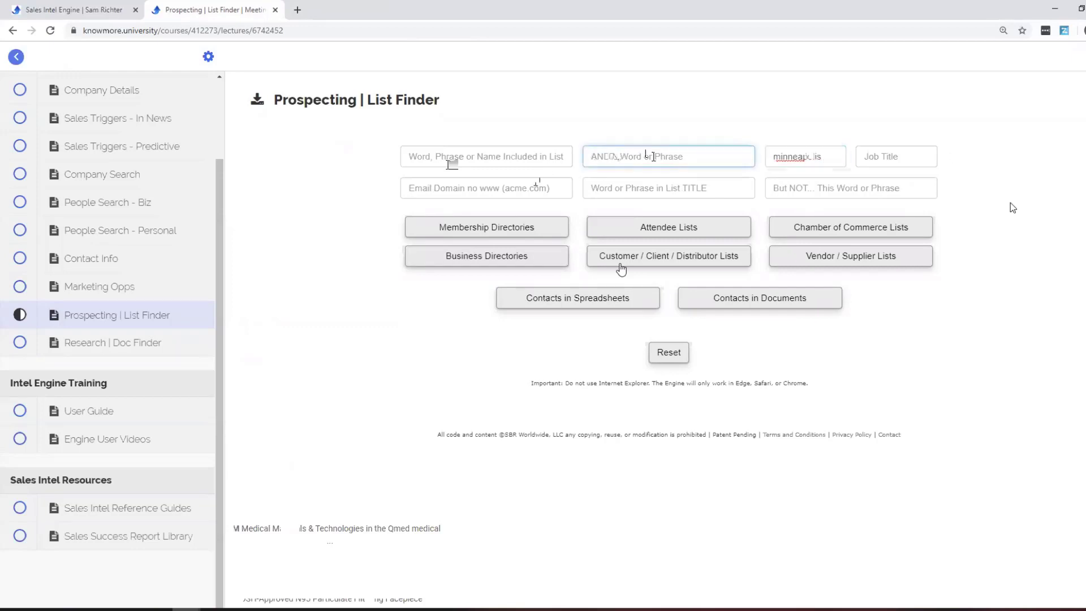
left_click(728, 262)
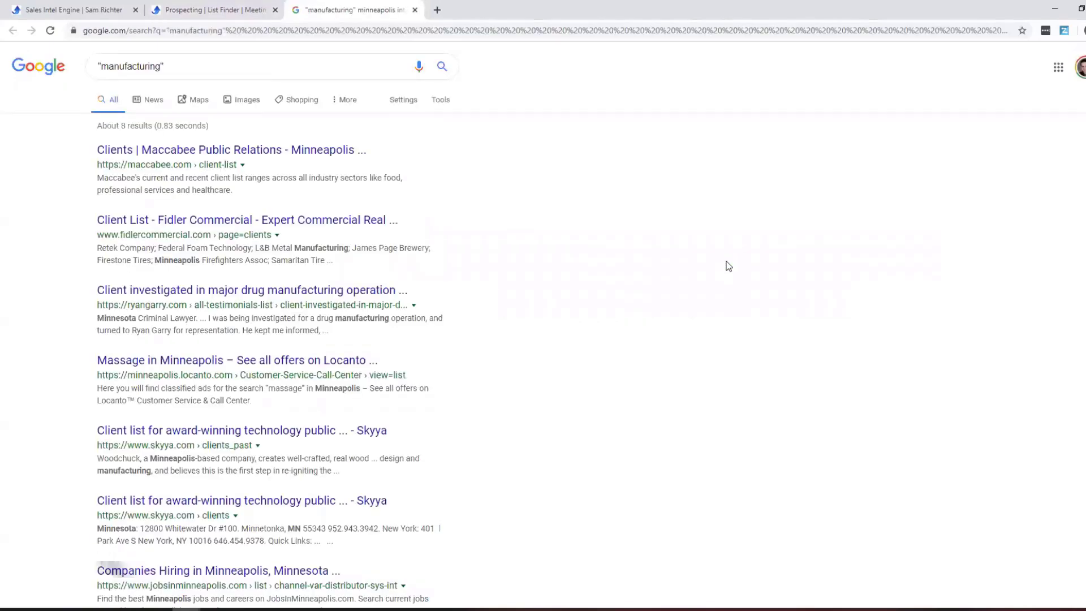
scroll(694, 281, "down", 4)
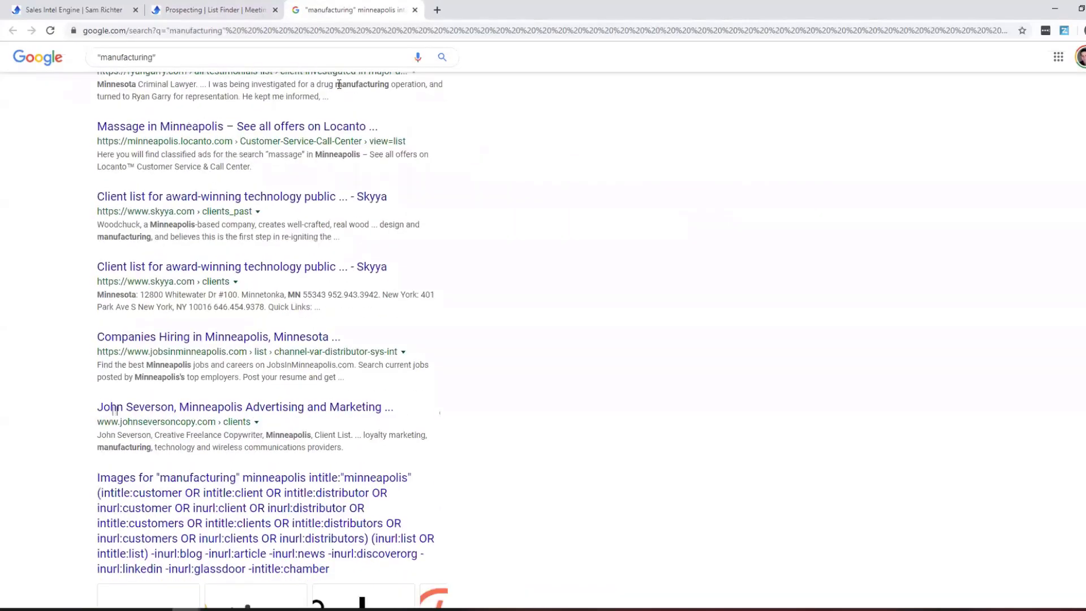
left_click(414, 10)
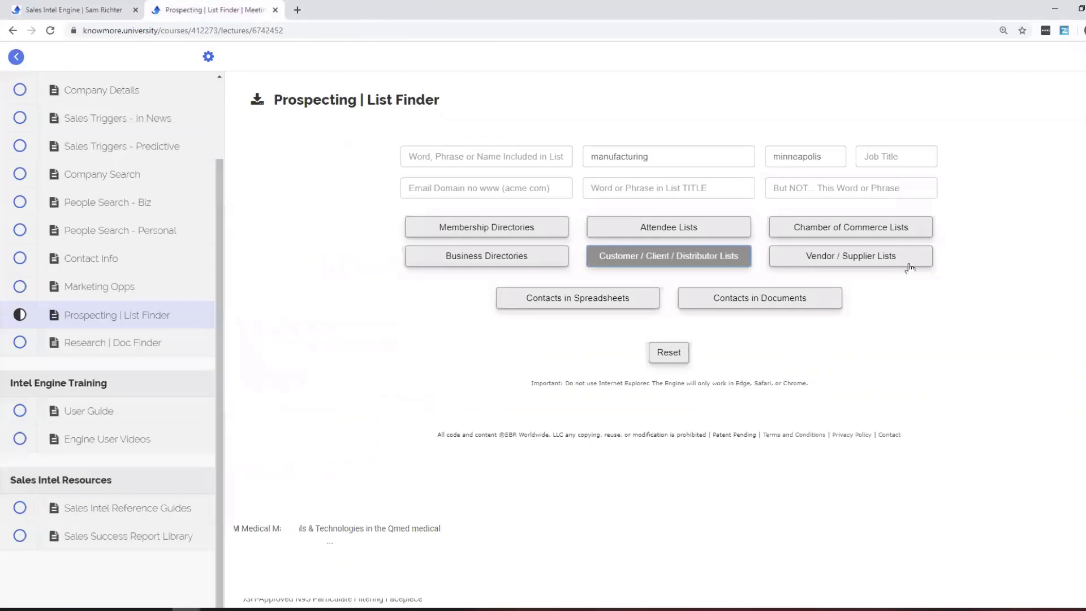
Search Vendor / Supplier lists for Minneapolis manufacturing and scroll the results.
left_click(910, 266)
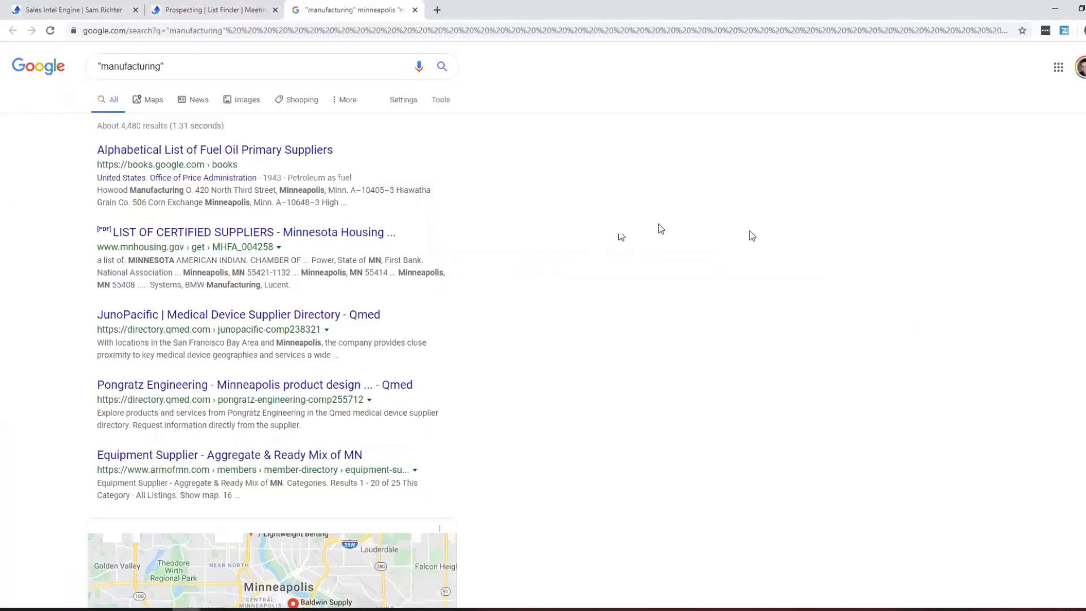
scroll(751, 236, "down", 8)
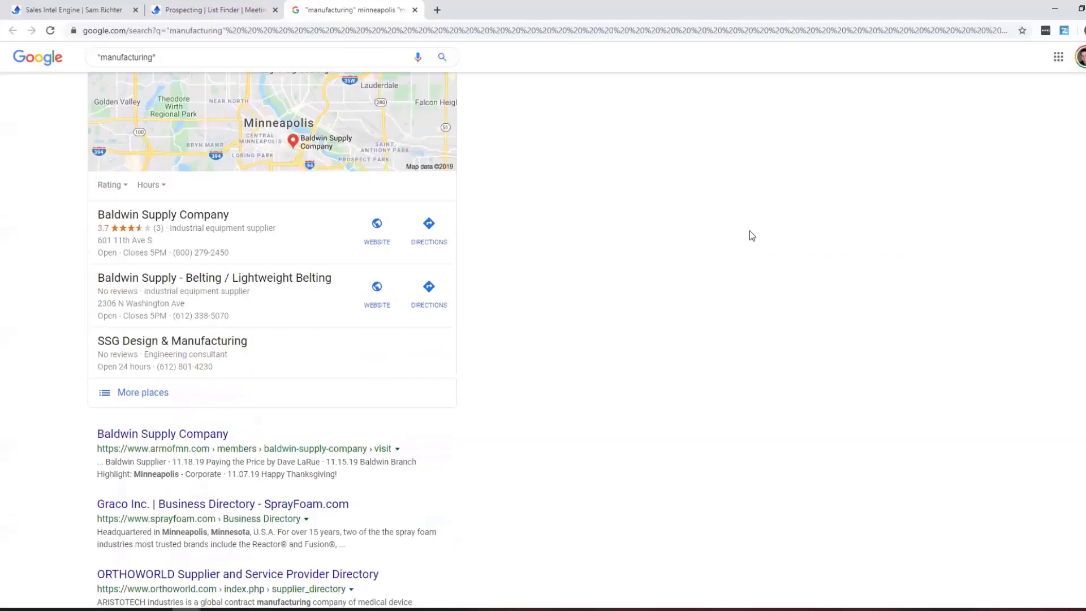
scroll(749, 230, "down", 3)
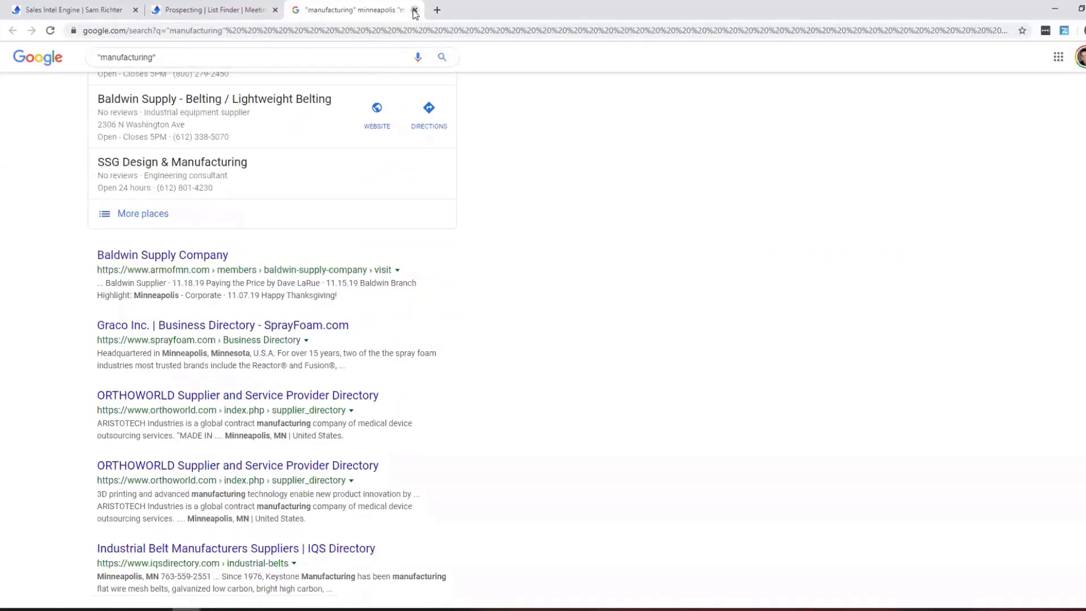
left_click(414, 10)
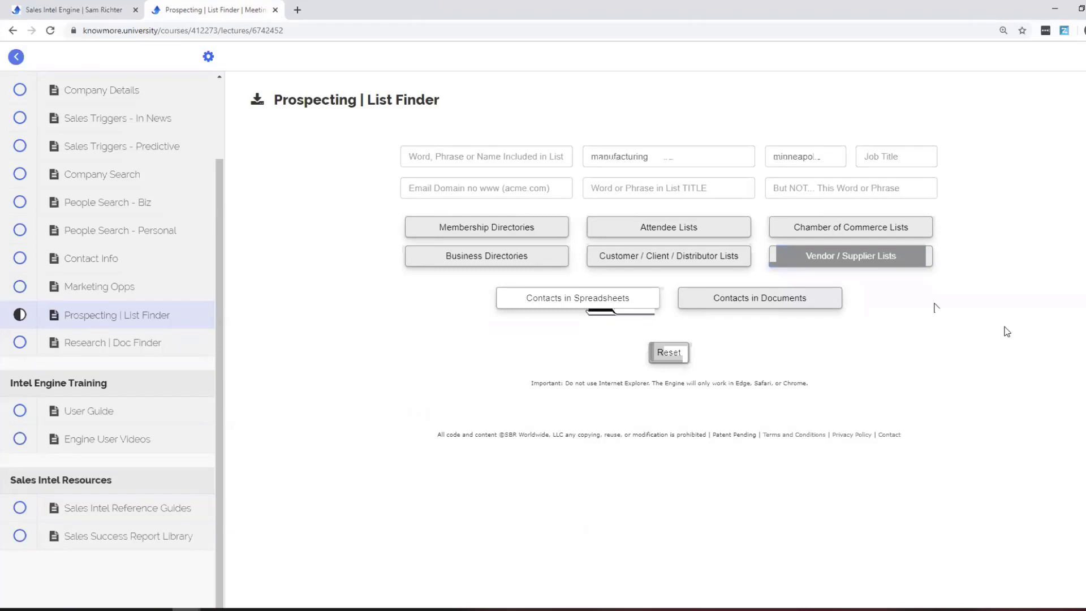
Search Contacts in Spreadsheets for the genmills.com email domain and review the XLS results.
left_click(460, 190)
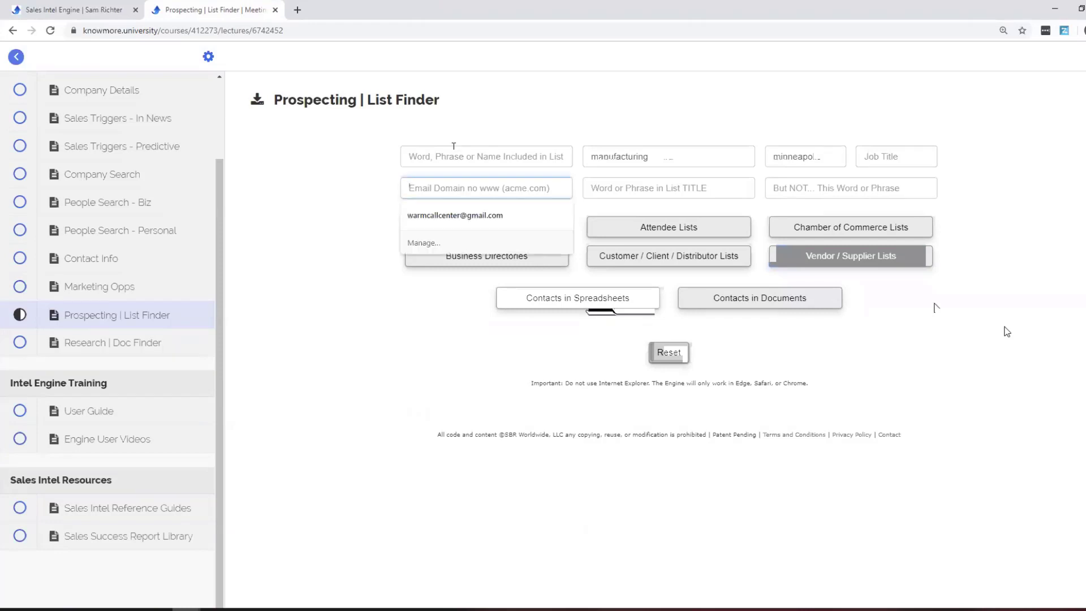
type("schmidt.c")
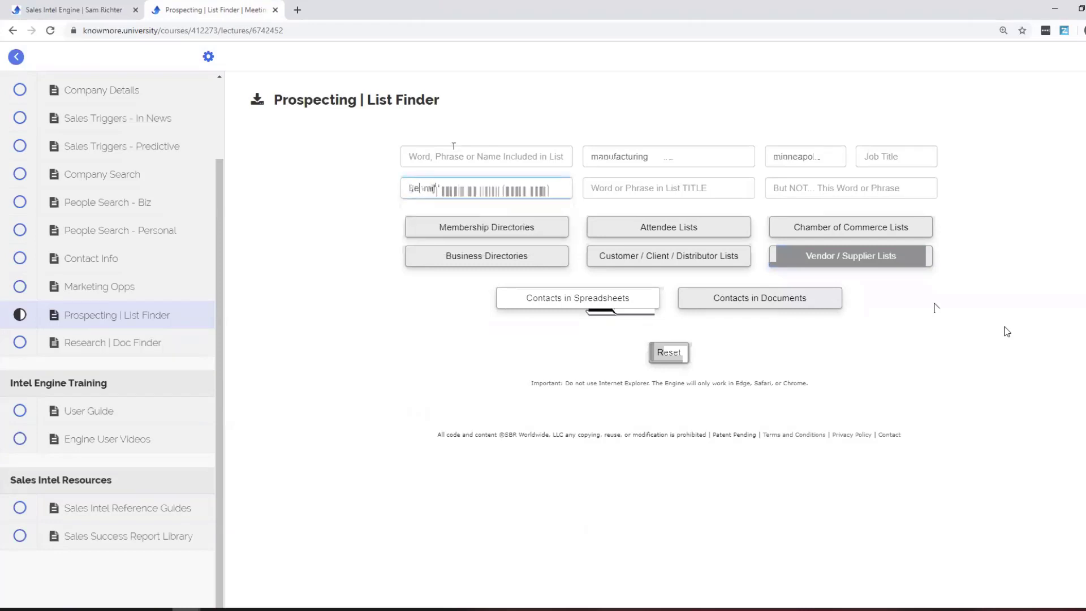
type("om")
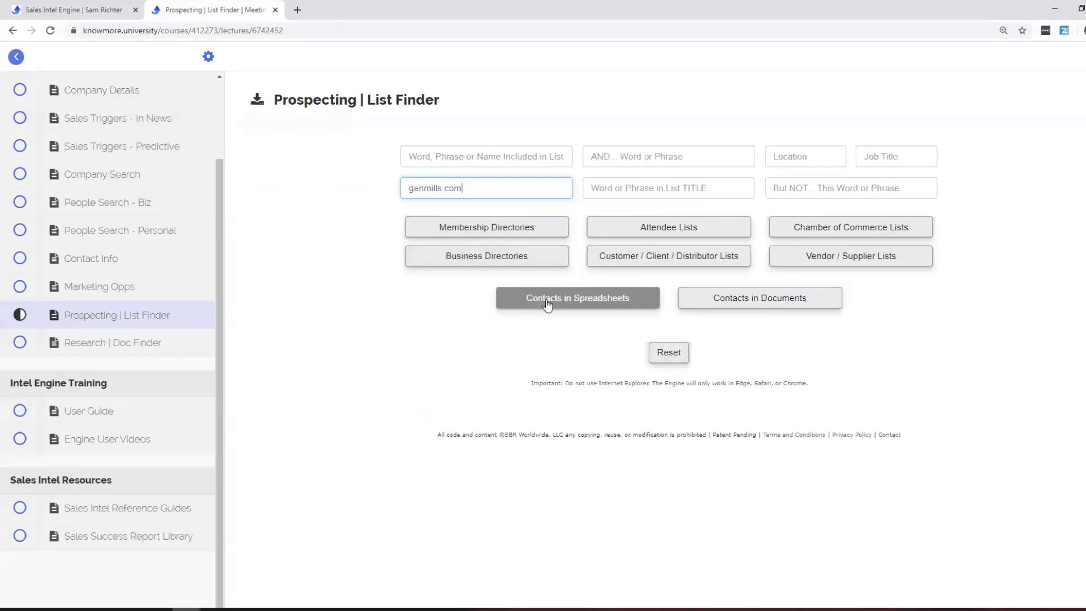
left_click(547, 304)
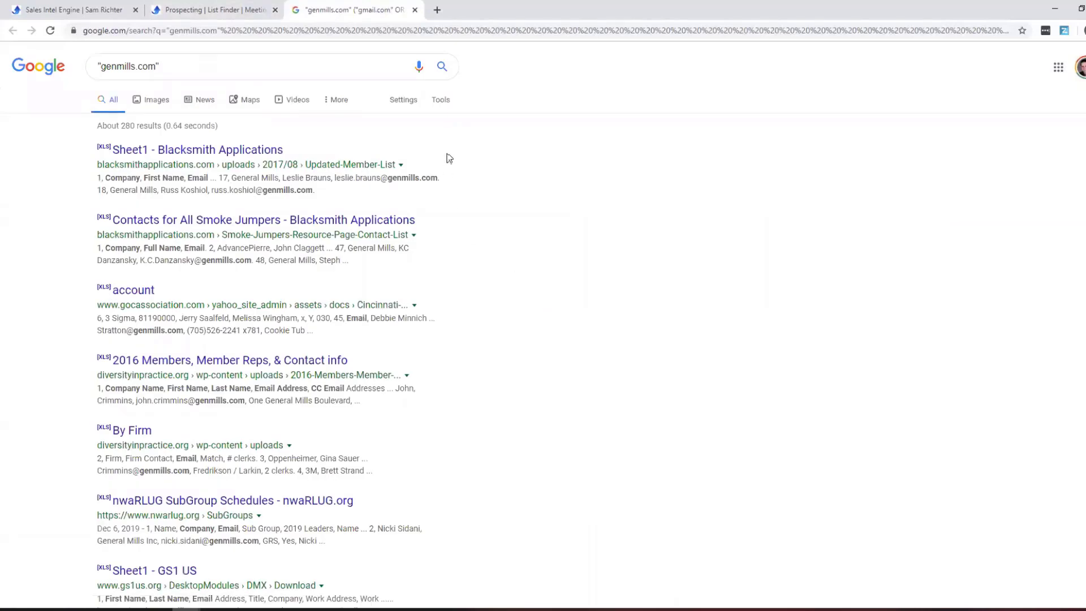
scroll(451, 156, "down", 2)
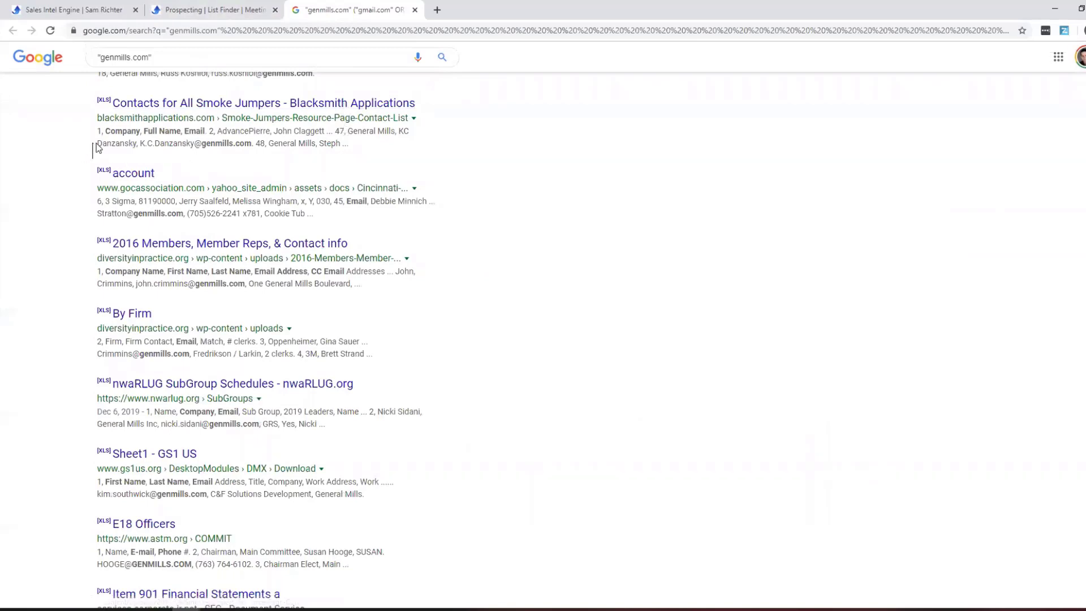
left_click_drag(97, 146, 258, 151)
scroll(347, 246, "down", 7)
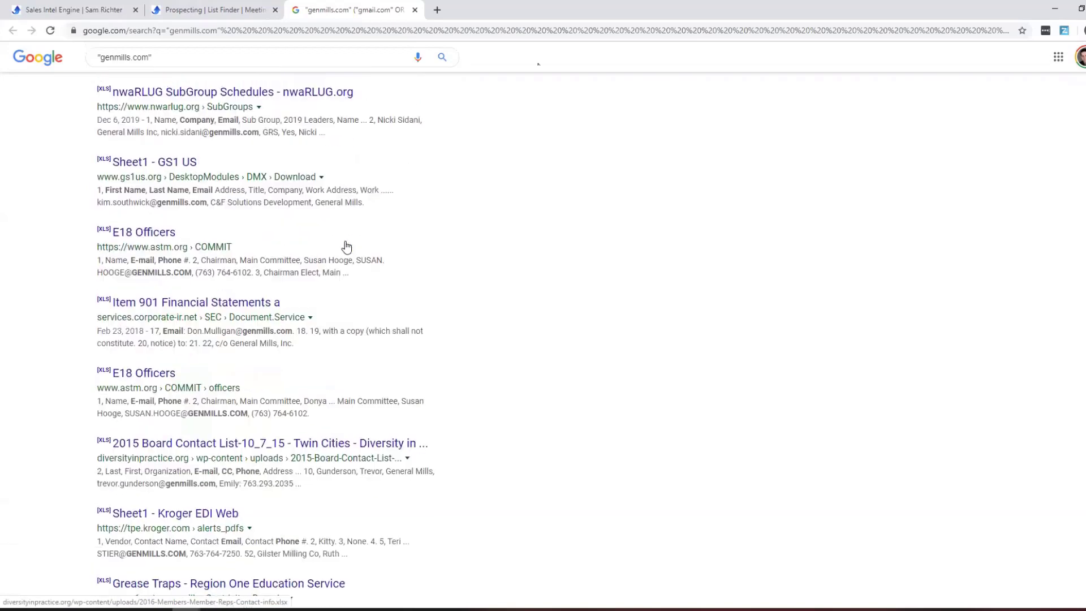
scroll(346, 245, "up", 6)
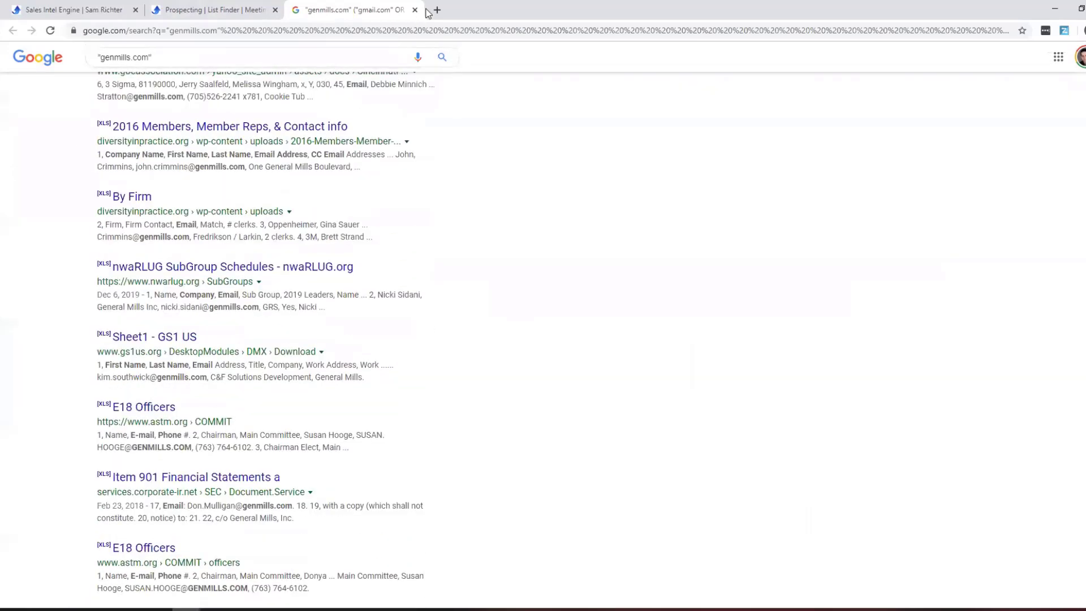
Add 'marketing' to the genmills.com search and find contacts in spreadsheets.
left_click(414, 10)
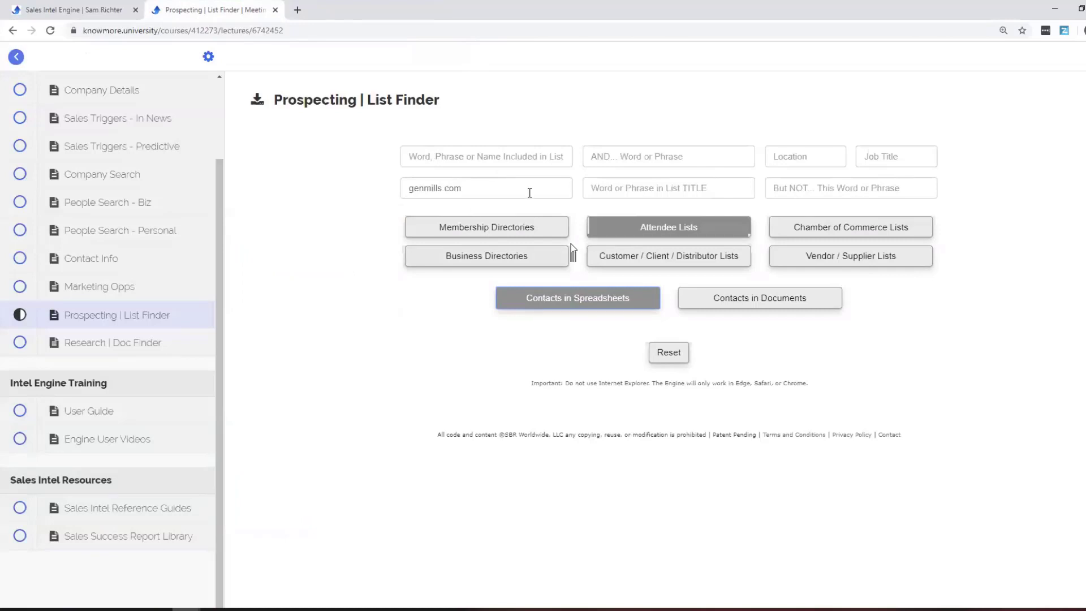
left_click(643, 159)
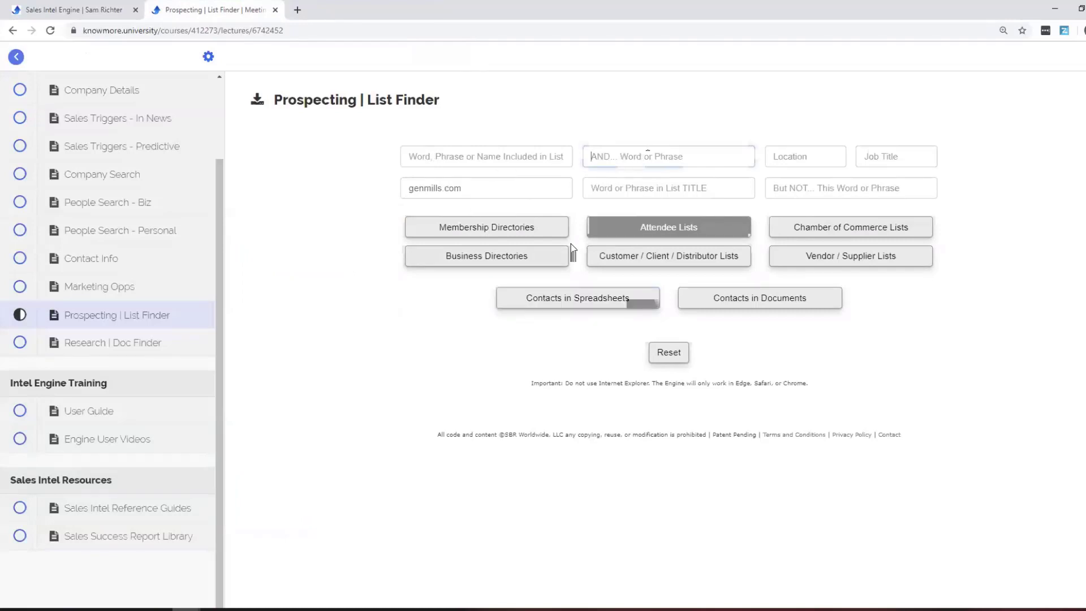
type("market, g")
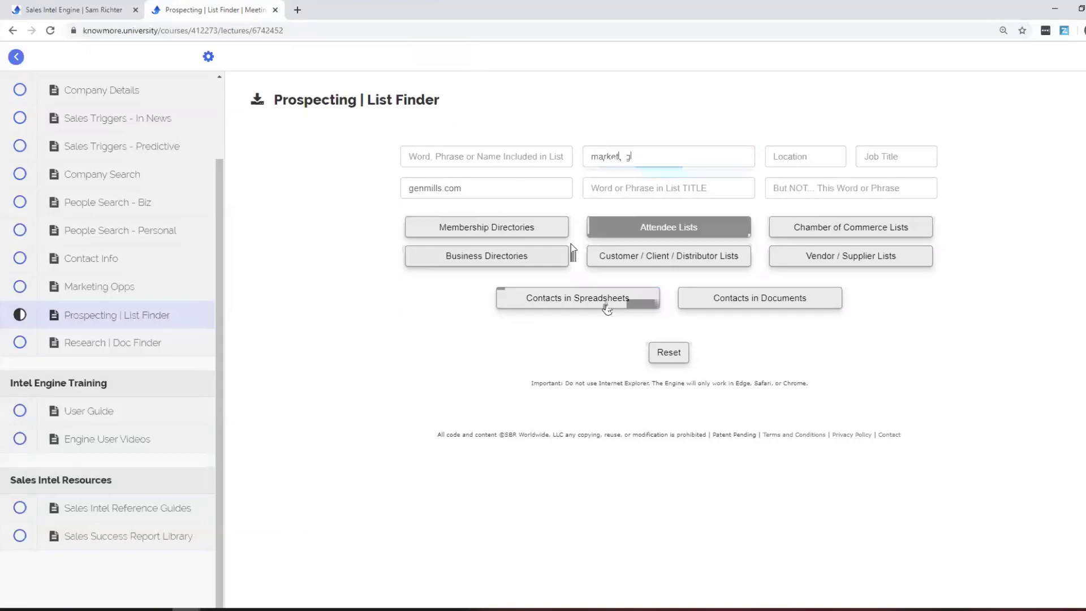
left_click(604, 301)
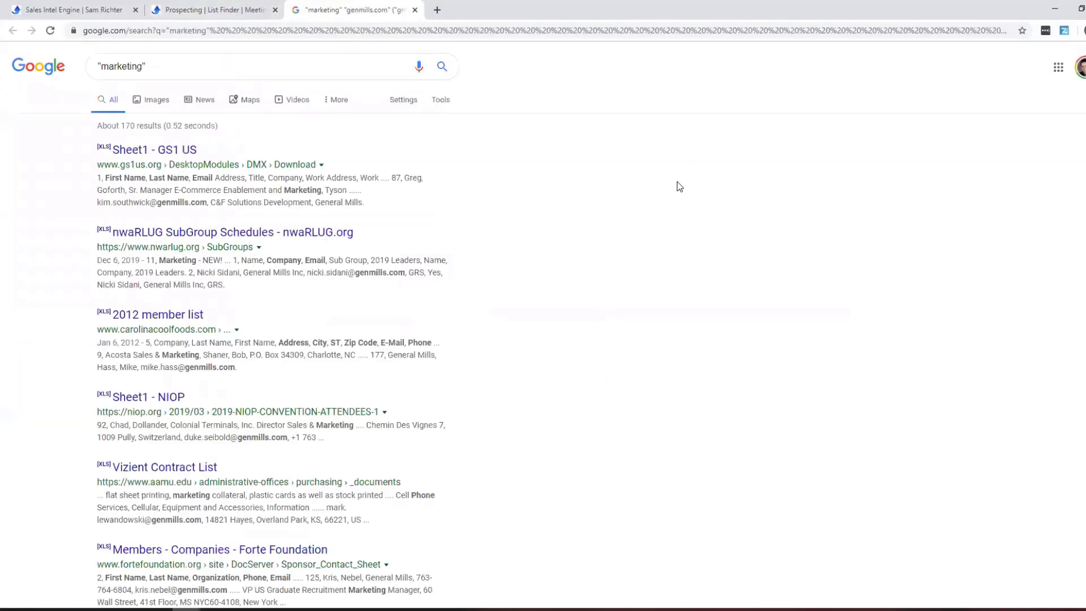
scroll(679, 186, "down", 1)
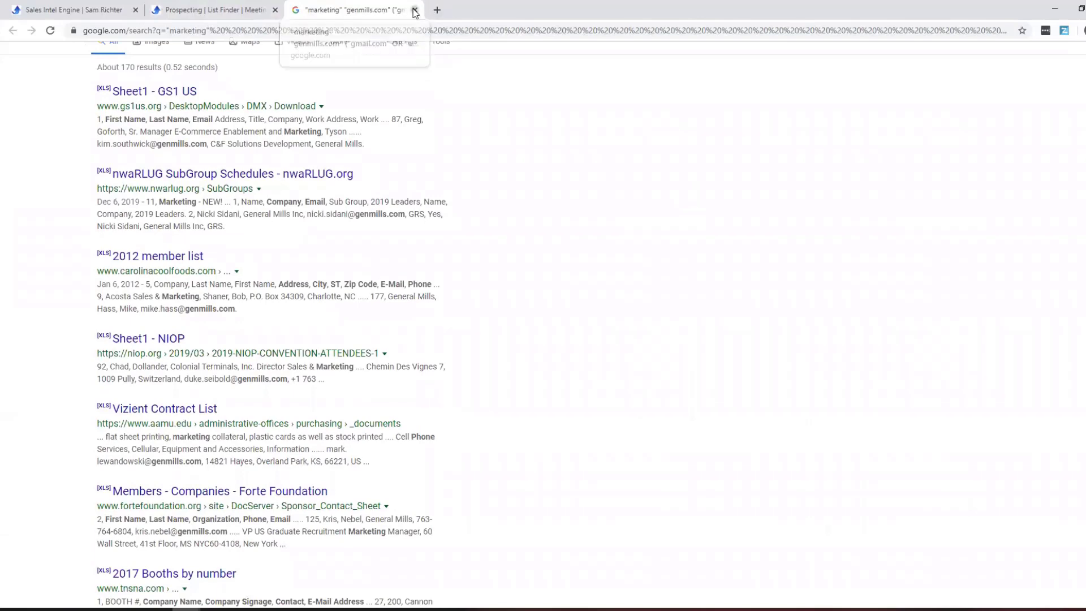
left_click(415, 10)
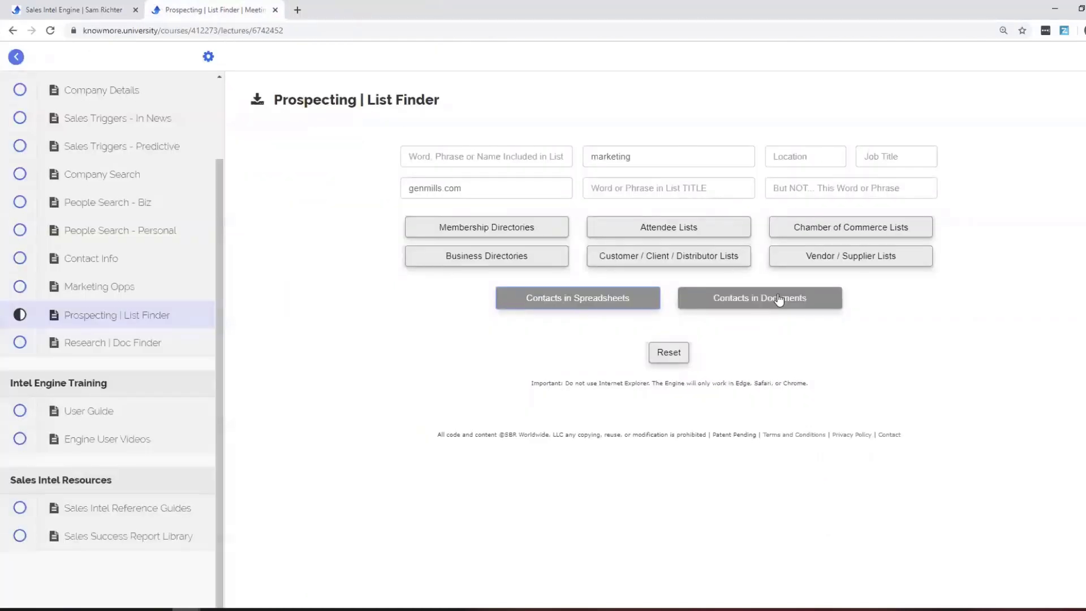
Search Contacts in Documents for genmills.com marketing contacts.
left_click(779, 300)
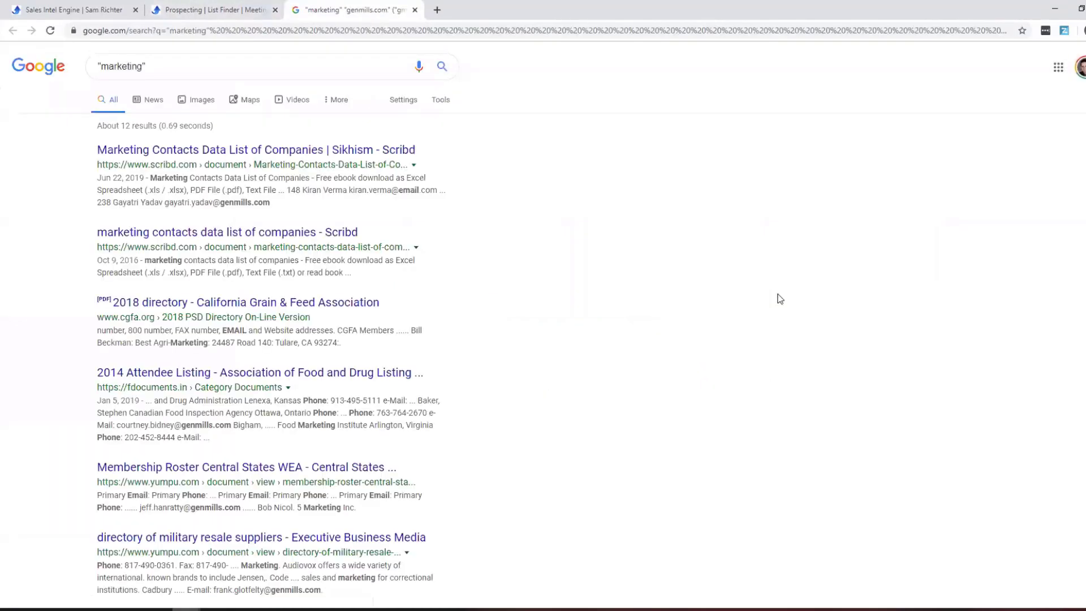
scroll(520, 119, "down", 3)
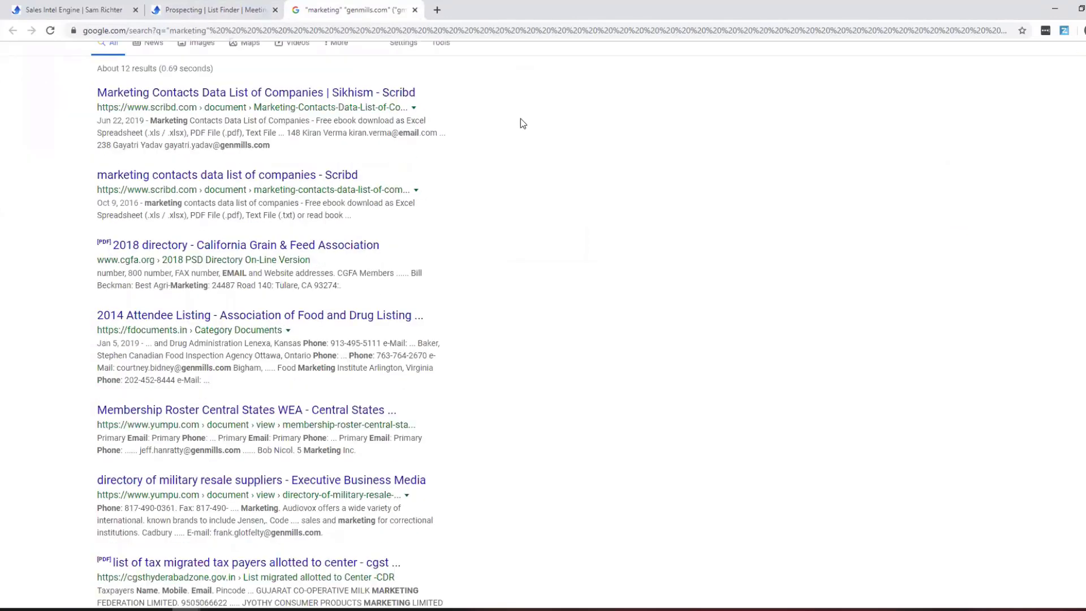
scroll(520, 118, "up", 3)
key("ctrl+w")
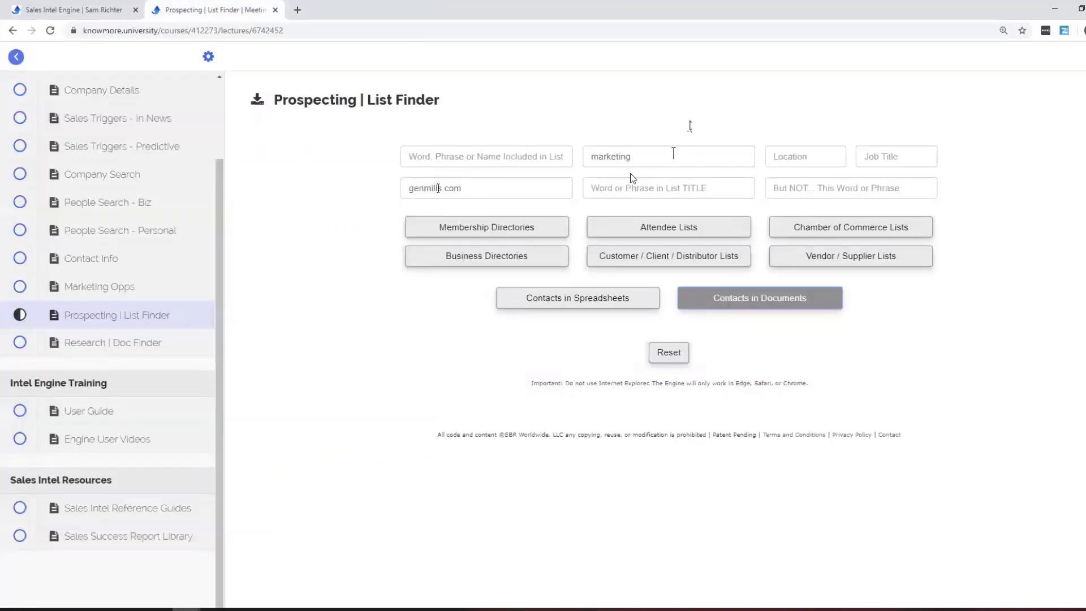
Run Membership Directories and Attendee Lists searches for genmills.com marketing, then reset List Finder.
left_click(506, 232)
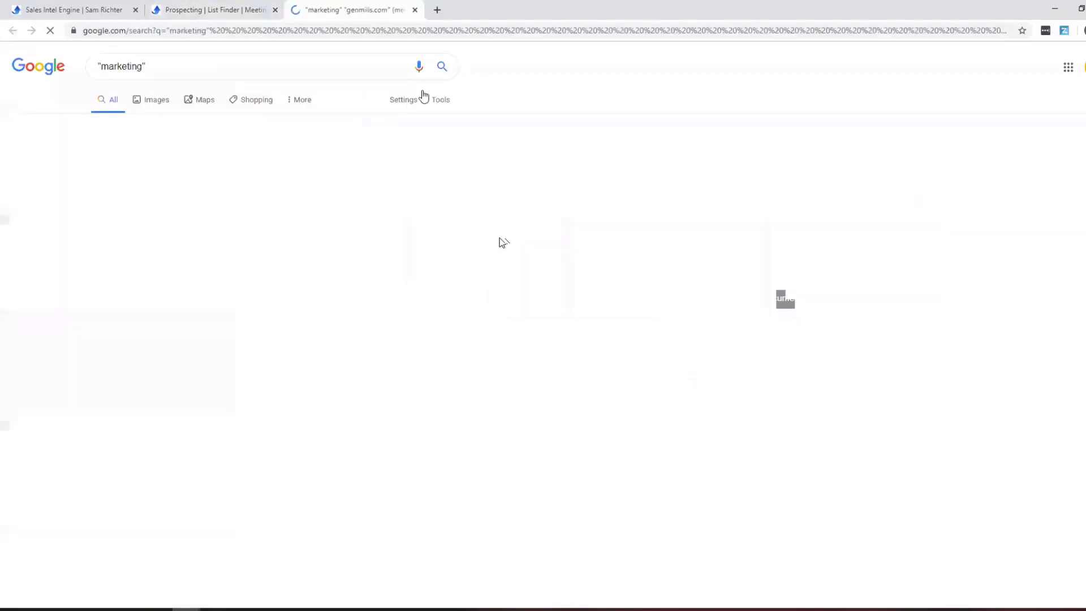
scroll(700, 345, "down", 1)
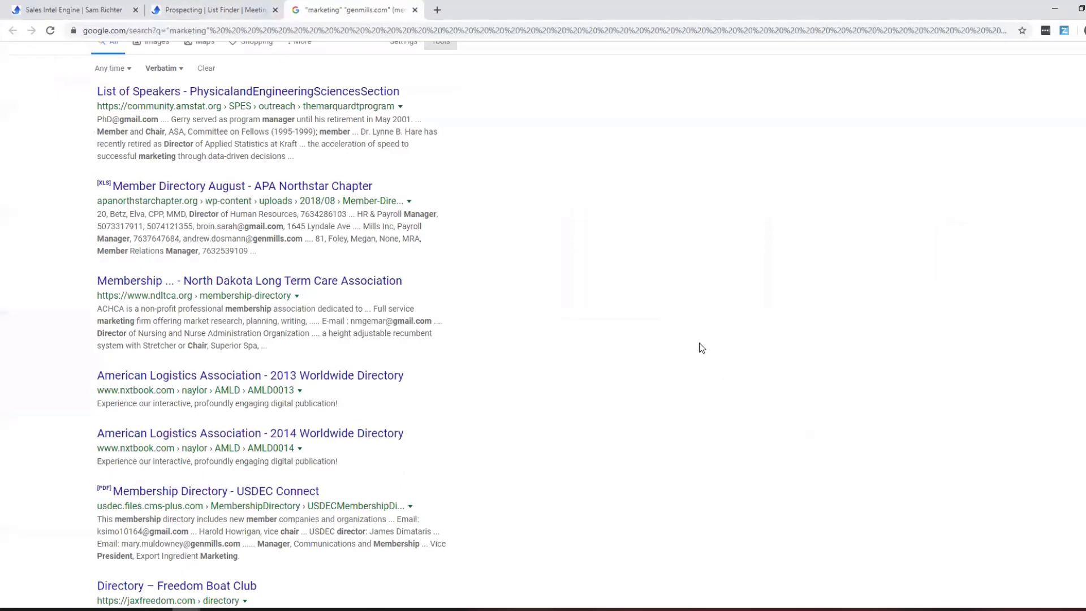
left_click(415, 10)
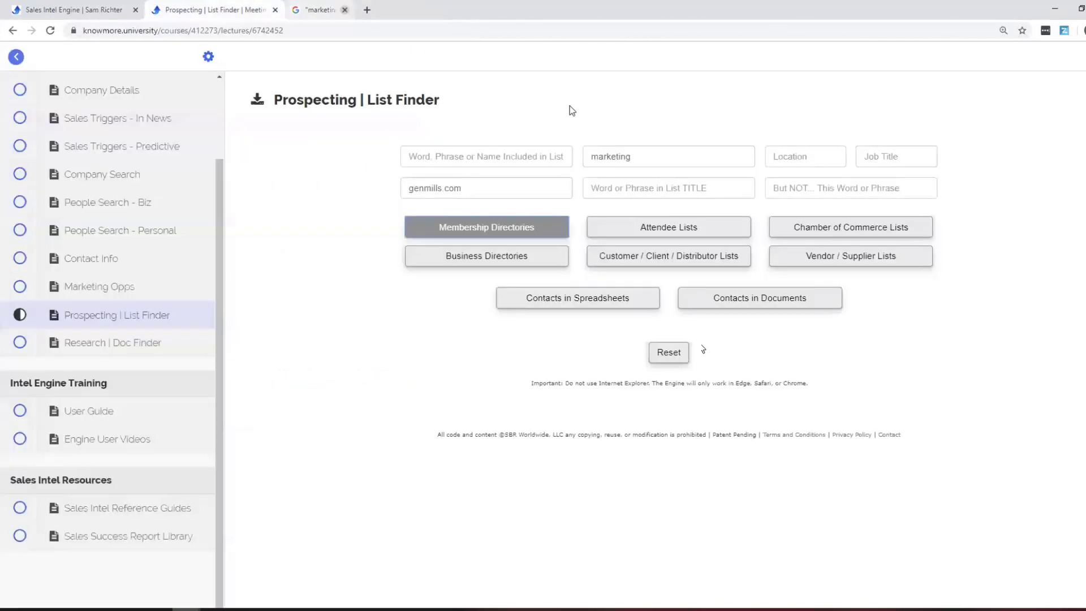
left_click(645, 227)
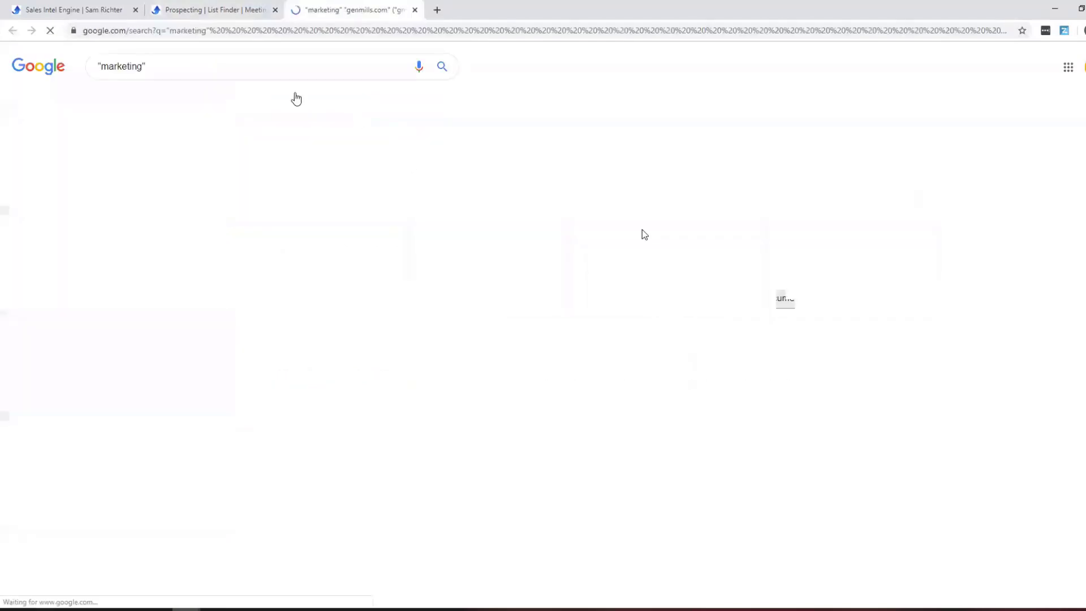
left_click(415, 9)
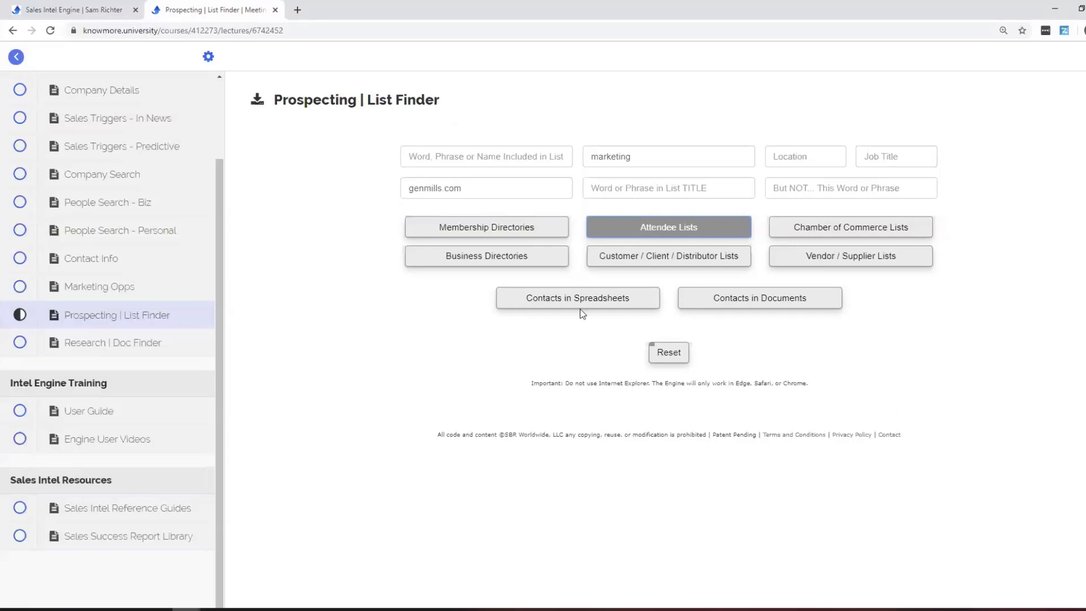
left_click(667, 352)
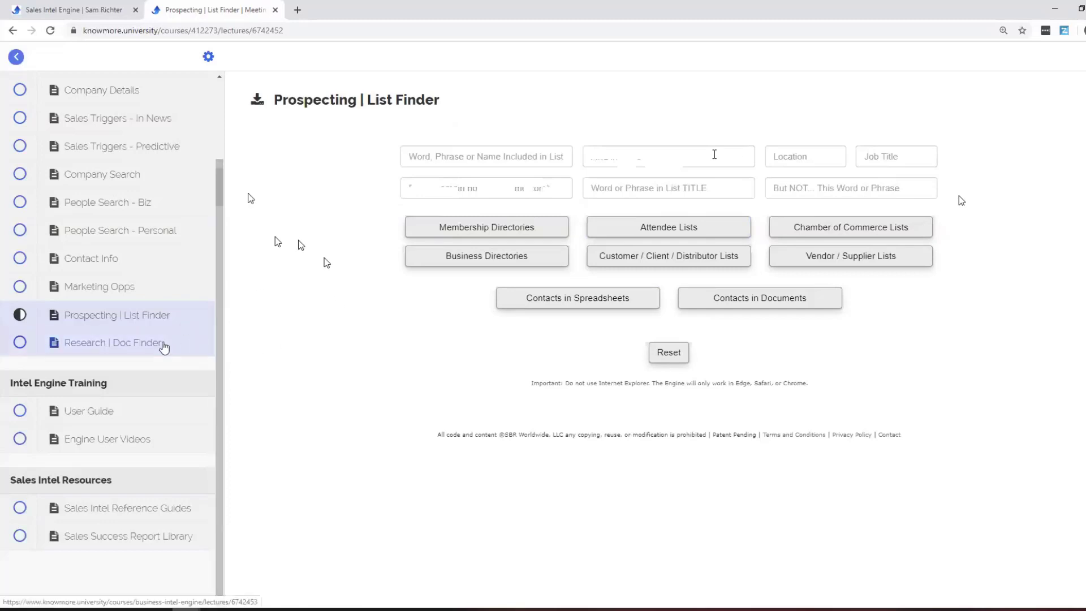
In Research | Doc Finder, run a Current Industry Trends search for 'sales'.
left_click(164, 344)
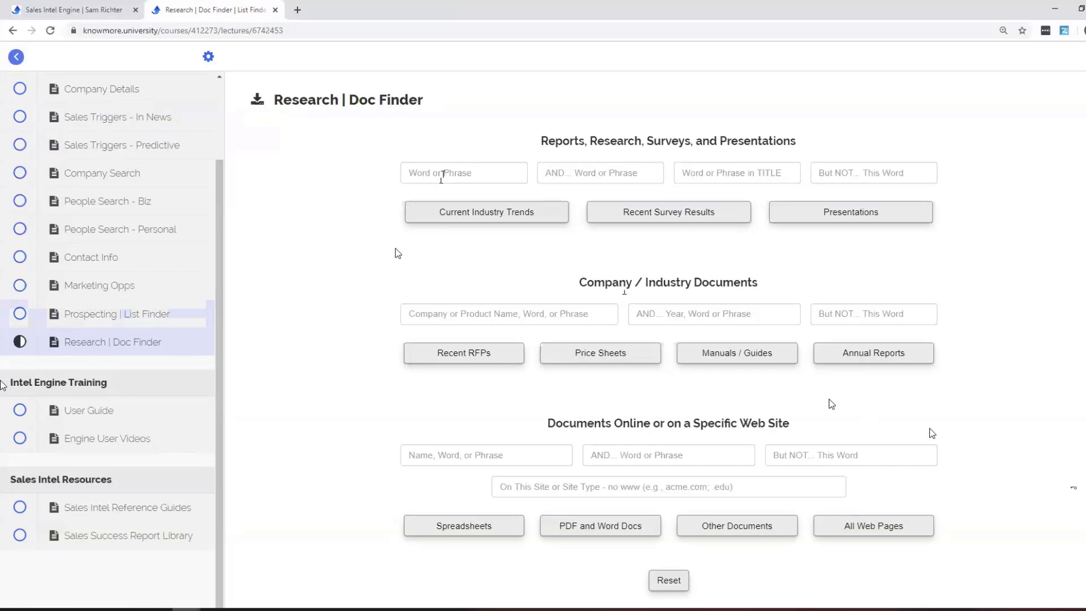
left_click(424, 178)
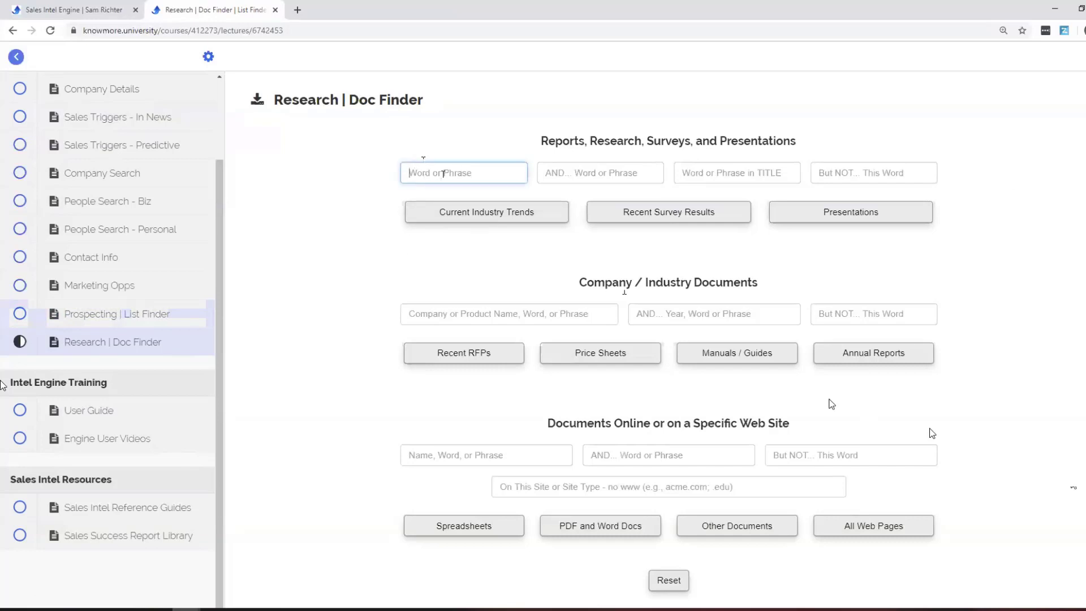
type("sales")
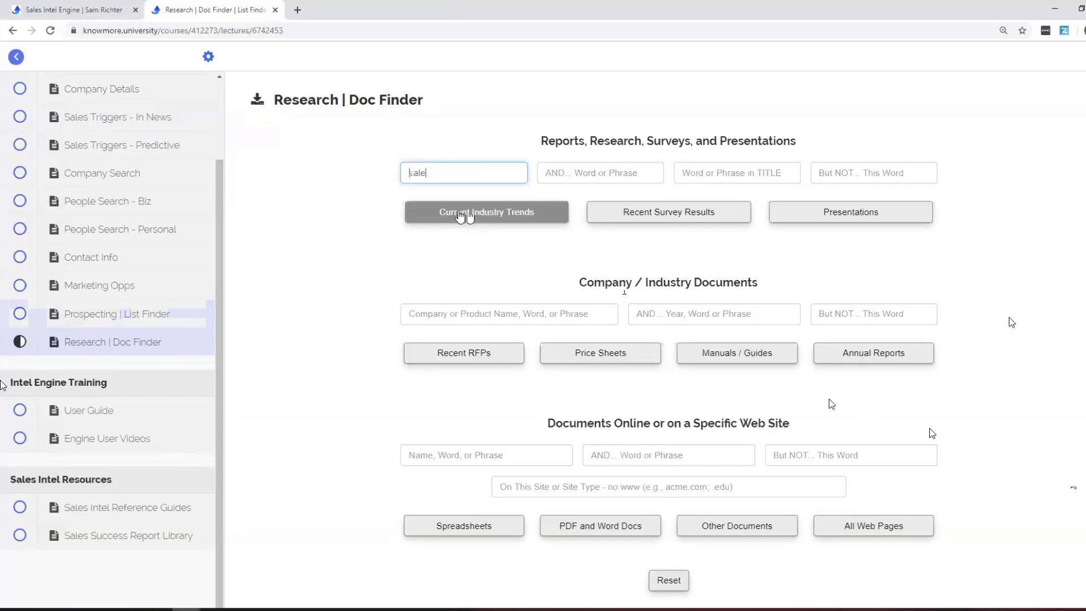
left_click(469, 214)
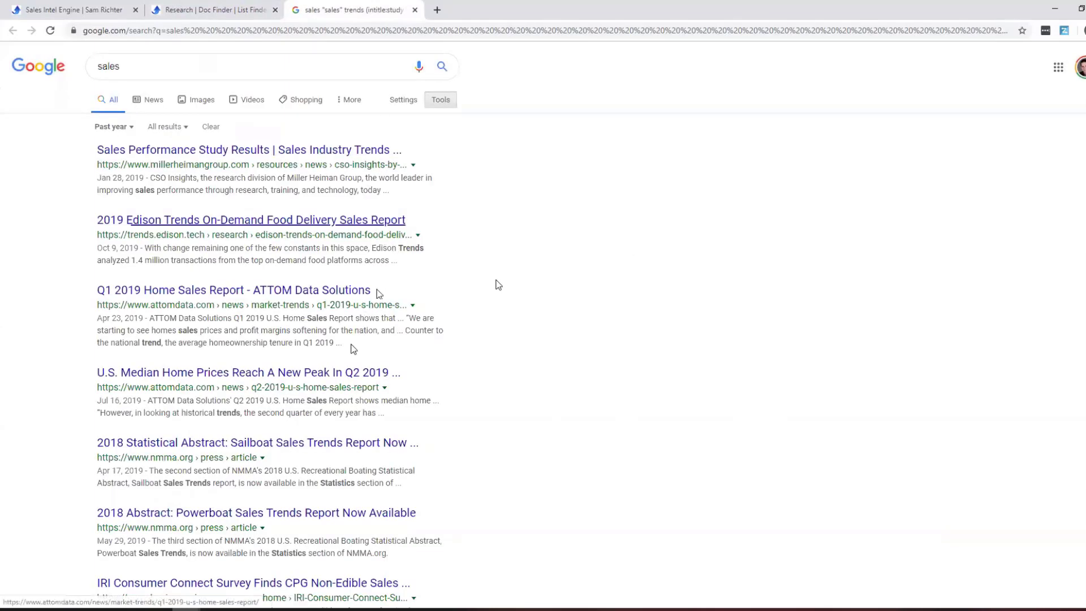
scroll(344, 363, "down", 2)
scroll(343, 363, "down", 2)
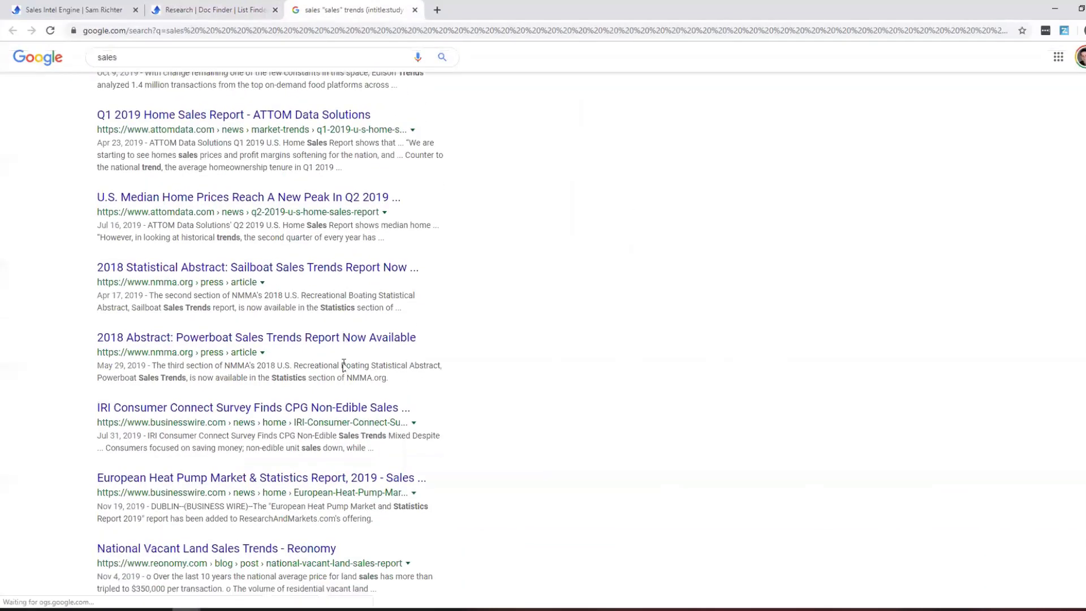
left_click(415, 11)
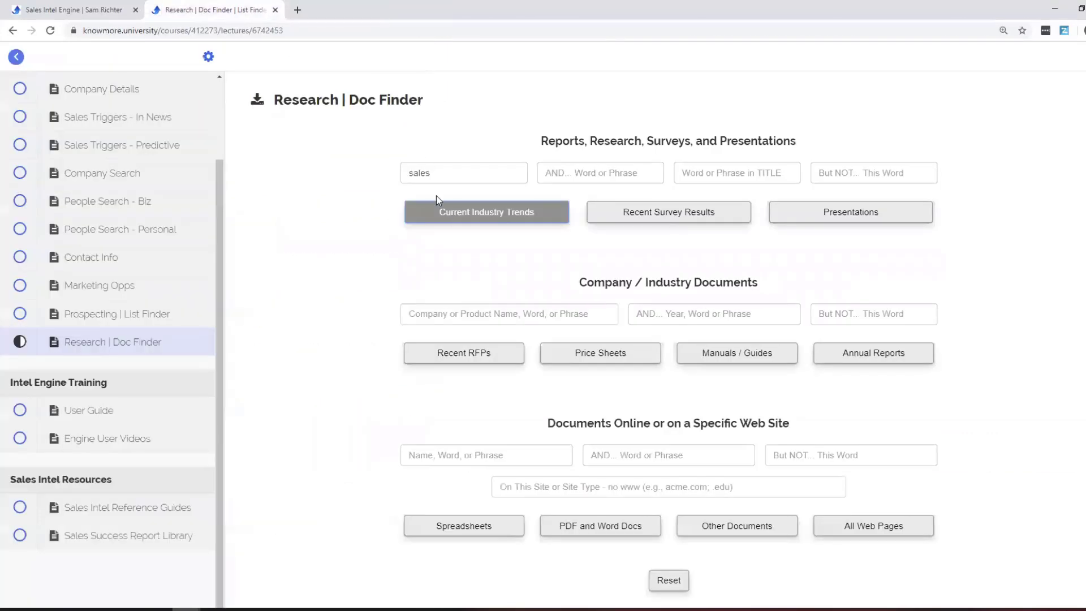
Add 'hvac' and run the Current Industry Trends search for sales and hvac.
left_click(651, 168)
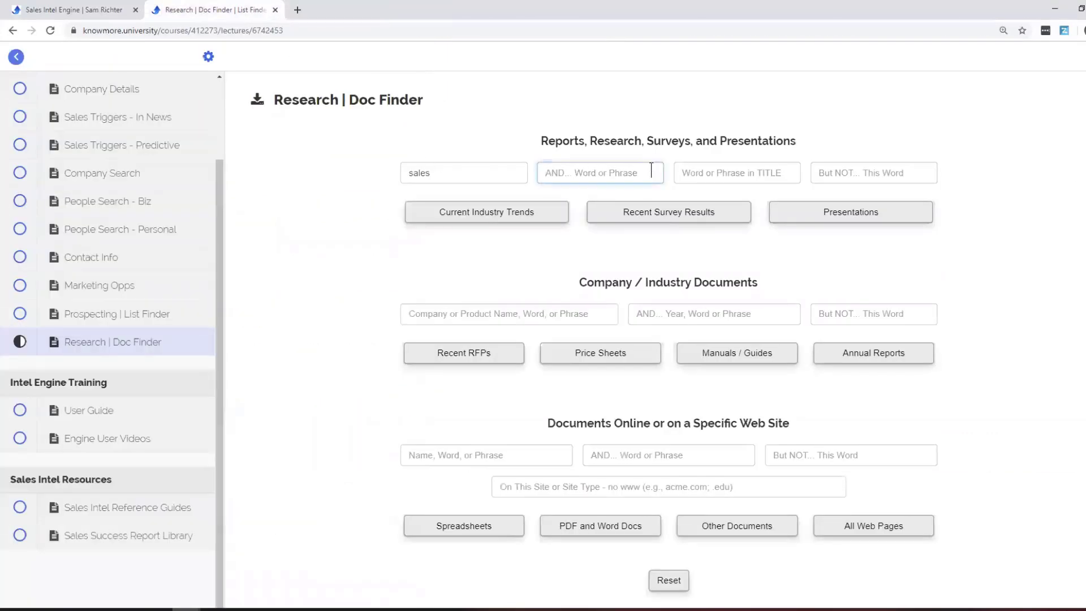
type("hvac")
left_click(464, 220)
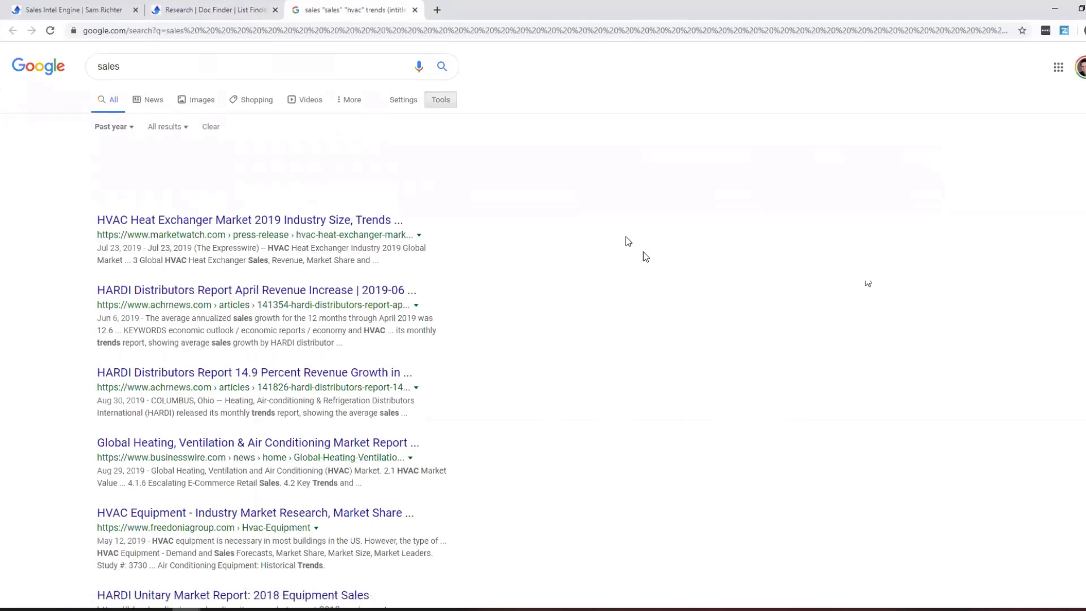
key("ctrl+w")
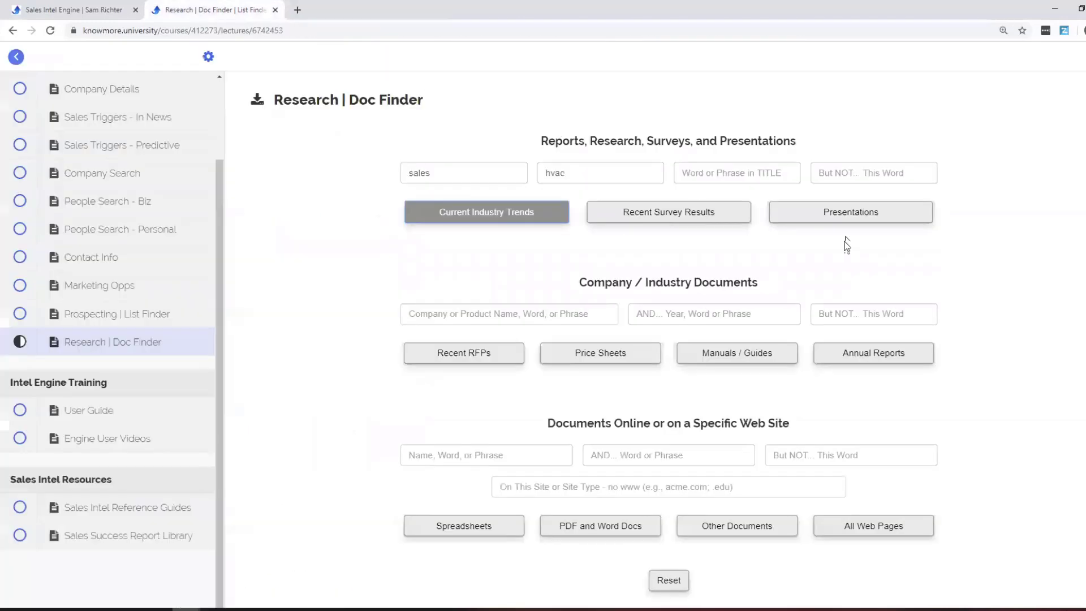
Search Recent Survey Results for sales and hvac, then reset Doc Finder.
left_click(685, 213)
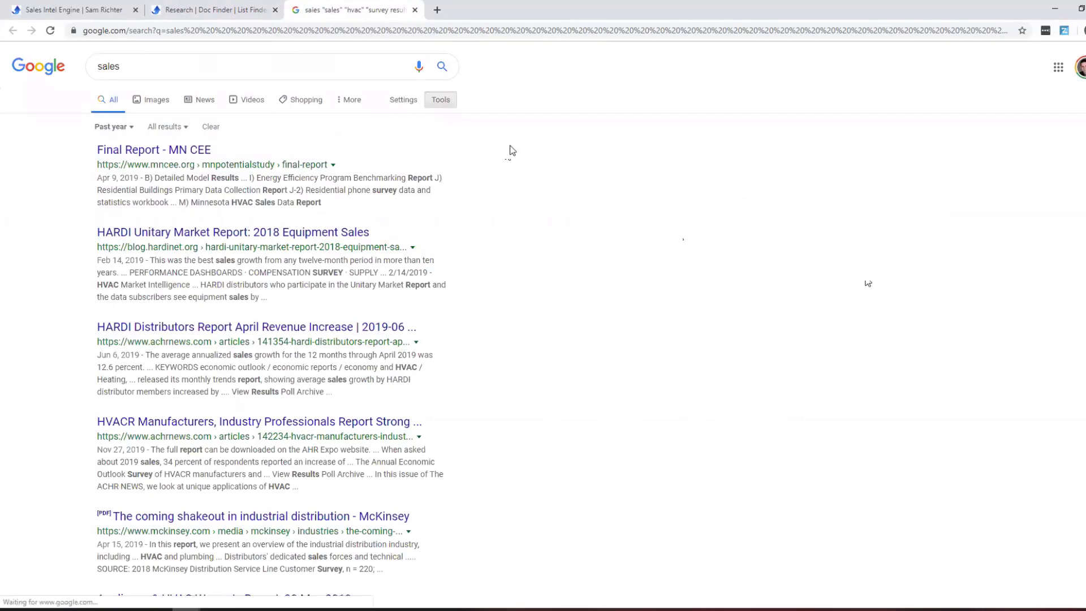
left_click(414, 12)
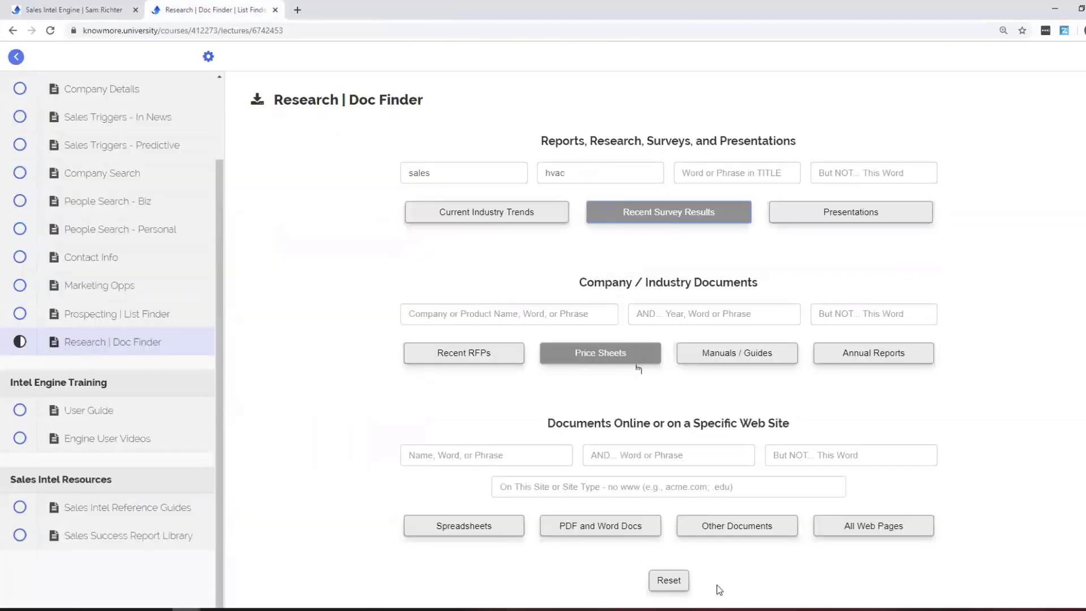
left_click(668, 578)
left_click(492, 170)
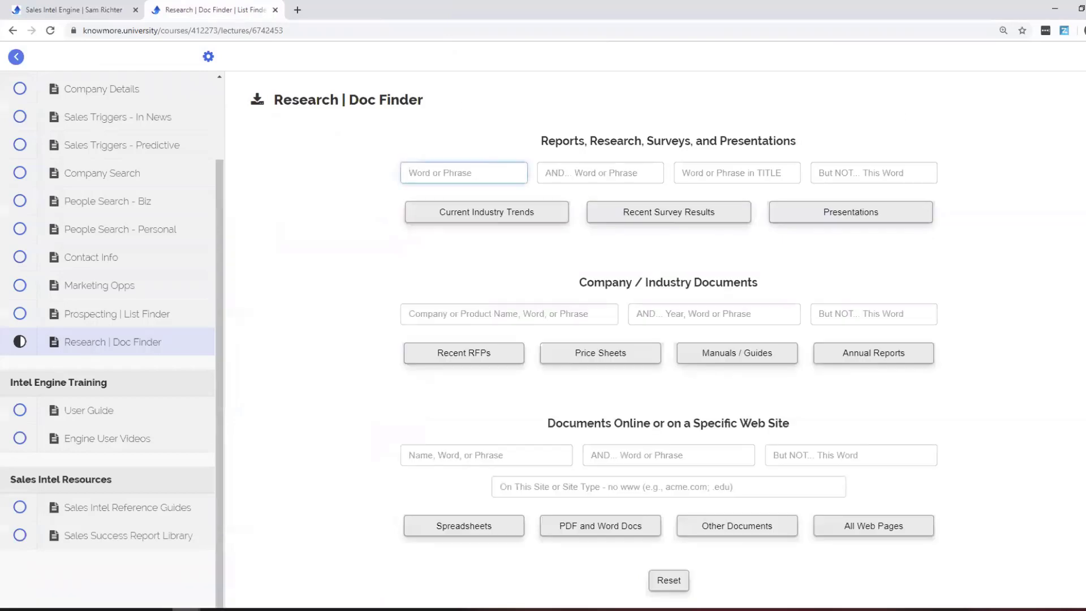
Run a Recent Survey Results search for 'financial' and review the past-year results.
type("financial")
left_click(681, 218)
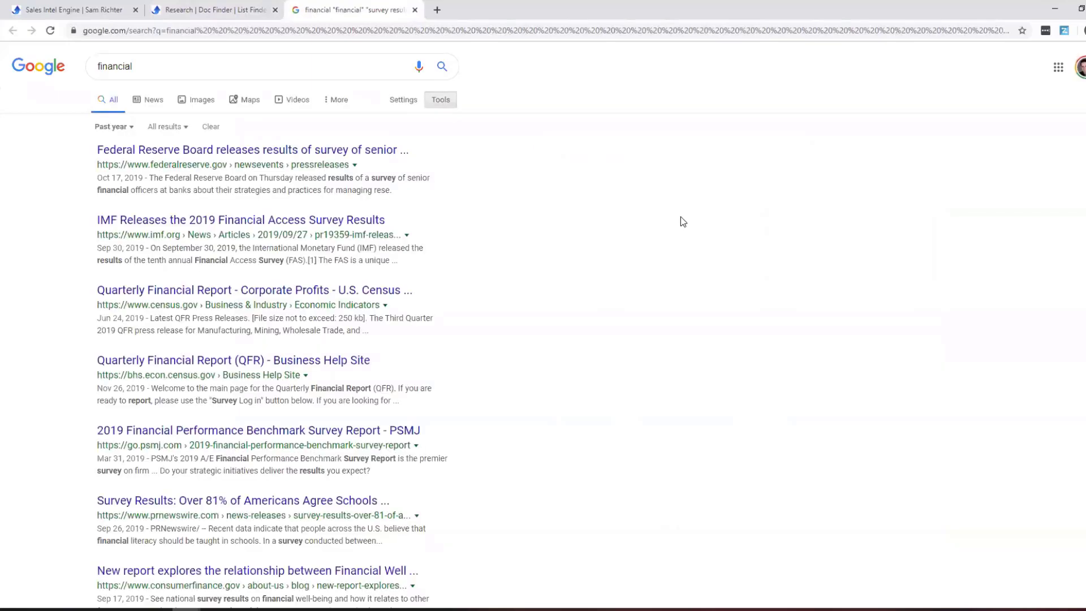
scroll(665, 240, "down", 1)
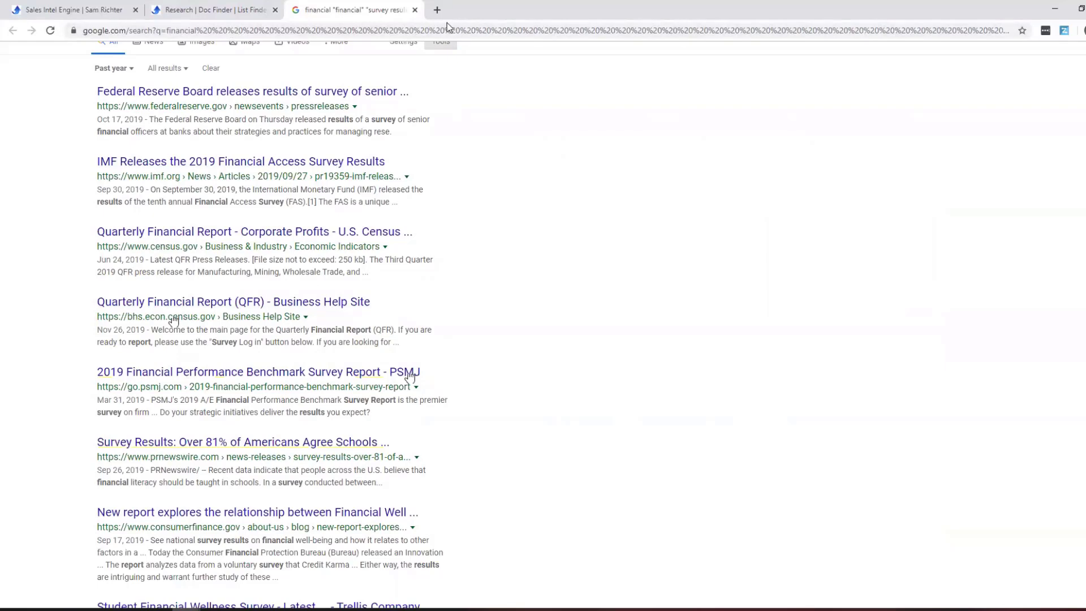
left_click(416, 10)
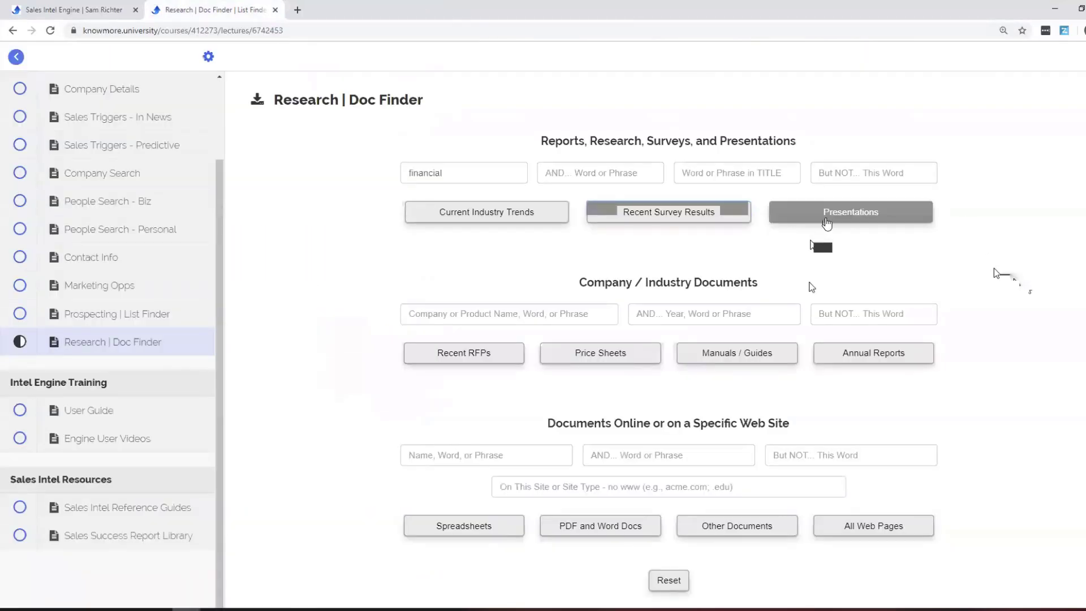
left_click(475, 169)
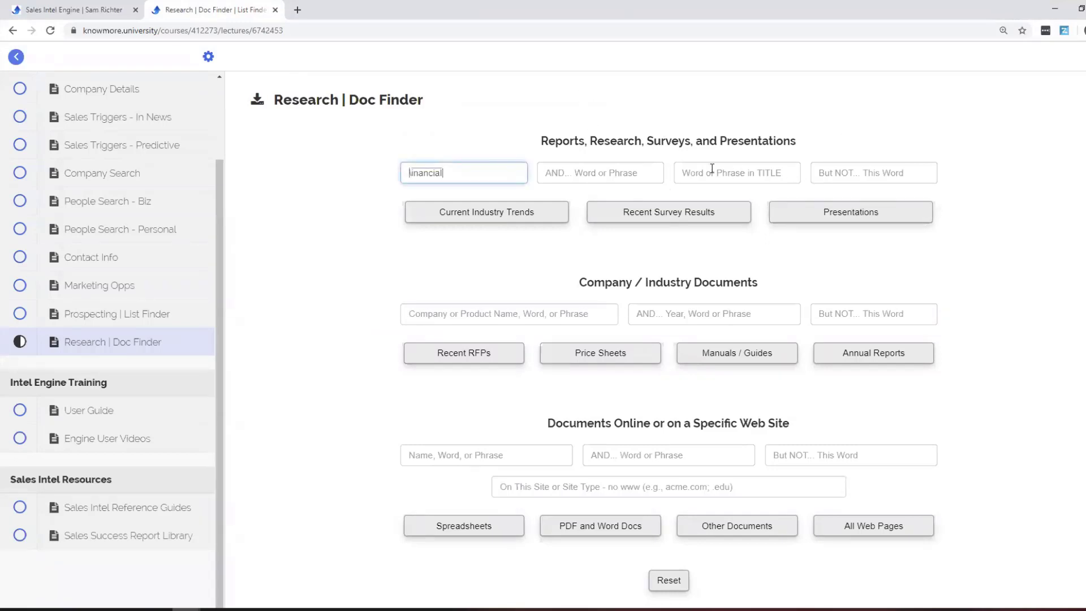
left_click(773, 175)
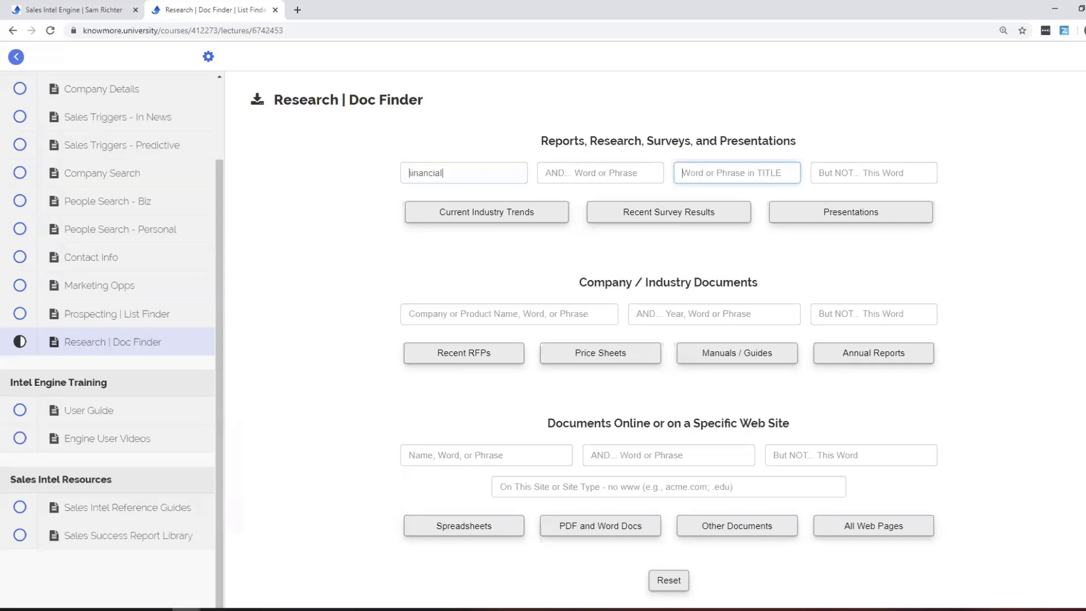
Search 3m presentations with 'social media' in the title and review the SlideShare decks.
type("social m")
type("edia")
left_click(631, 178)
type("3m")
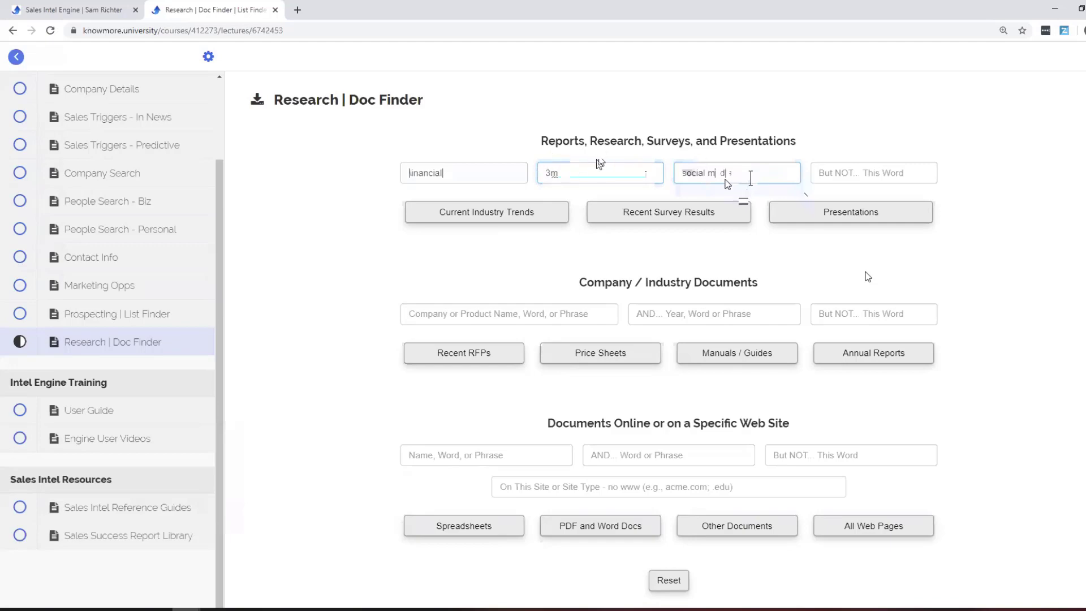
left_click(904, 220)
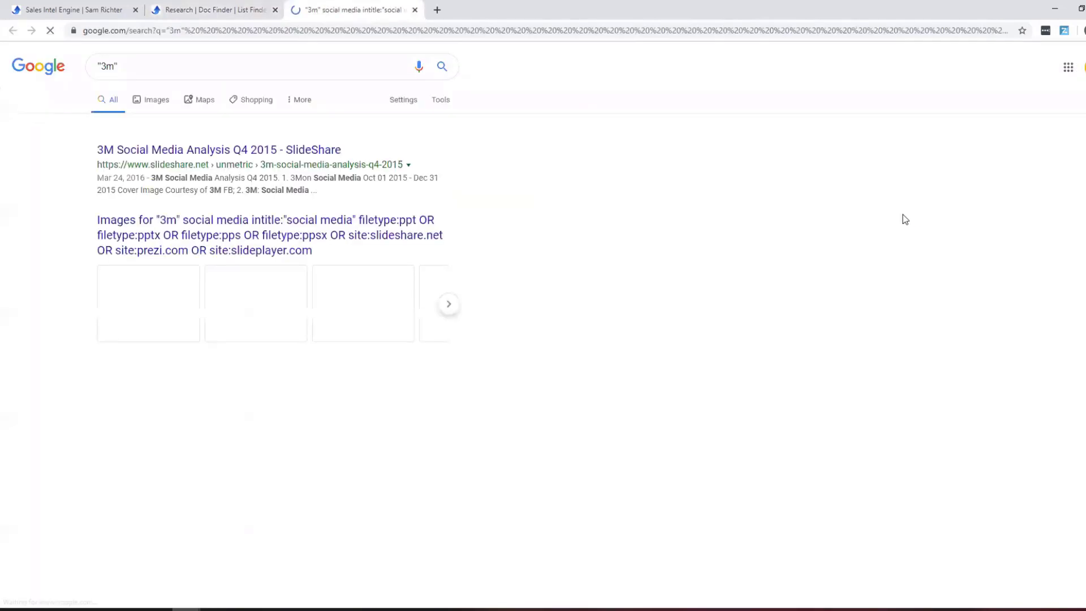
scroll(682, 224, "down", 4)
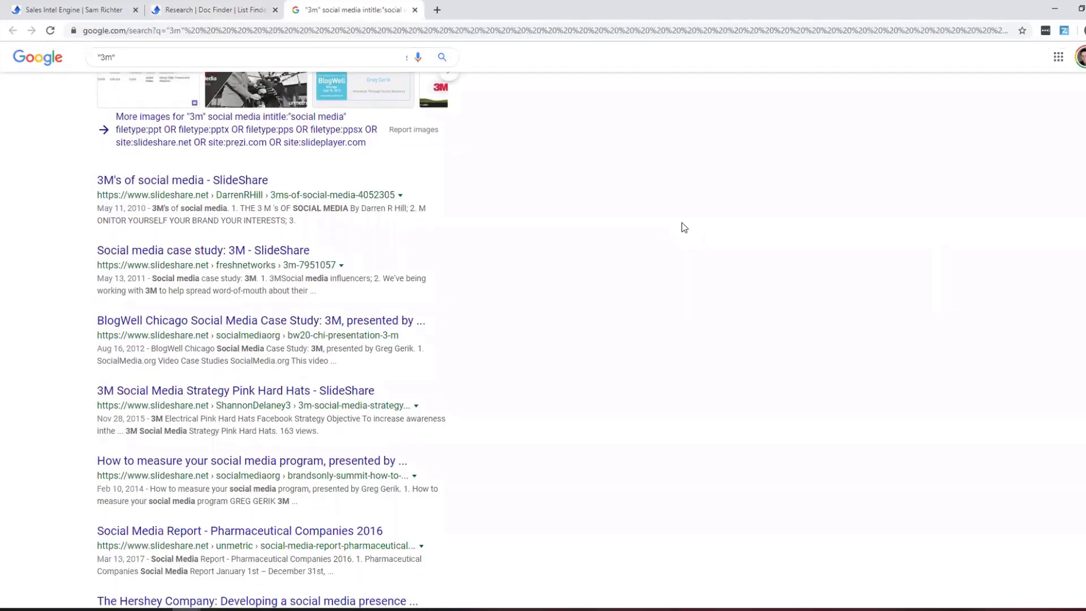
left_click_drag(675, 223, 675, 318)
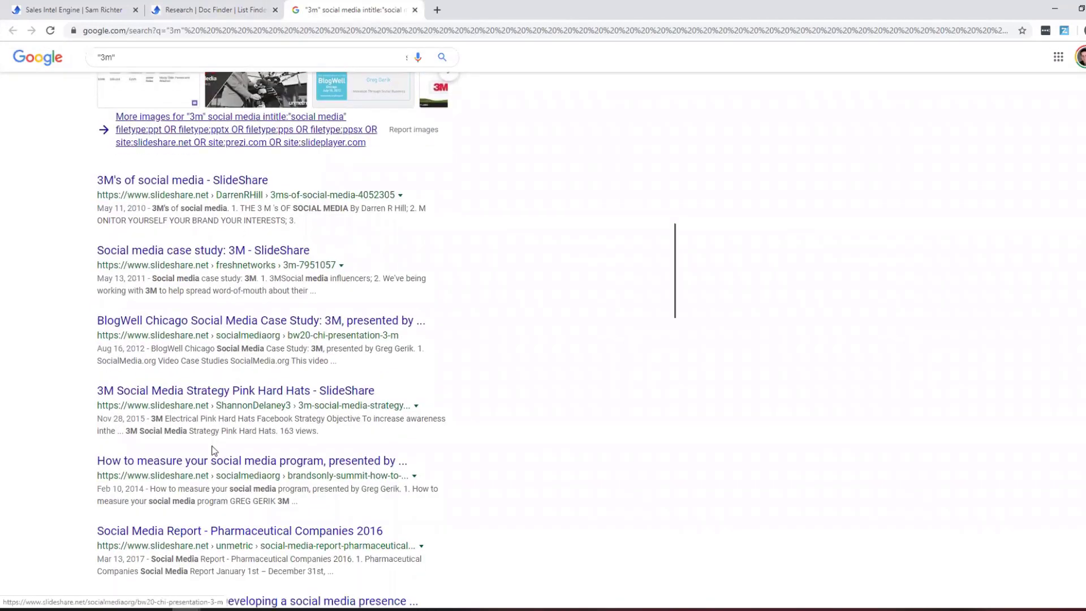
left_click(415, 9)
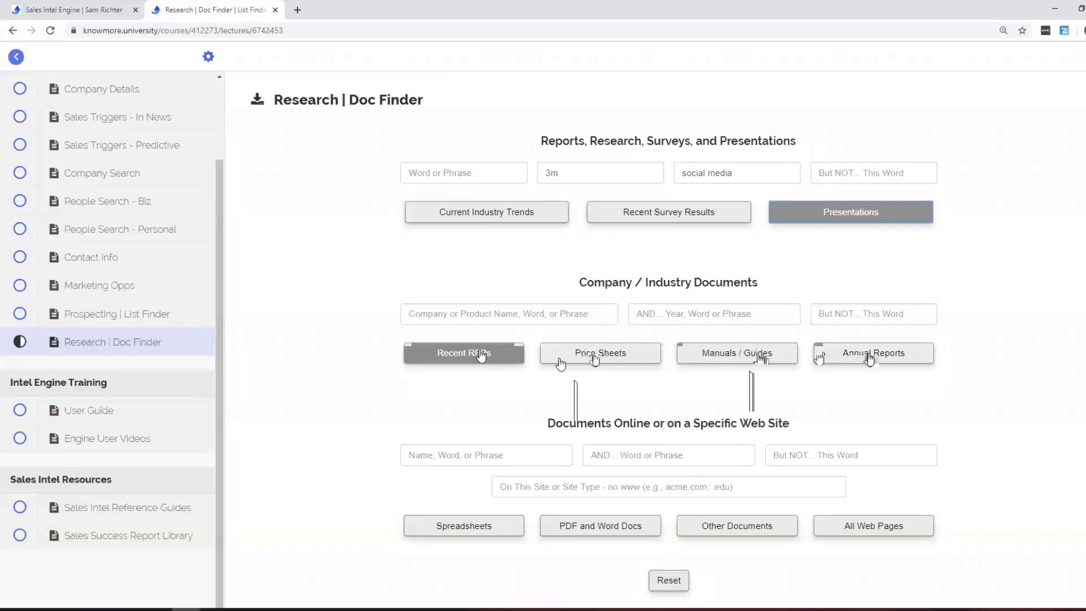
Run RFP and price-sheet searches for 3m, closing each results tab.
left_click(496, 310)
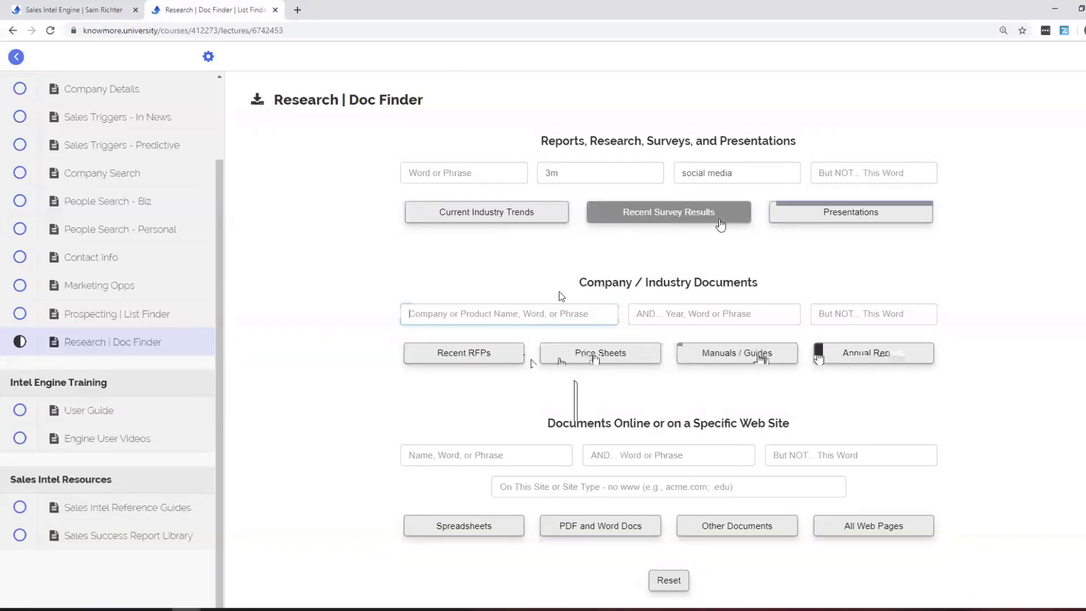
left_click(480, 355)
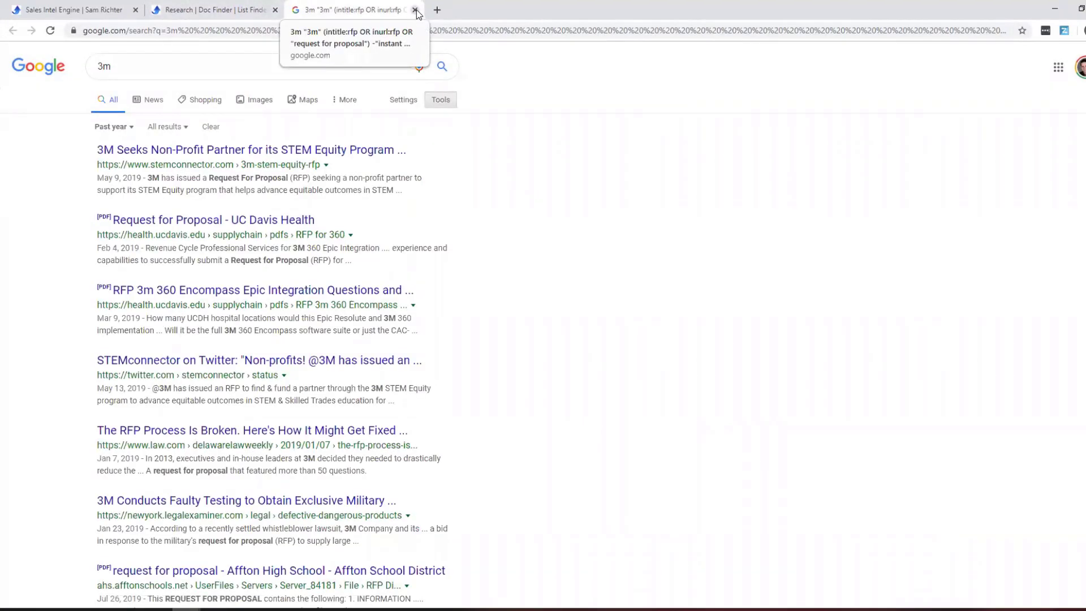
left_click(415, 9)
left_click(647, 351)
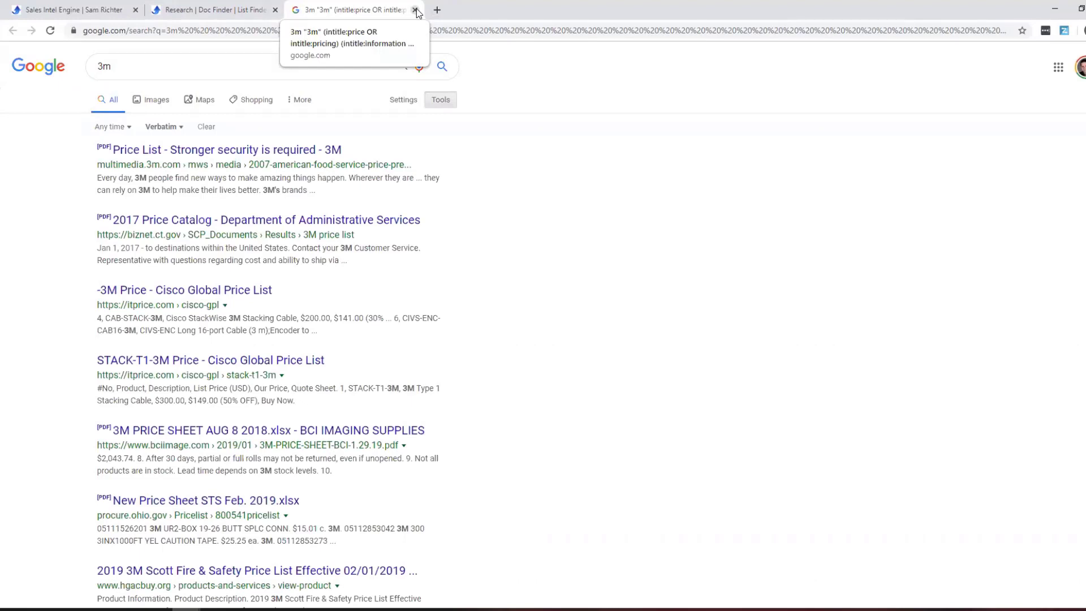
left_click(415, 10)
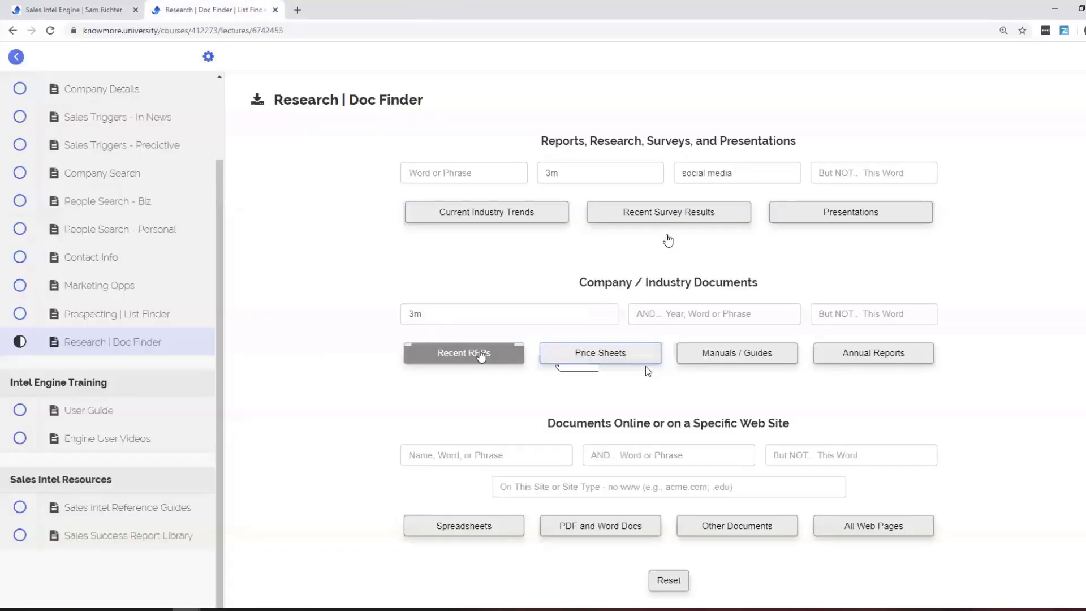
Add the 'post it' product keyword and search price sheets and manuals/guides for 3m post it.
left_click(726, 315)
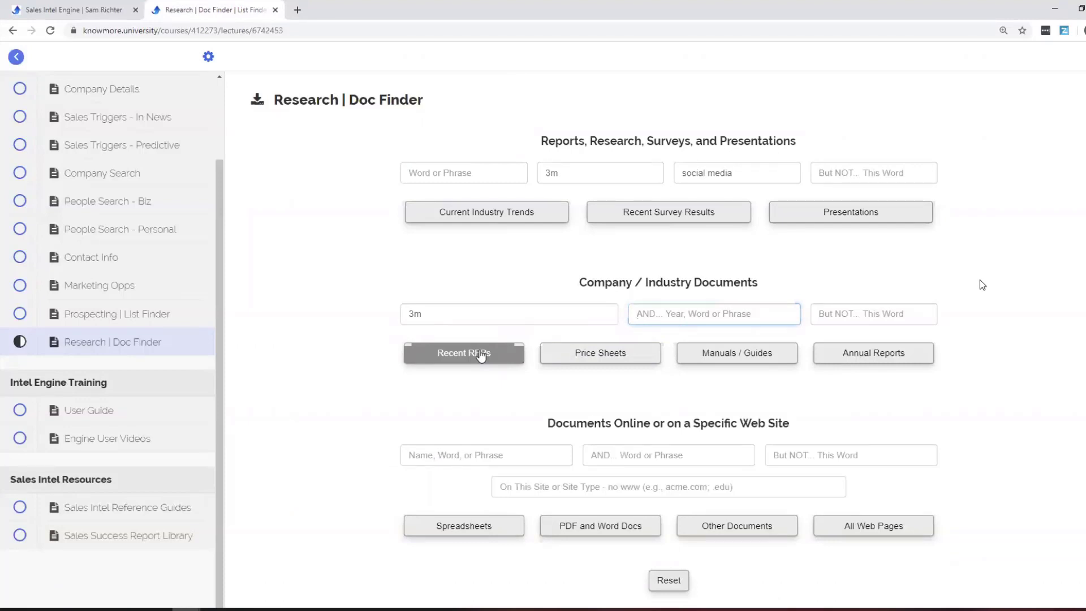
left_click(619, 353)
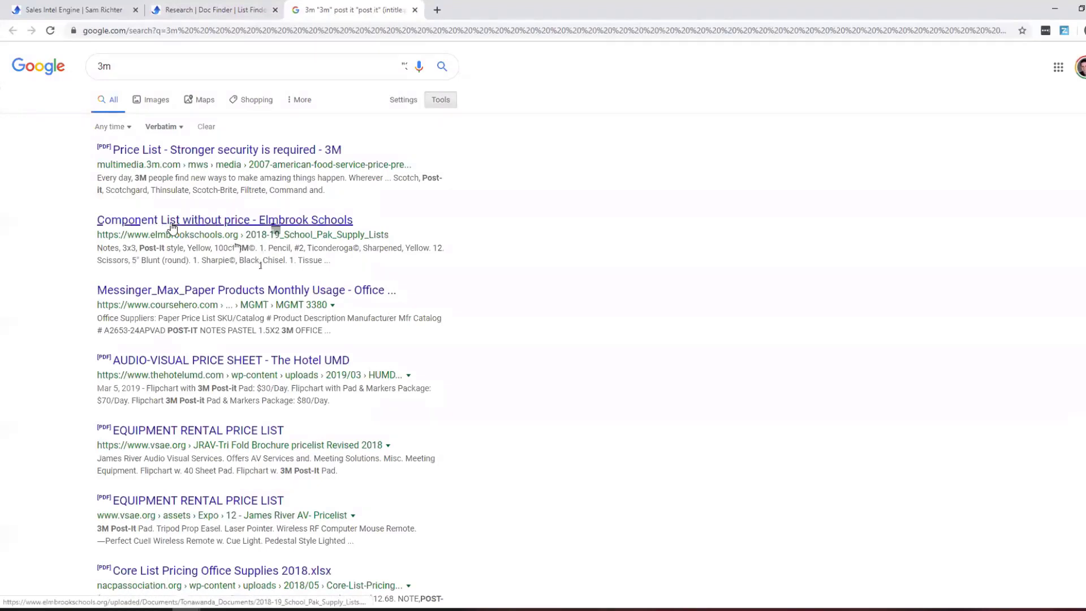
left_click(415, 10)
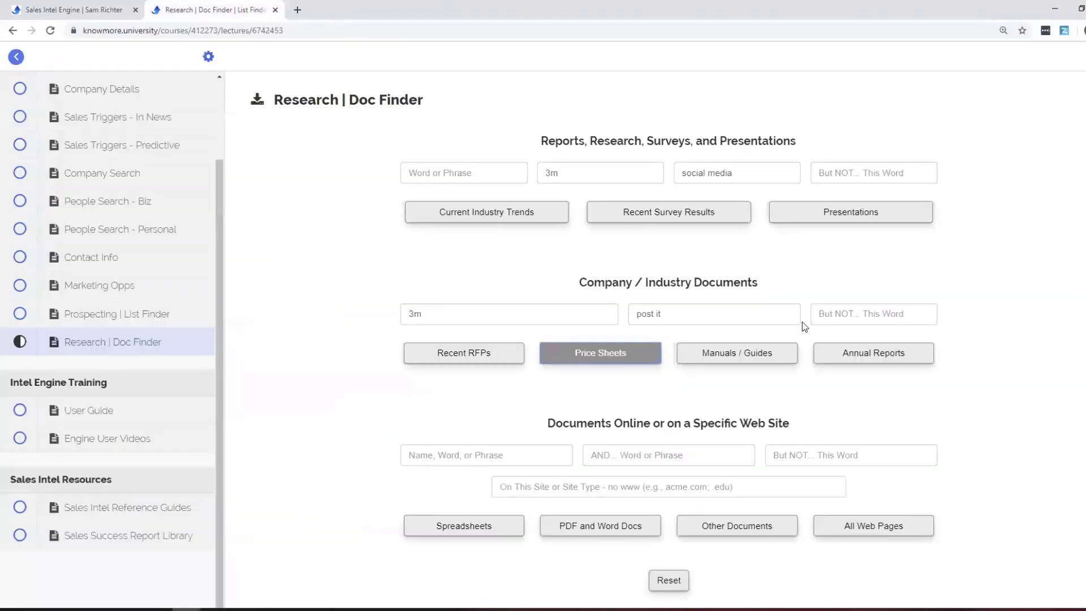
left_click(768, 321)
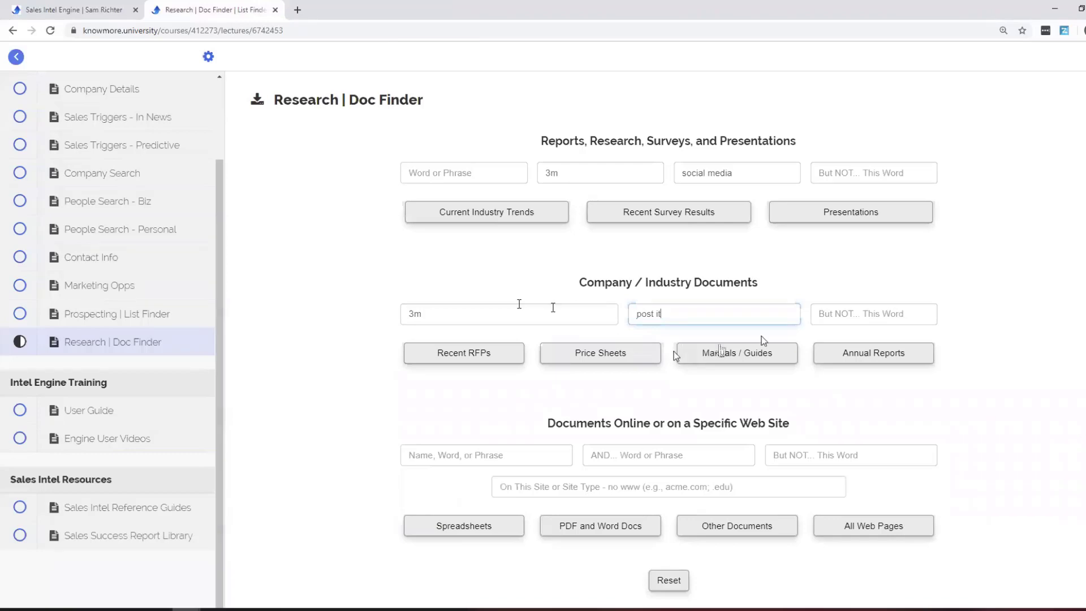
left_click(721, 351)
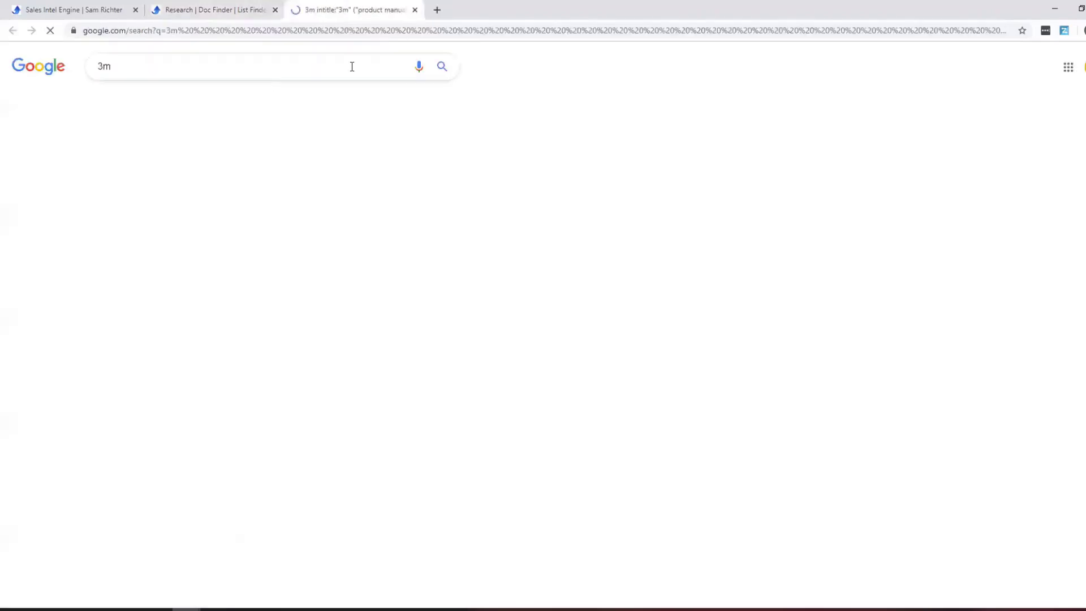
left_click(414, 12)
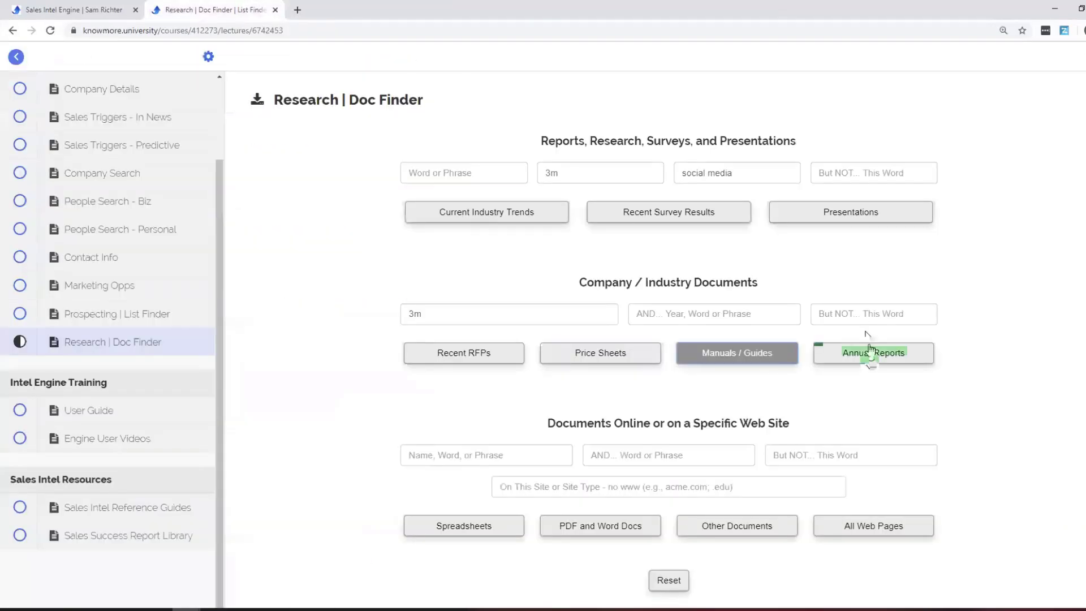
Search 3m annual reports and review the AnnualReports.com listings.
left_click(873, 352)
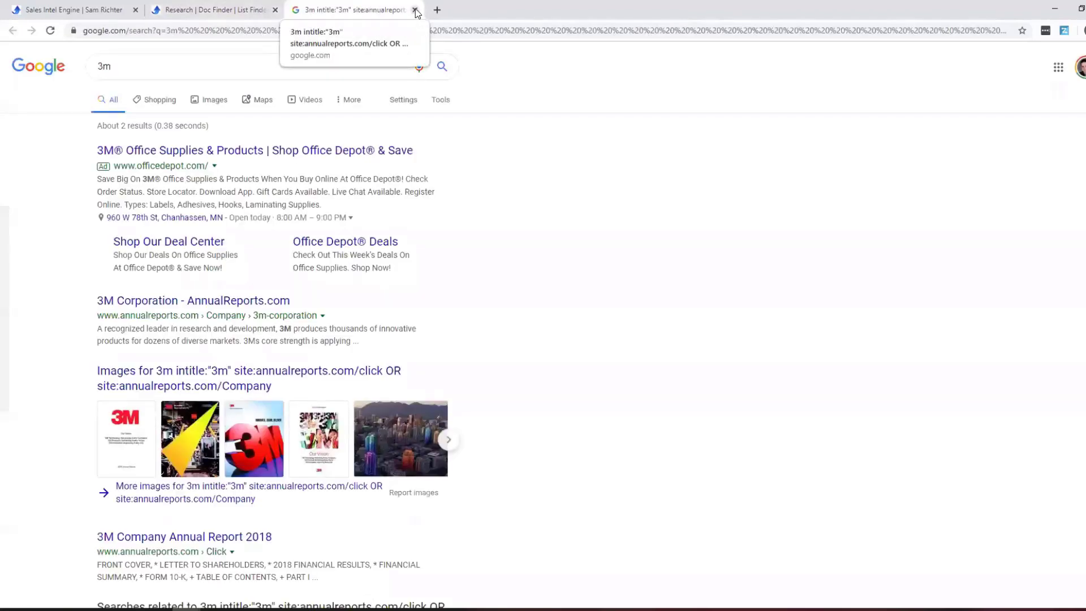
scroll(417, 191, "down", 2)
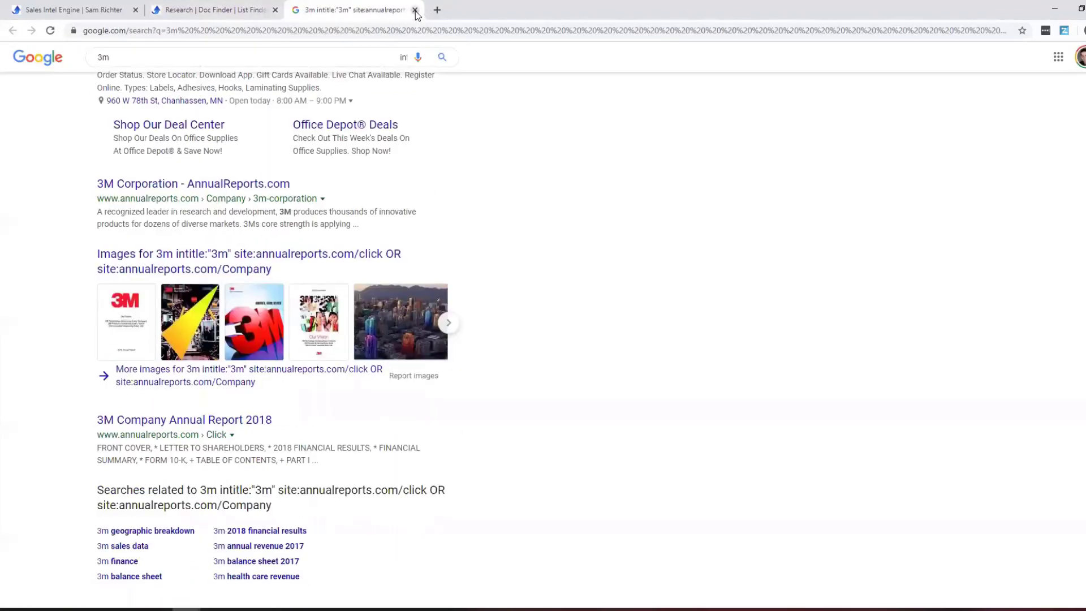
left_click(415, 12)
scroll(800, 433, "down", 1)
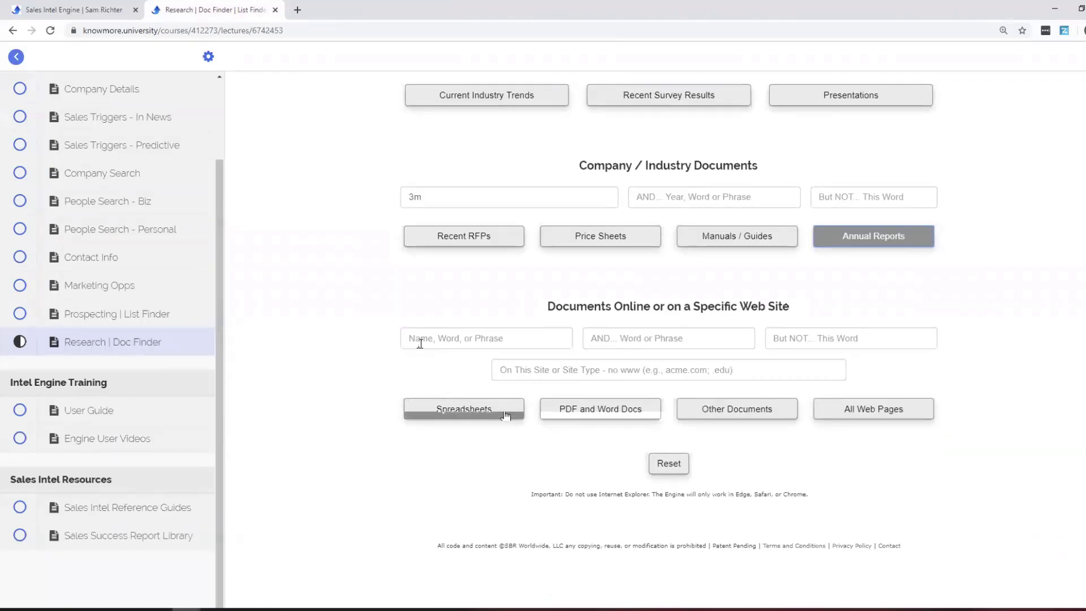
Search genmills.com for PDF and Word documents, passing Google's robot check.
left_click(534, 376)
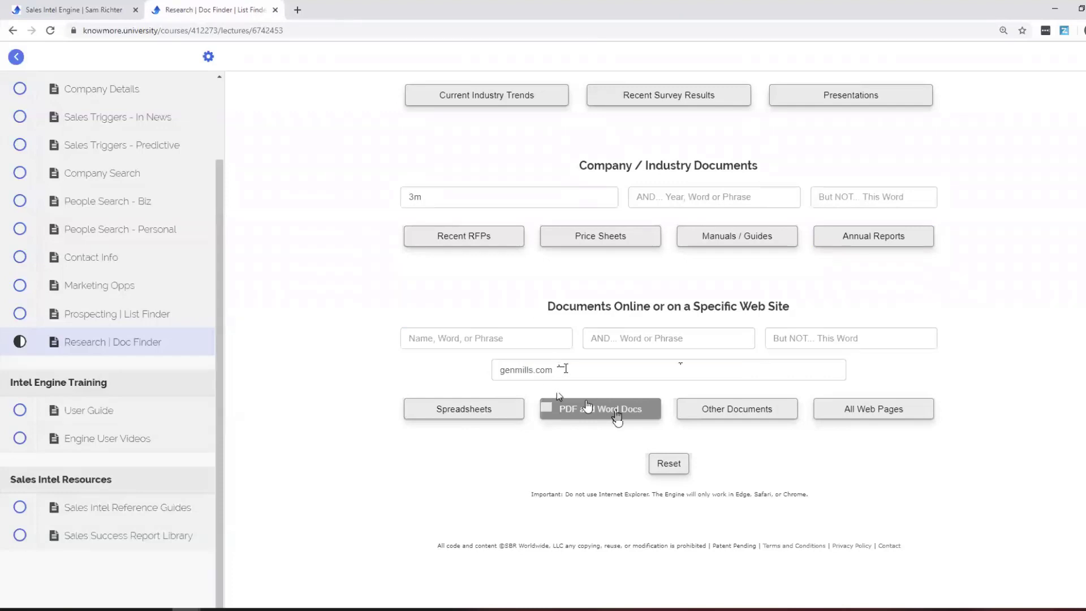
left_click(608, 413)
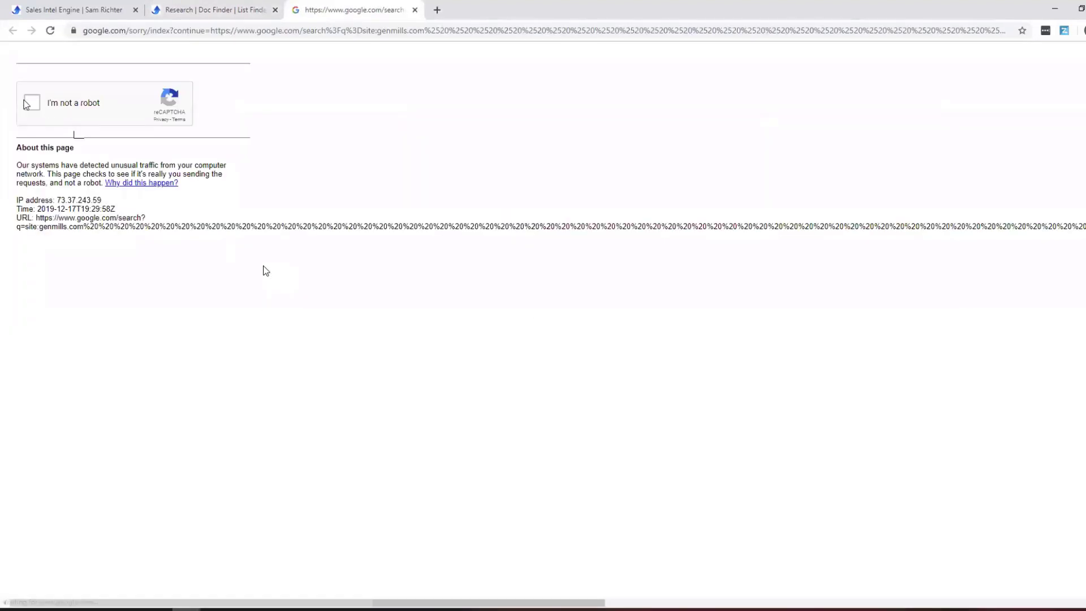
left_click(31, 102)
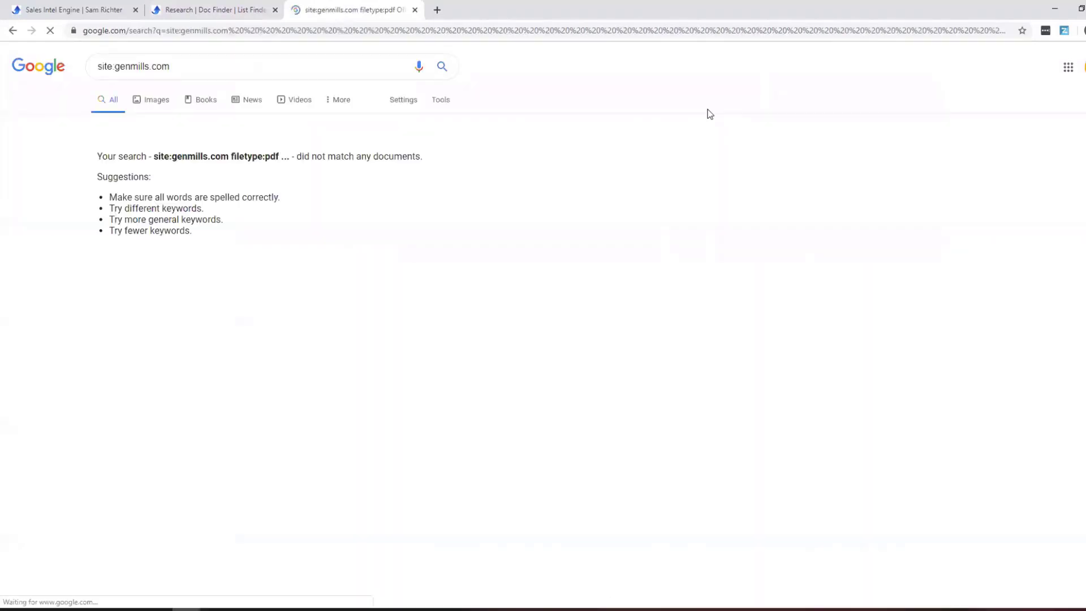
left_click(414, 10)
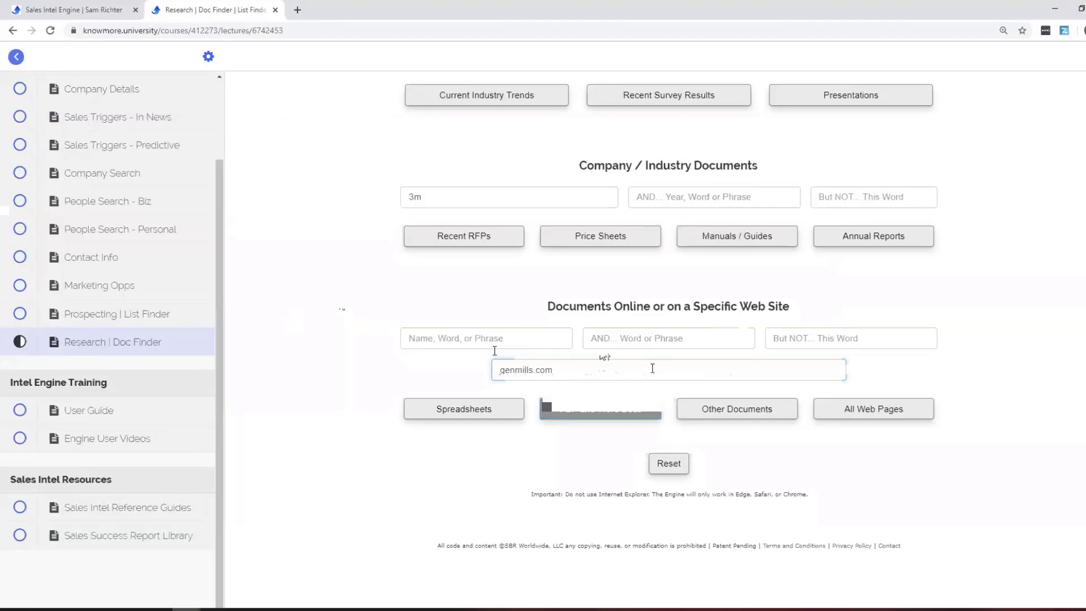
Search mmm.com for PDF and Word documents (about 2,350 results), then reset the form.
left_click(629, 410)
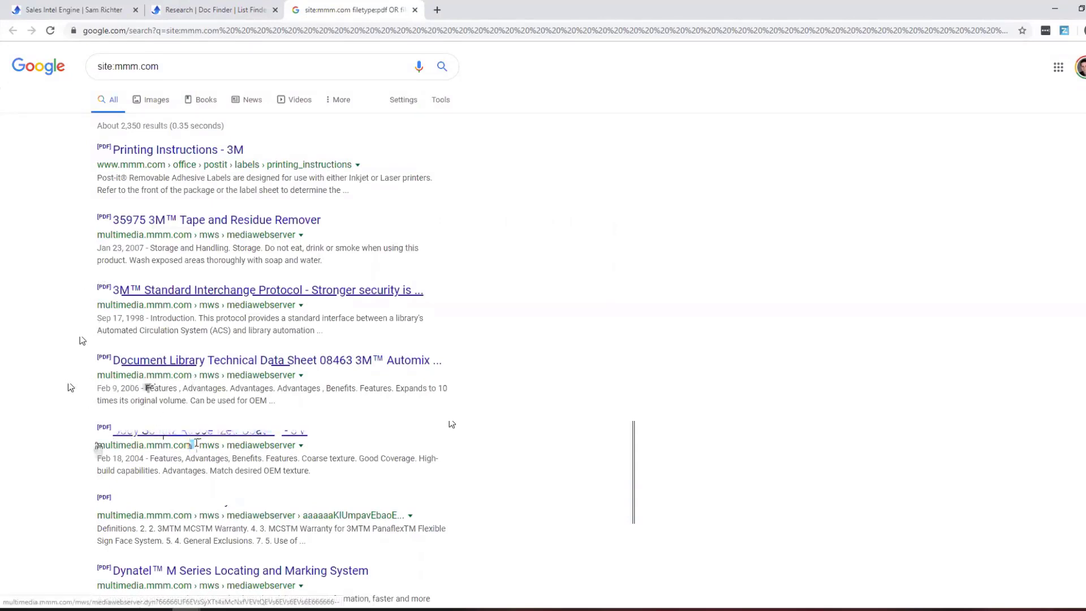
left_click(414, 10)
left_click(673, 463)
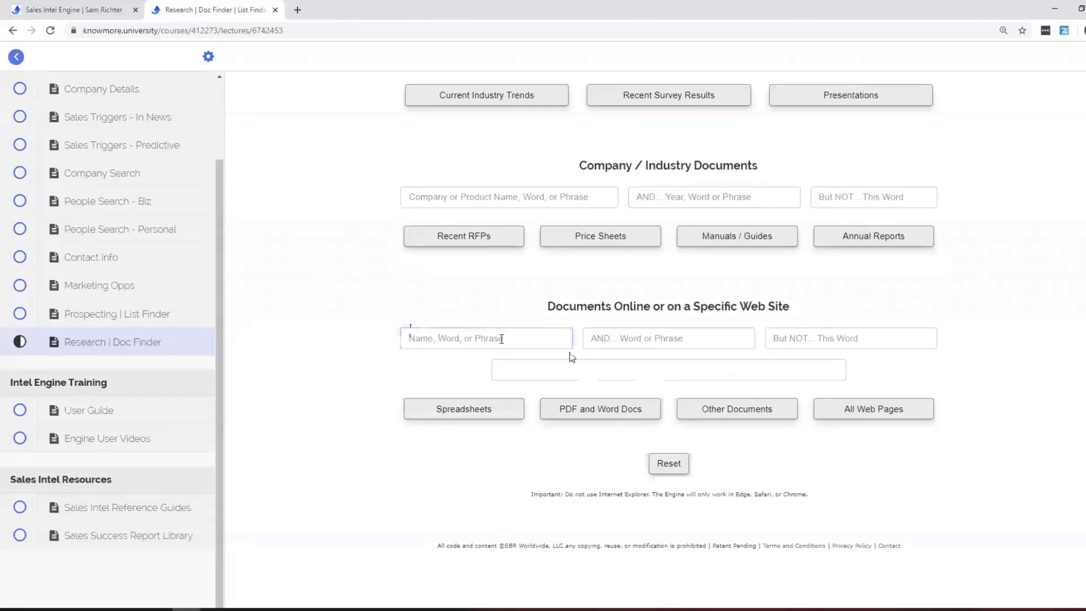
Search for 3m spreadsheets and review the results.
type("3m")
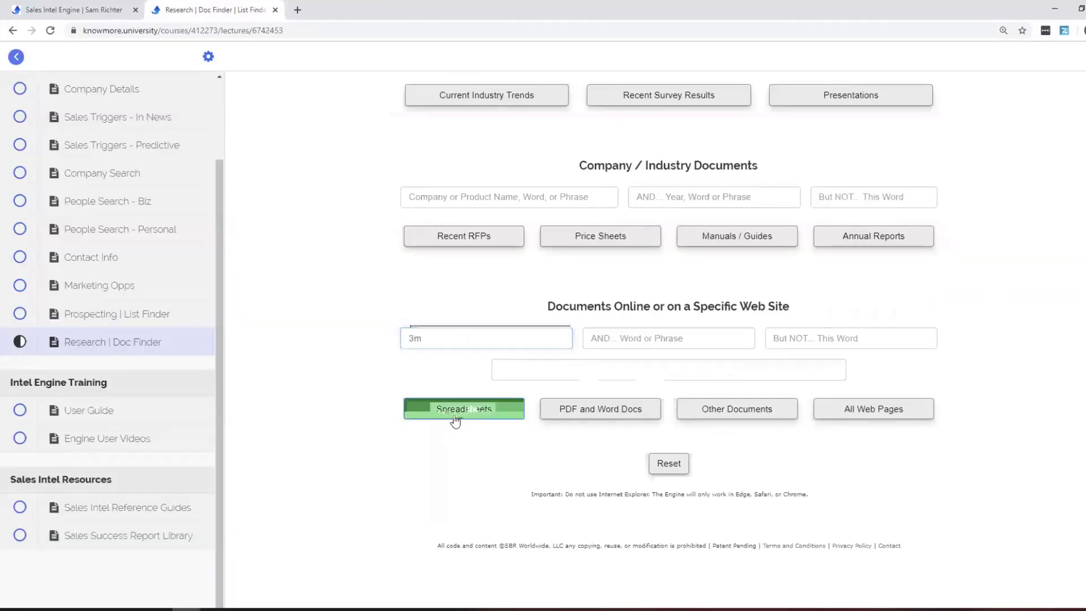
left_click(451, 421)
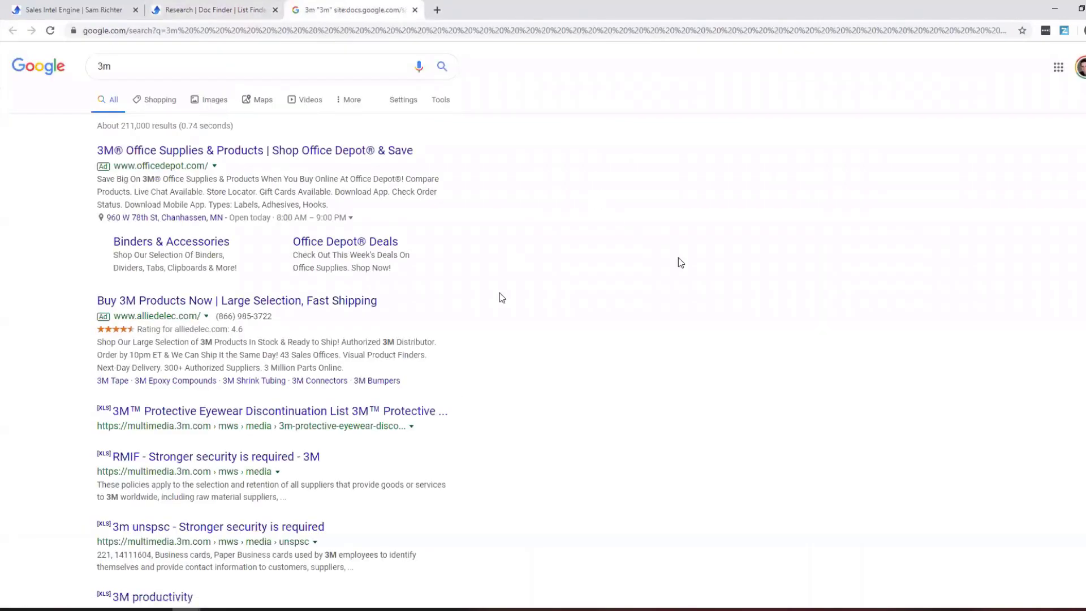
scroll(703, 273, "down", 5)
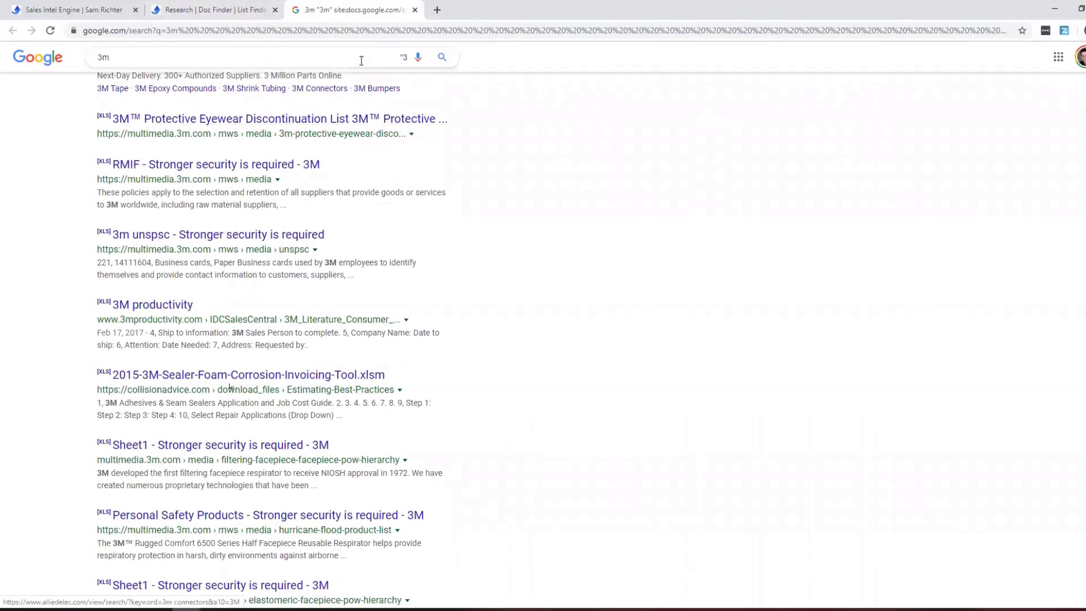
left_click(414, 9)
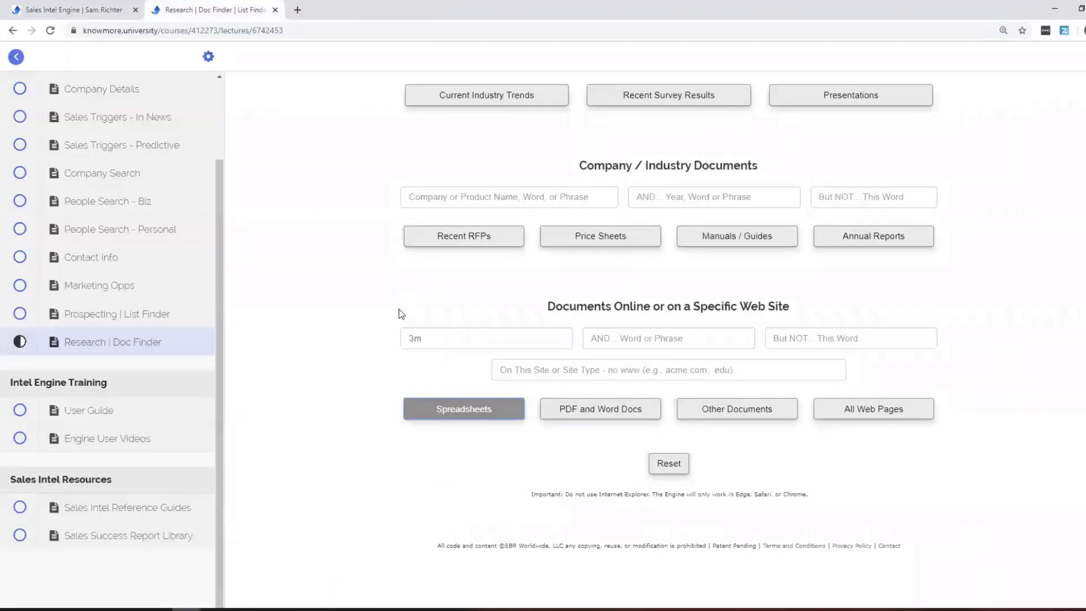
Search all web pages about 3m on .edu sites, then clear the form.
double_click(446, 339)
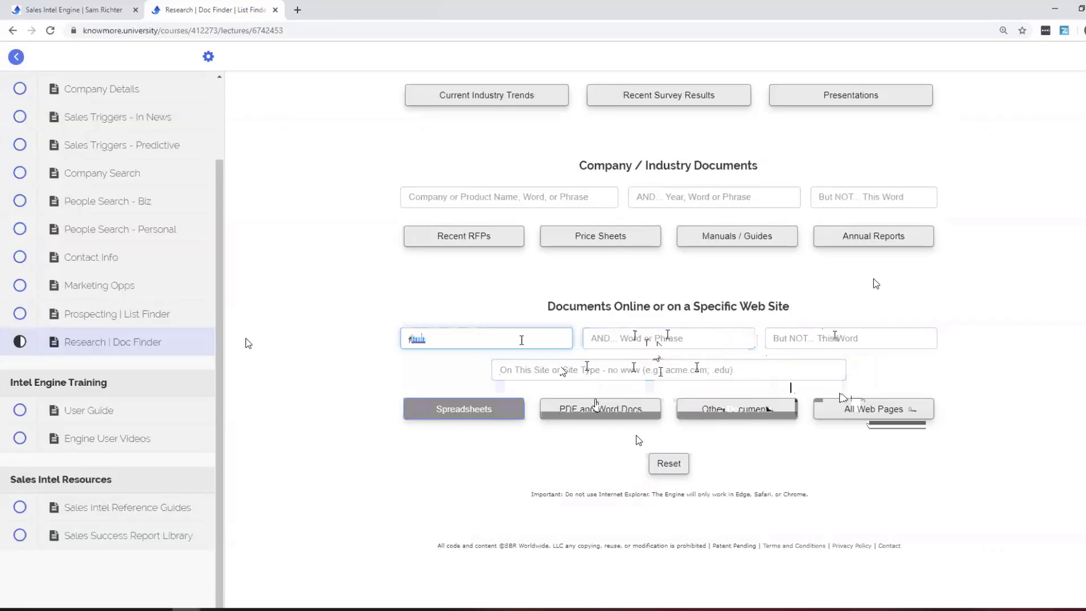
type("am")
type(".e")
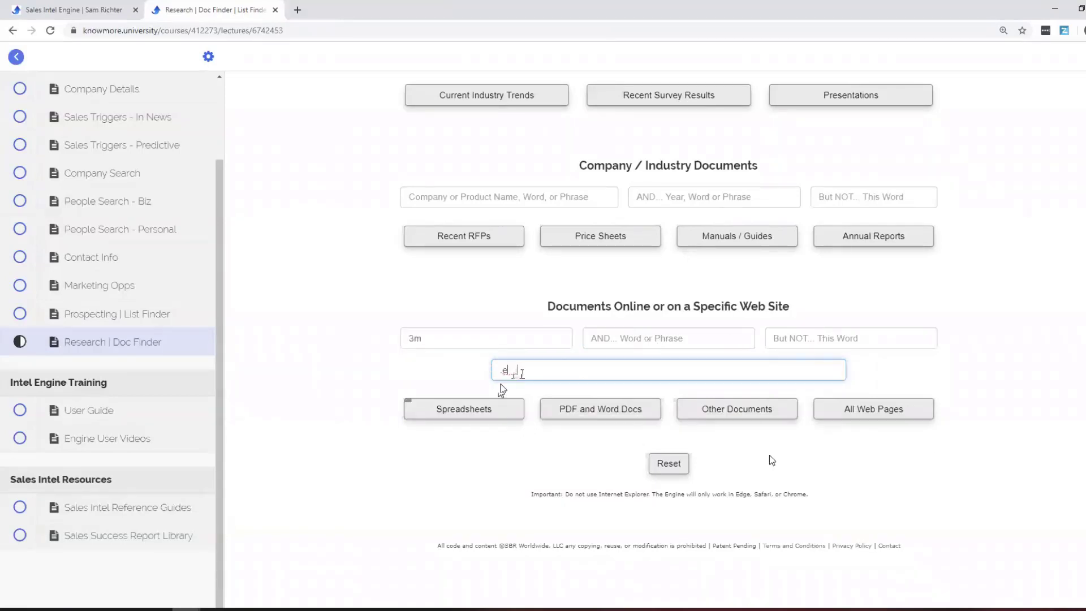
type("du")
left_click(883, 409)
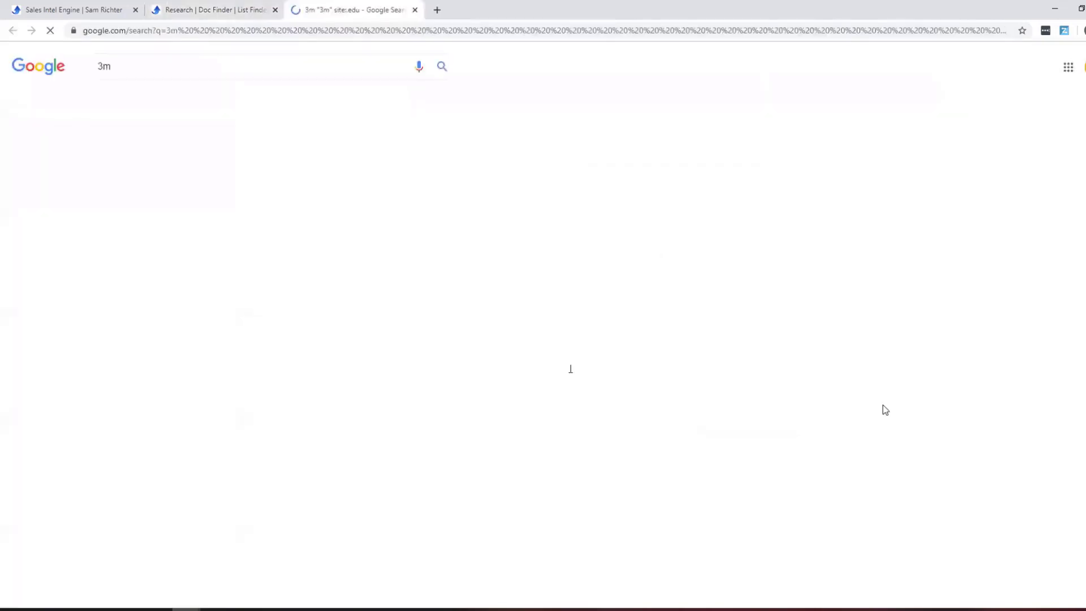
scroll(745, 413, "down", 3)
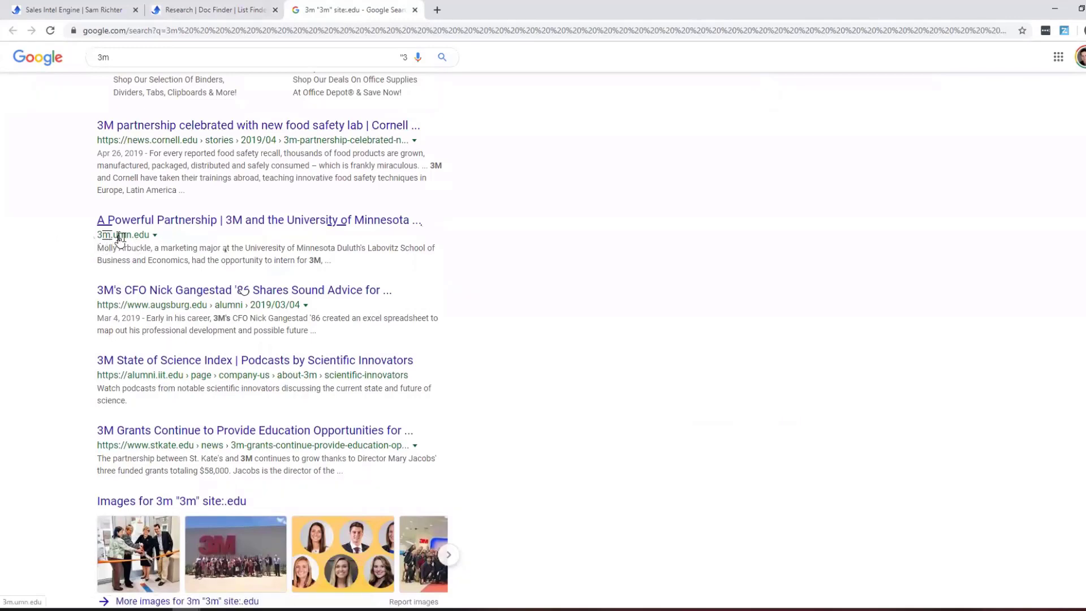
left_click_drag(120, 238, 151, 234)
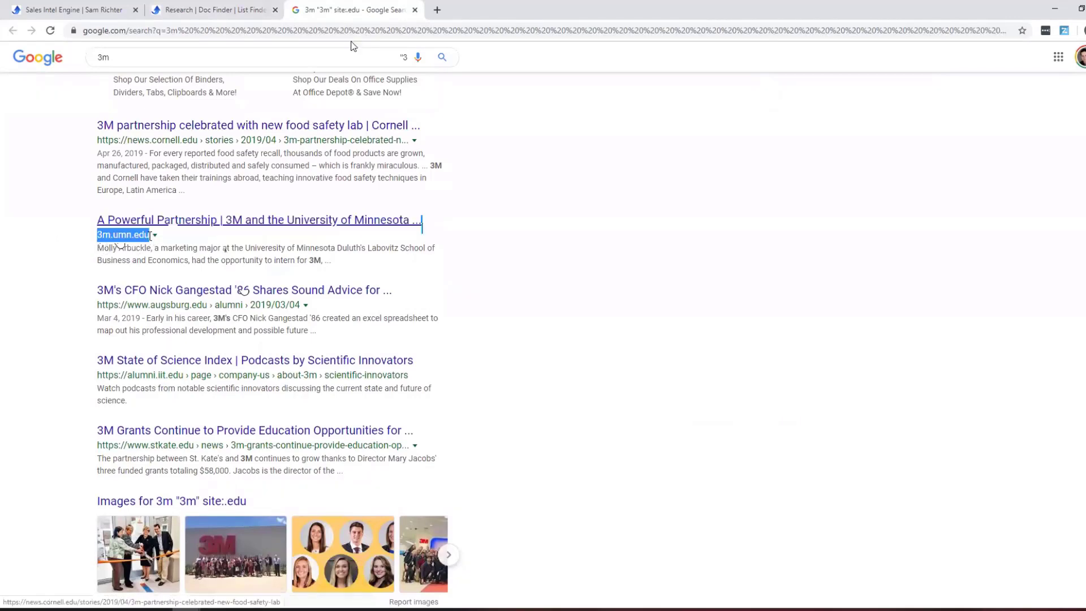
left_click(414, 10)
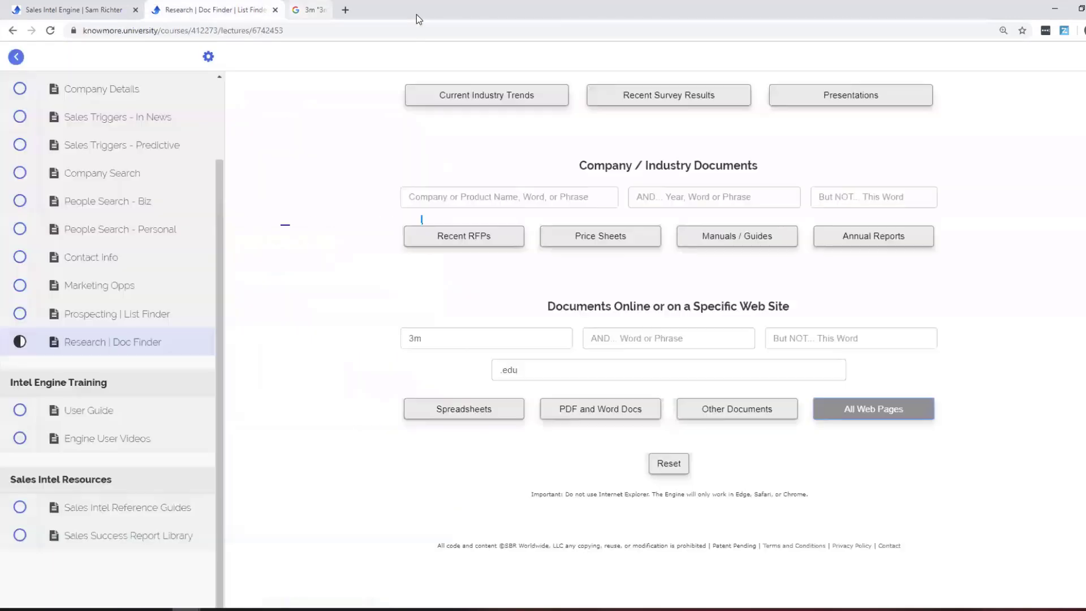
left_click(666, 462)
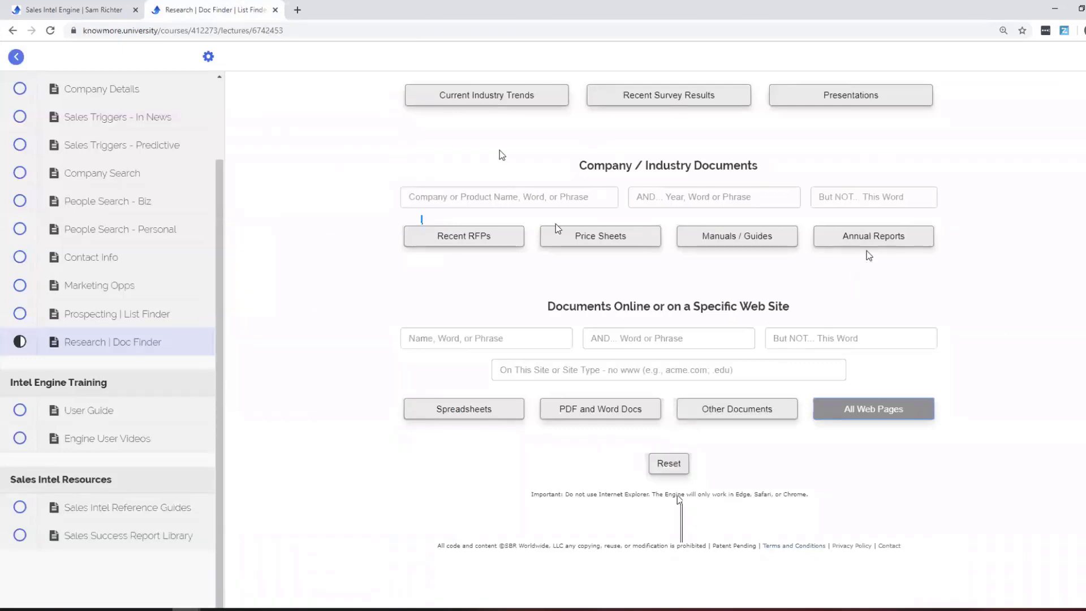
scroll(131, 356, "up", 3)
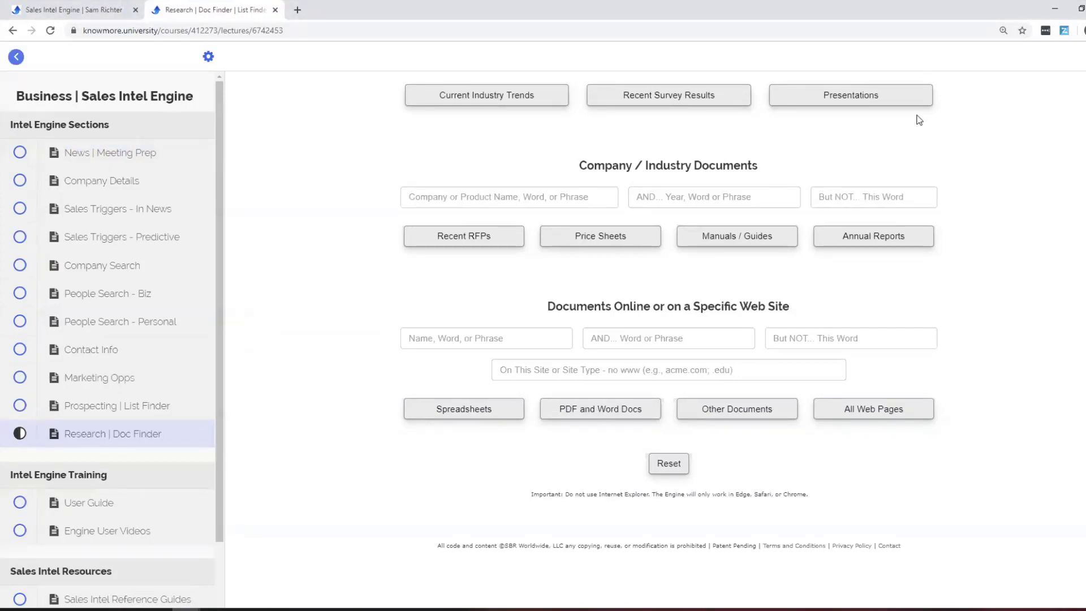
Return to the course tab, open the Sales Intel Engine lesson, and launch the Intel Engine.
left_click(74, 9)
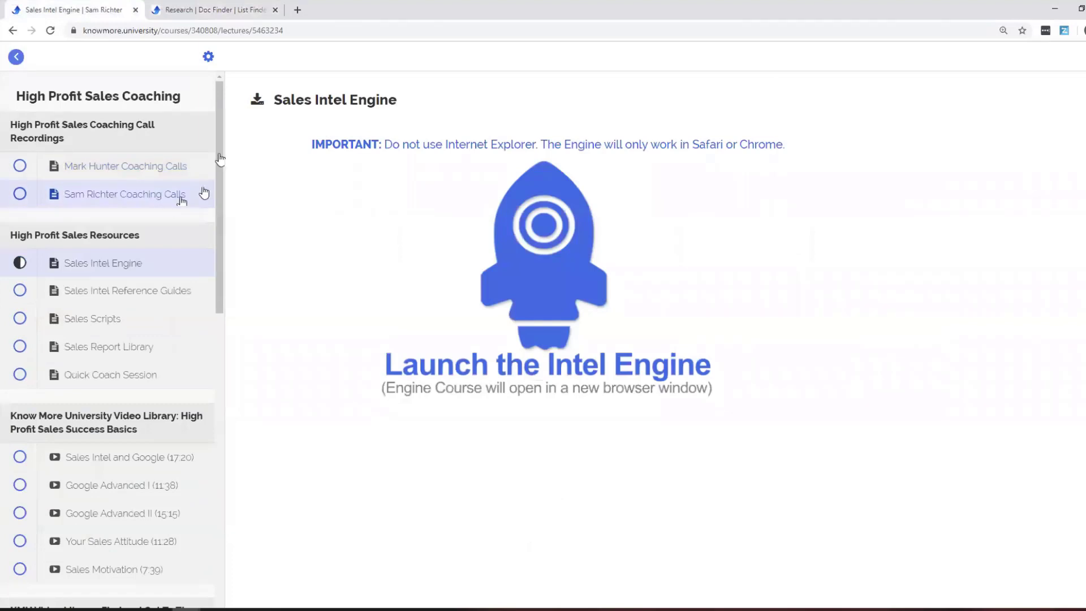
left_click(15, 57)
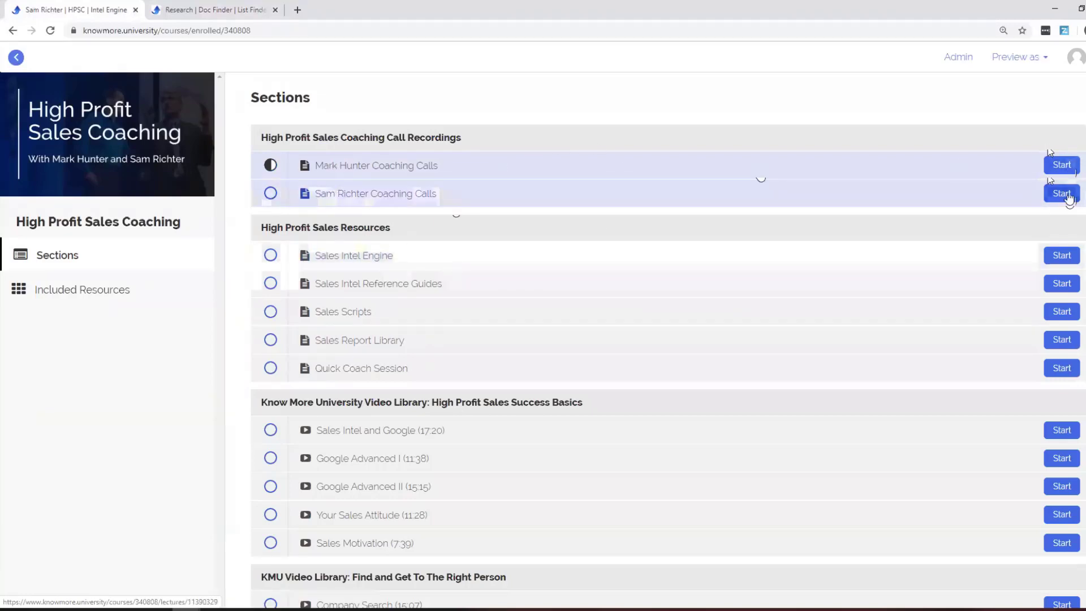
left_click(1059, 260)
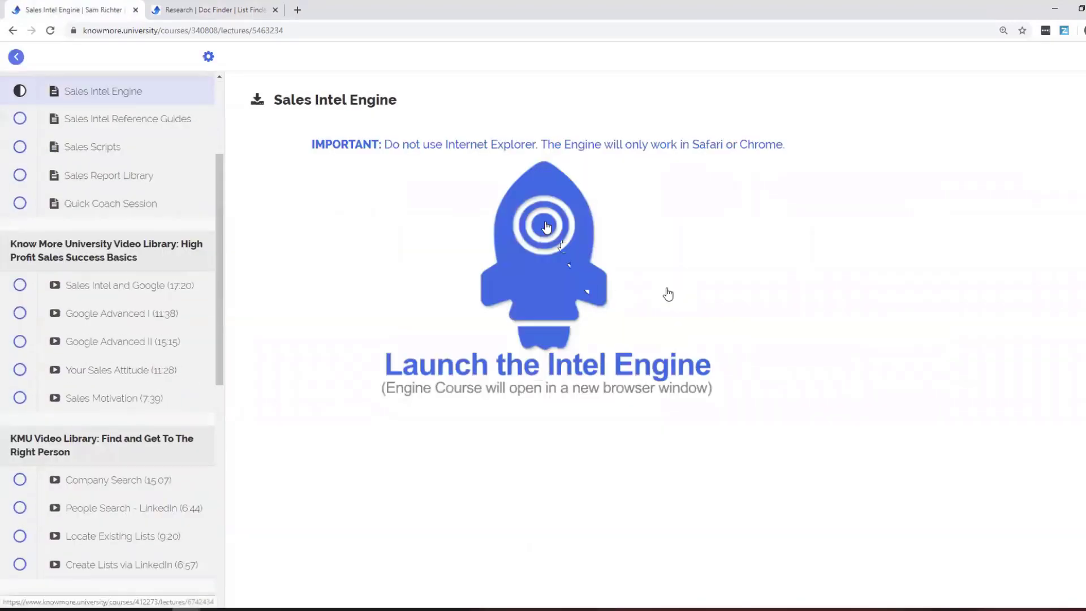
left_click(543, 223)
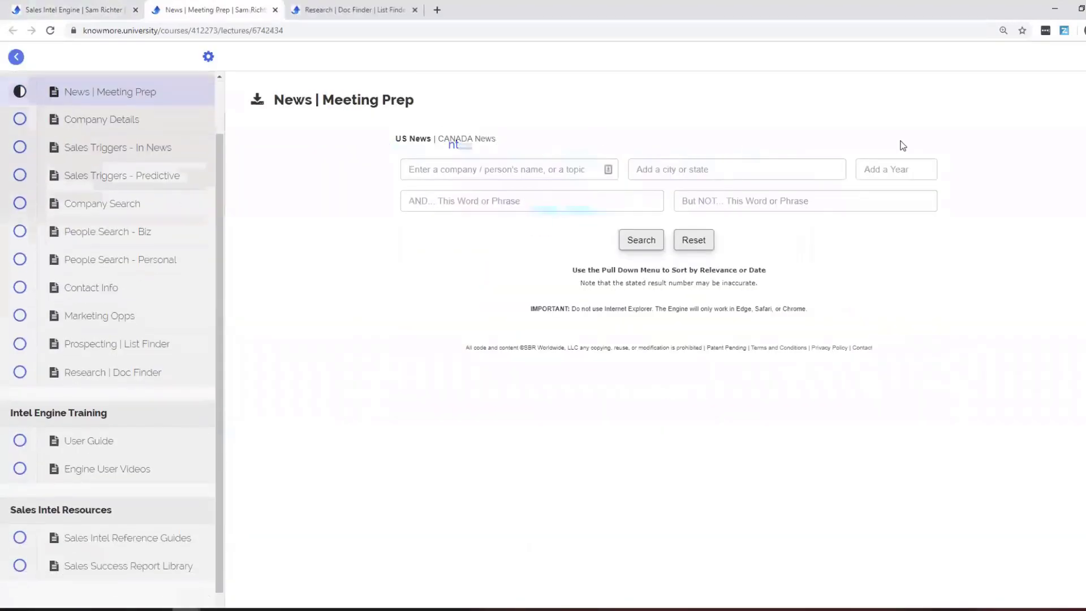